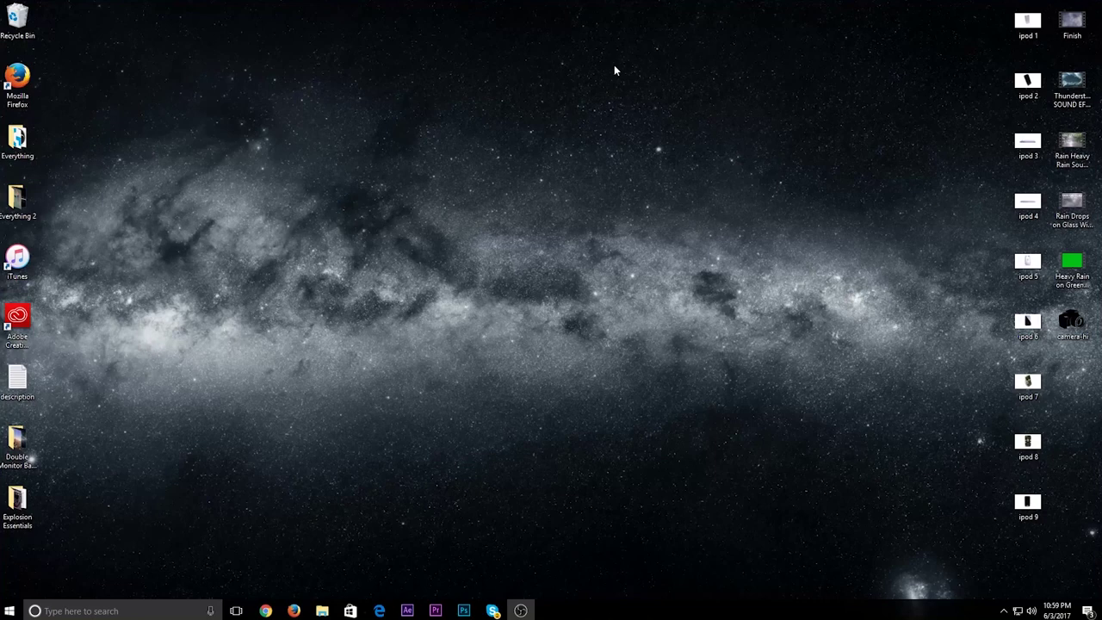
Create a new folder named "explosion assets" on the desktop
right_click(495, 282)
mouse_move(582, 398)
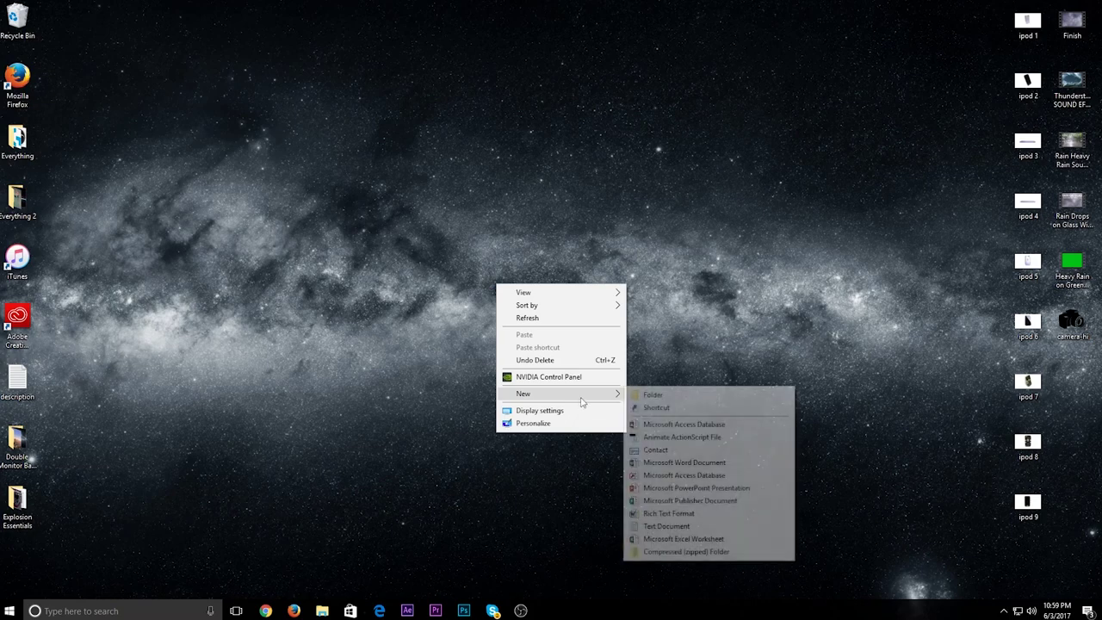
click(654, 396)
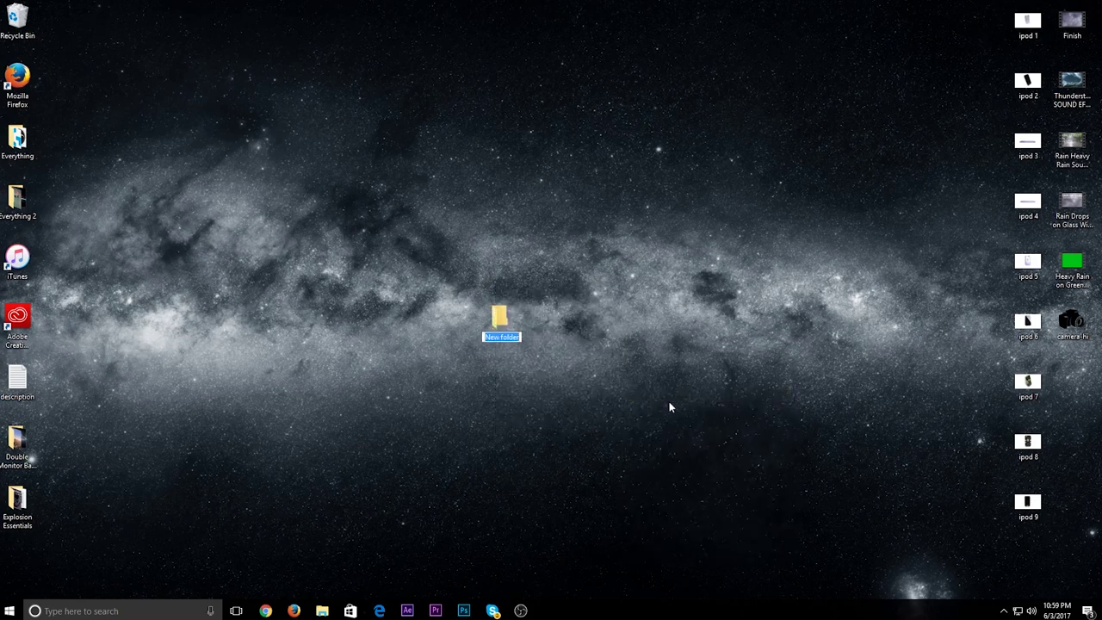
text(explosion assets)
key(Return)
click(525, 370)
drag(499, 310, 516, 284)
Switch to After Effects and import the MVI_0741 clip from the DCIM\101MSDCF folder on USB Drive (D:)
click(407, 611)
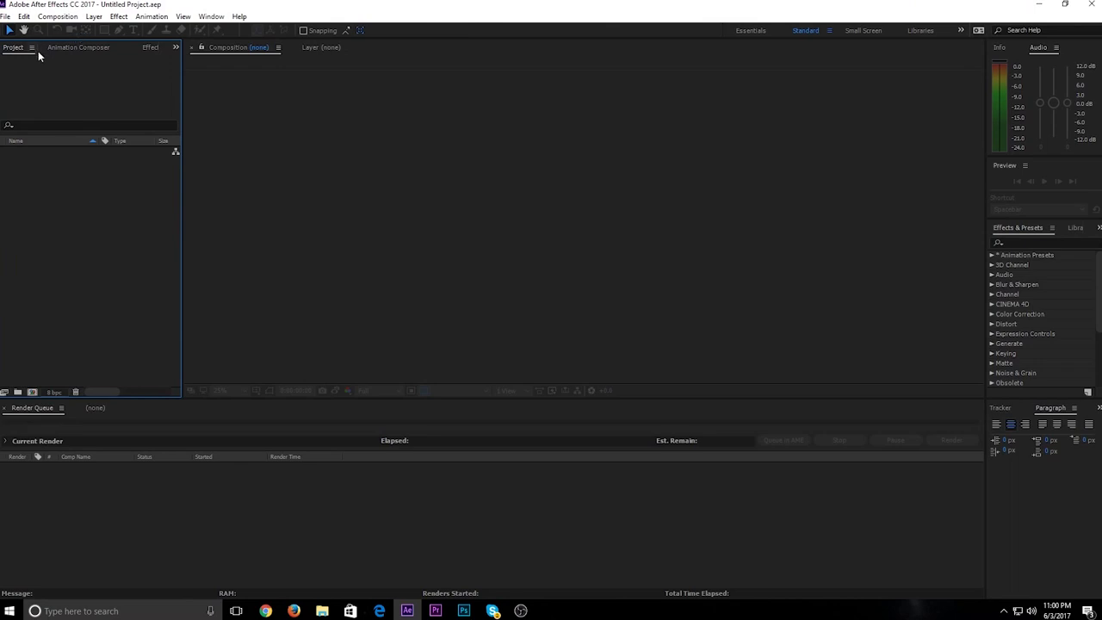
click(73, 48)
click(14, 47)
double_click(83, 245)
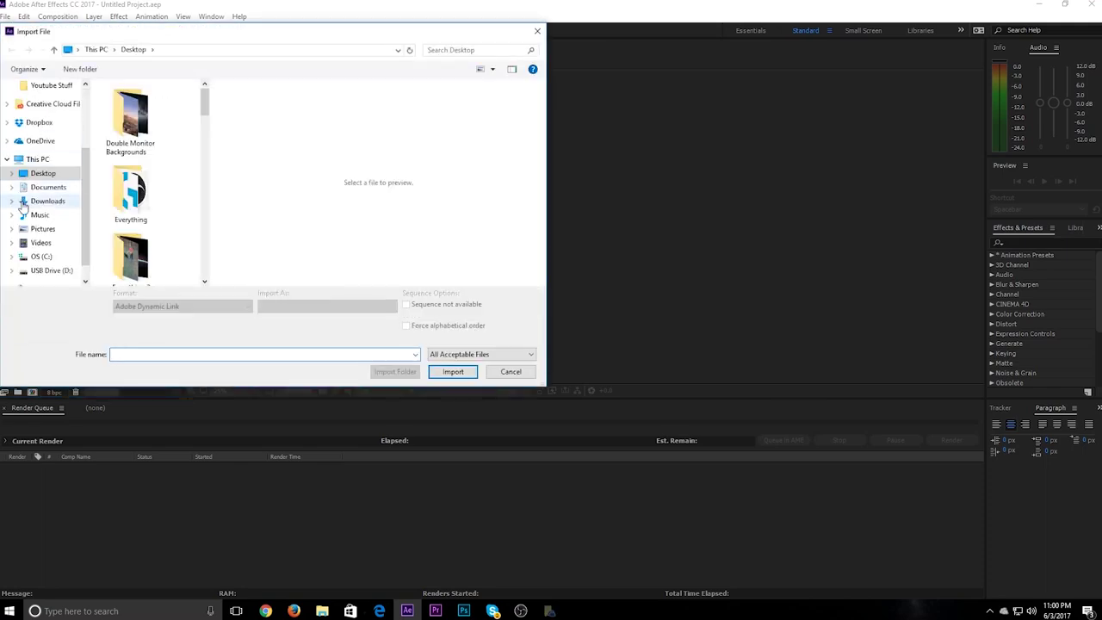
click(30, 240)
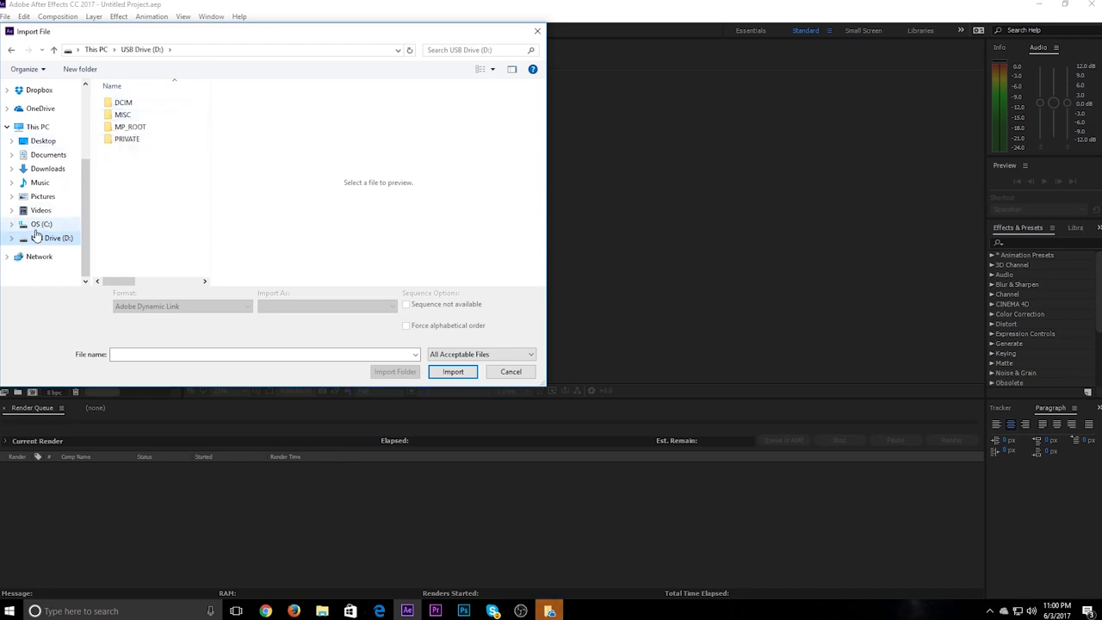
click(136, 103)
double_click(136, 103)
double_click(135, 114)
scroll(136, 261, down, 5)
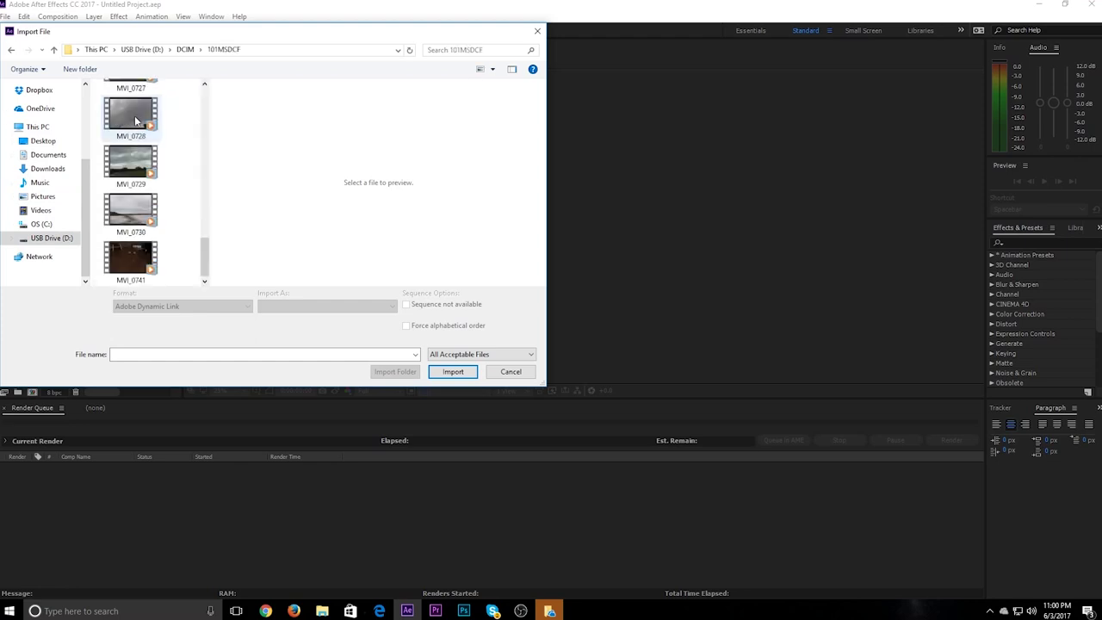
double_click(136, 261)
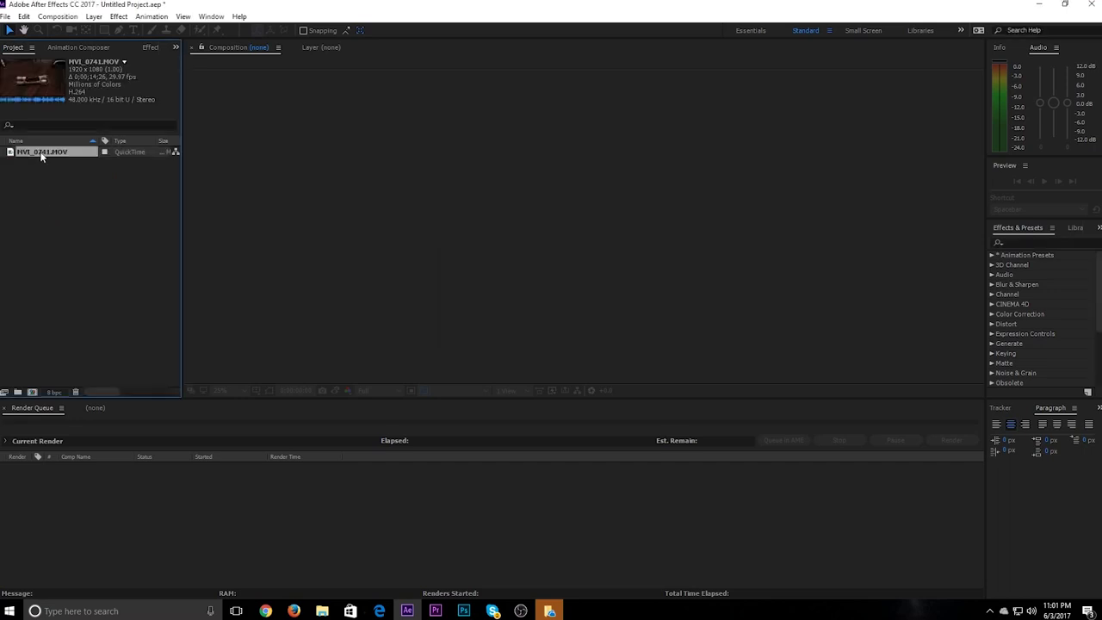
Create a composition from the imported MVI_0741.MOV footage
drag(58, 154, 509, 196)
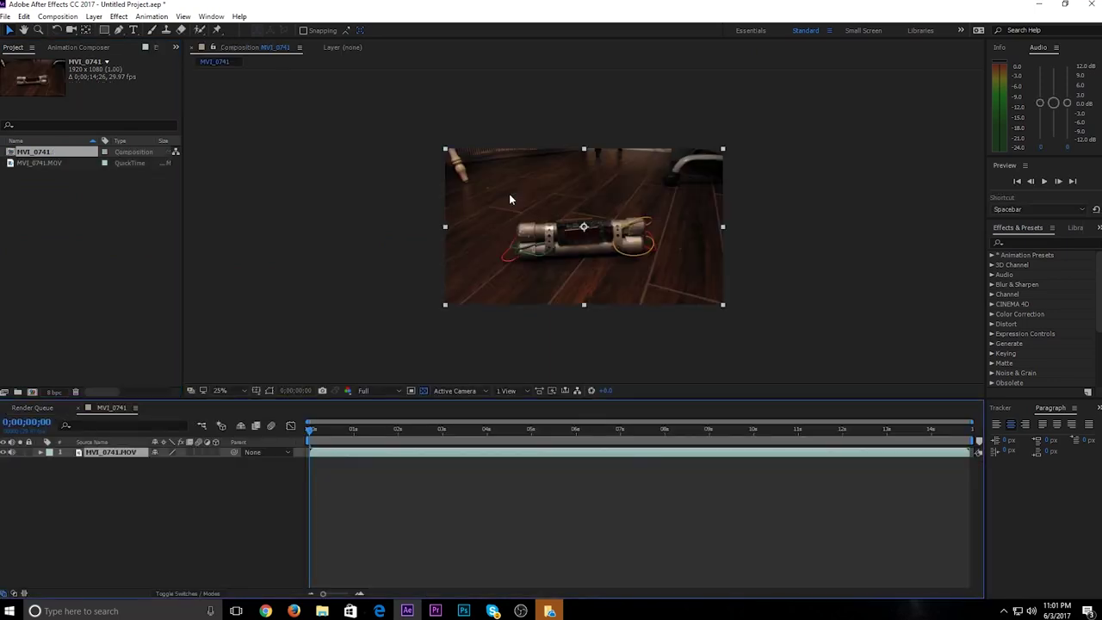
scroll(562, 219, up, 2)
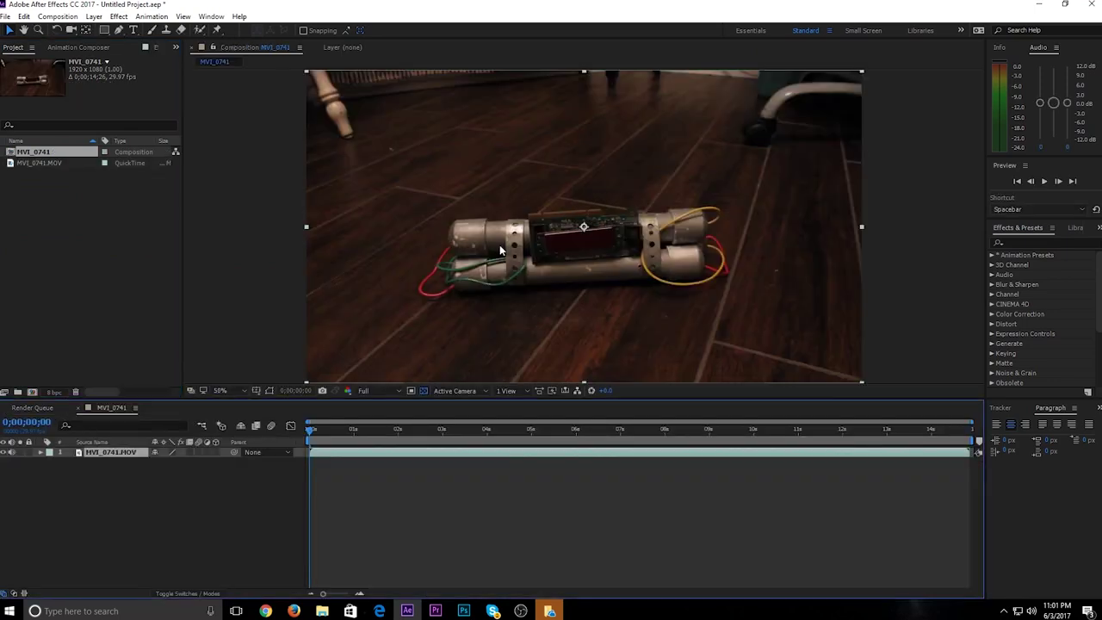
scroll(499, 250, down, 2)
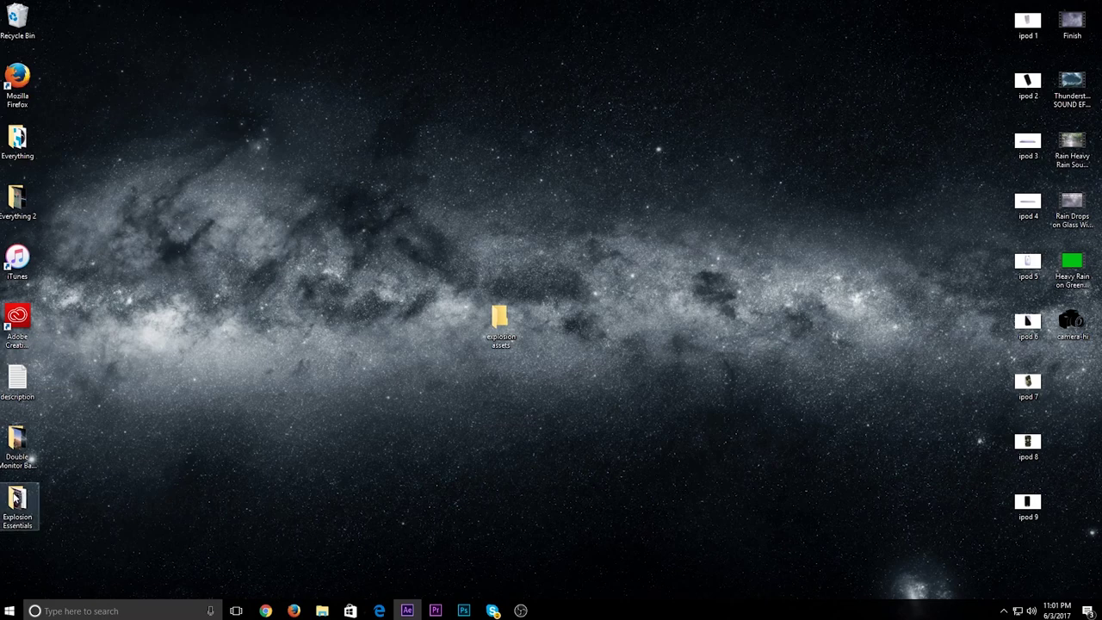
Switch to Chrome, open the copied MediaFire link for Action Essentials 2.zip and download the archive
double_click(15, 501)
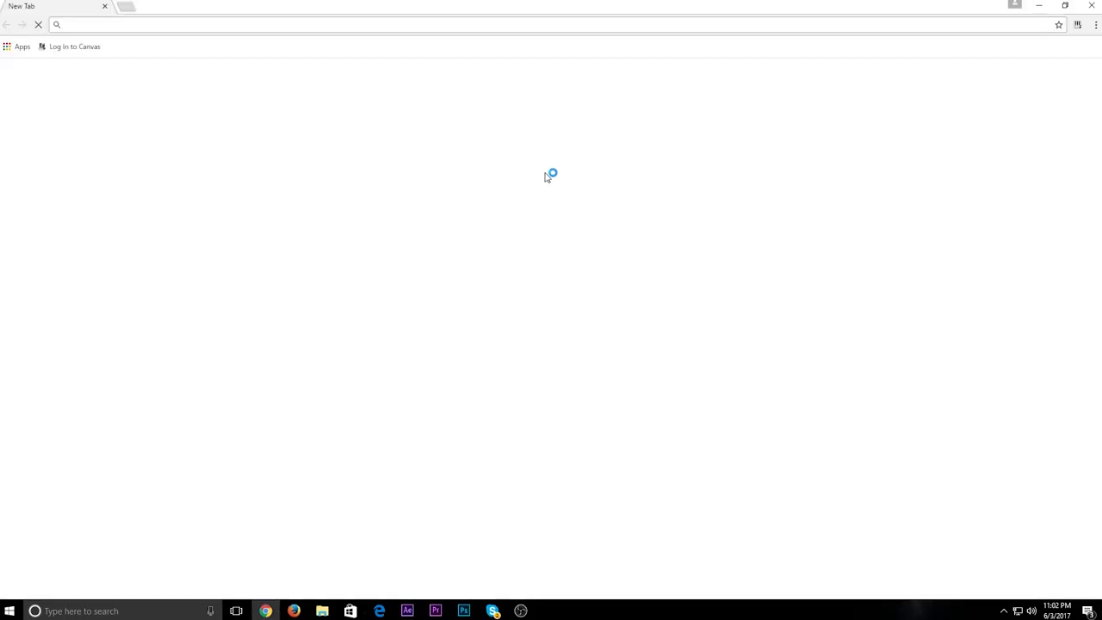
right_click(94, 22)
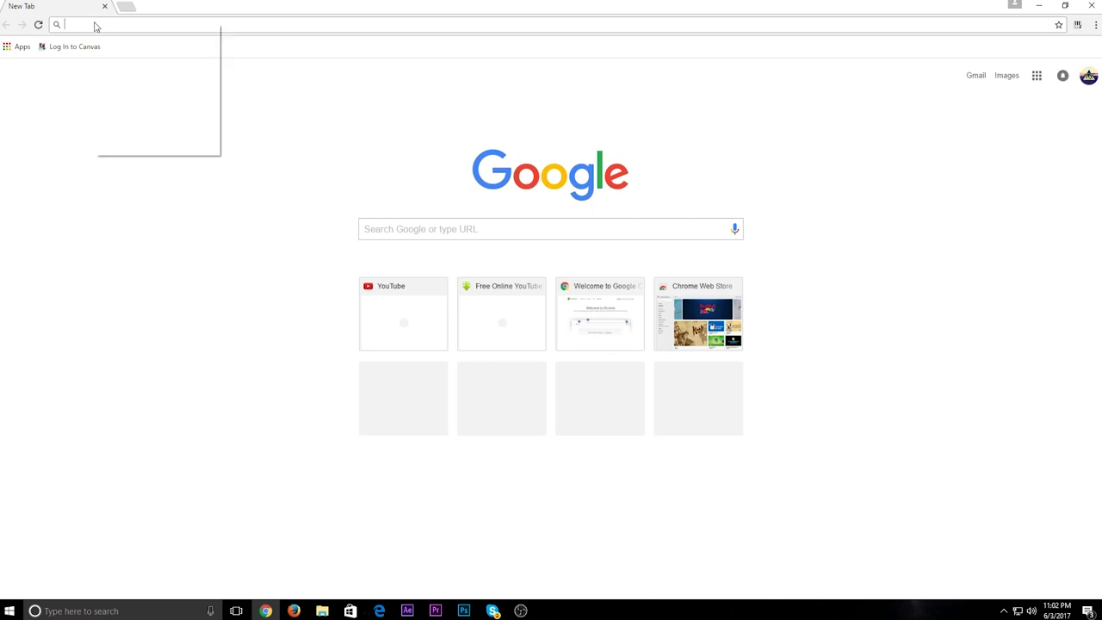
click(72, 22)
right_click(71, 22)
click(112, 77)
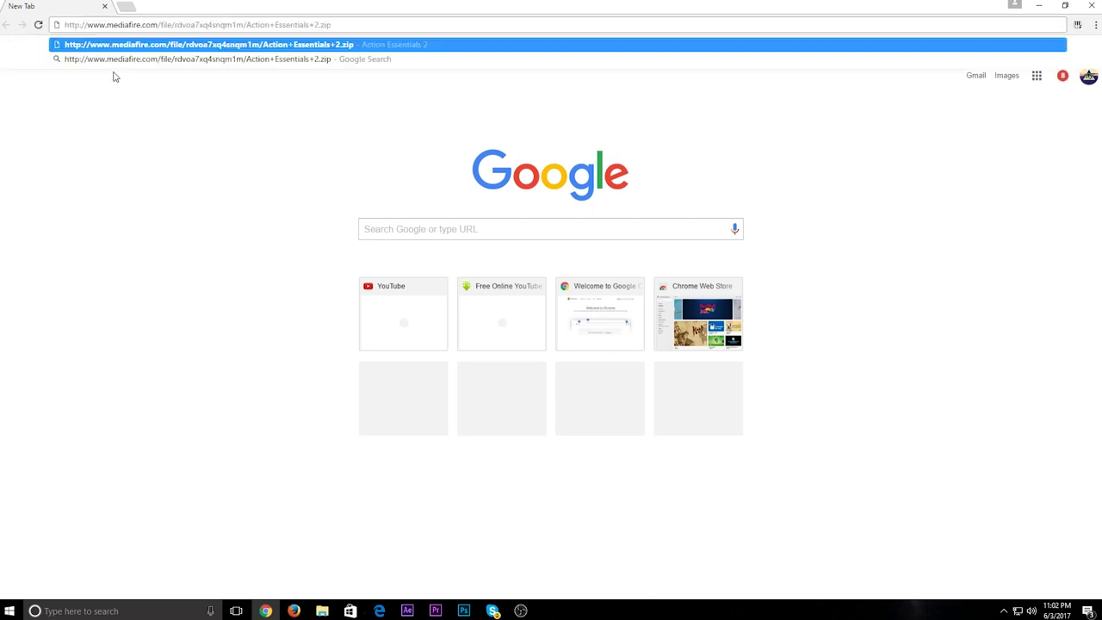
key(Return)
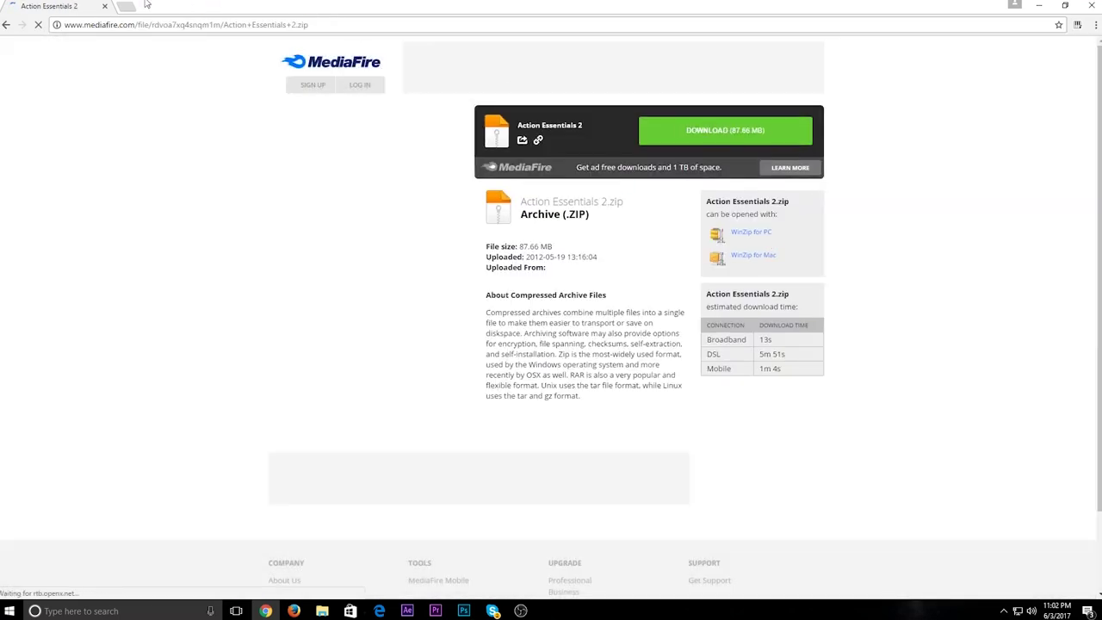
click(715, 129)
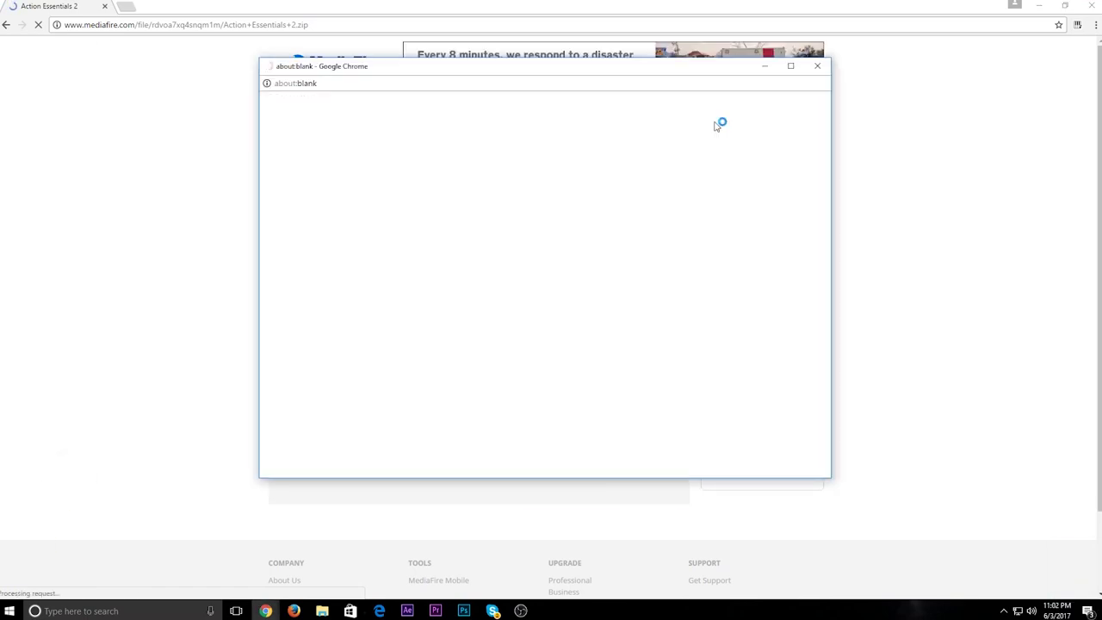
Move the downloaded Action Essentials 2 archive out of the browser into the "explosion assets" desktop folder, closing the browser
key(super+Down)
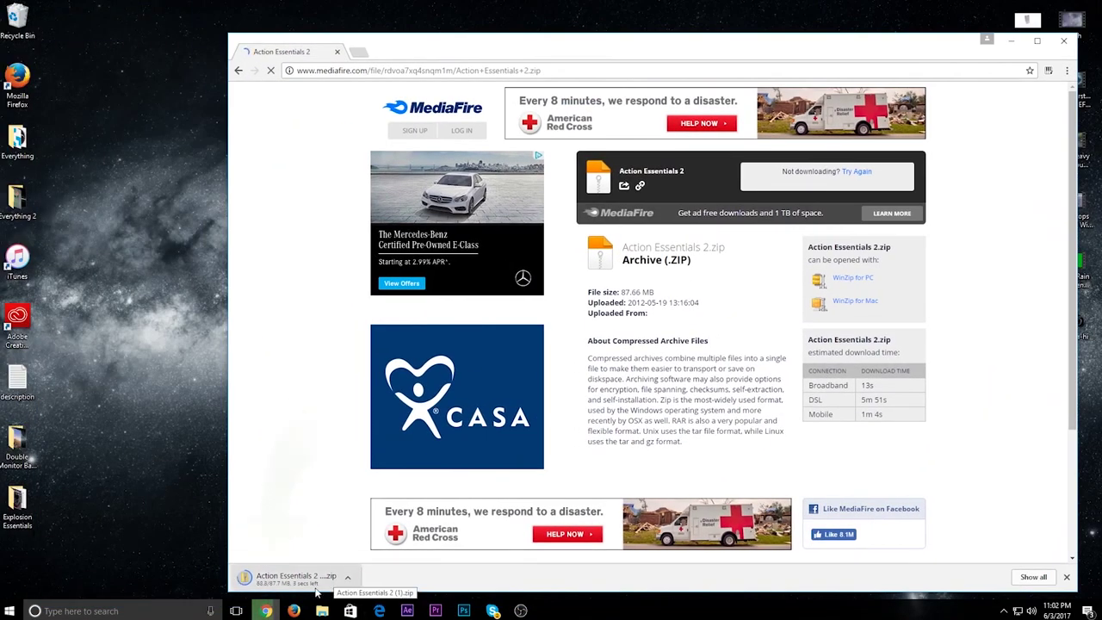
drag(296, 581, 146, 426)
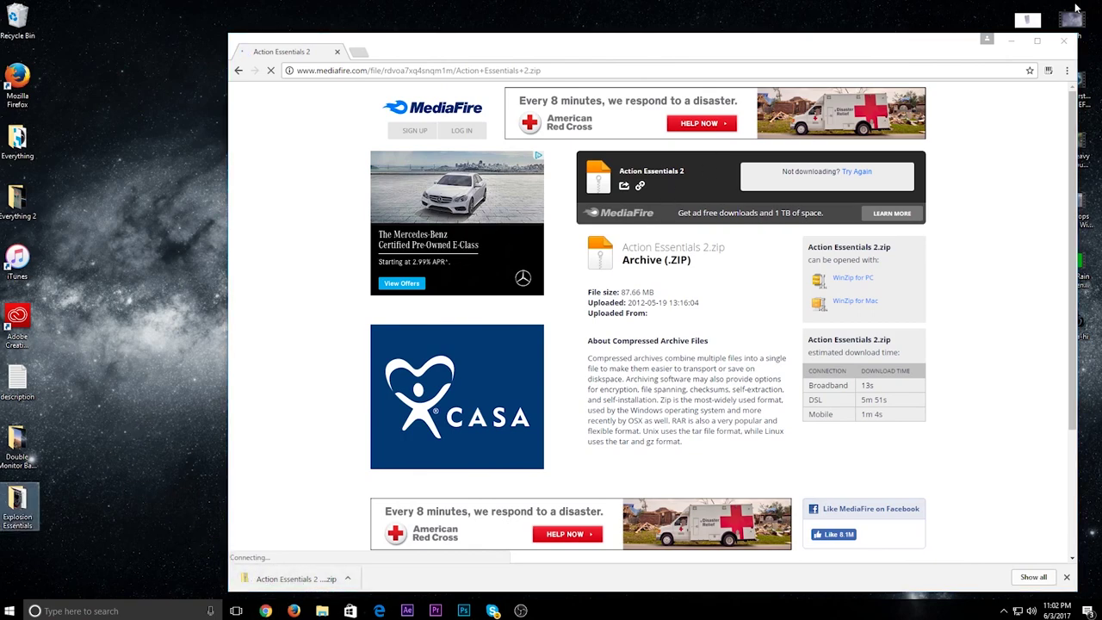
click(1065, 41)
drag(164, 387, 508, 325)
Extract the Action Essentials 2 (1) archive within the "explosion assets" folder, keeping the suggested destination
double_click(506, 323)
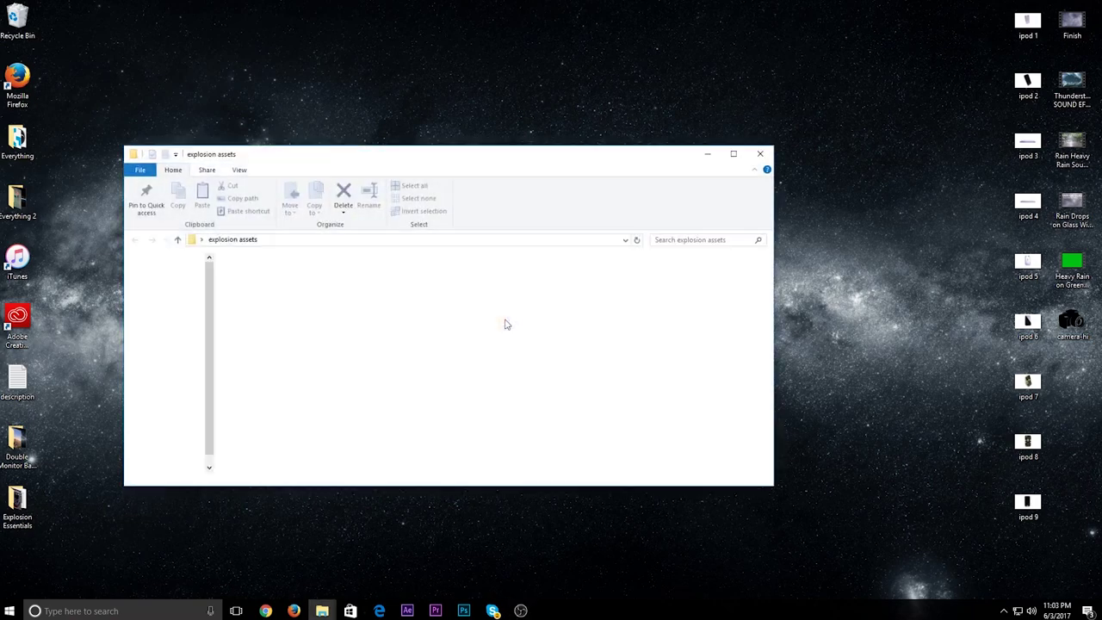
click(255, 277)
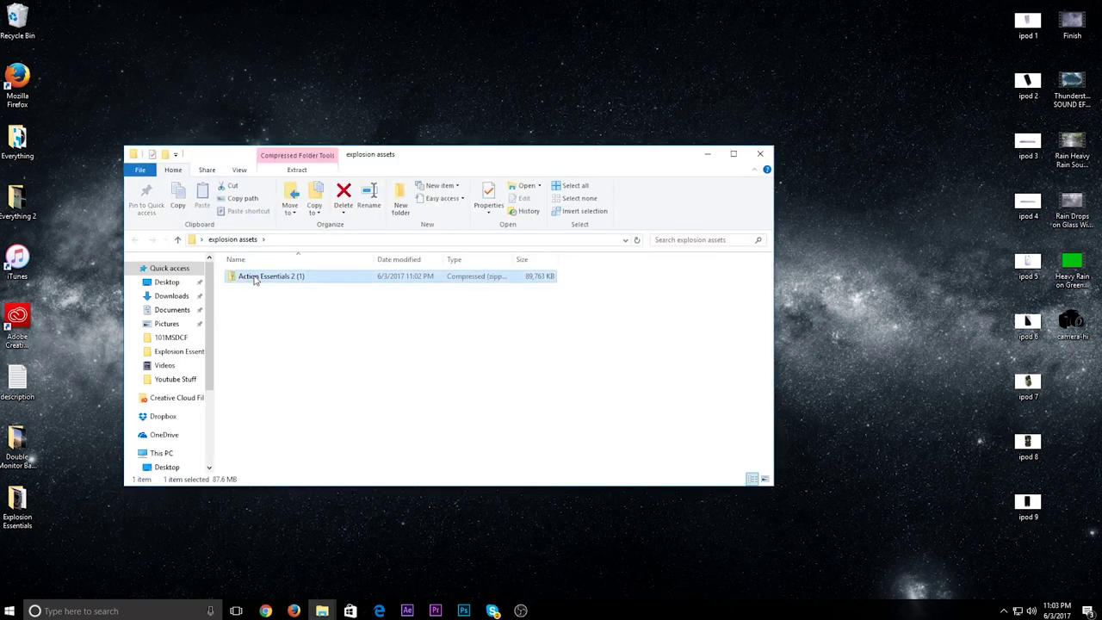
right_click(252, 276)
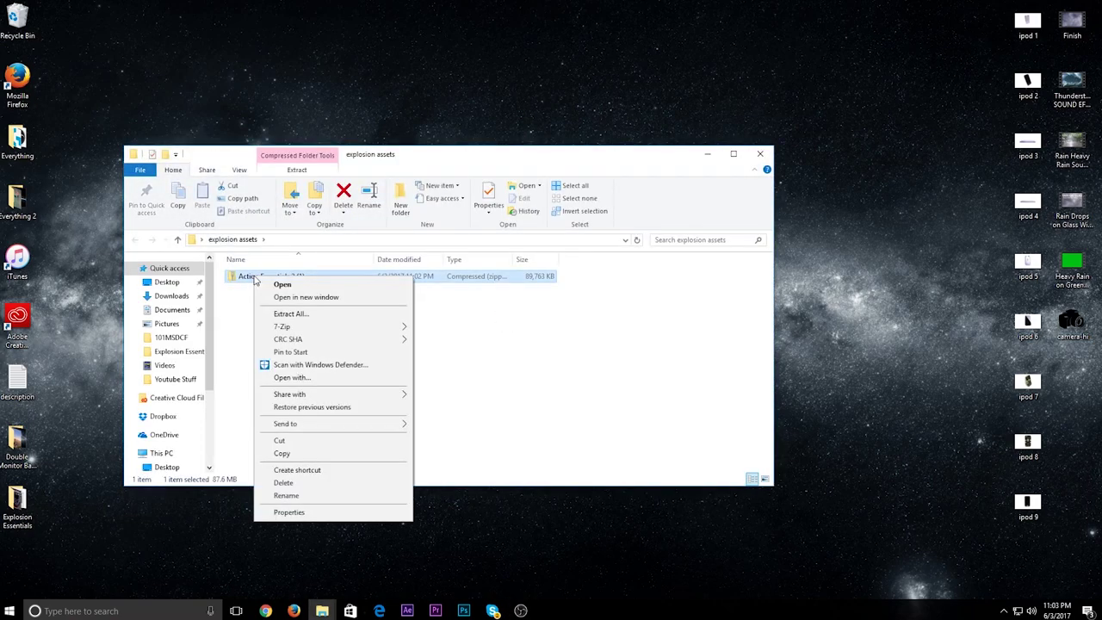
click(311, 323)
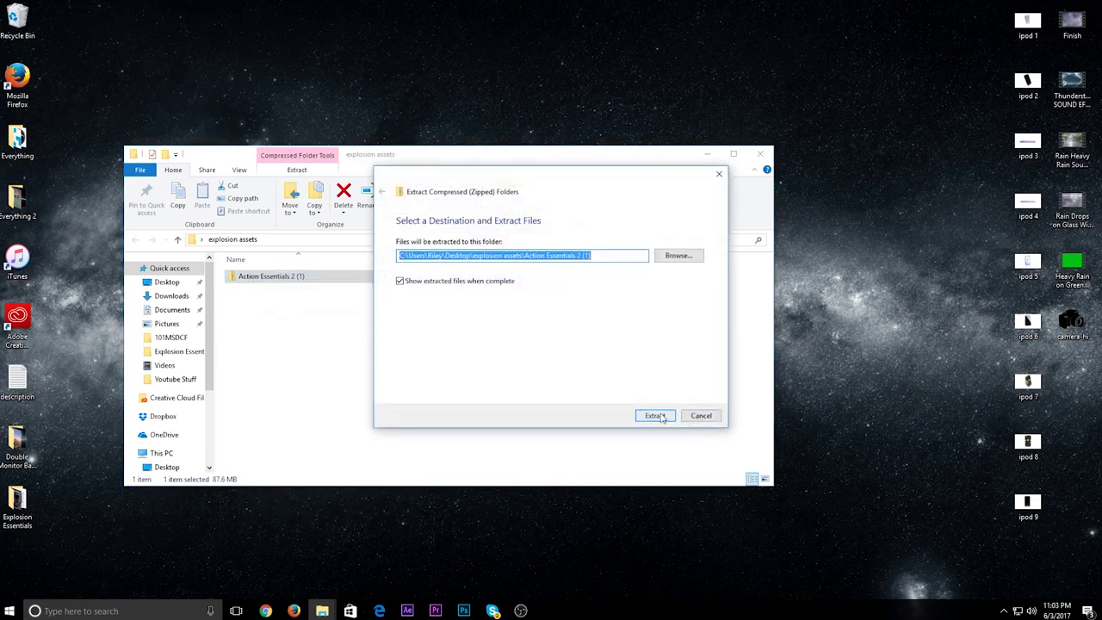
click(654, 416)
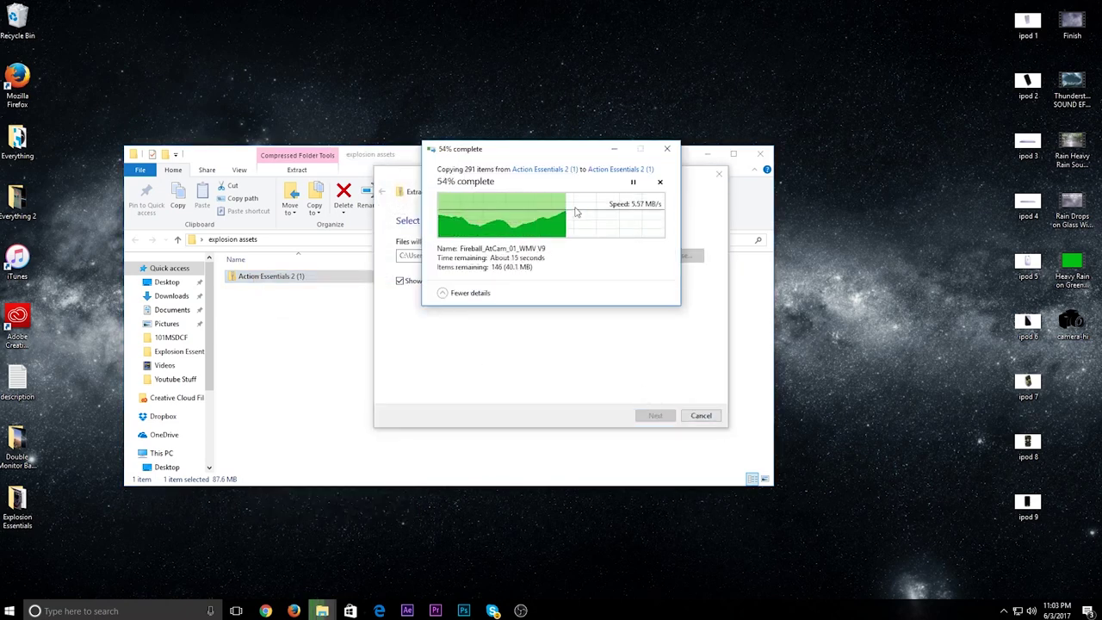
click(774, 172)
Open the extracted Action Essentials 2 folder and look through its effect clips for explosions
click(274, 277)
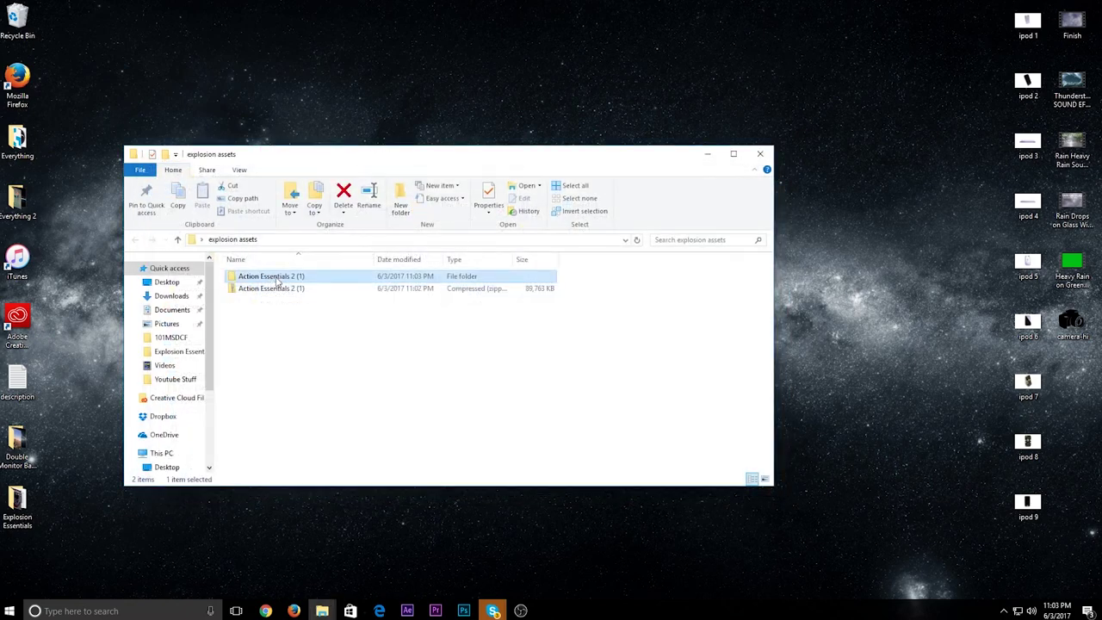
double_click(273, 276)
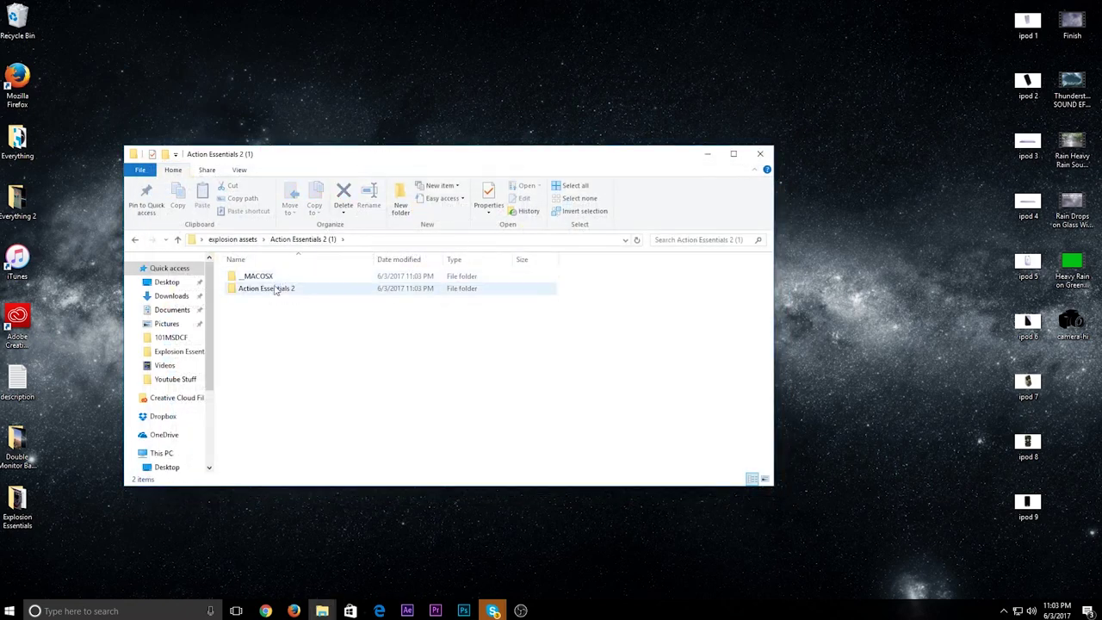
click(136, 241)
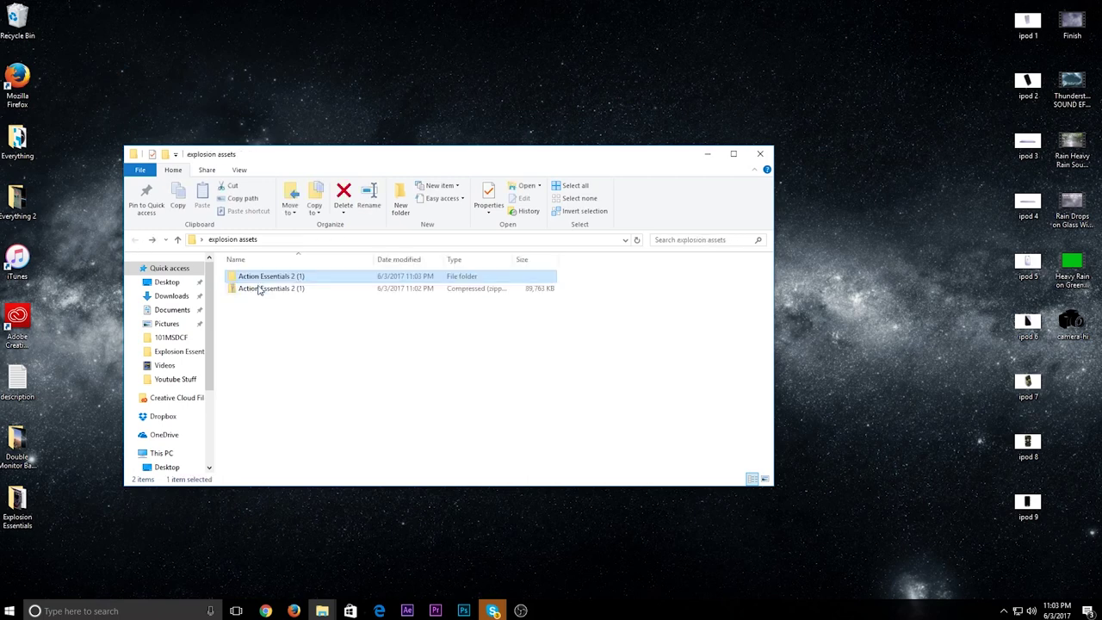
double_click(258, 282)
double_click(258, 287)
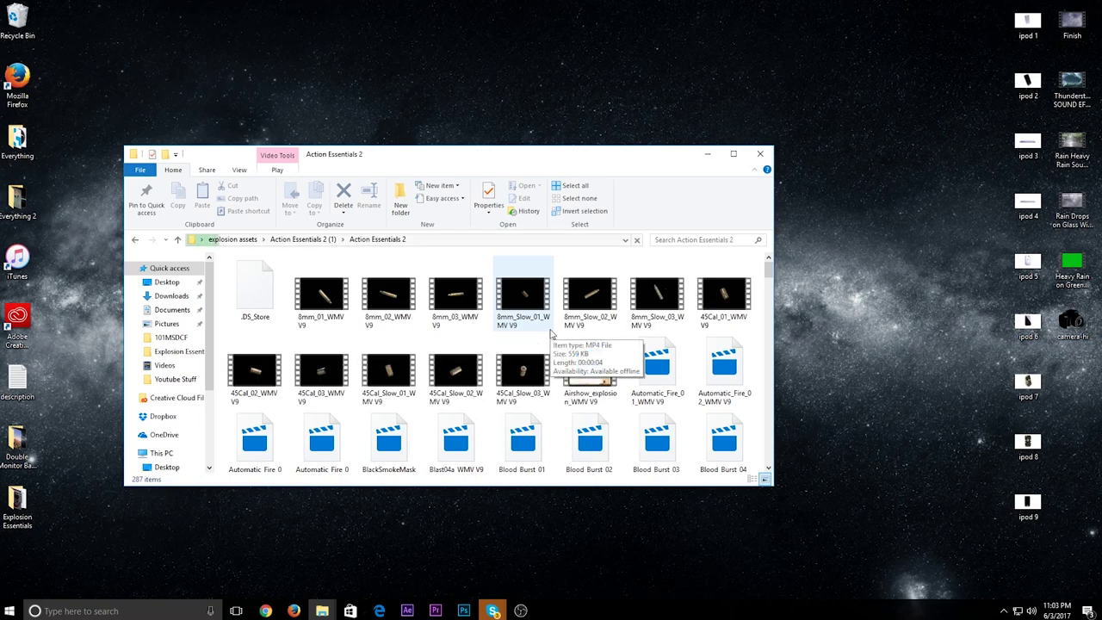
scroll(568, 338, down, 5)
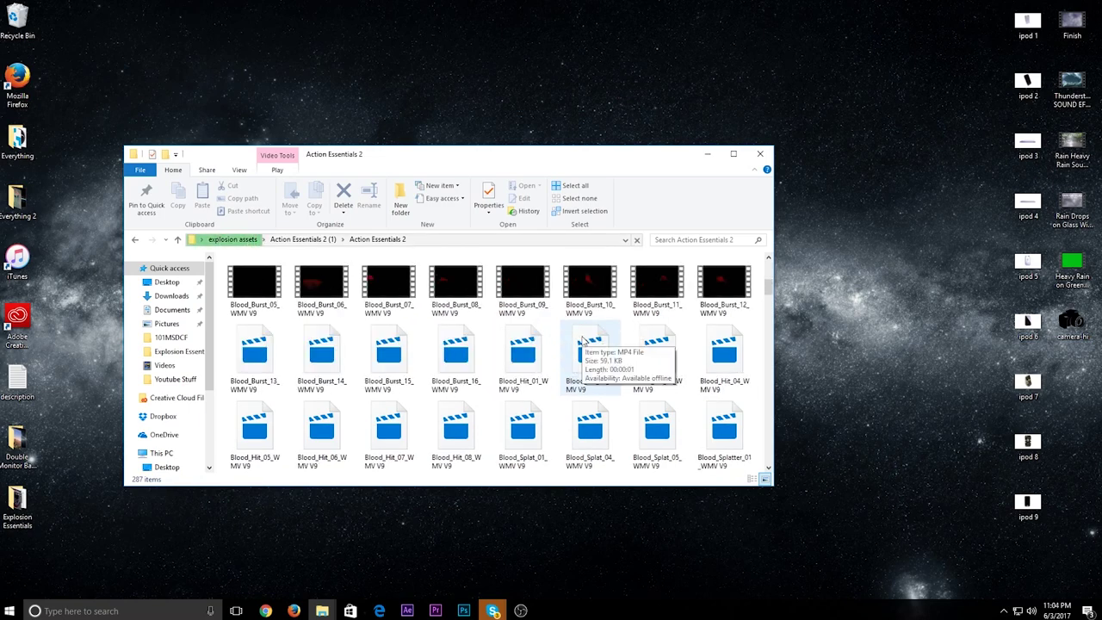
scroll(581, 340, down, 5)
scroll(580, 340, down, 6)
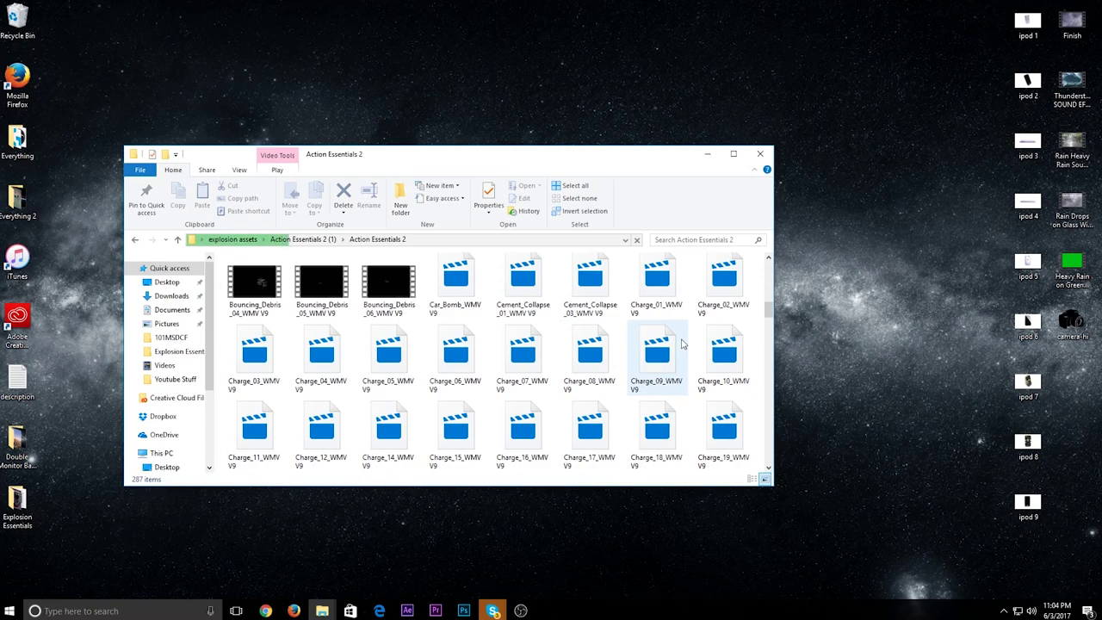
scroll(682, 345, down, 5)
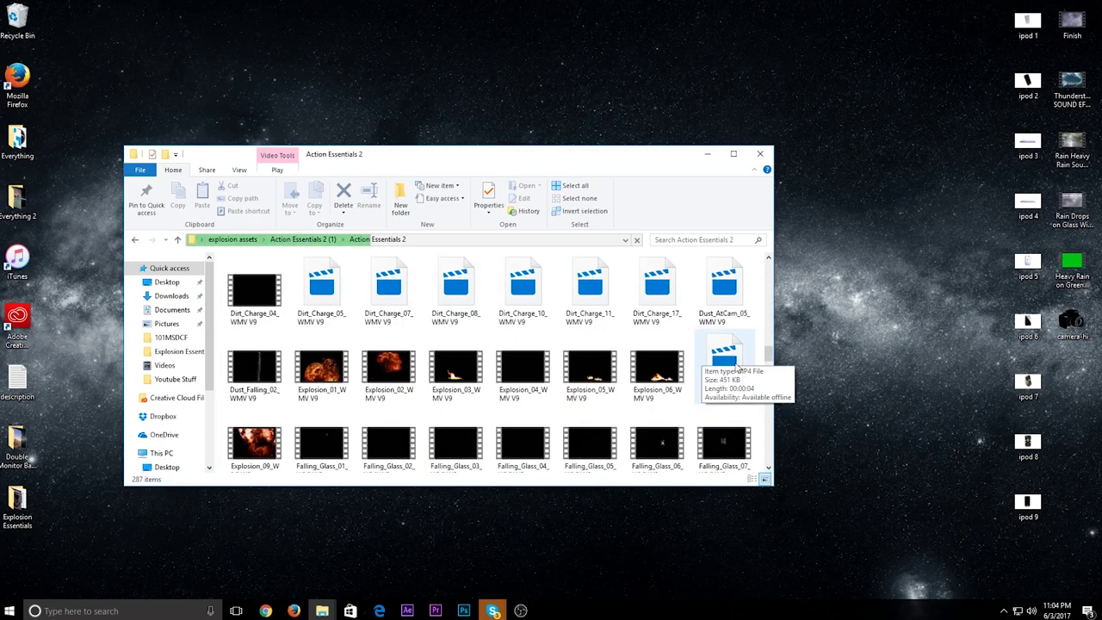
Preview the Explosion_07 and Explosion_09 clips in the video player, closing the player after each
click(735, 368)
double_click(736, 368)
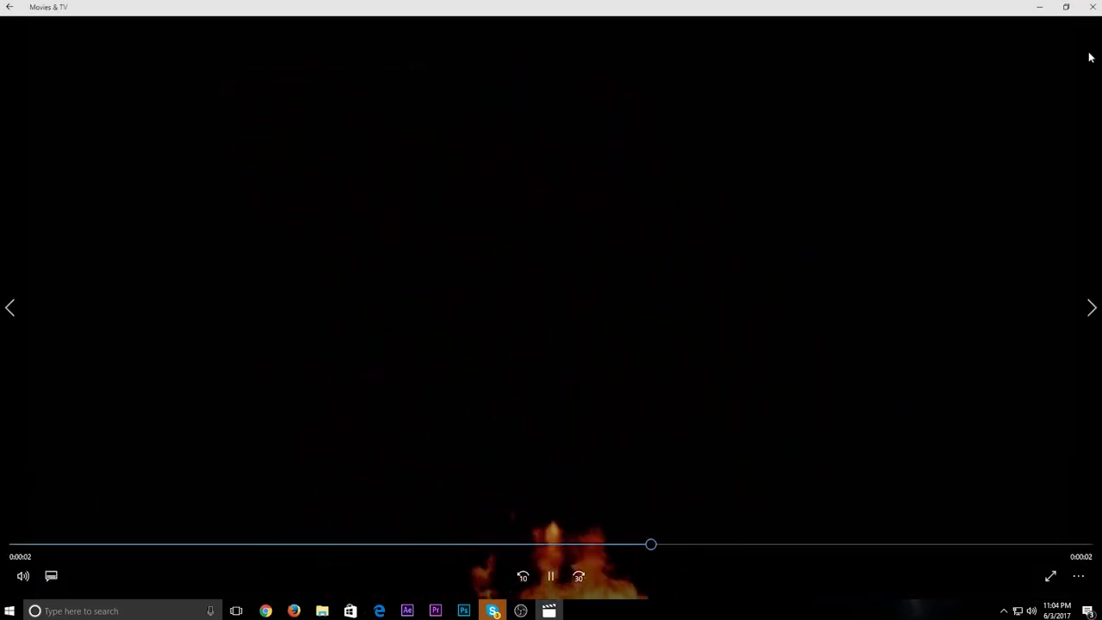
click(1094, 9)
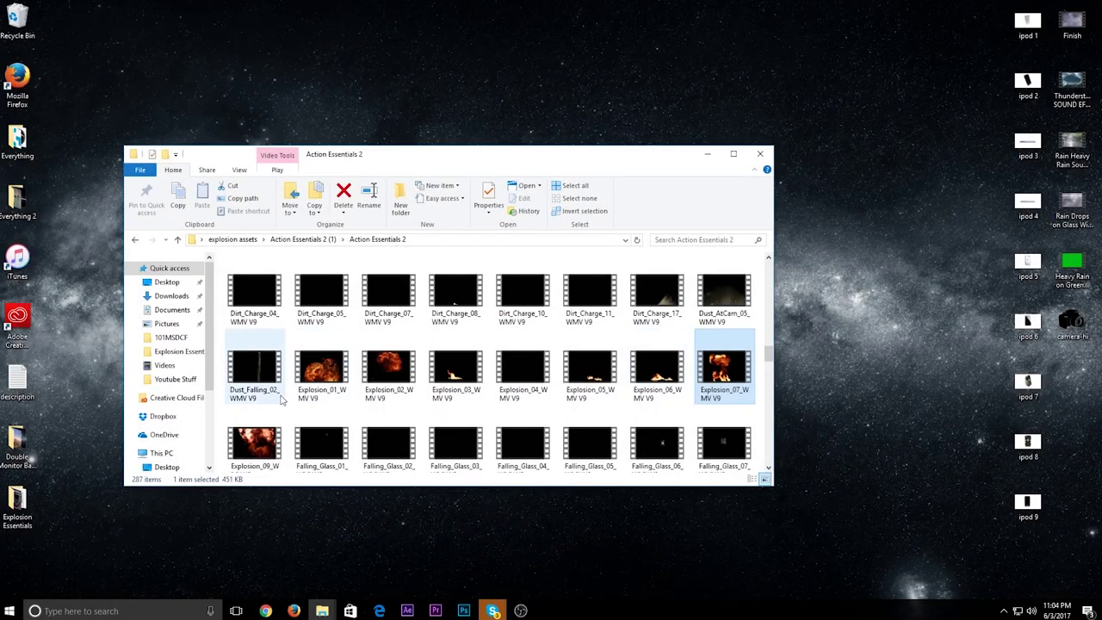
click(264, 440)
double_click(264, 440)
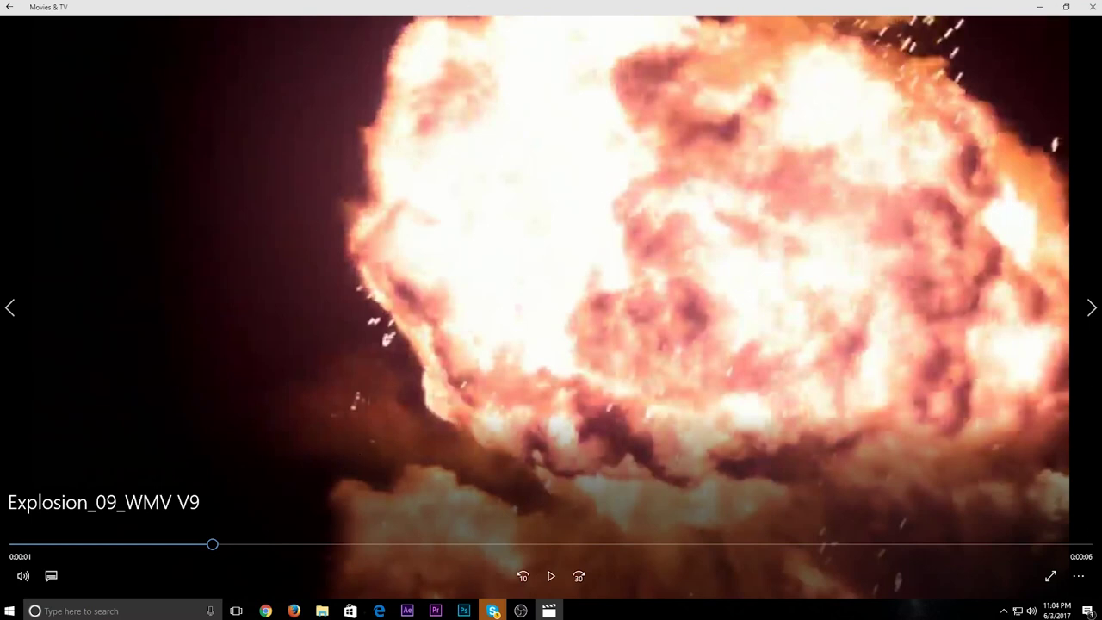
click(1090, 6)
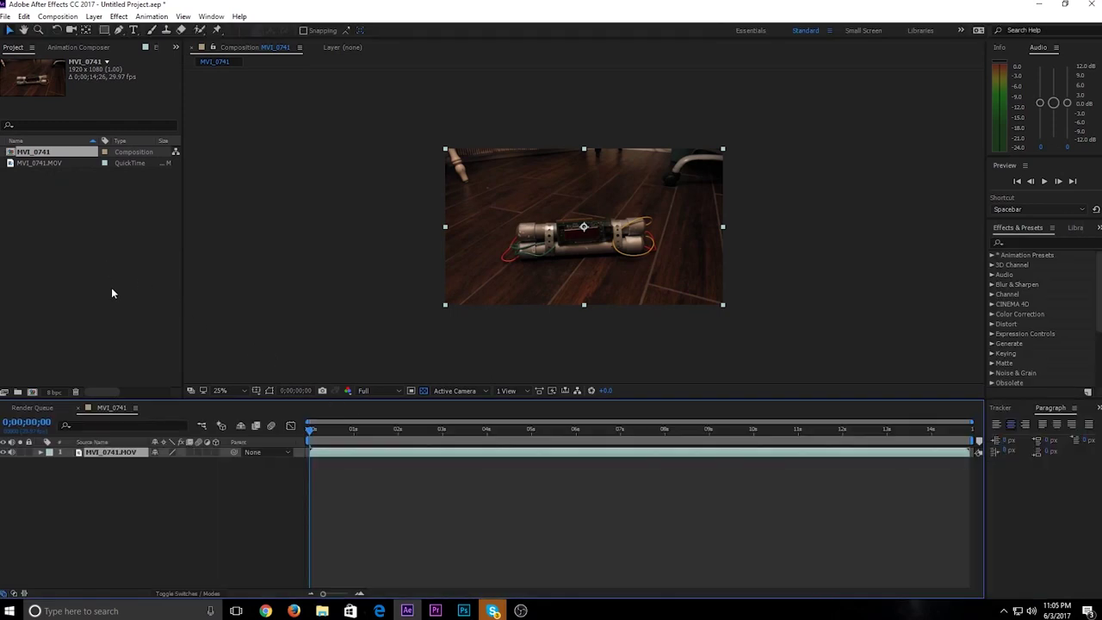
Import the Explosion_07 clip from the Action Essentials 2 folder inside the desktop "explosion assets" folder
double_click(66, 248)
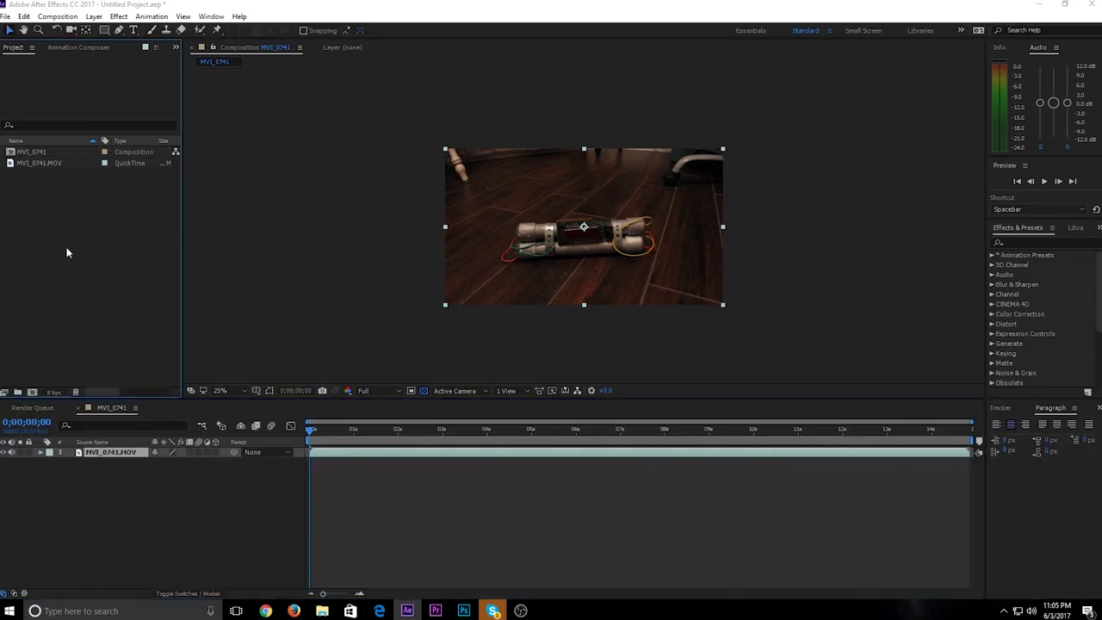
click(42, 173)
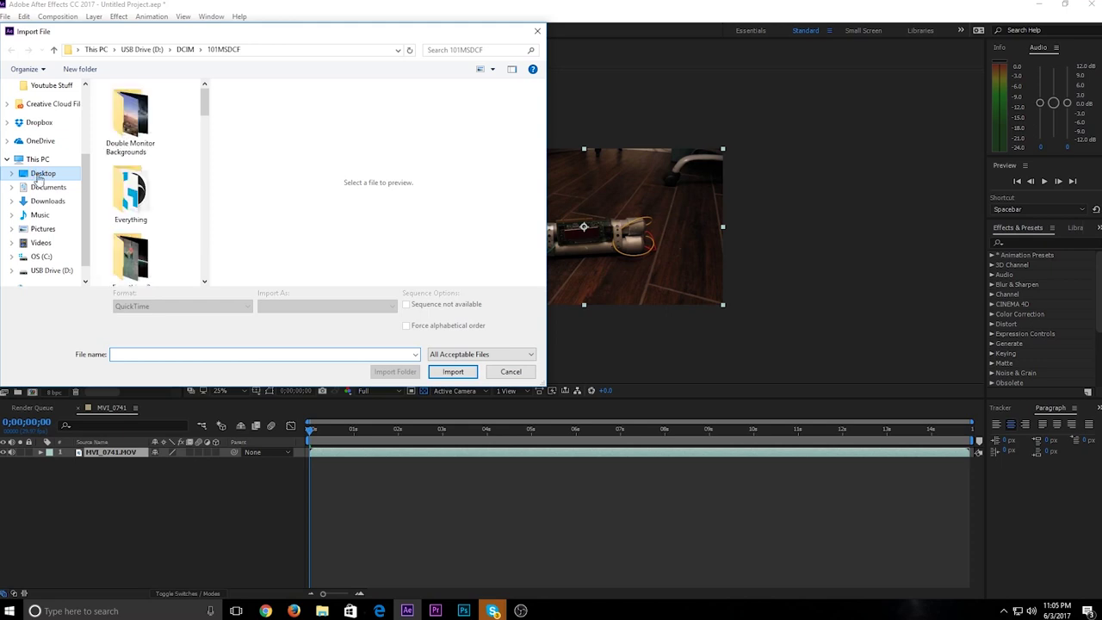
double_click(130, 256)
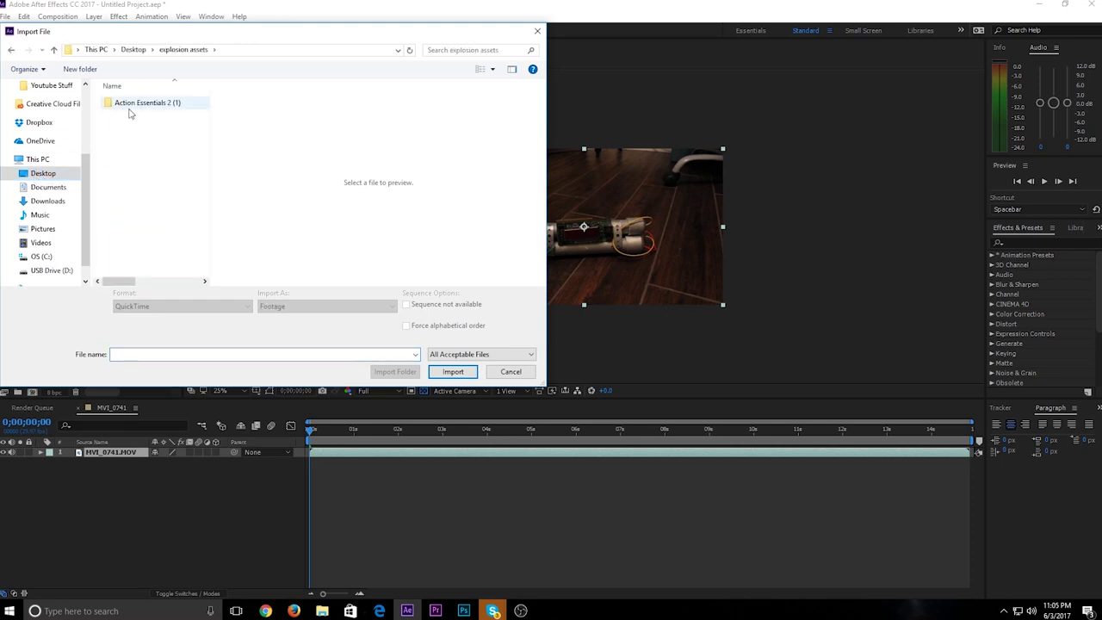
double_click(130, 107)
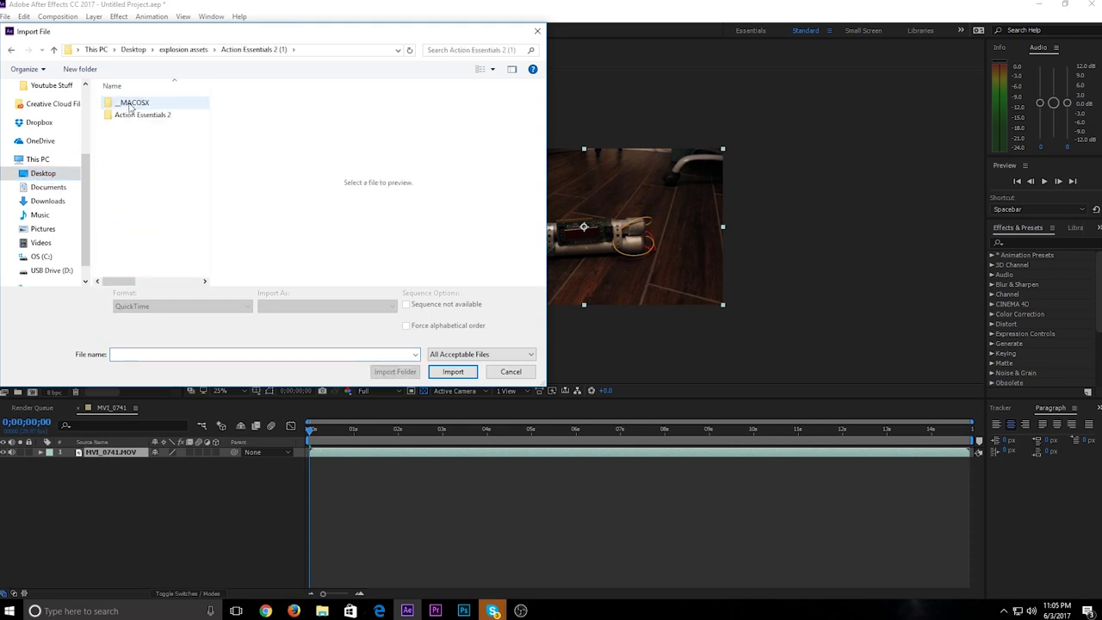
double_click(135, 115)
ctrl+scroll(207, 107, up, 4)
drag(204, 91, 204, 176)
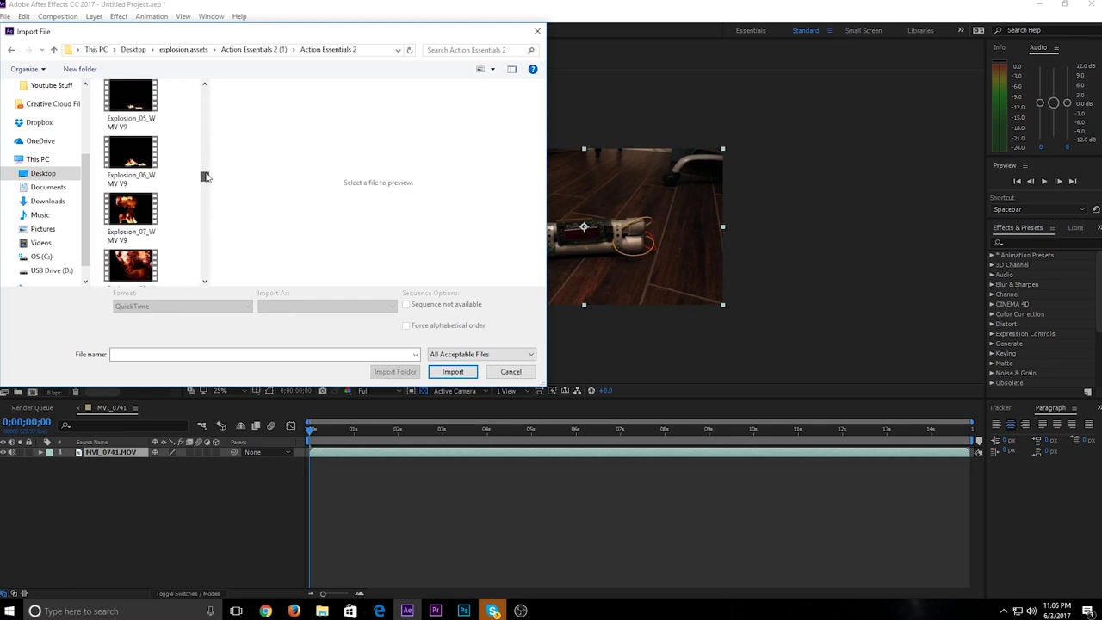
click(121, 219)
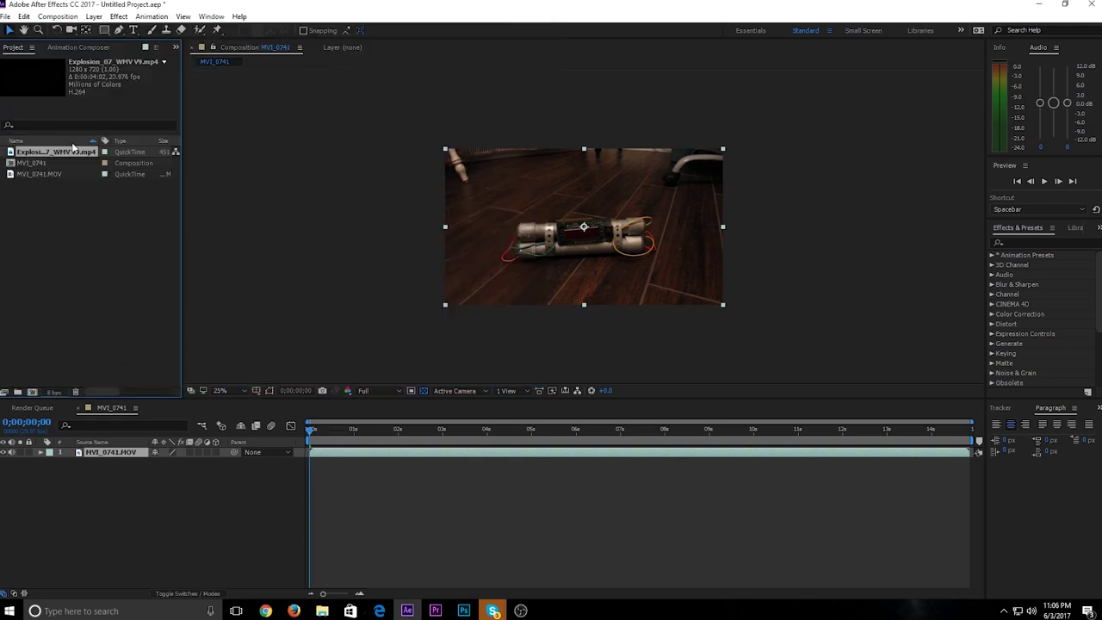
Go to 0;00;09;15 in the MVI_0741 composition and add the Explosion_07 clip as a layer above the bomb footage
drag(312, 431, 732, 446)
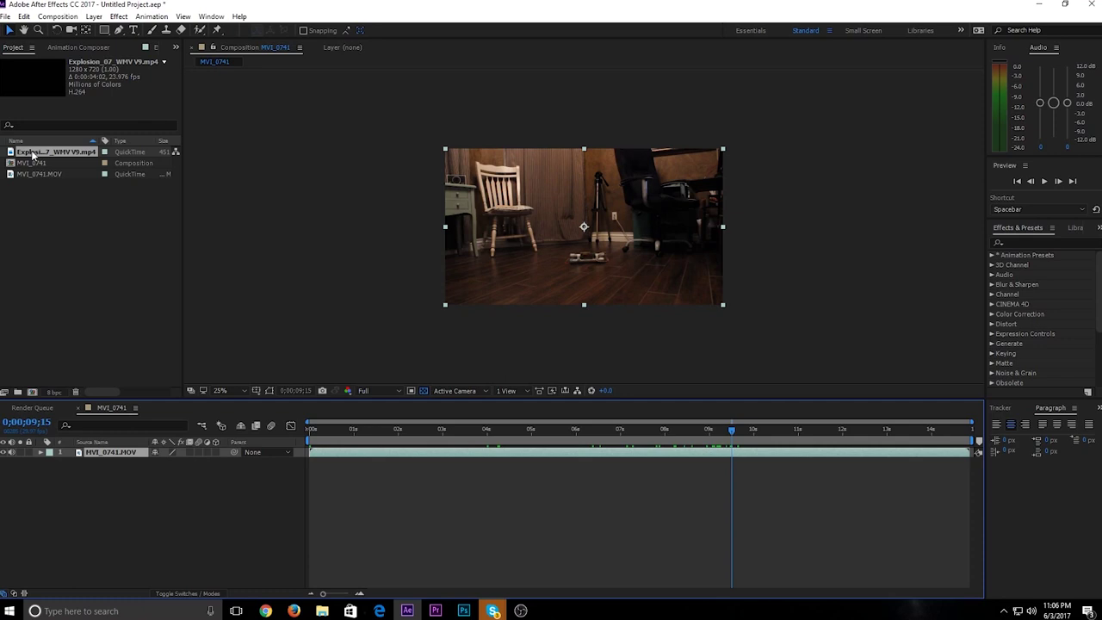
drag(36, 152, 86, 458)
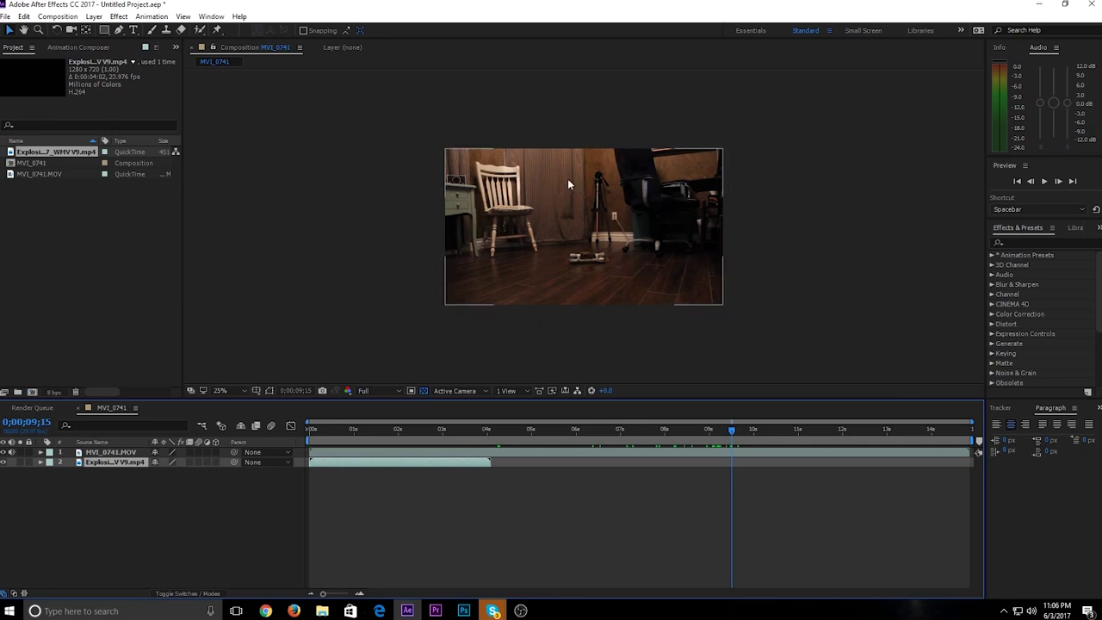
drag(100, 468, 101, 453)
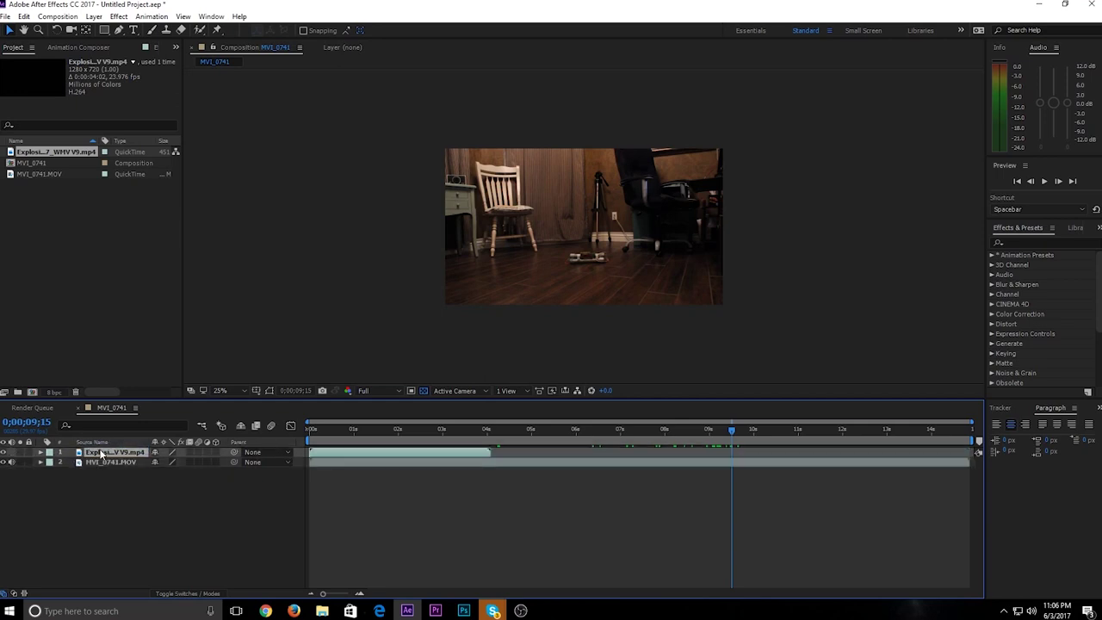
Shift the Explosion_07 layer in time so it starts at about 0;00;09;15
click(145, 463)
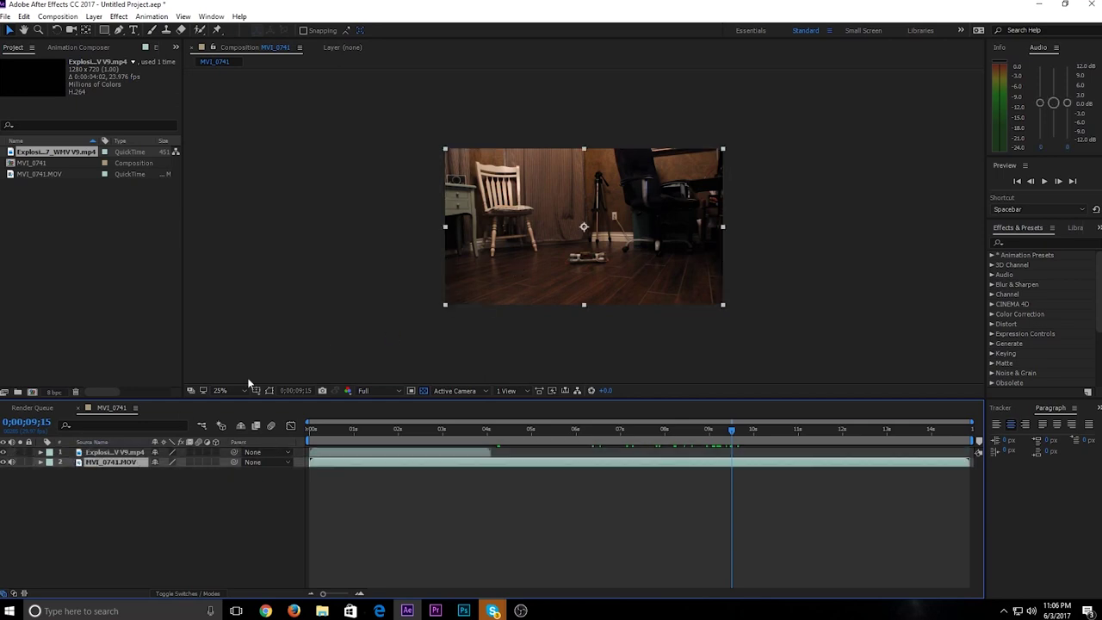
click(128, 451)
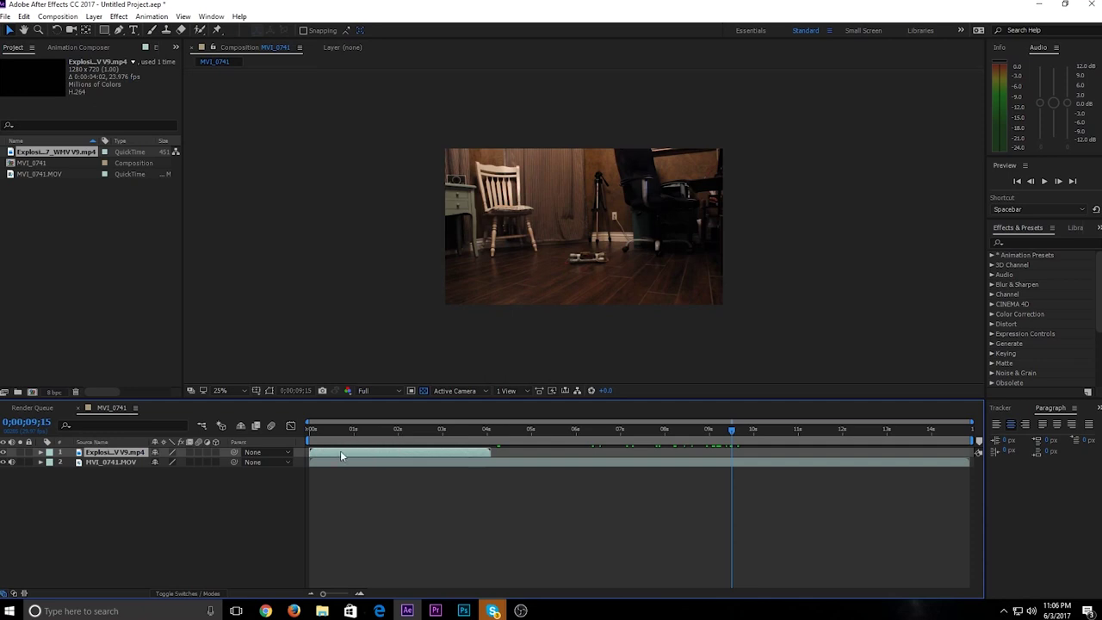
drag(382, 454, 791, 447)
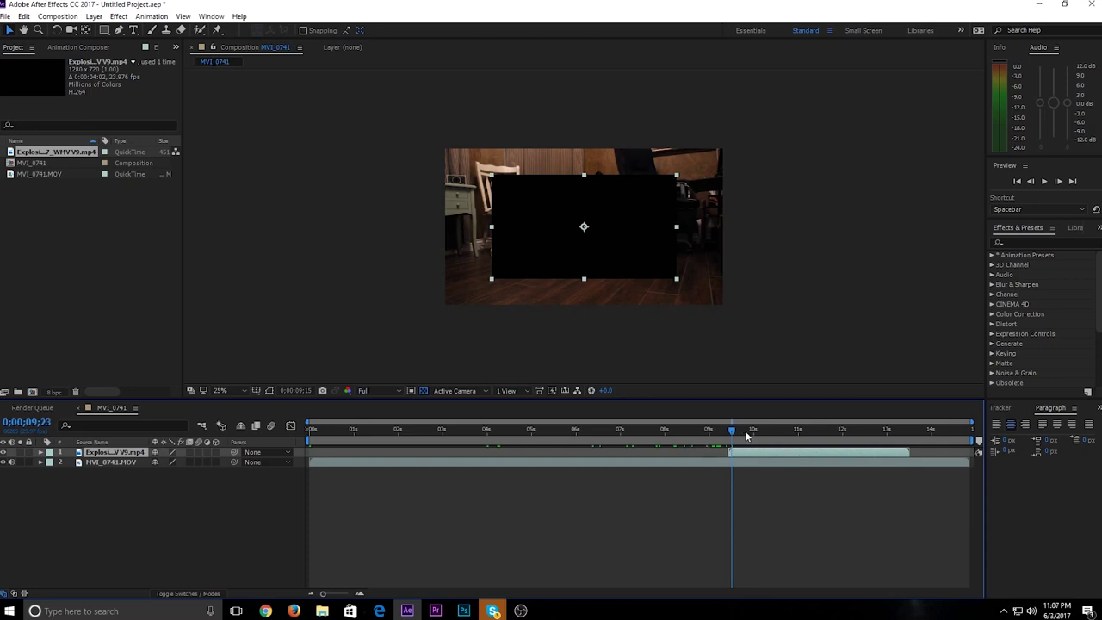
Play ahead to 0;00;10;12, where the fire shows, and set the Explosion_07 layer's blending mode to Screen
key(space)
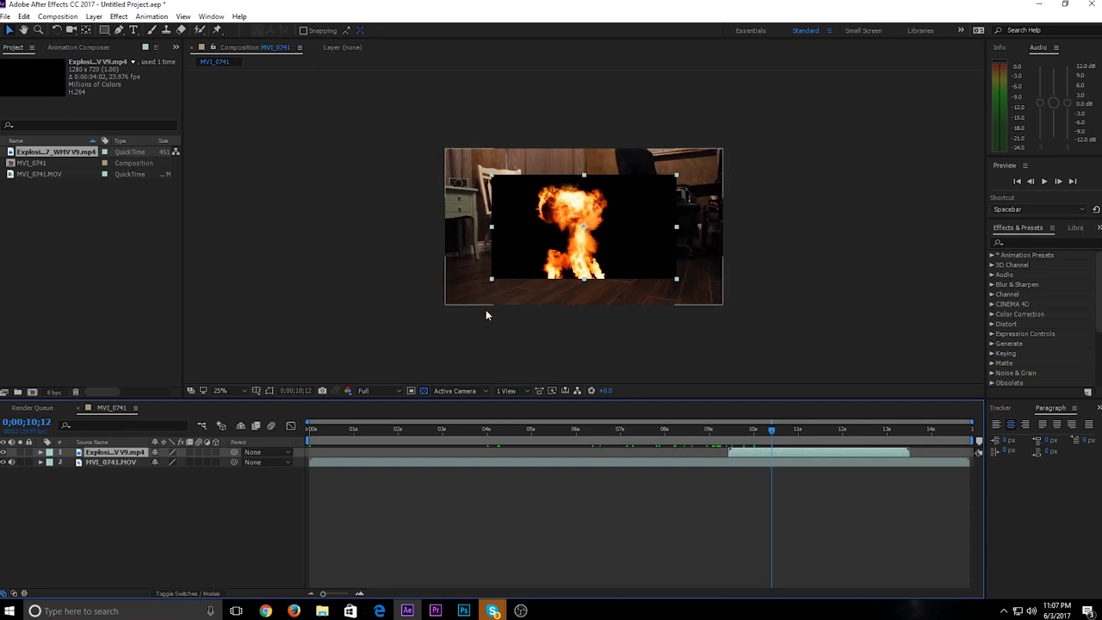
right_click(113, 456)
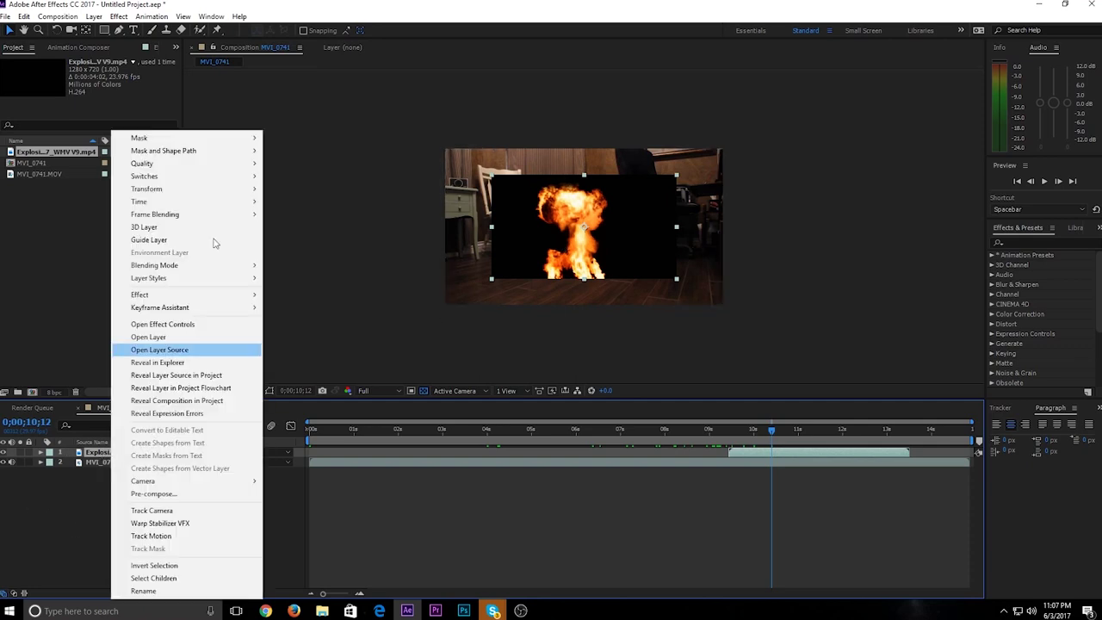
mouse_move(224, 272)
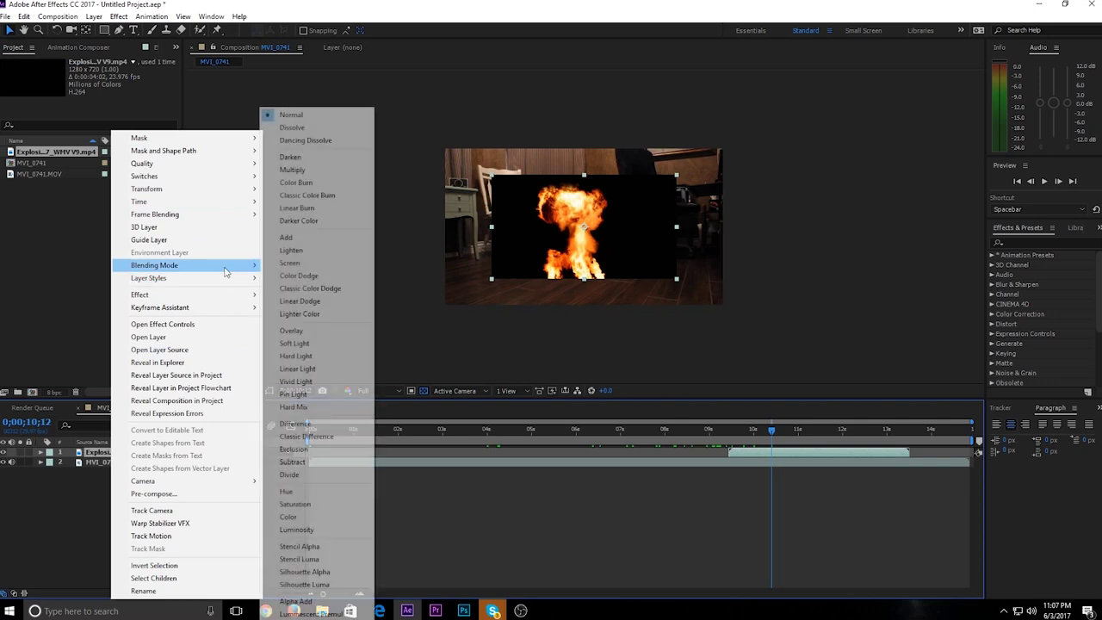
click(293, 263)
Move the explosion over the bomb on the floor and resize it proportionally, trying smaller sizes before settling on a larger one
mouse_move(581, 250)
mouse_down()
mouse_move(588, 232)
mouse_move(592, 242)
mouse_up()
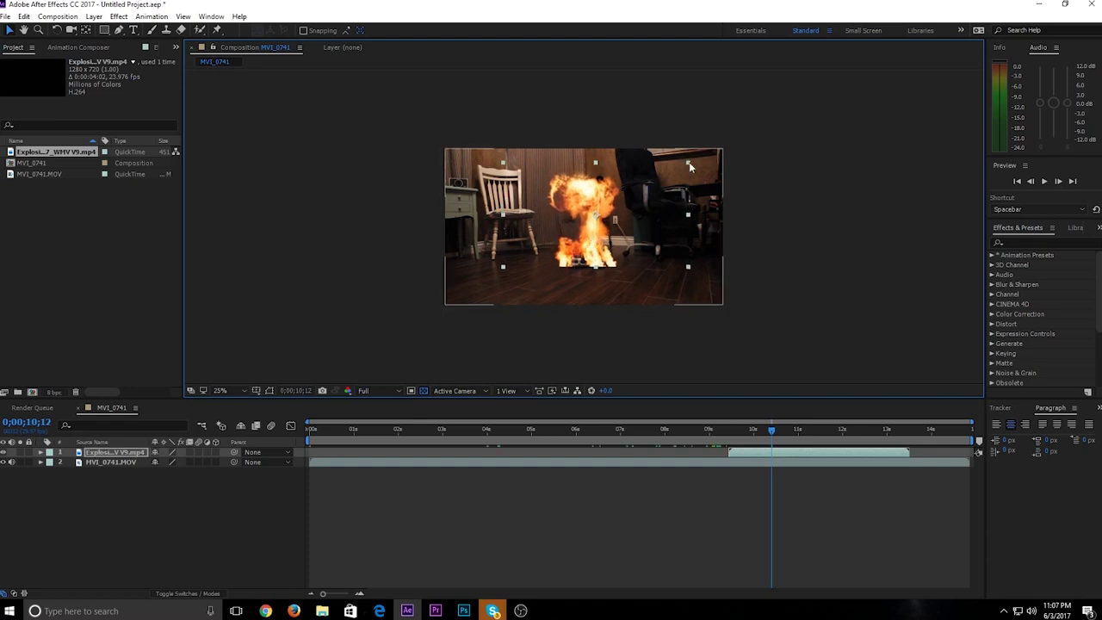
drag(688, 165, 663, 176)
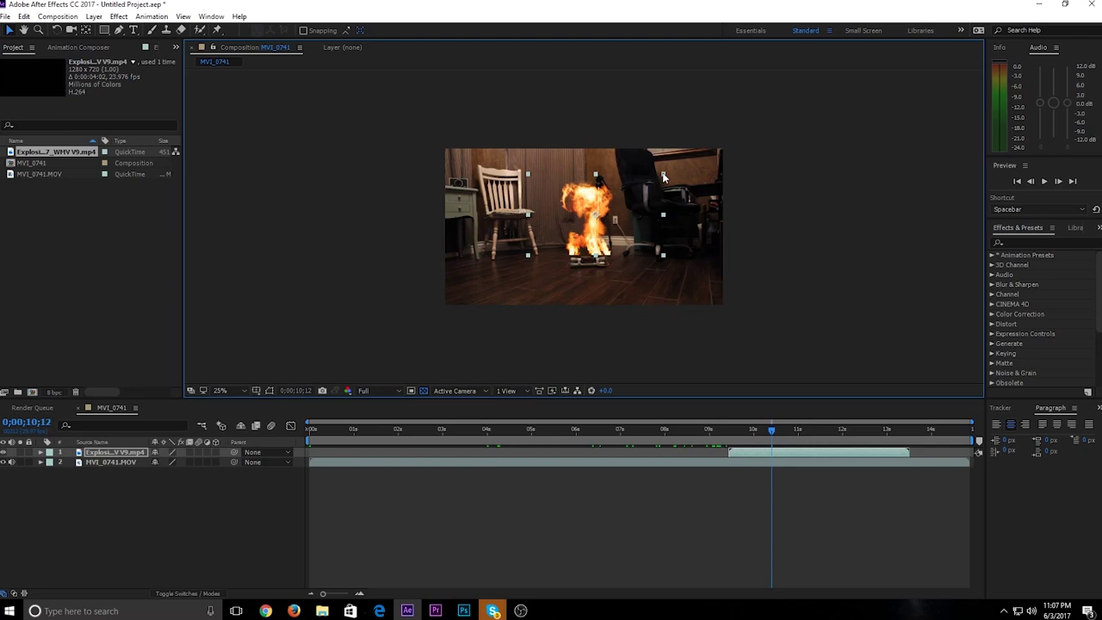
mouse_move(663, 176)
mouse_down()
mouse_move(640, 187)
mouse_move(656, 173)
mouse_up()
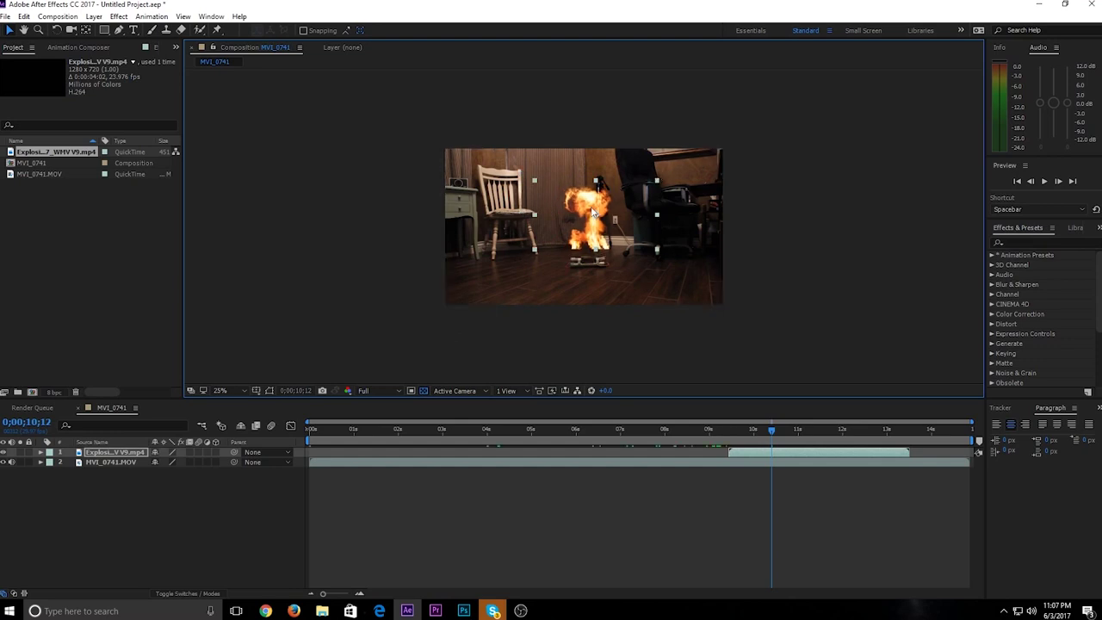
drag(591, 210, 589, 228)
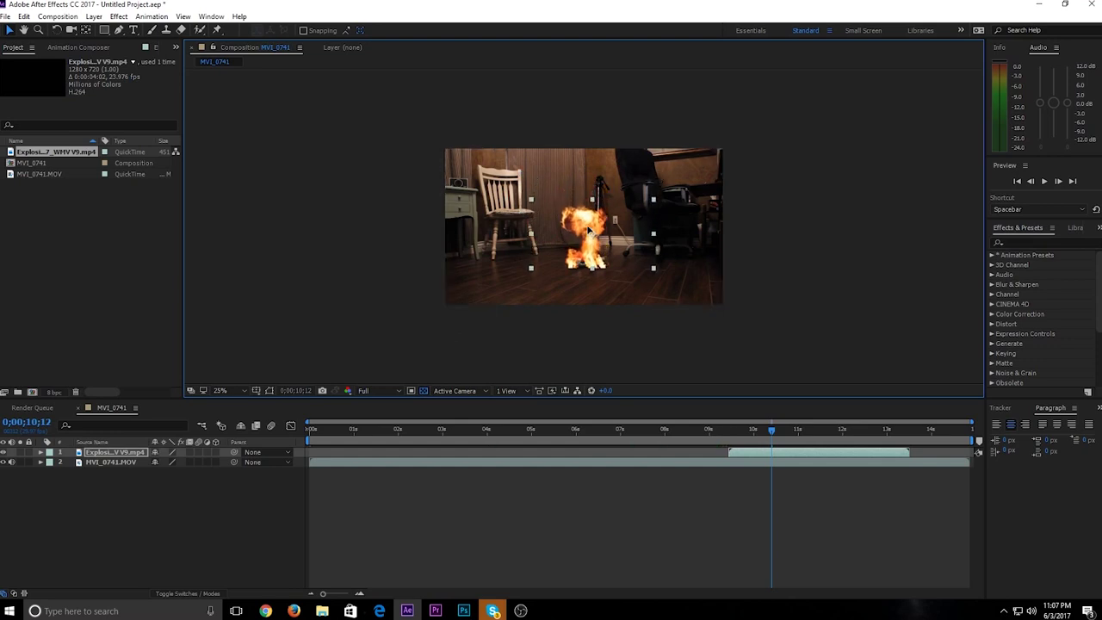
drag(654, 202, 691, 170)
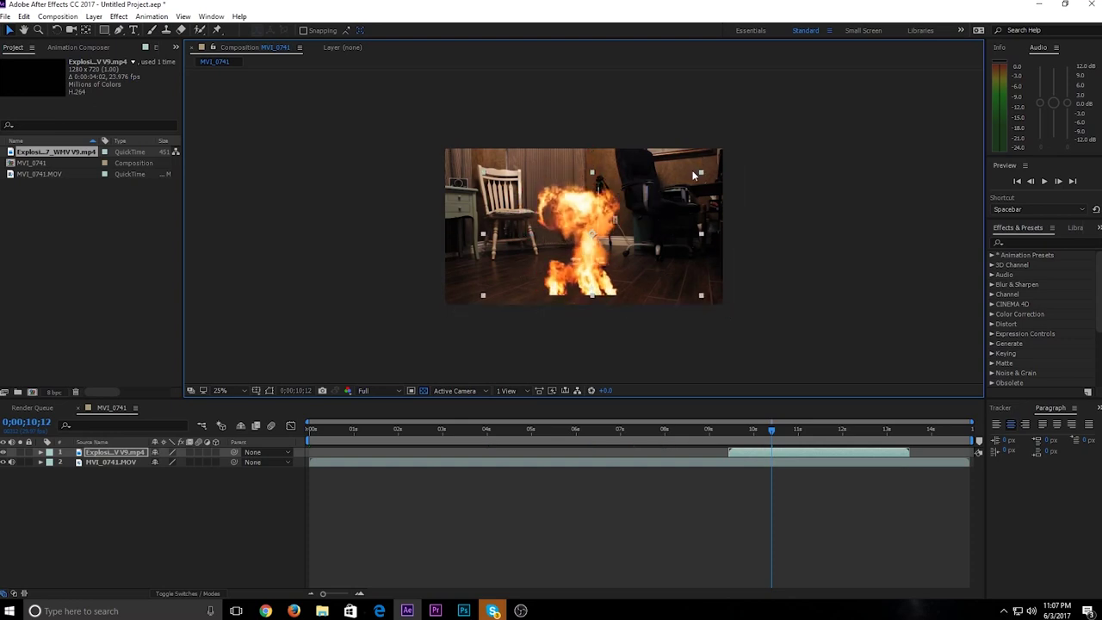
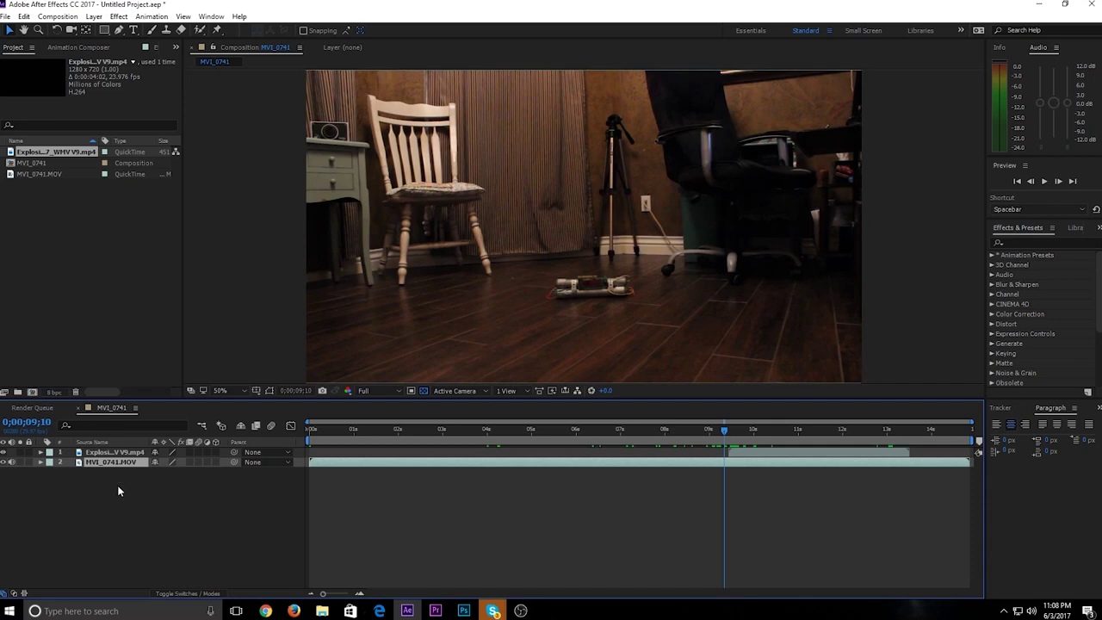
Add a new null object layer to the MVI_0741 composition
click(94, 16)
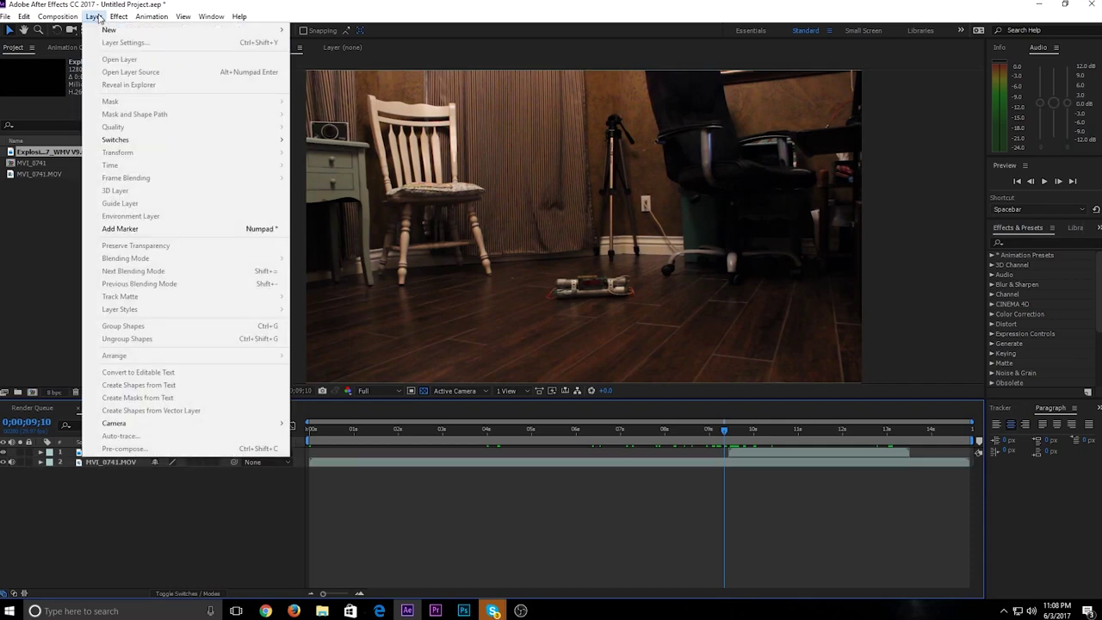
mouse_move(103, 32)
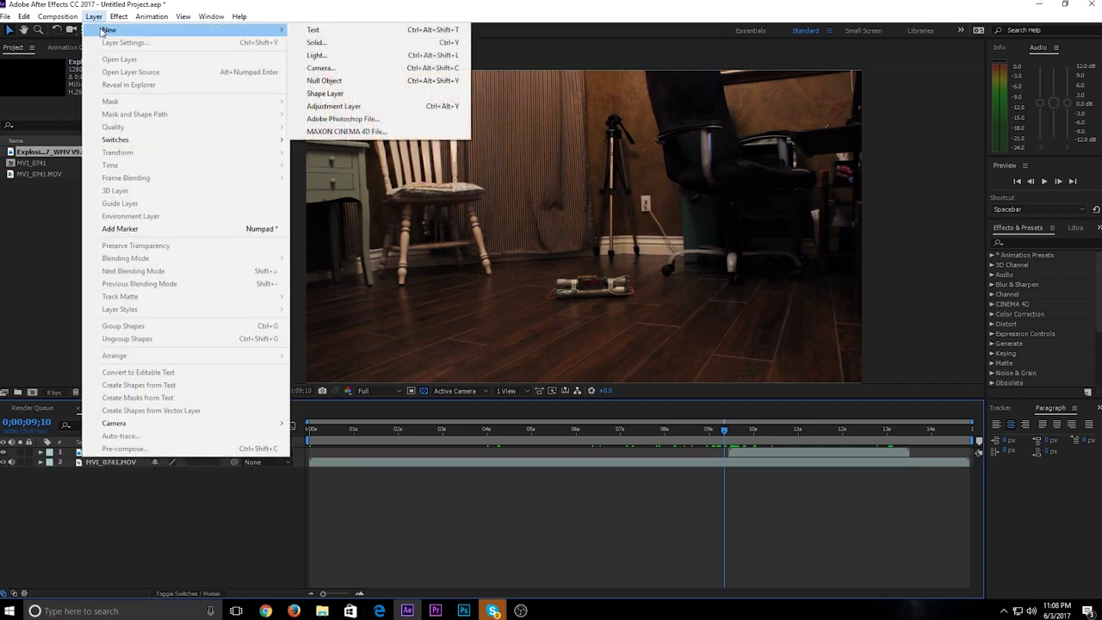
click(323, 80)
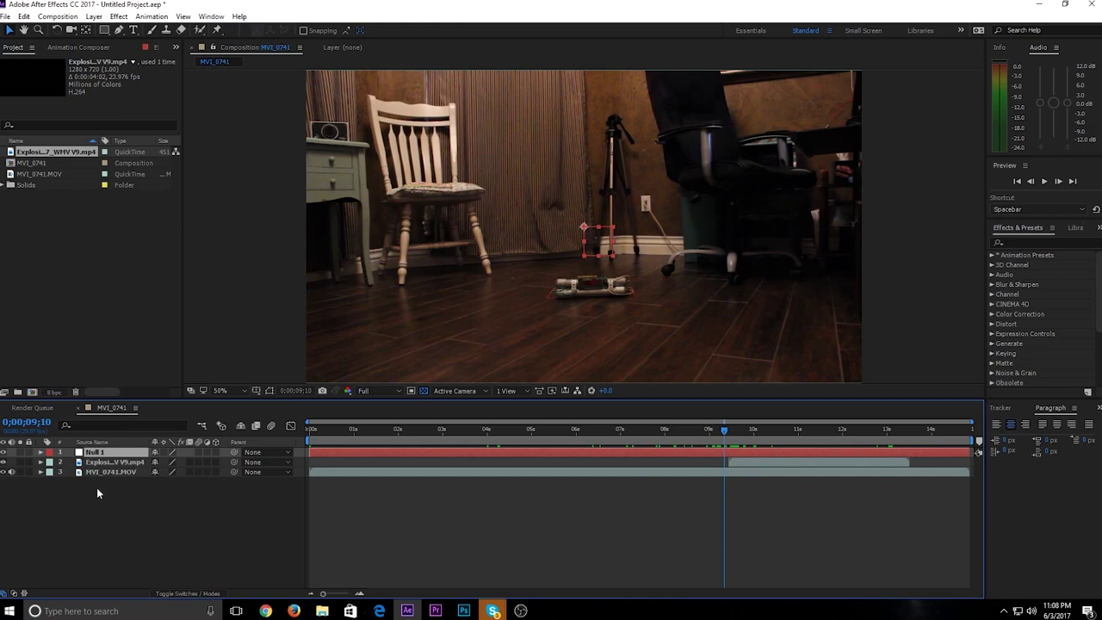
Go to 0;00;09;13, where the explosion layer begins, and start Track Motion on the MVI_0741.MOV footage layer
click(121, 470)
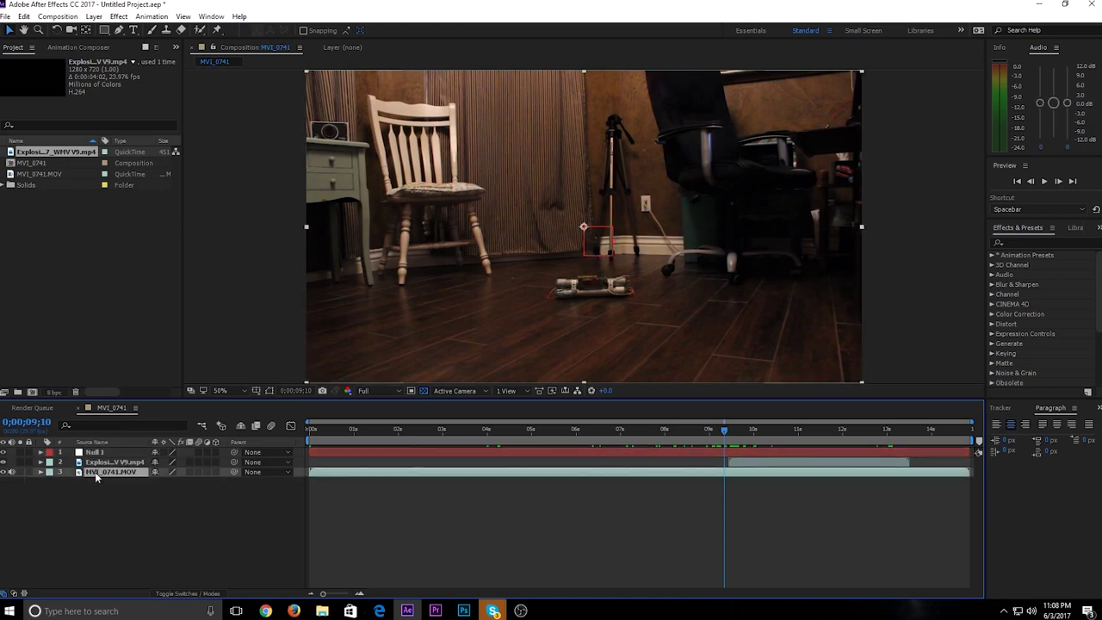
click(1003, 409)
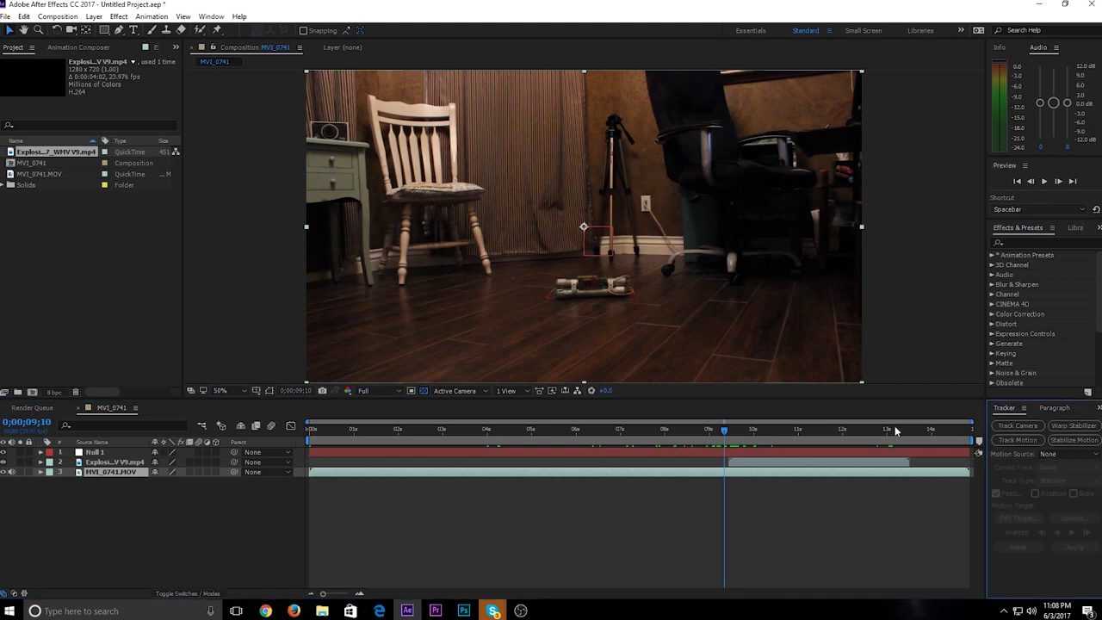
drag(727, 427, 728, 426)
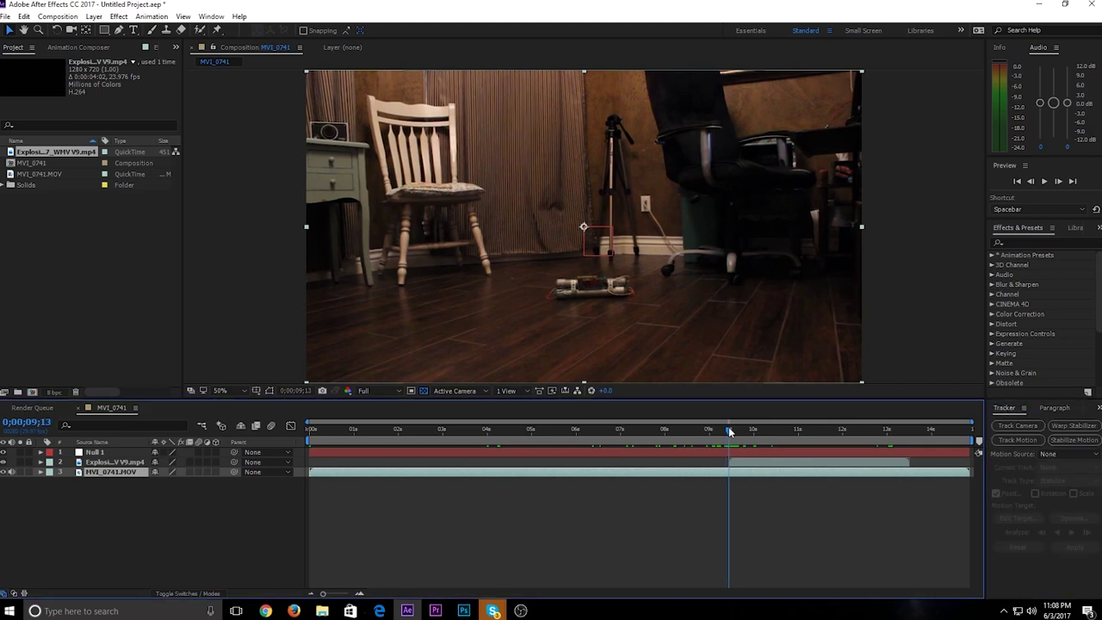
click(747, 461)
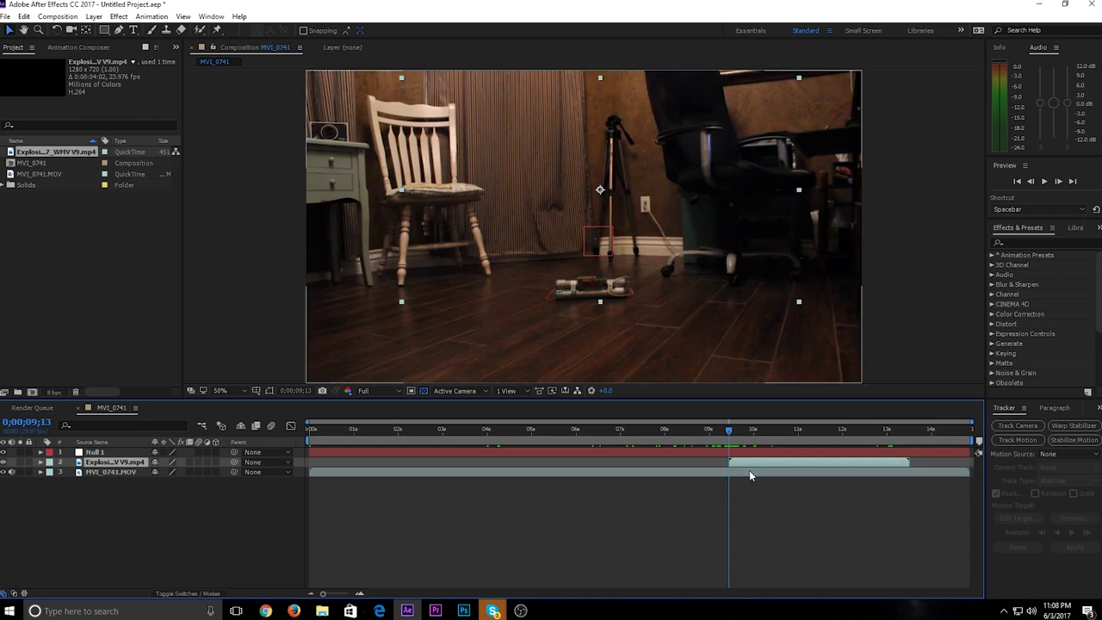
click(749, 470)
click(753, 463)
click(745, 472)
click(756, 464)
click(738, 470)
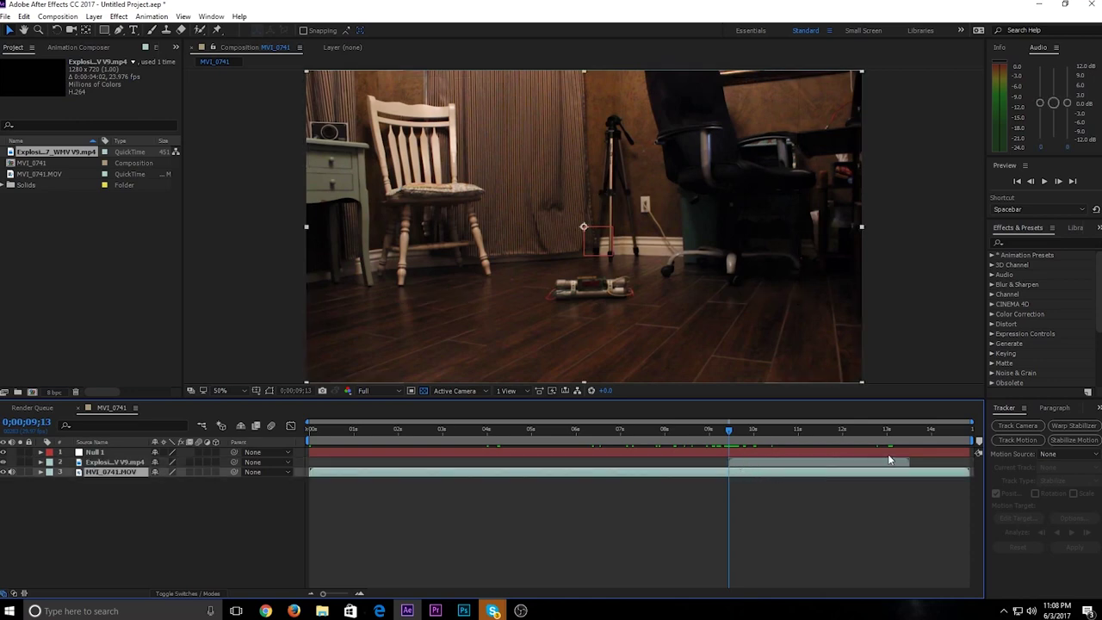
click(1020, 437)
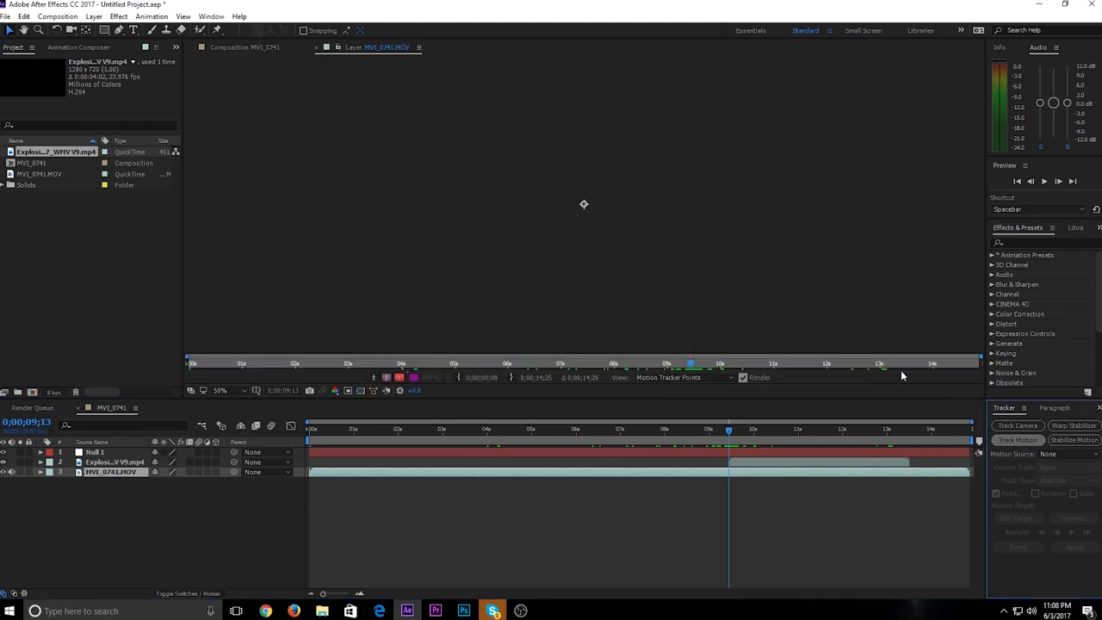
Place Track Point 1 on the dark hole in the white strap near the bomb's red-wired end, checking it at close zoom
scroll(585, 207, up, 4)
key(period)
key(period)
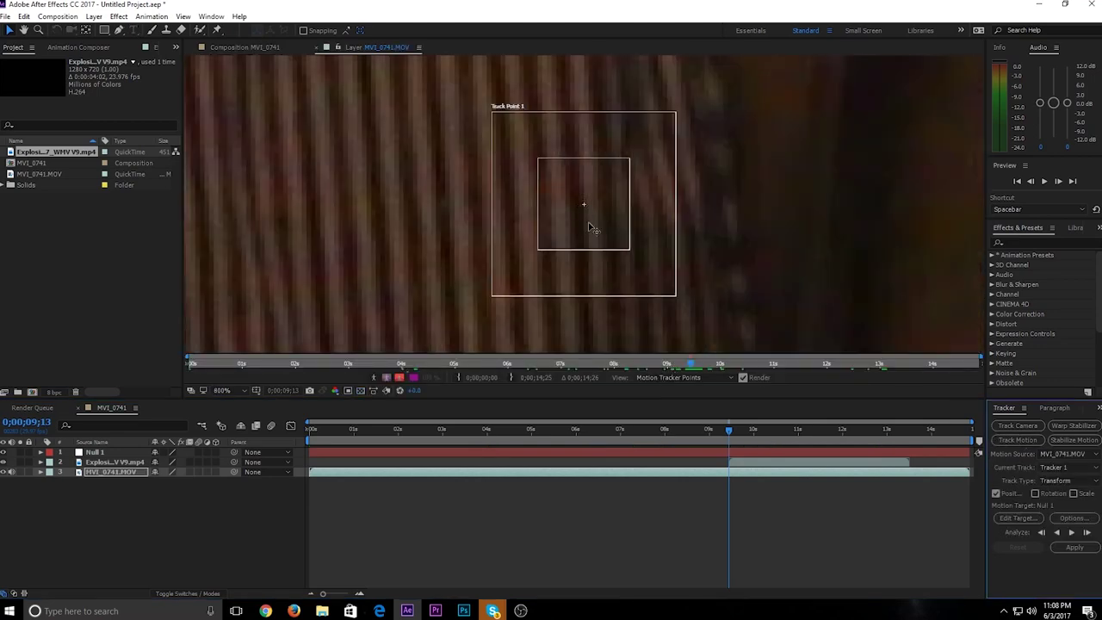
drag(606, 272, 428, 263)
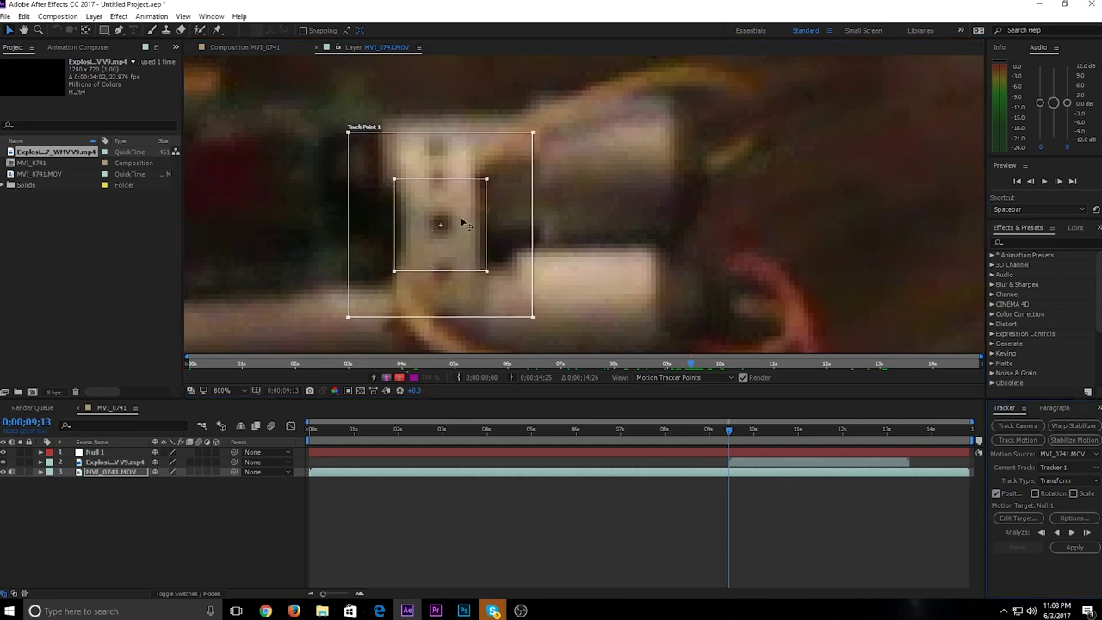
key(comma)
key(period)
drag(617, 233, 602, 211)
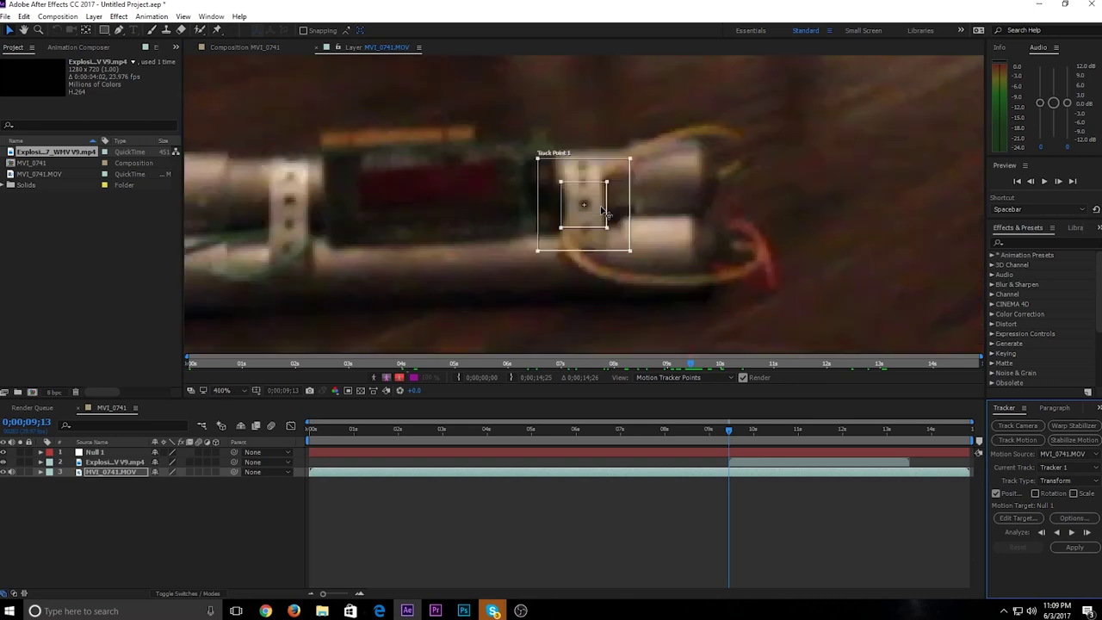
Analyze the motion track forward from 0;00;09;13 past the explosion layer's end, and go back to 0;00;12;16 to check the tracked point
click(1070, 533)
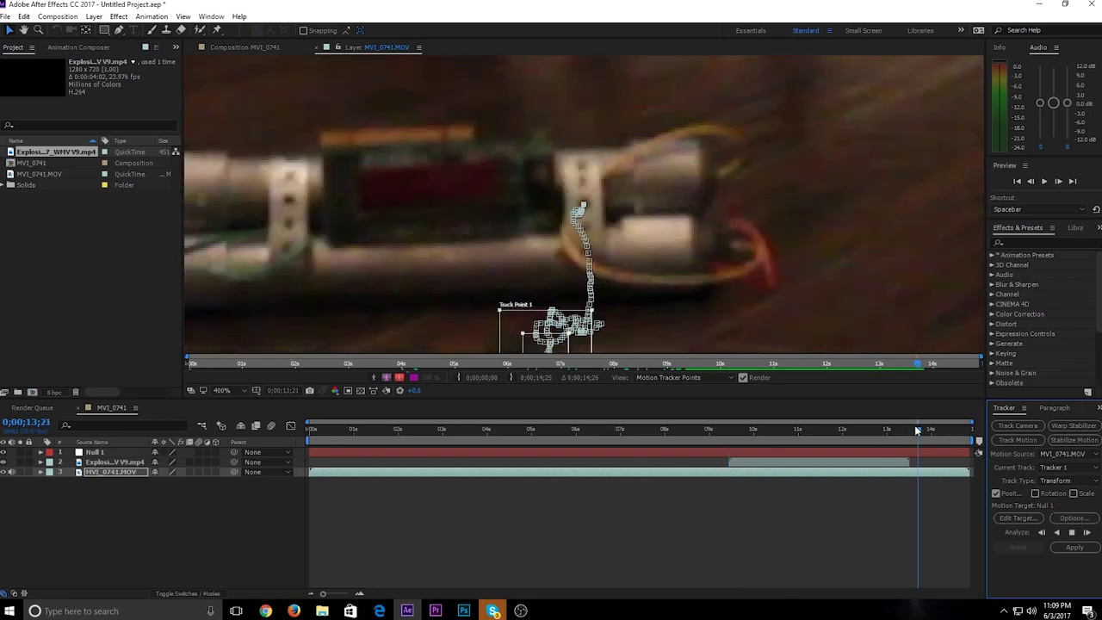
drag(914, 435, 866, 448)
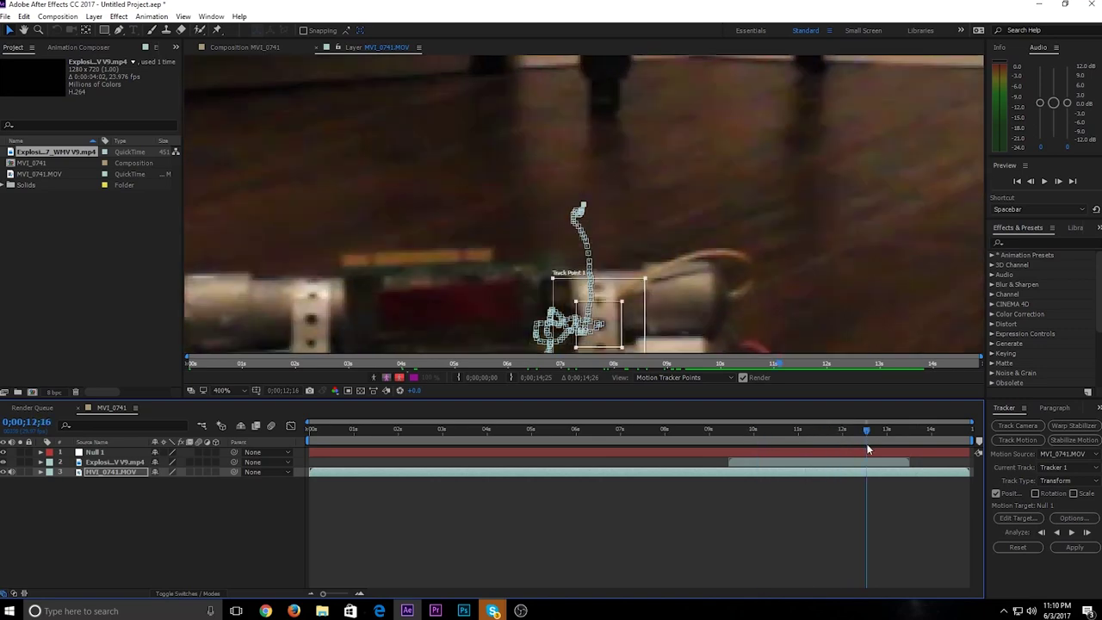
Set Null 1 as the motion target and apply the tracking data to it in the X and Y dimensions
click(1019, 519)
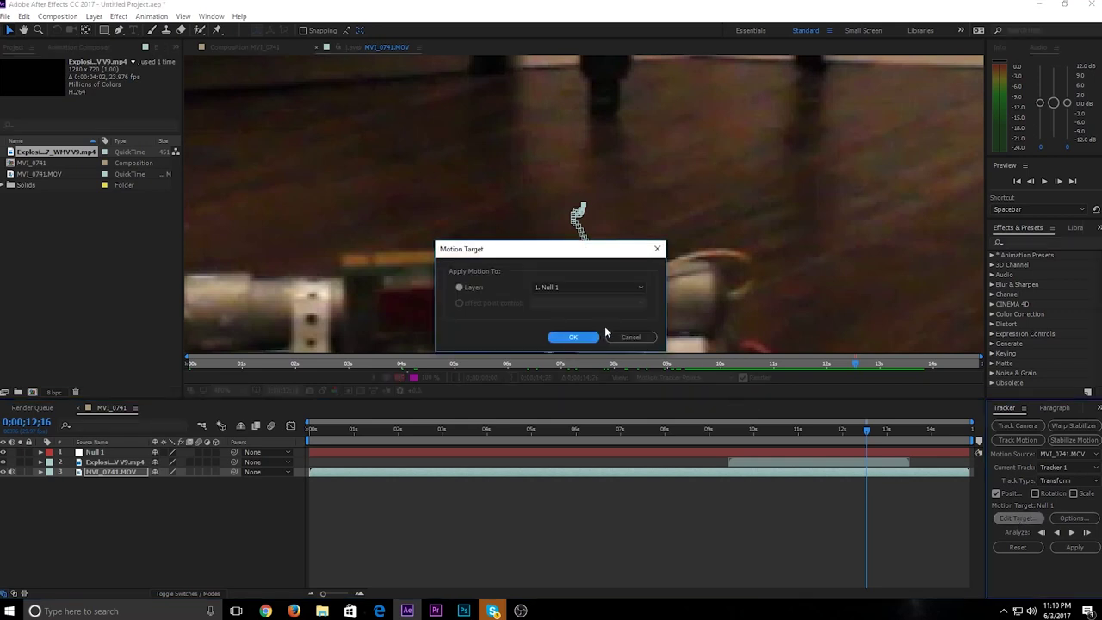
click(563, 279)
click(562, 285)
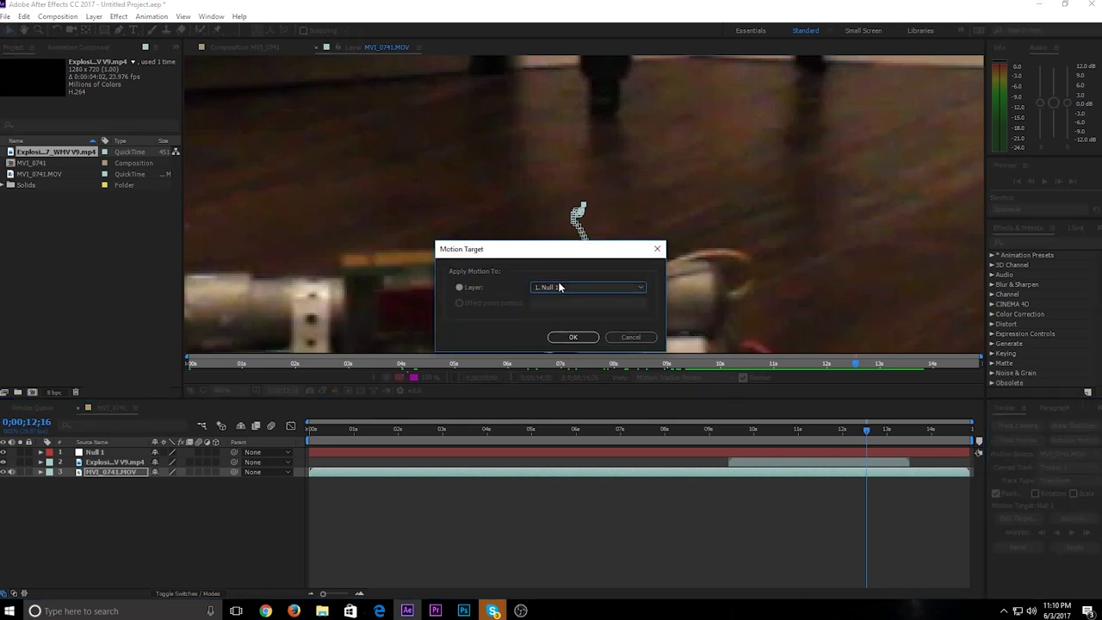
click(561, 287)
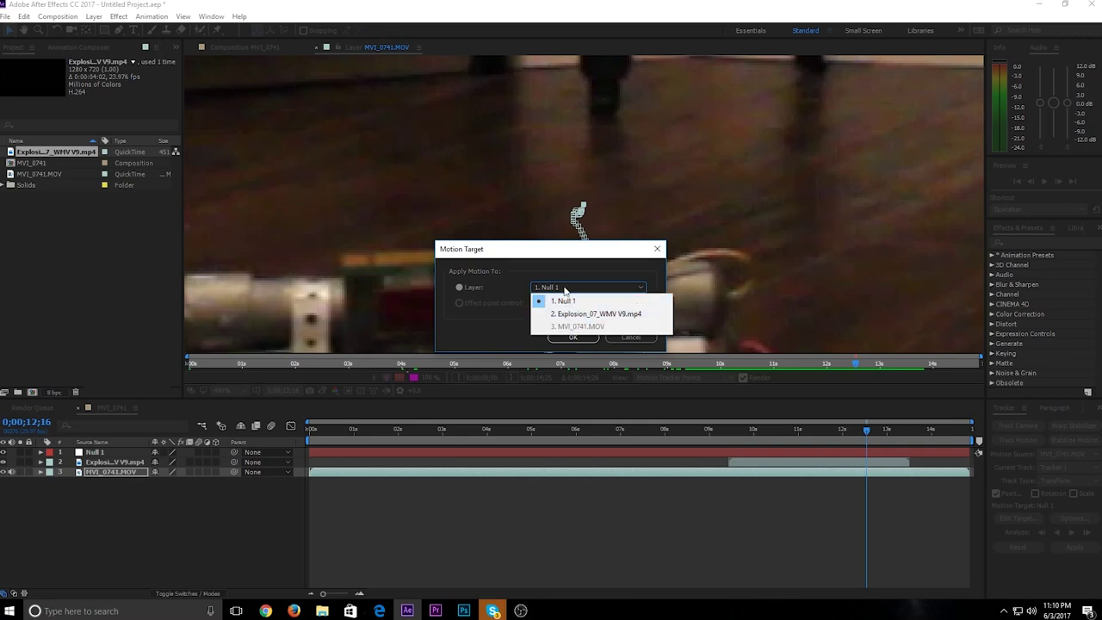
click(568, 300)
click(573, 336)
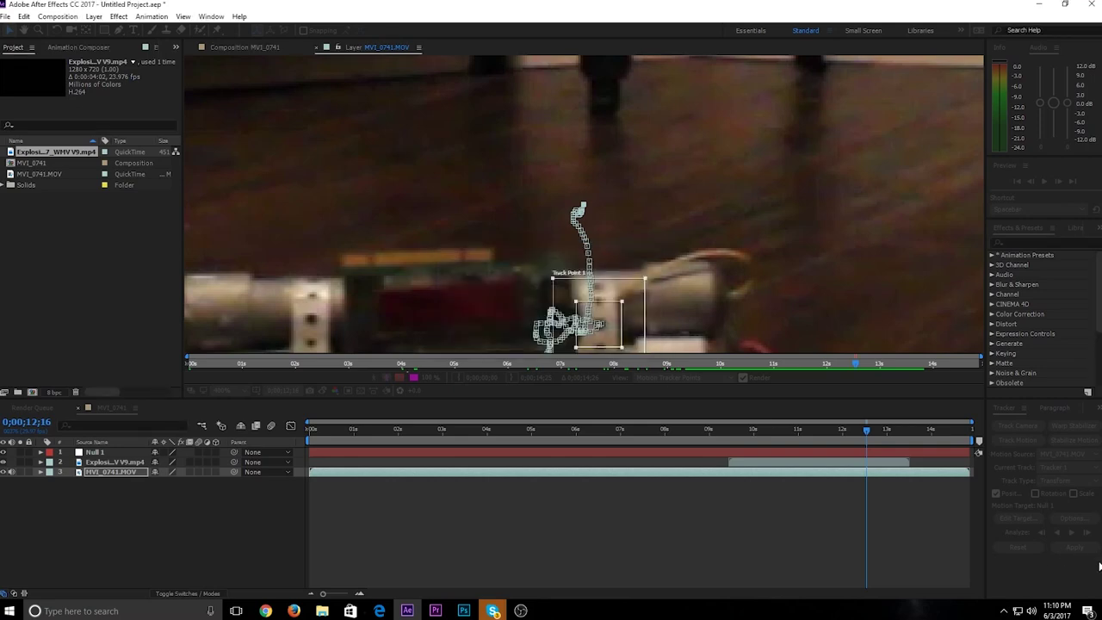
click(1082, 552)
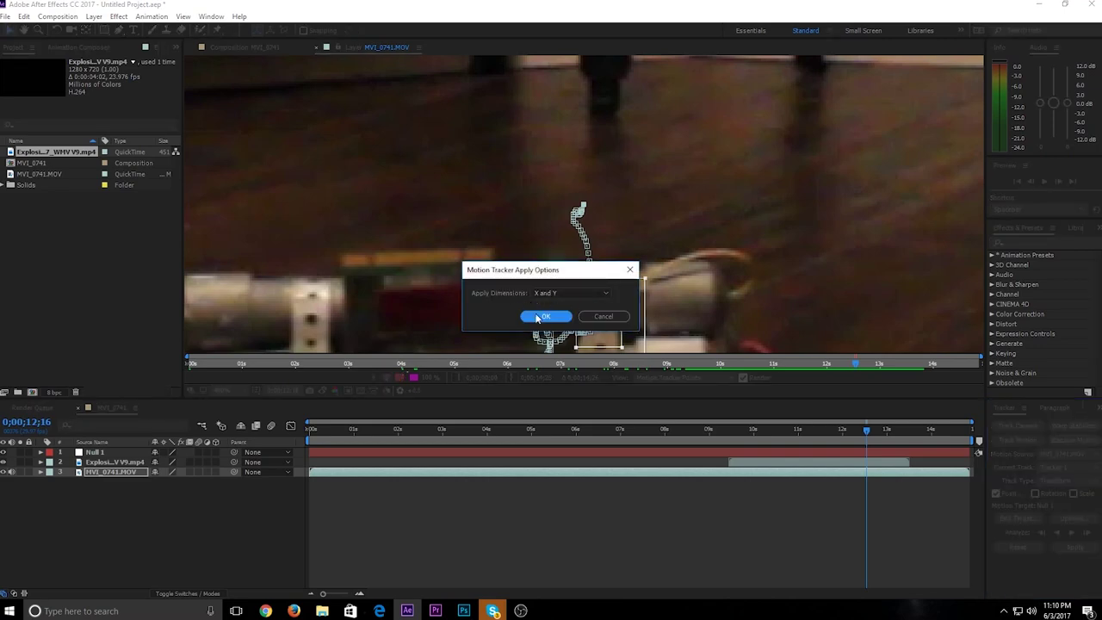
click(539, 318)
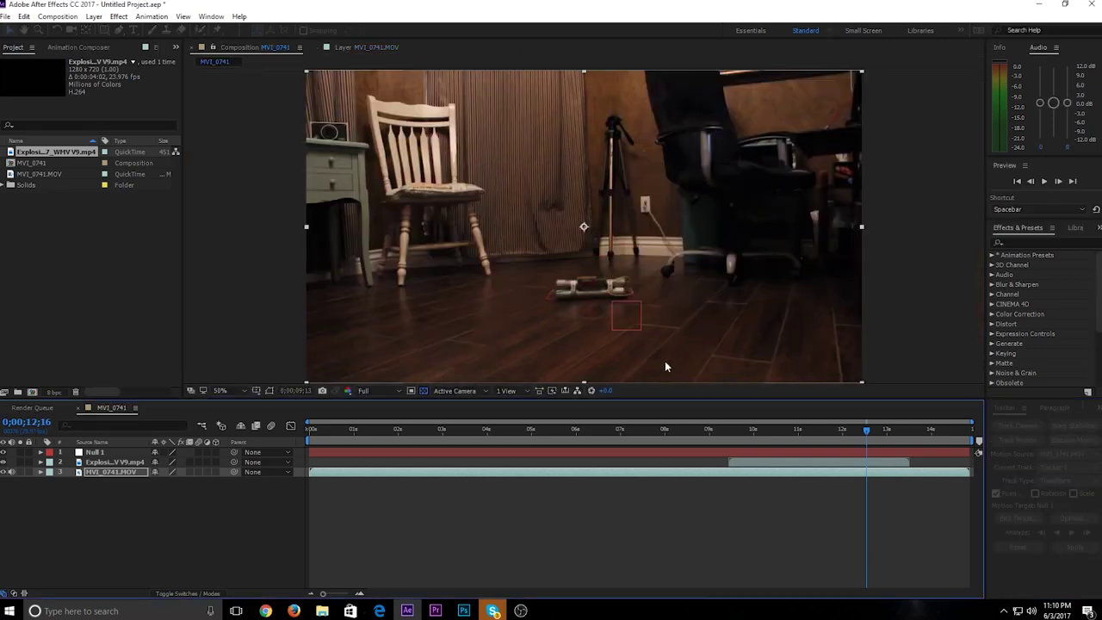
Go to 0;00;09;17, collapse the footage layer's tracker properties, and parent the explosion layer to Null 1
drag(764, 436, 730, 433)
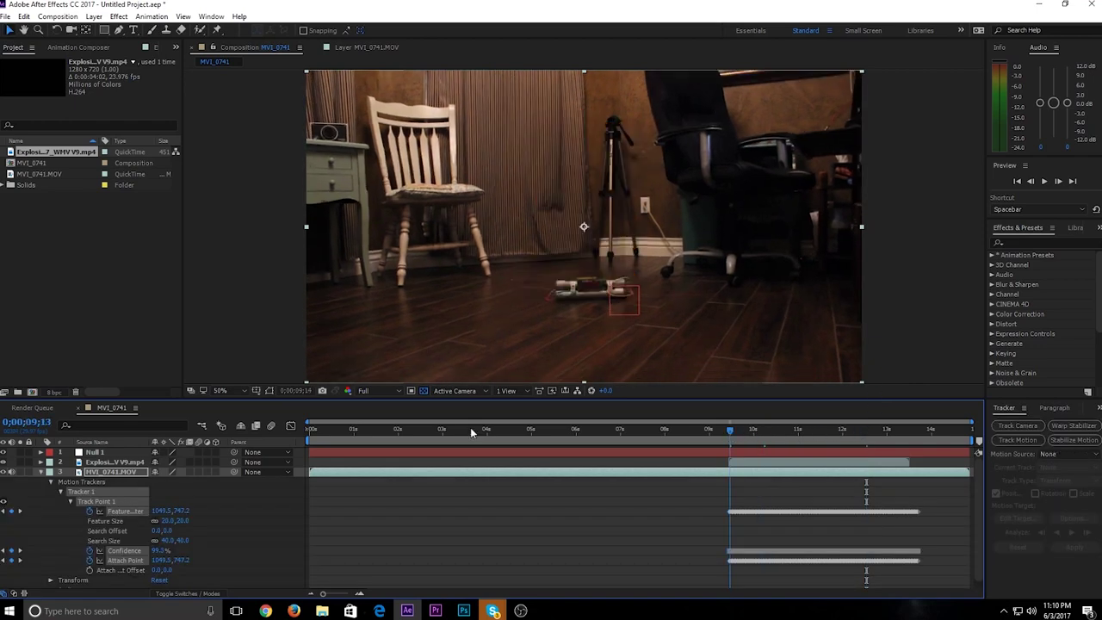
click(40, 472)
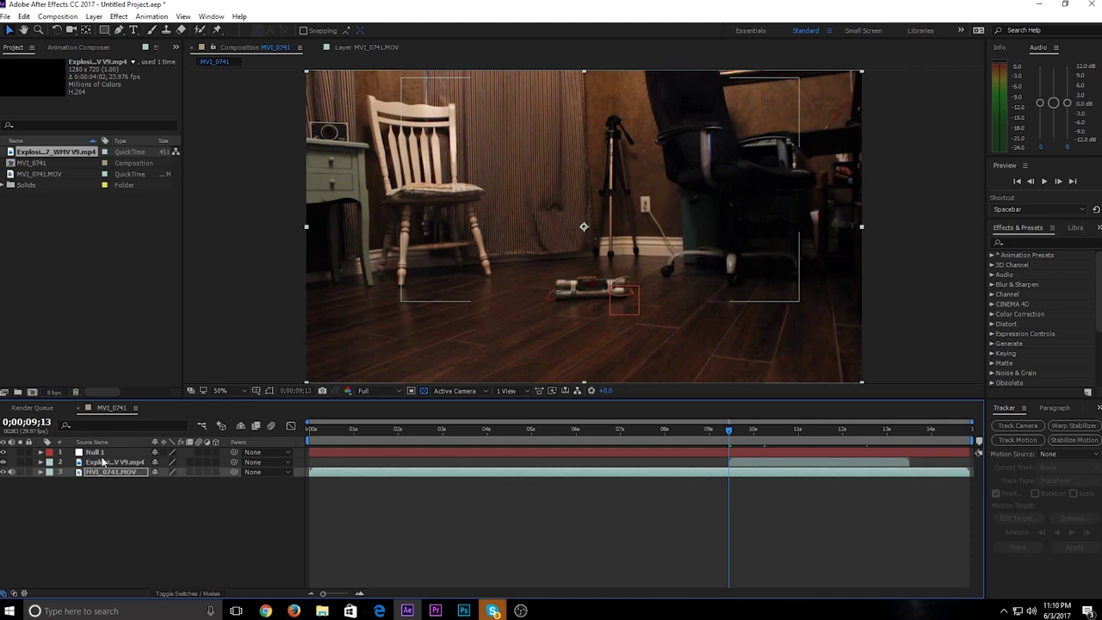
click(734, 435)
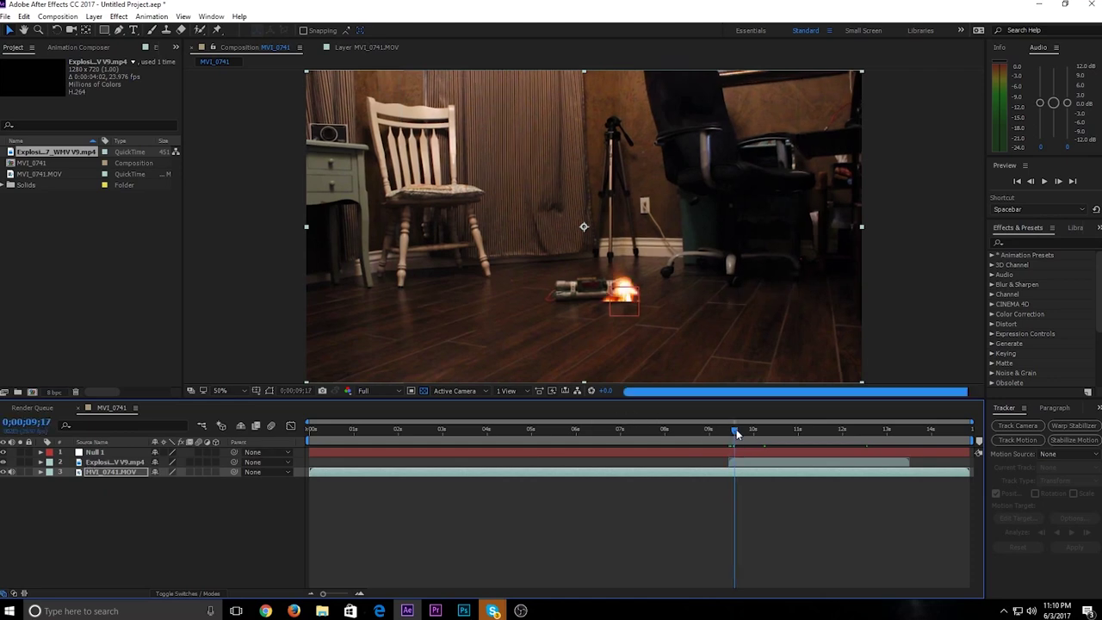
click(205, 522)
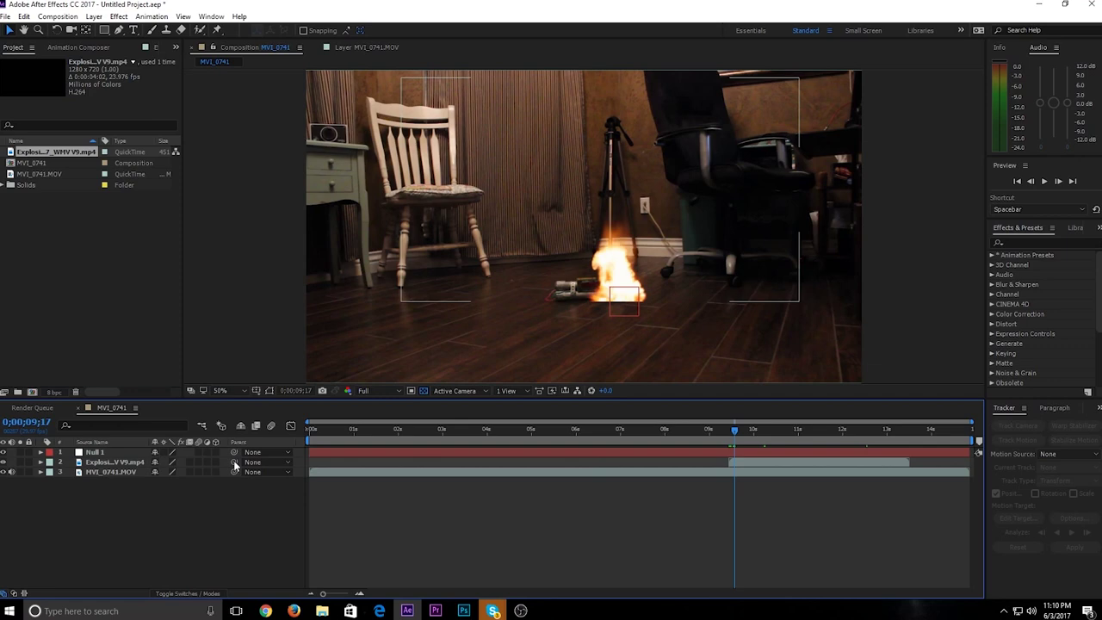
drag(233, 461, 97, 454)
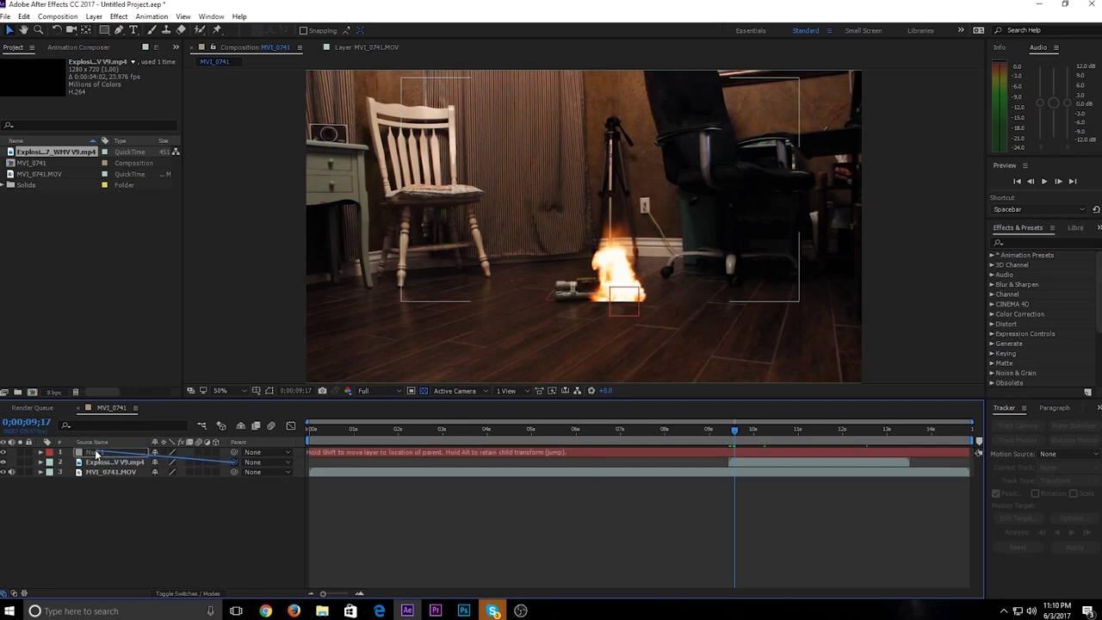
drag(96, 454, 96, 454)
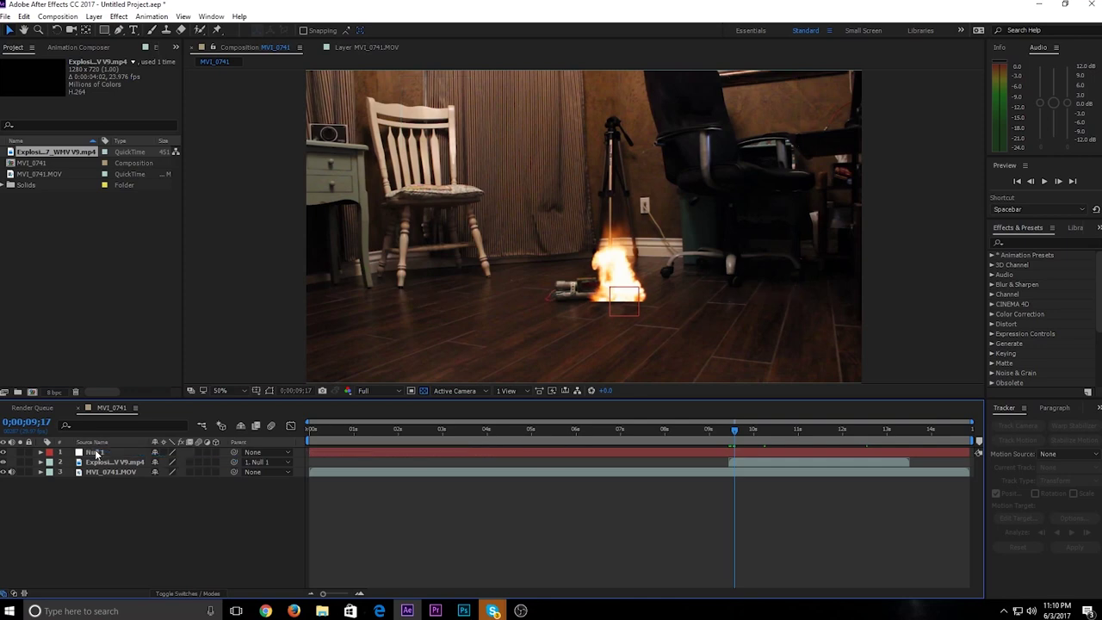
Check how the parented explosion sits on the bomb at 0;00;09;21 and 0;00;10;02
drag(735, 433, 740, 433)
click(612, 255)
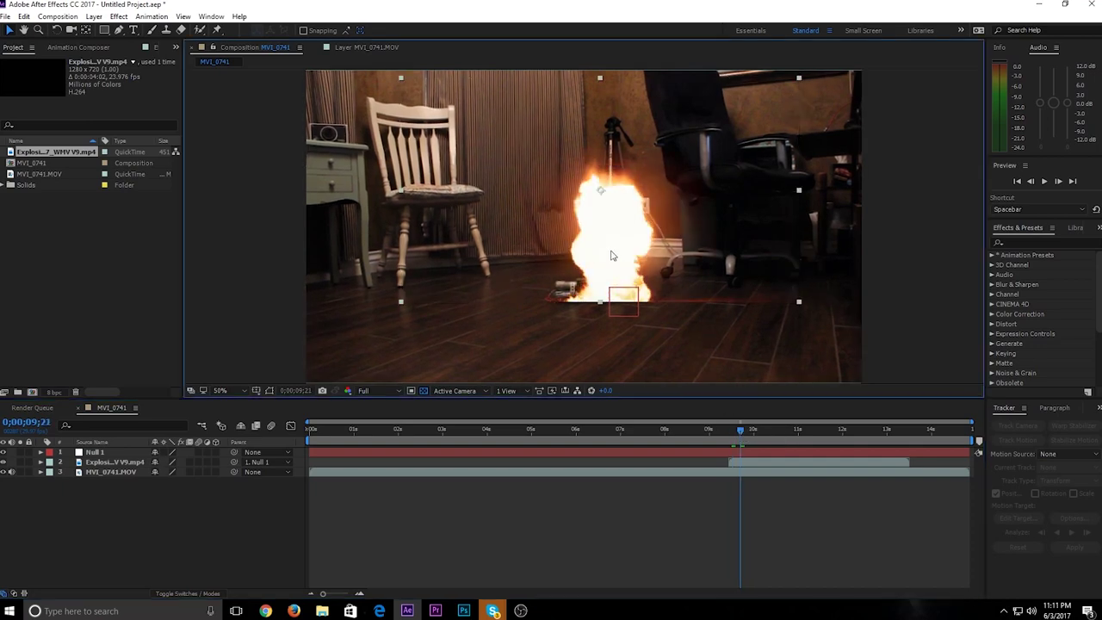
key(j)
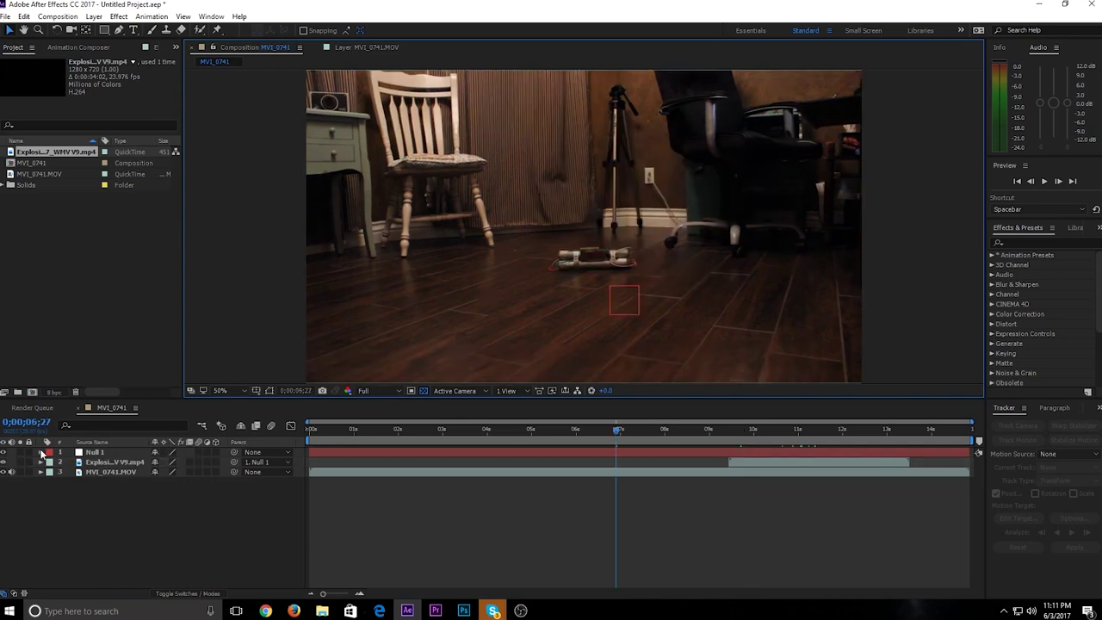
click(754, 431)
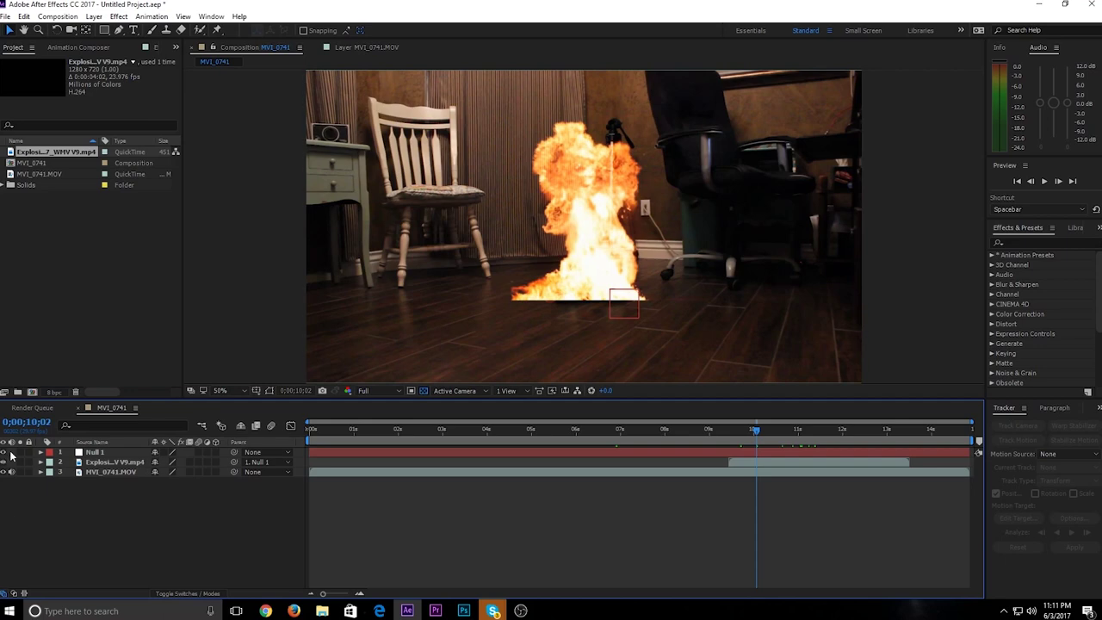
Hide the Null 1 layer and preview the explosion from 0;00;09;08, examining its base at 0;00;10;16
click(47, 453)
click(3, 453)
click(942, 286)
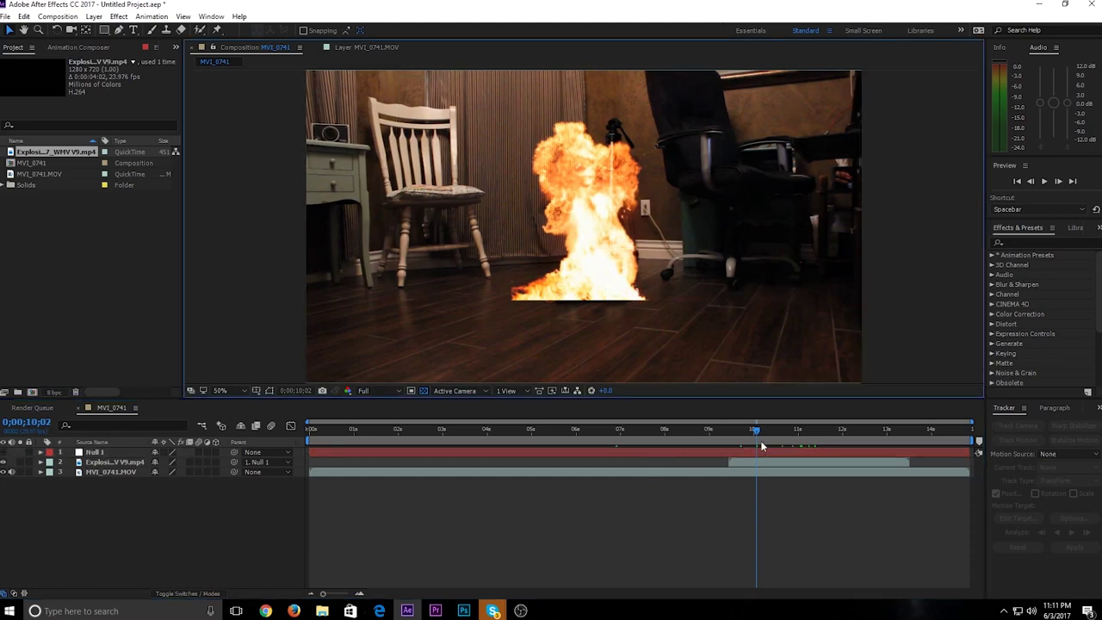
click(721, 429)
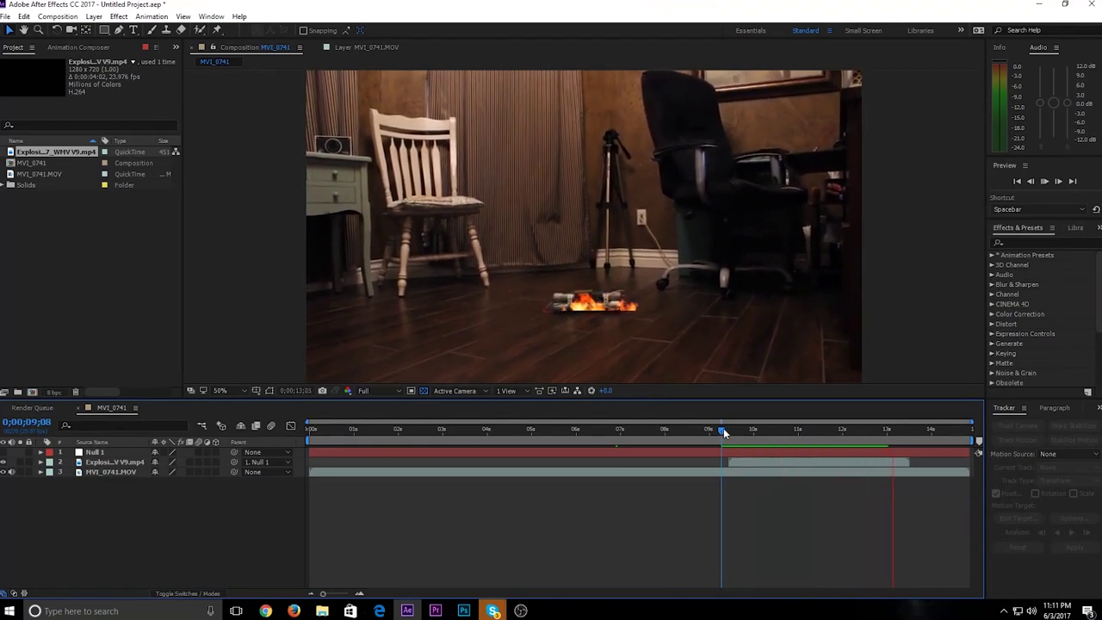
drag(723, 429, 777, 436)
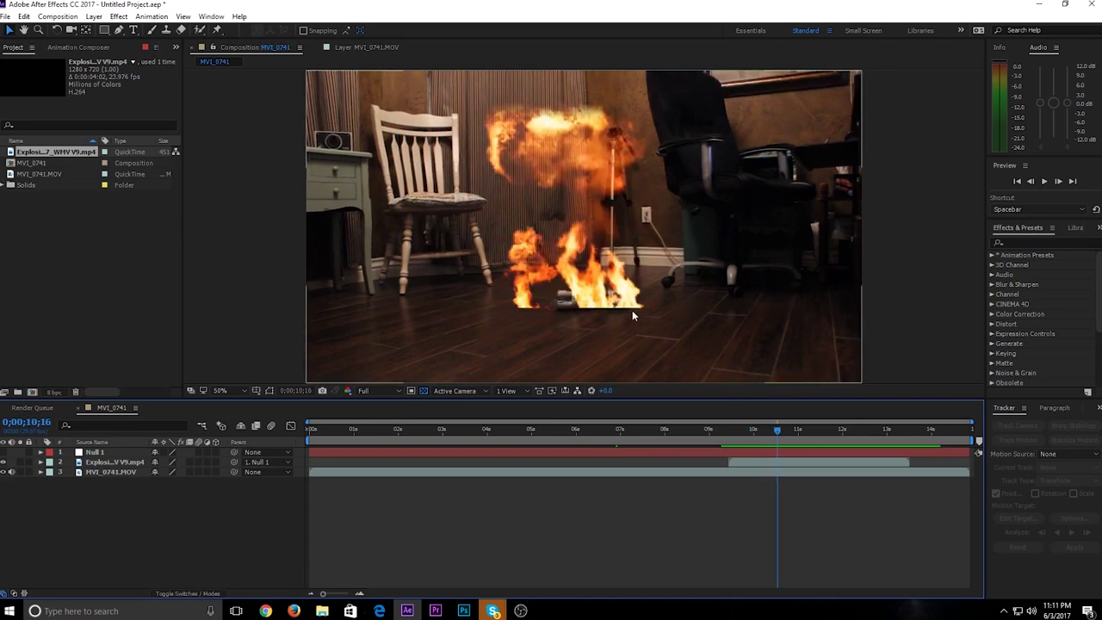
At 0;00;09;18, nudge the explosion layer slightly downward over the bomb
drag(773, 437, 735, 429)
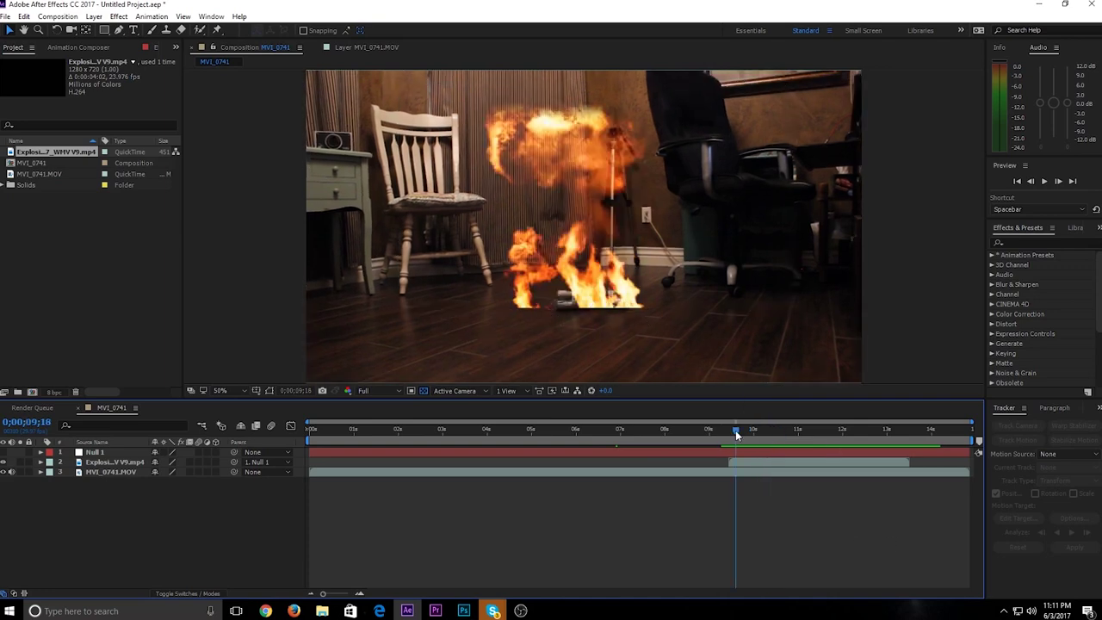
click(746, 462)
click(605, 226)
key(Down)
key(Down)
key(Down)
key(Down)
key(Down)
key(Down)
key(Down)
key(Down)
key(Down)
key(Down)
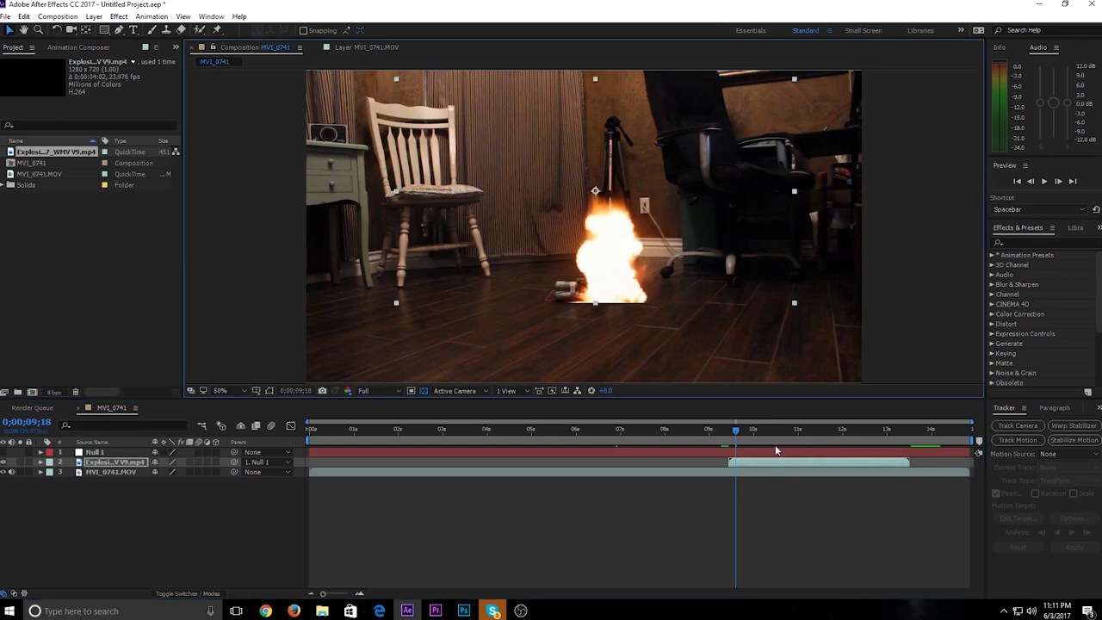
At 0;00;10;11, draw a closed Pen mask on the explosion layer around the upper part of the fireball
drag(744, 432, 769, 430)
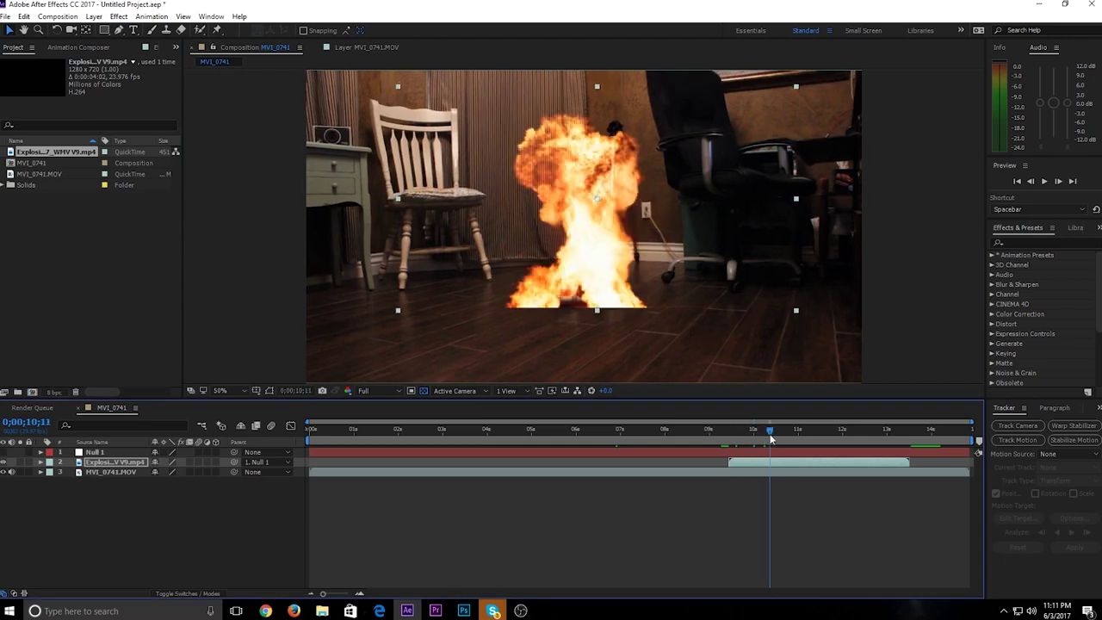
click(118, 30)
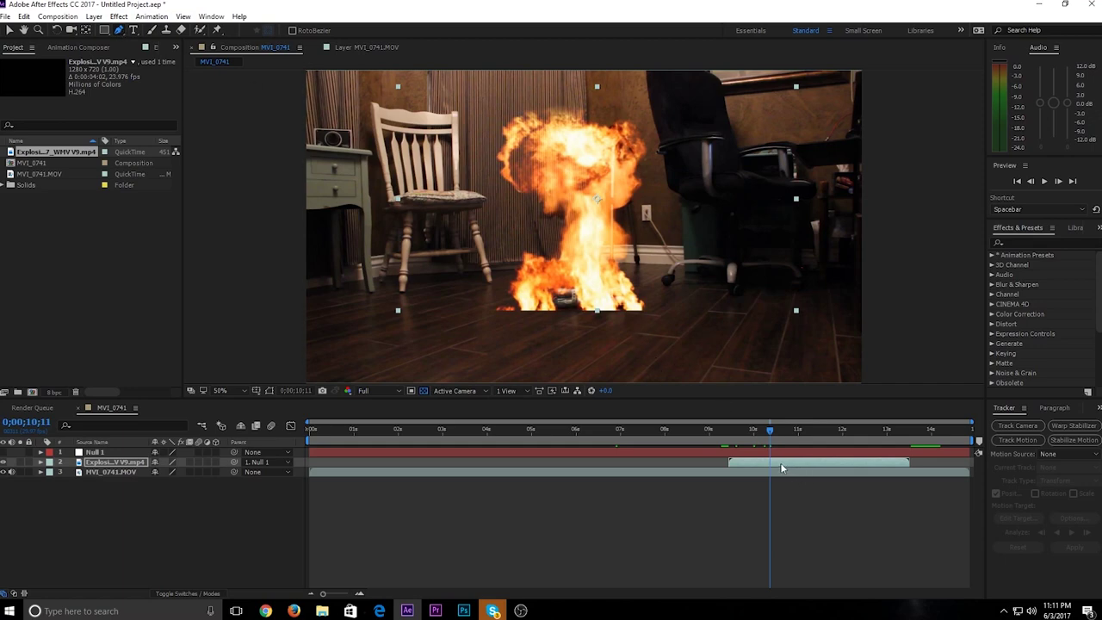
click(471, 301)
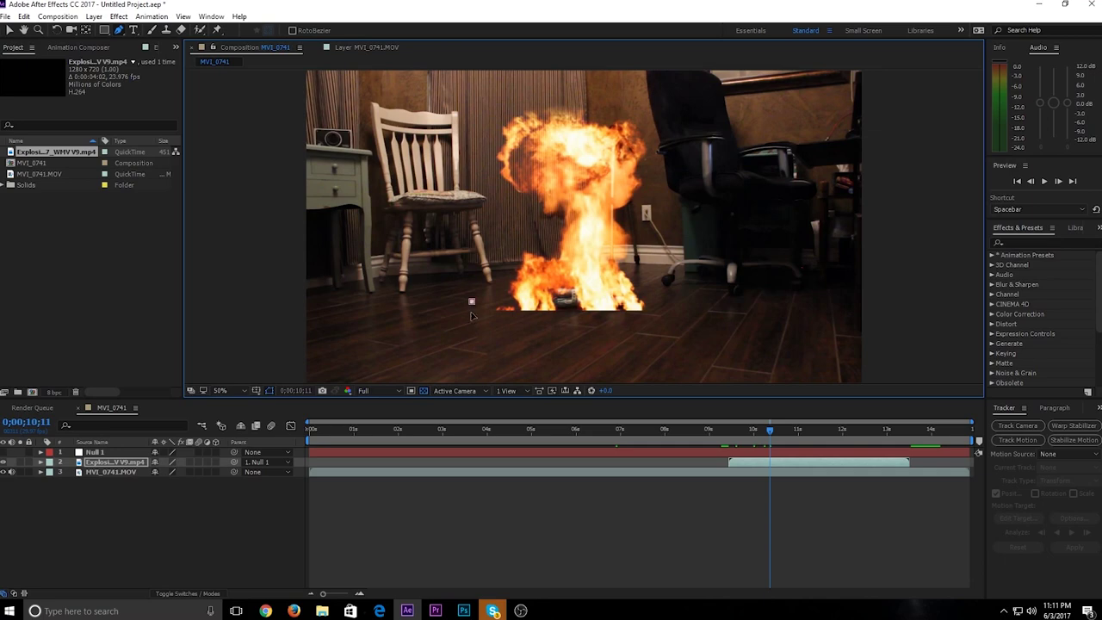
click(489, 221)
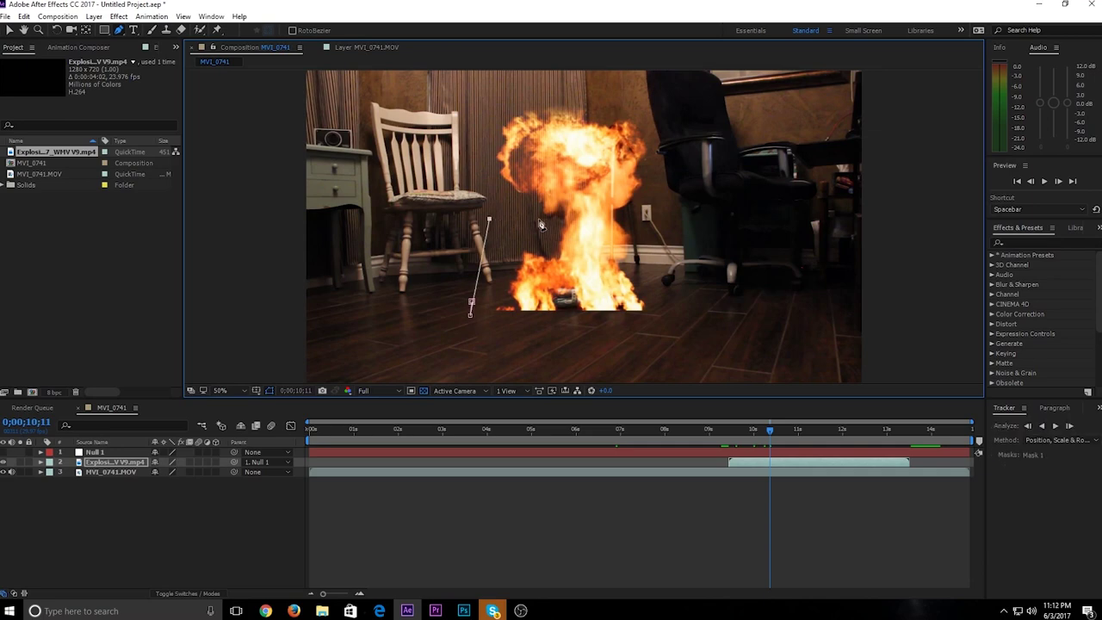
click(657, 215)
click(658, 130)
click(519, 77)
click(468, 137)
click(421, 288)
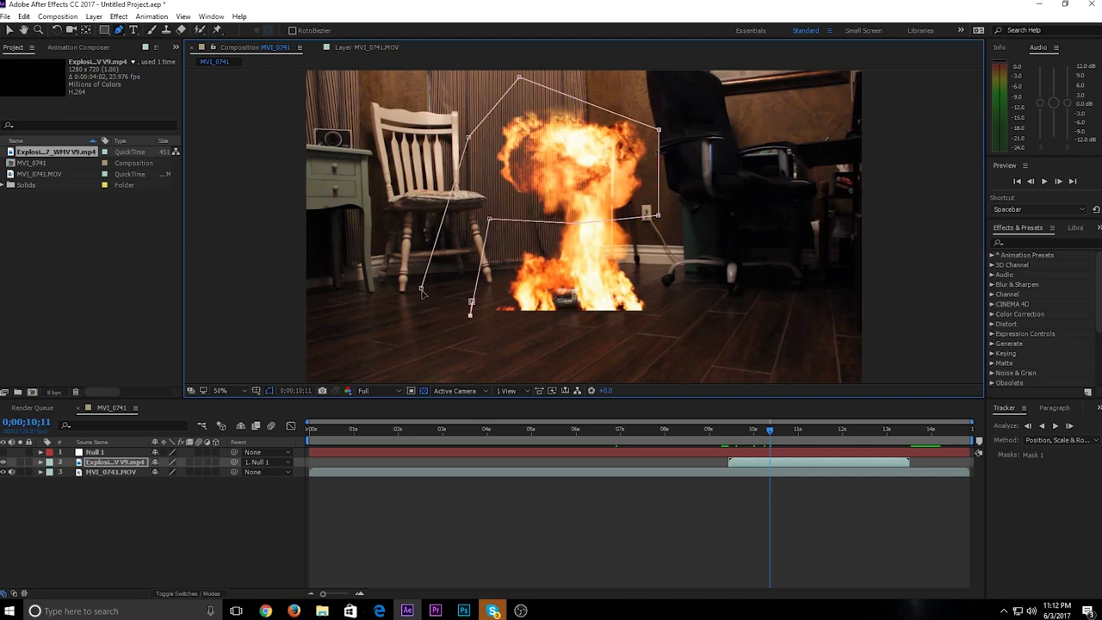
click(451, 316)
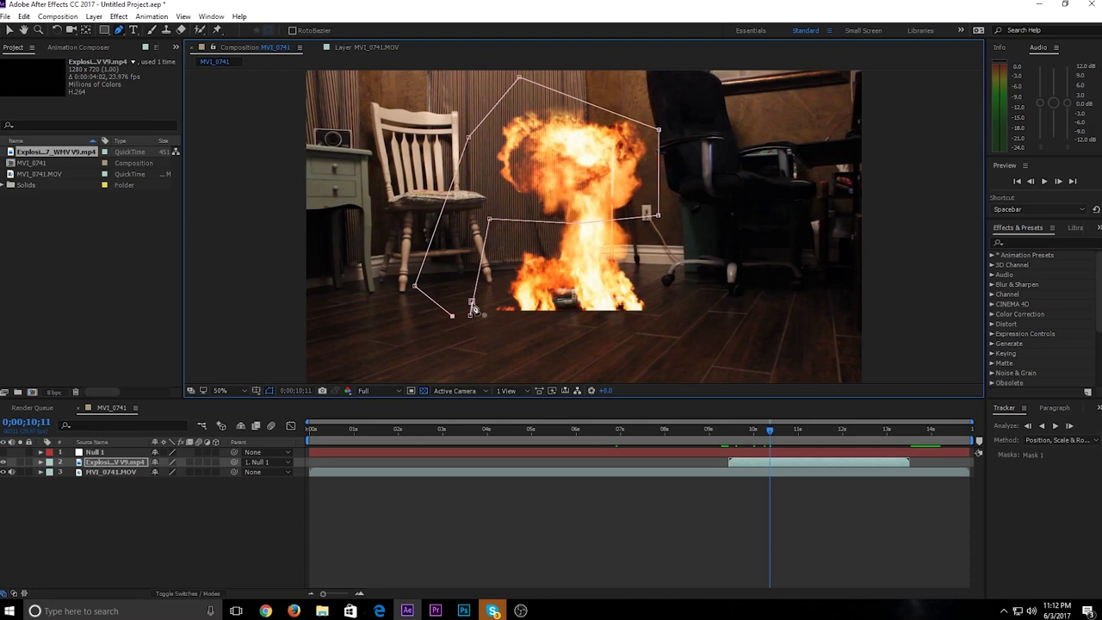
click(472, 303)
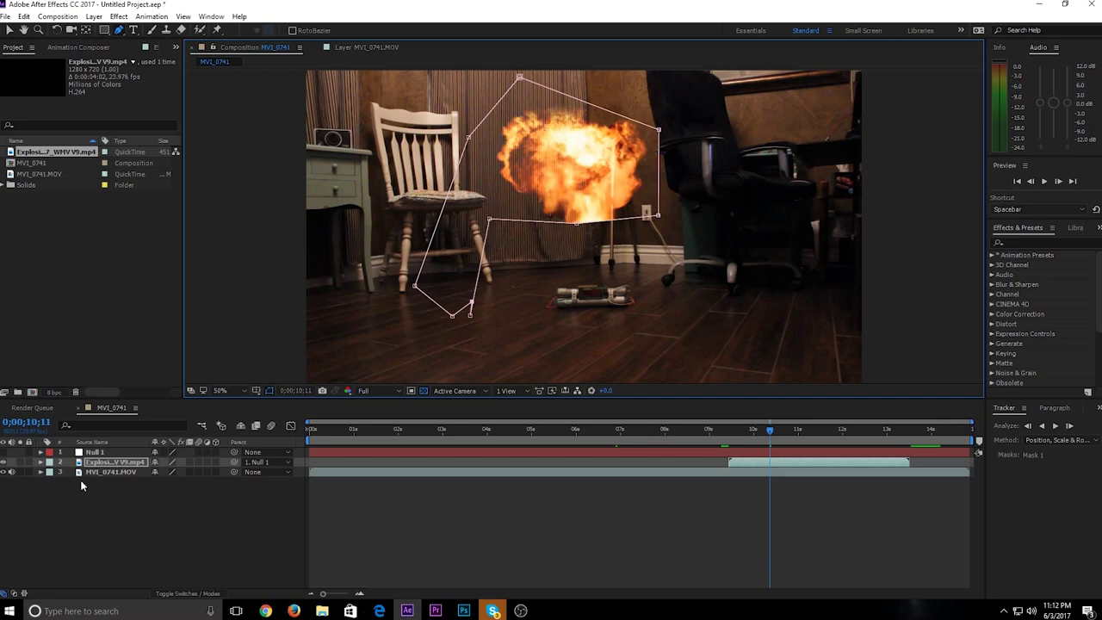
Invert Mask 1 on the explosion layer so only the flames outside the outline show, and collapse the layer's properties
click(41, 463)
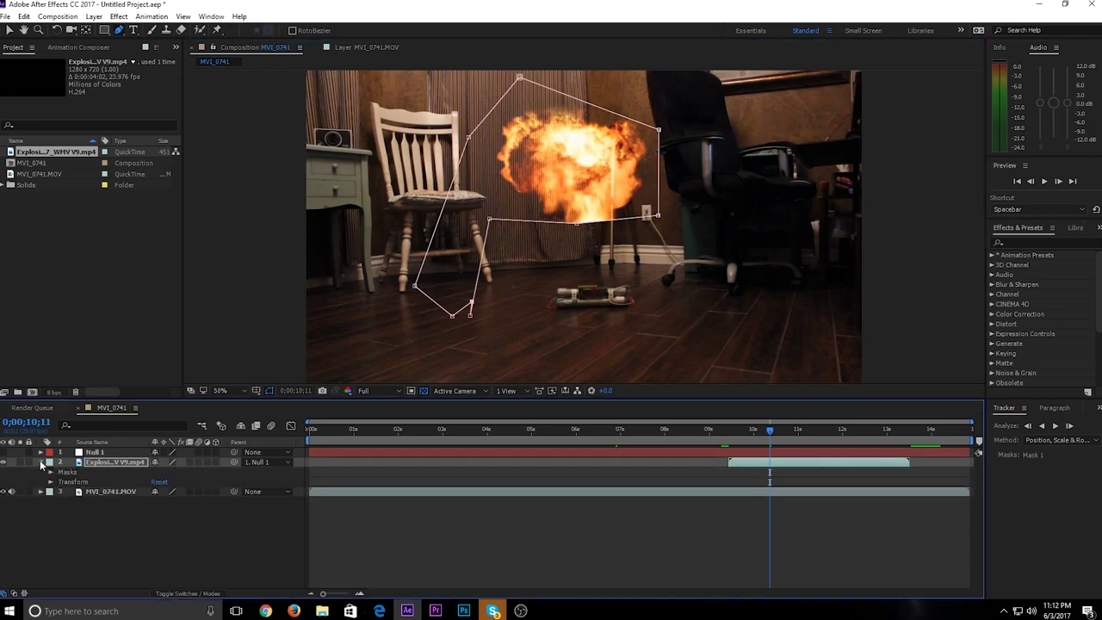
click(50, 473)
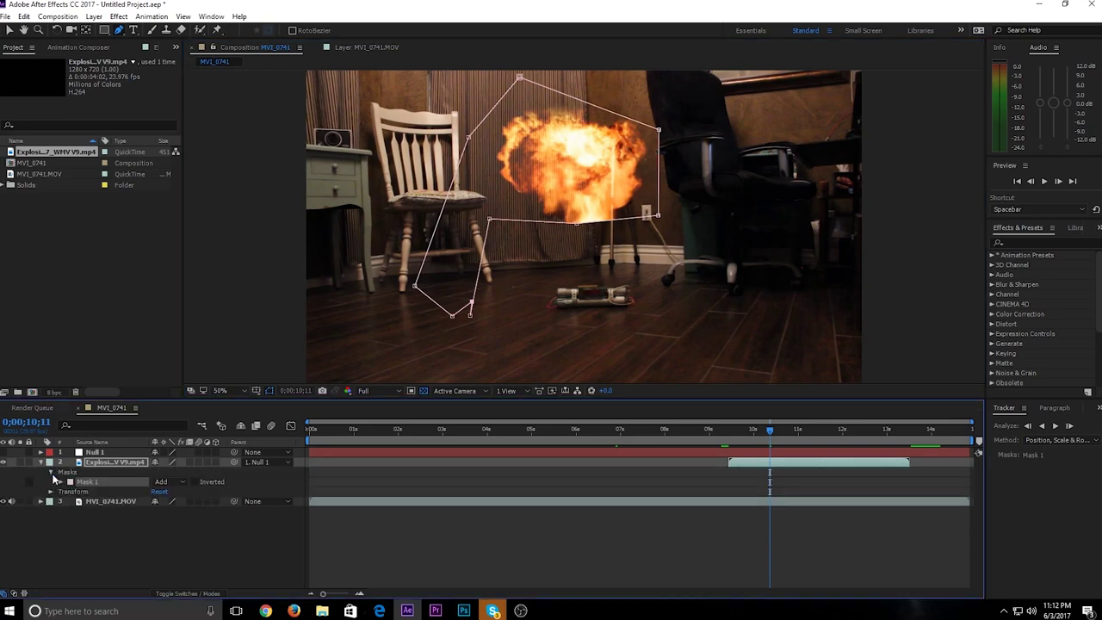
click(195, 482)
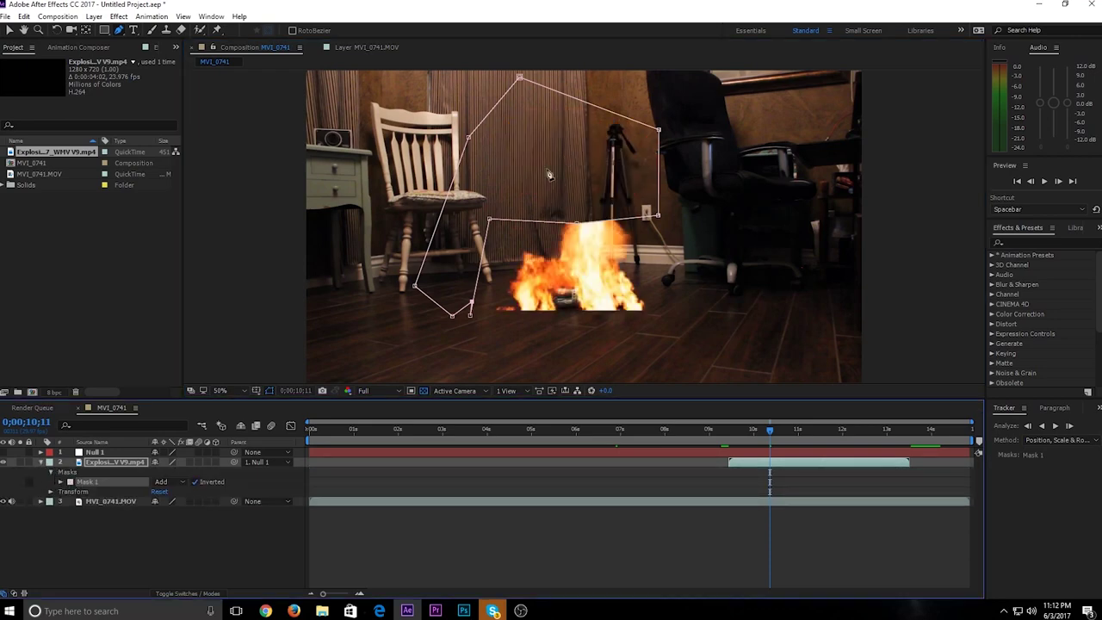
click(195, 481)
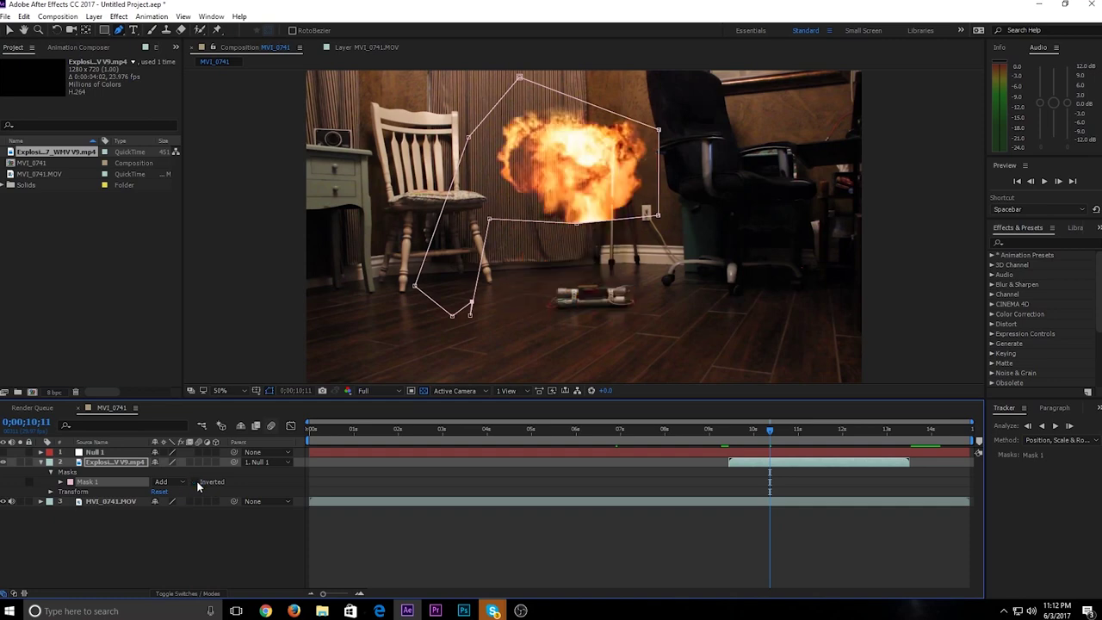
click(195, 481)
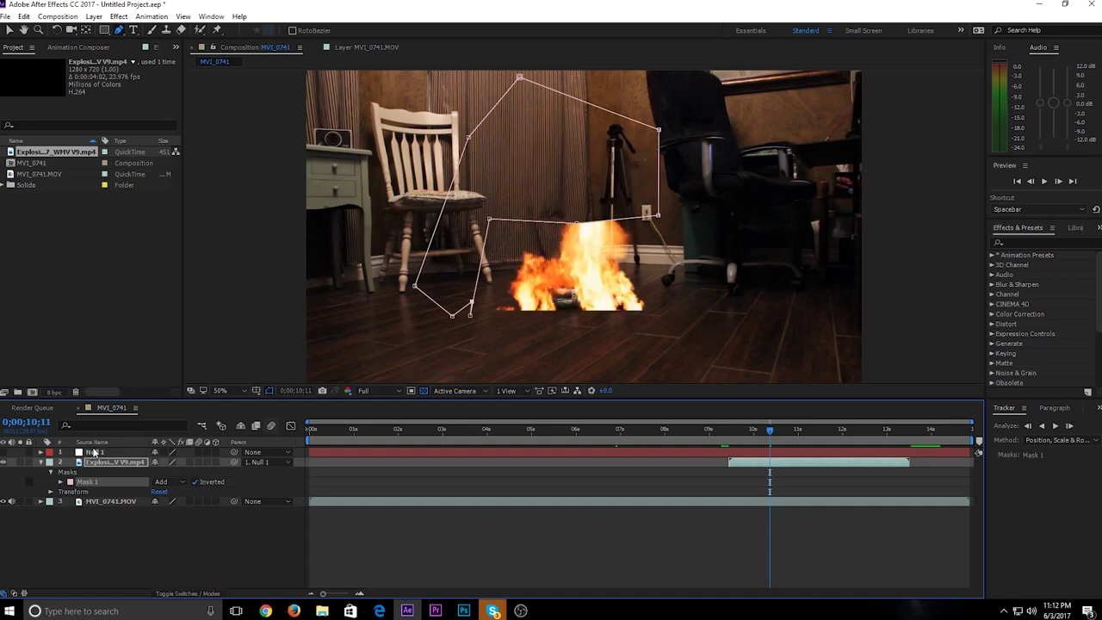
click(41, 463)
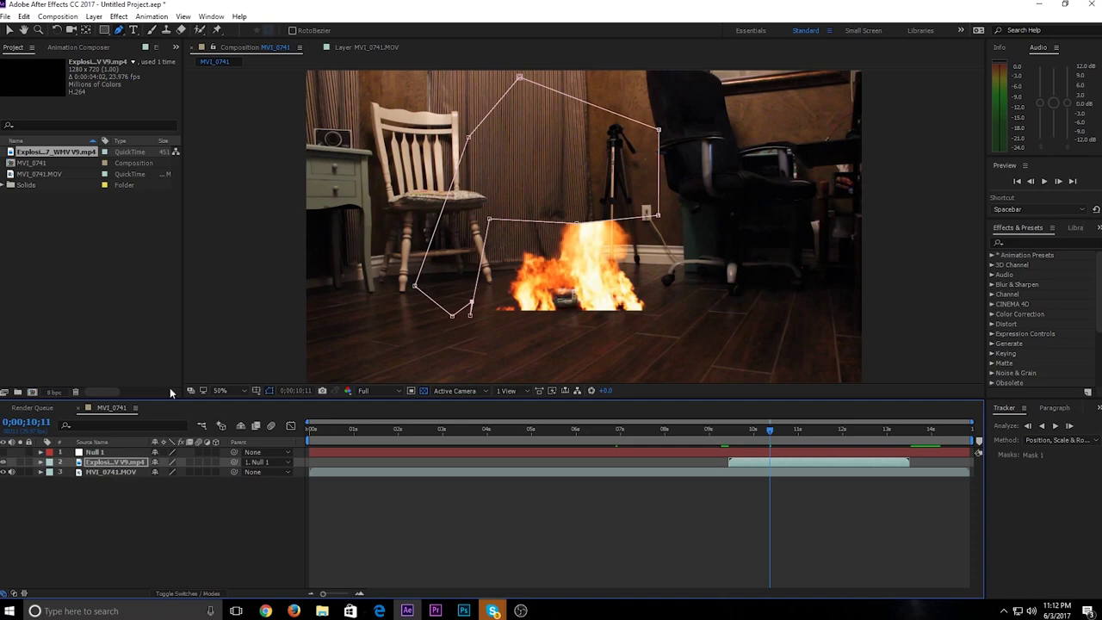
Deselect the explosion layer to view the masked flames without the outline, and select the layer again
click(8, 31)
key(ctrl+shift+a)
click(570, 235)
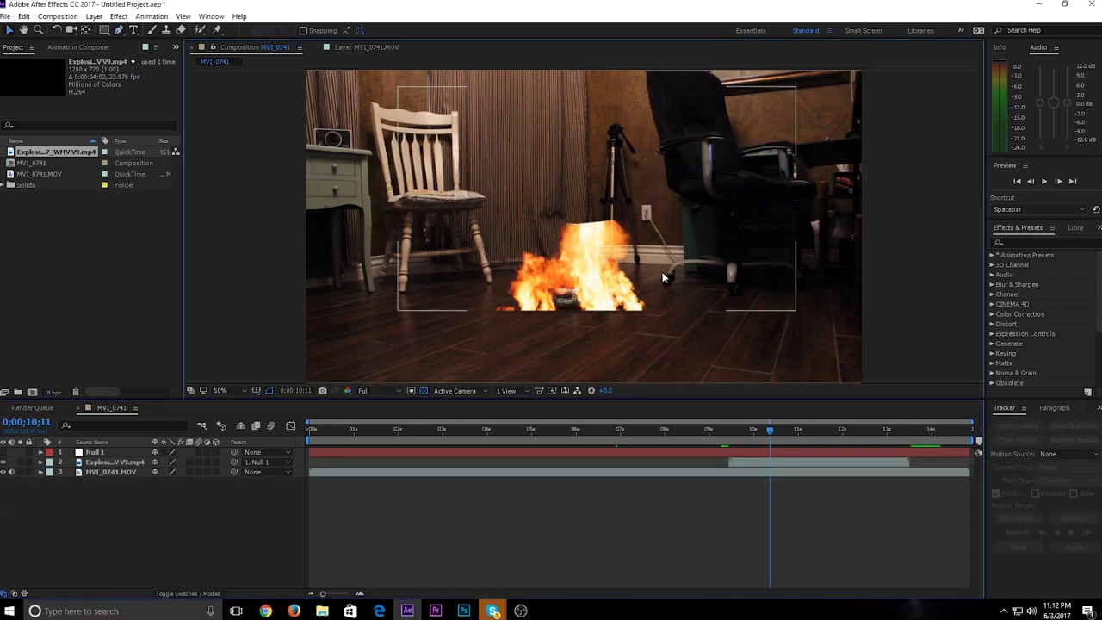
click(490, 222)
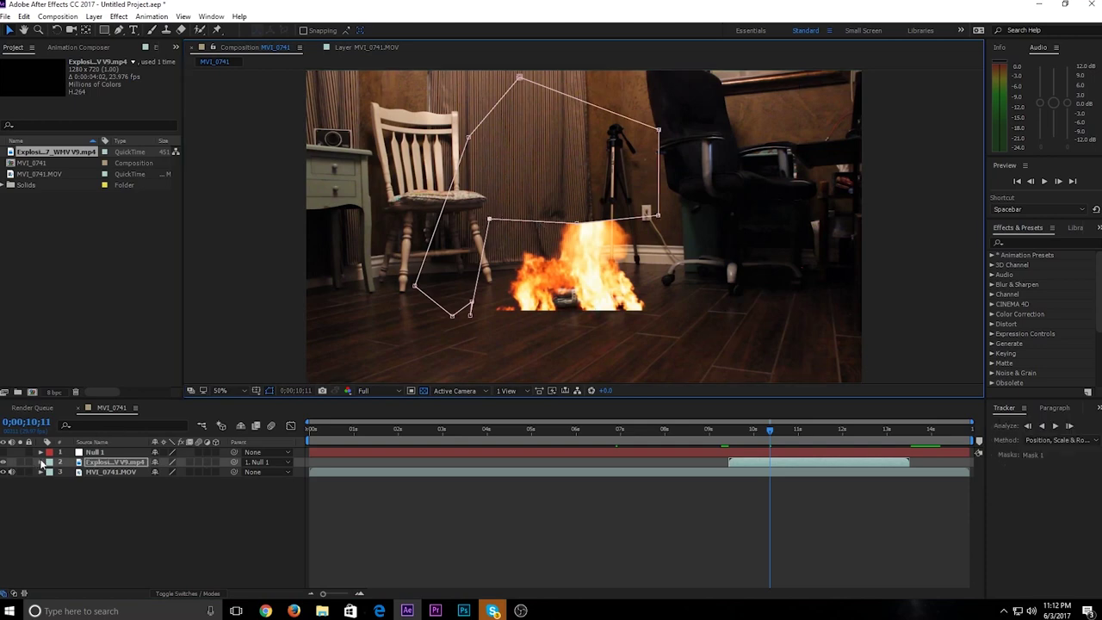
Delete Mask 1 from the explosion layer and collapse the layer's properties
click(40, 462)
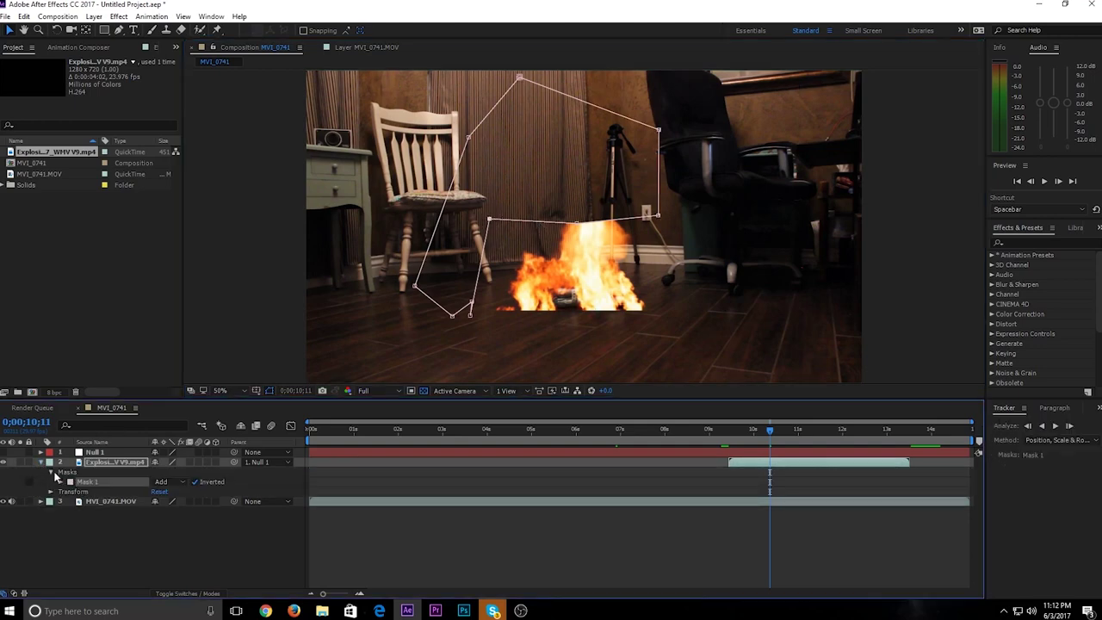
click(51, 473)
click(50, 472)
key(ctrl+z)
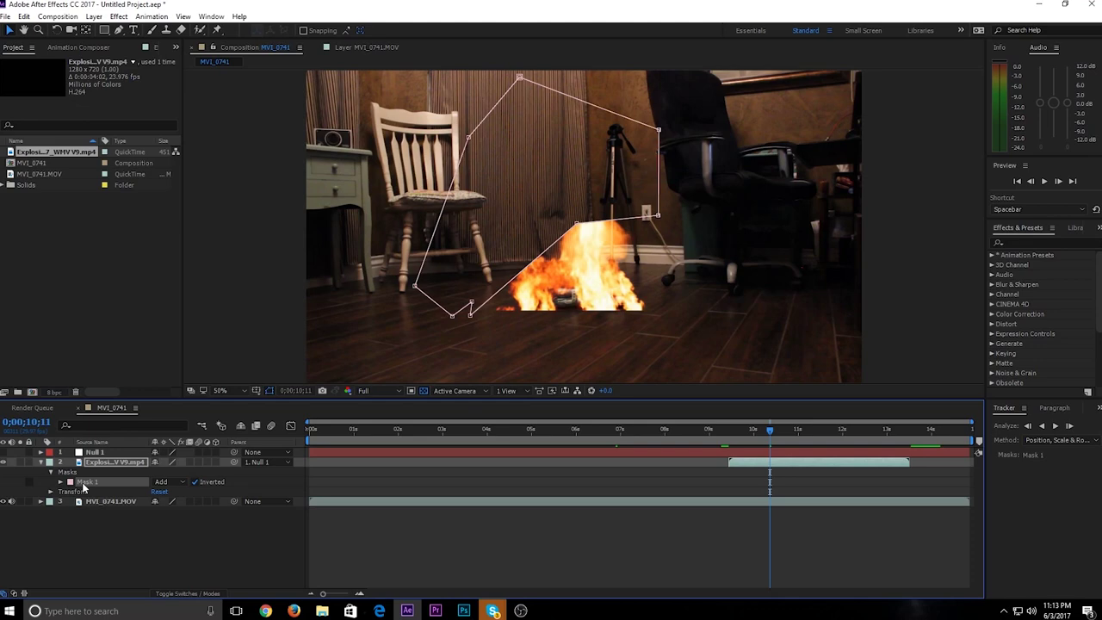
key(Delete)
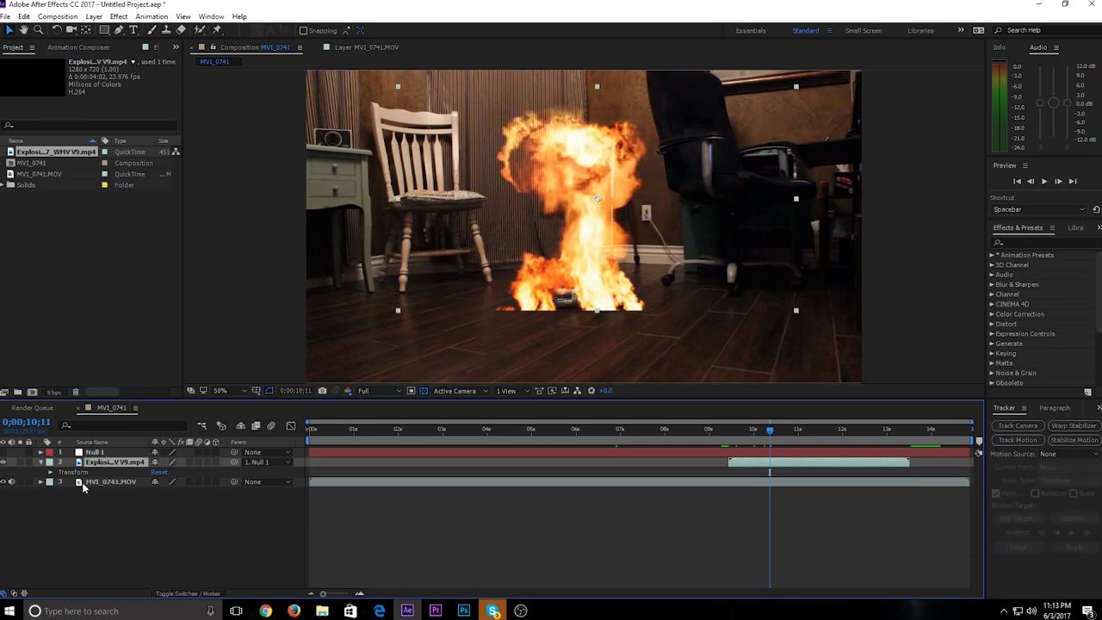
click(40, 462)
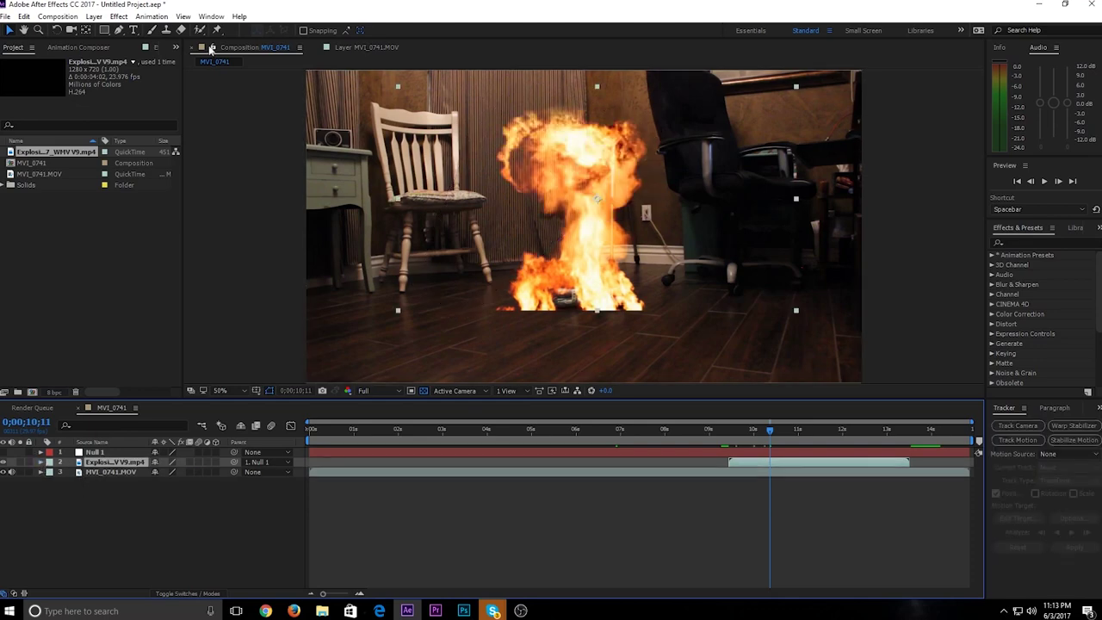
At 0;00;10;09, draw a closed Pen mask on the explosion layer around the floor strip covering the flames' straight lower edge
click(118, 30)
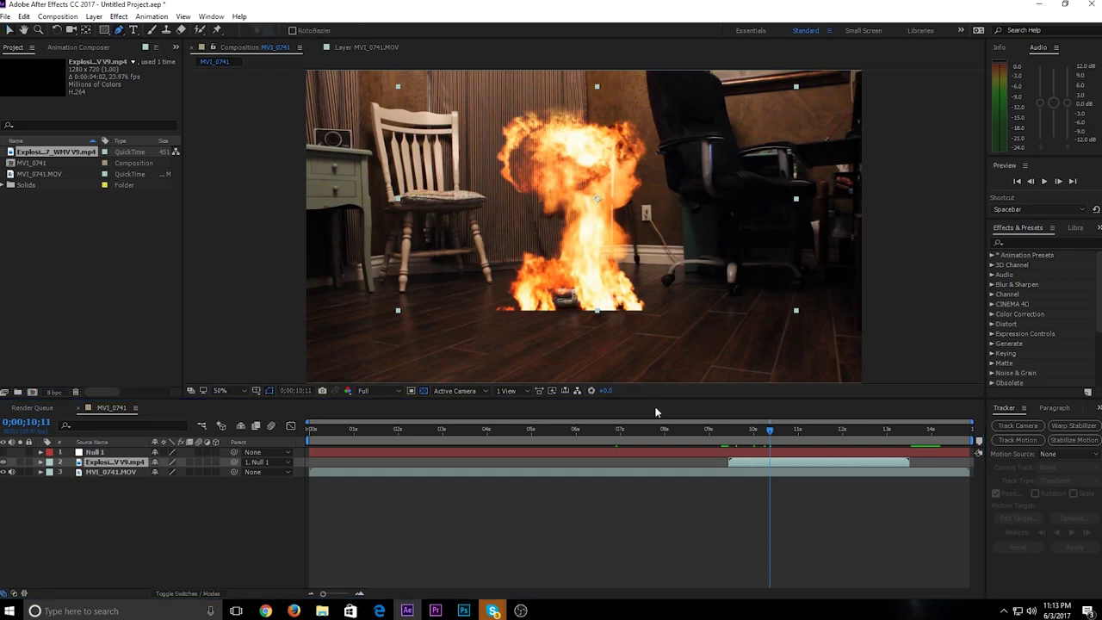
click(478, 313)
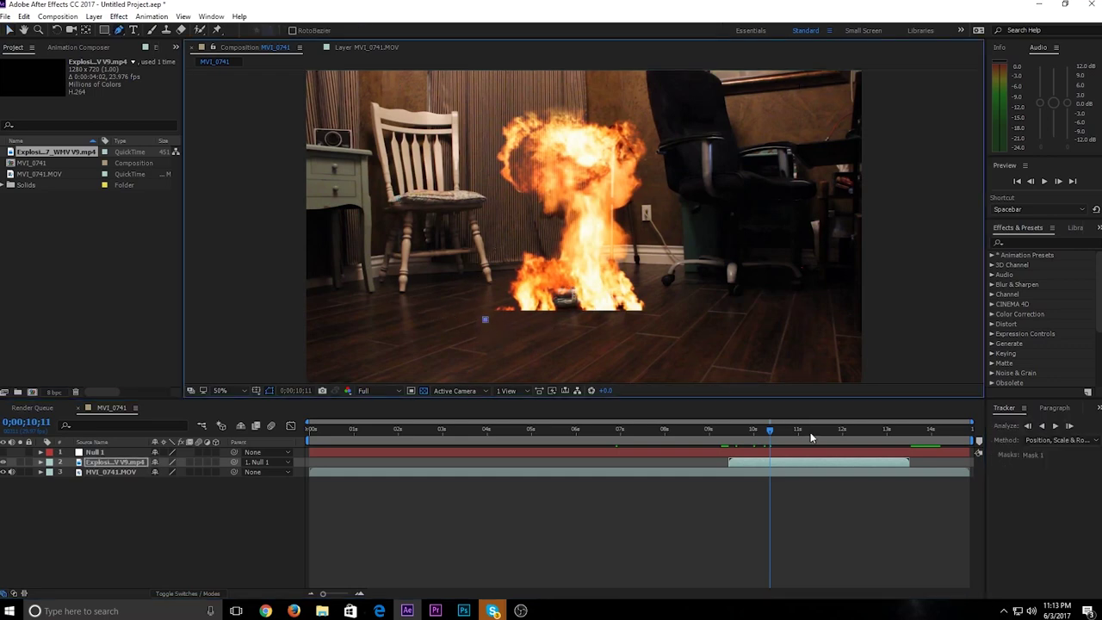
click(810, 432)
drag(818, 432, 766, 432)
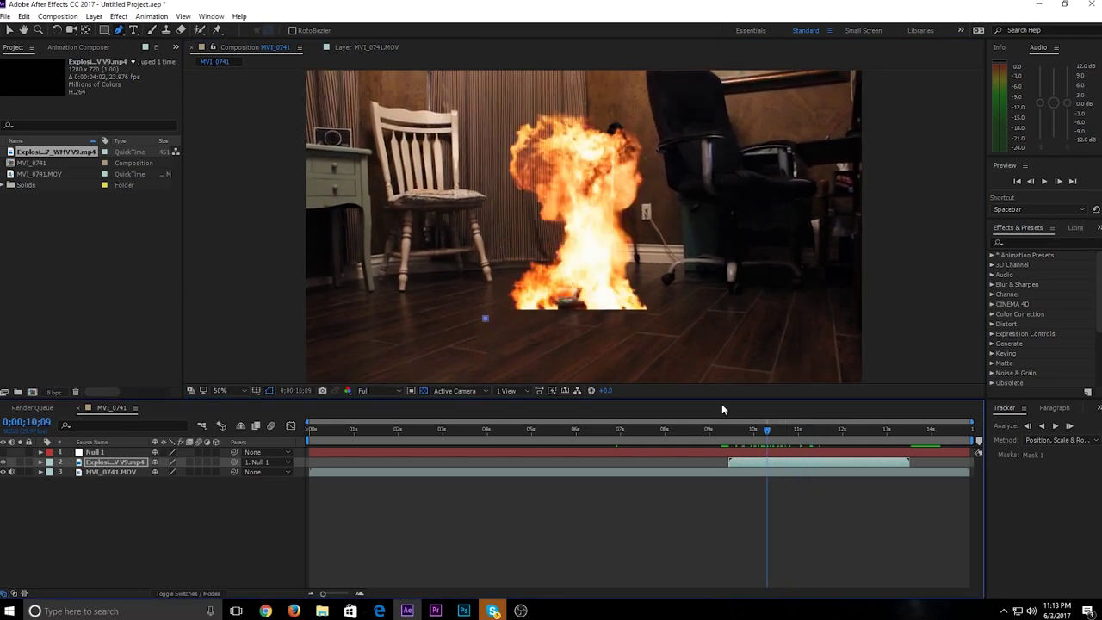
click(488, 326)
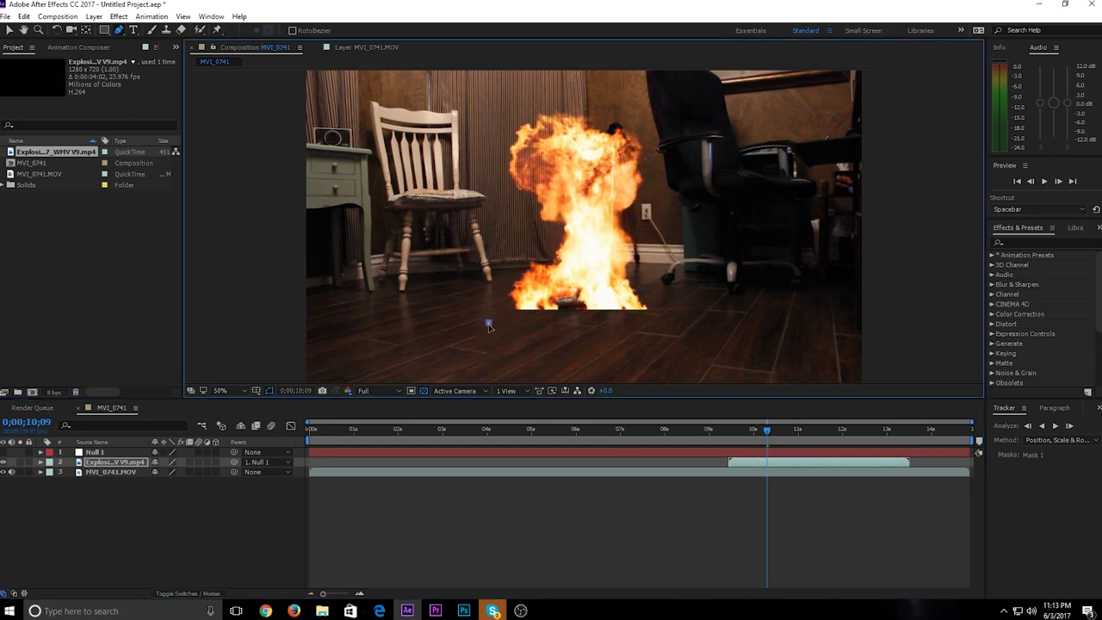
click(501, 305)
click(524, 305)
click(549, 306)
click(568, 306)
click(659, 303)
click(703, 304)
click(704, 327)
click(501, 335)
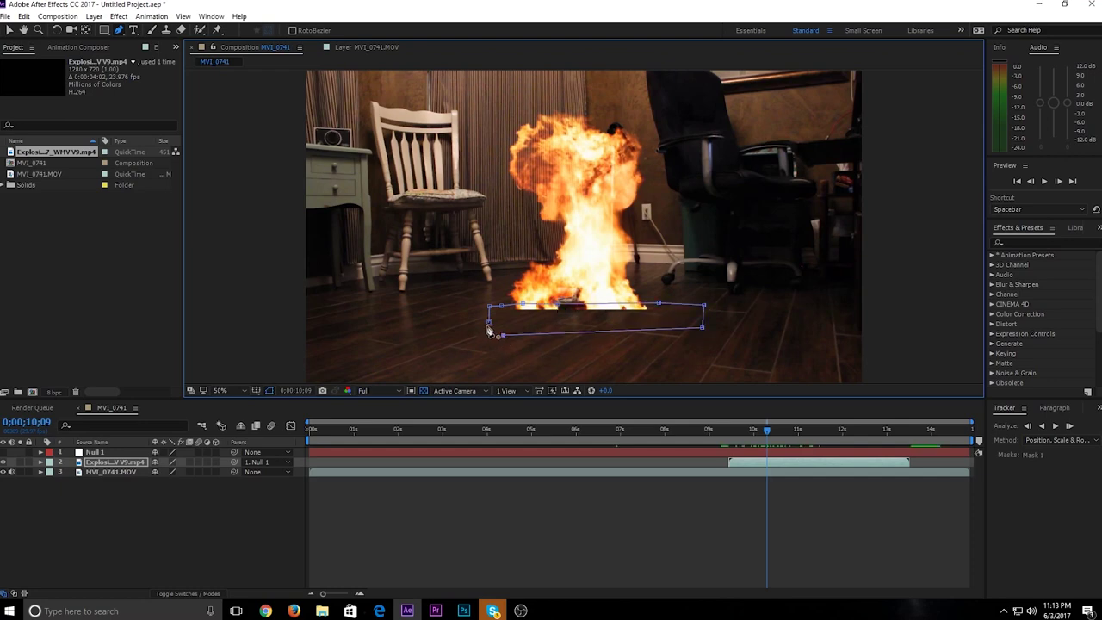
click(489, 323)
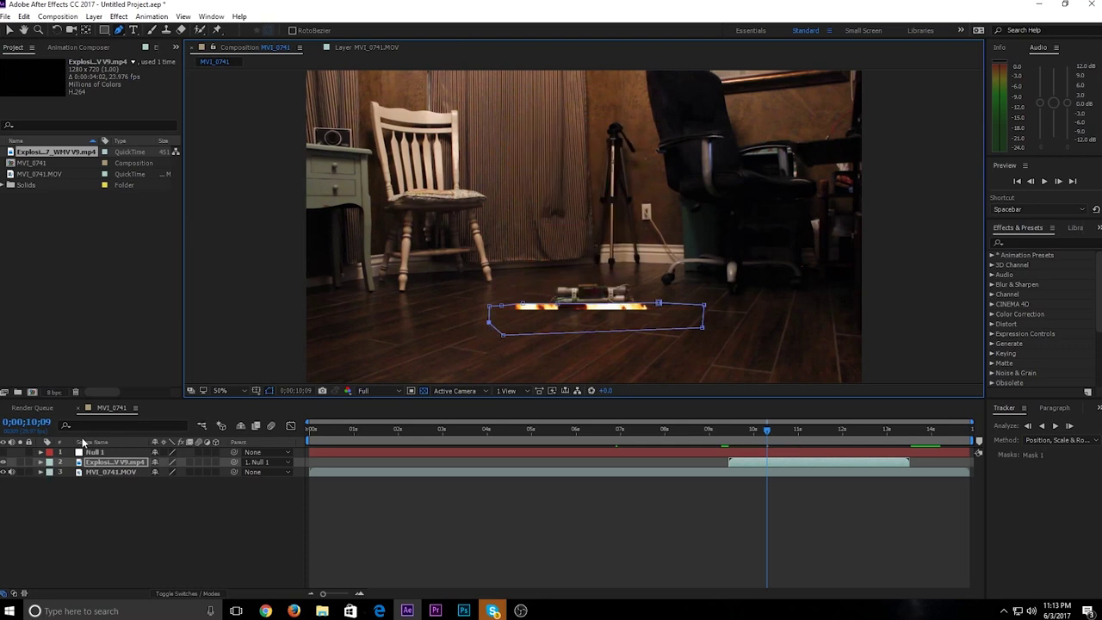
Invert Mask 1 on the explosion layer, set its Mask Feather to 21 pixels, and collapse the layer's properties
click(40, 462)
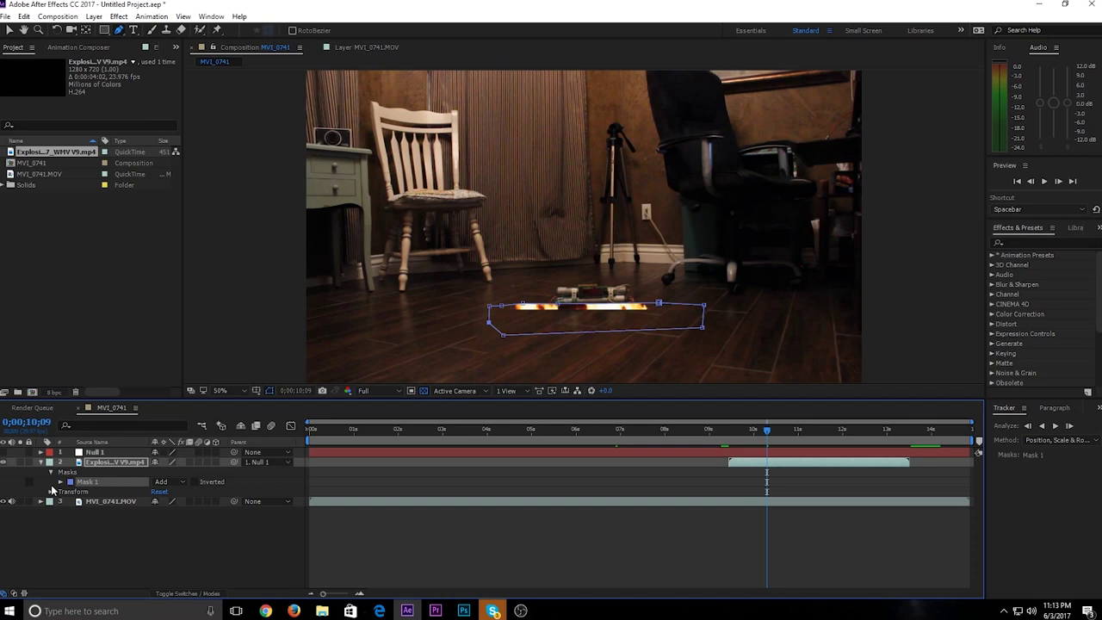
click(197, 483)
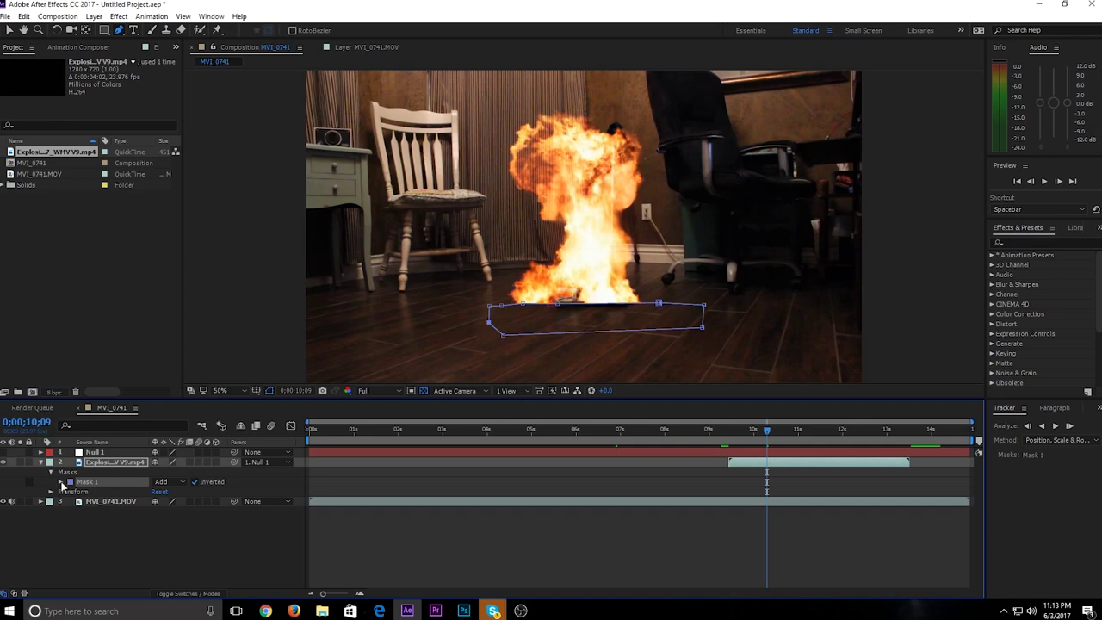
click(62, 484)
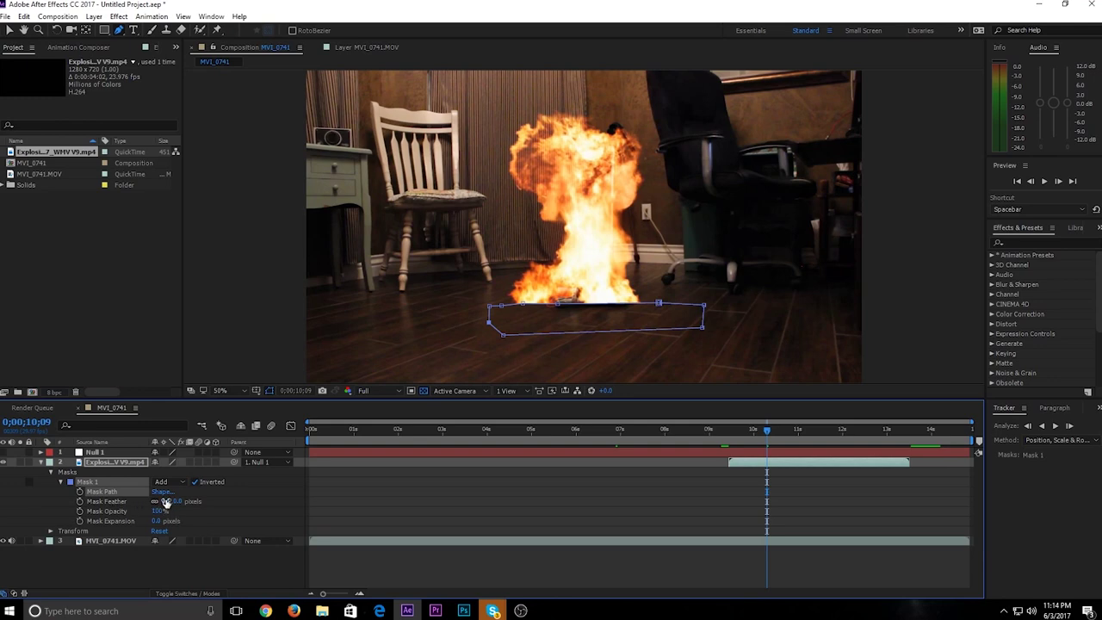
mouse_move(166, 500)
mouse_down()
mouse_move(194, 504)
mouse_move(180, 501)
mouse_up()
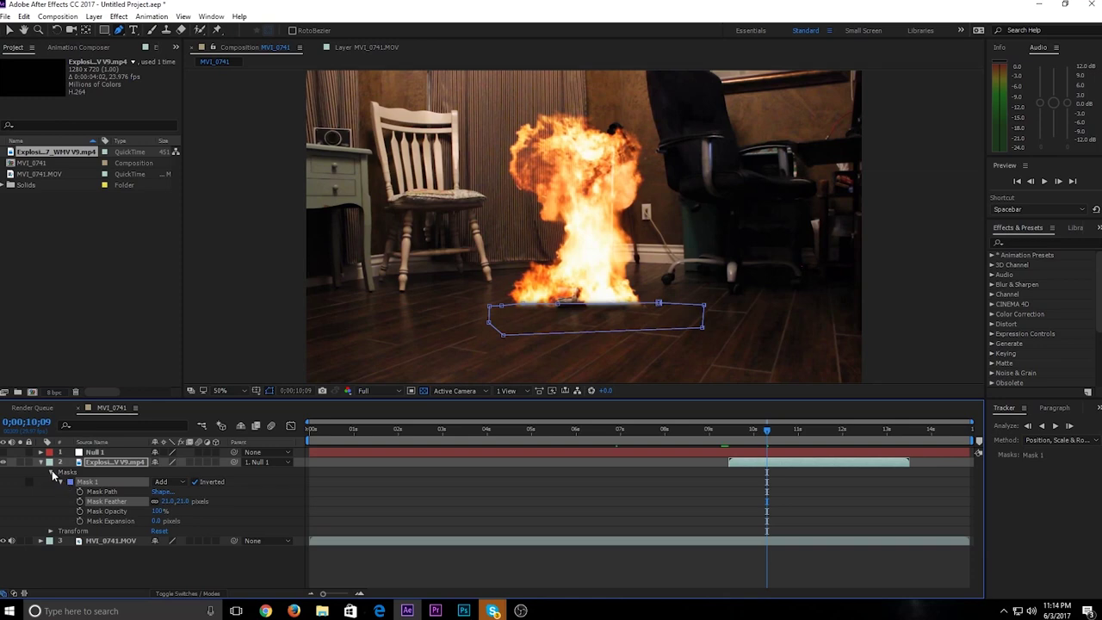
click(49, 471)
click(41, 462)
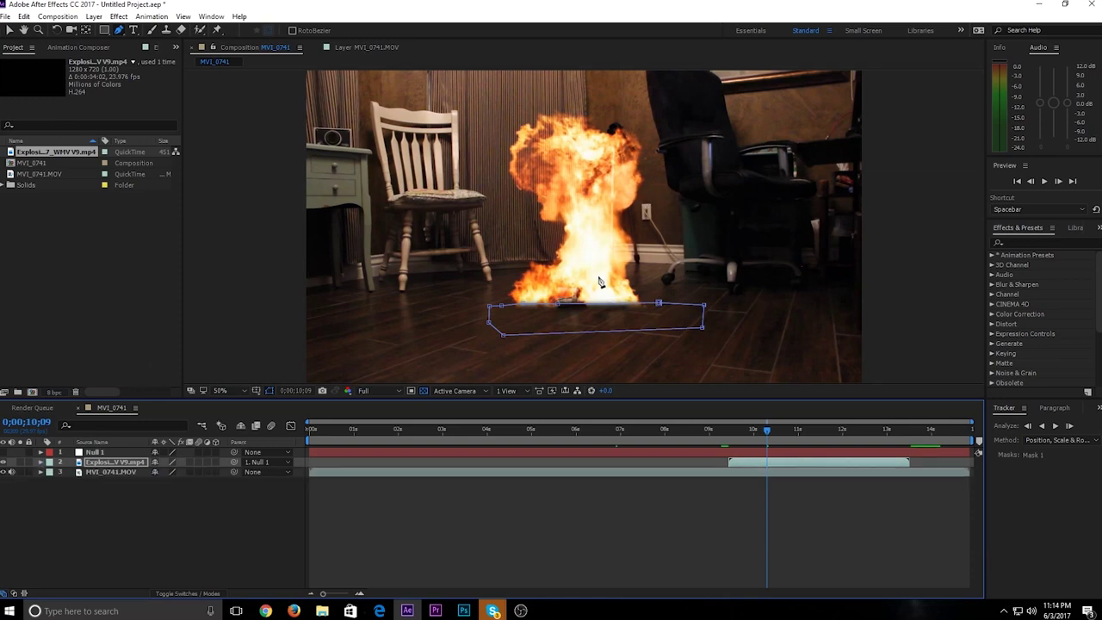
At 0;00;10;07, hide the mask outlines in the viewer and nudge the explosion layer slightly downward
click(7, 30)
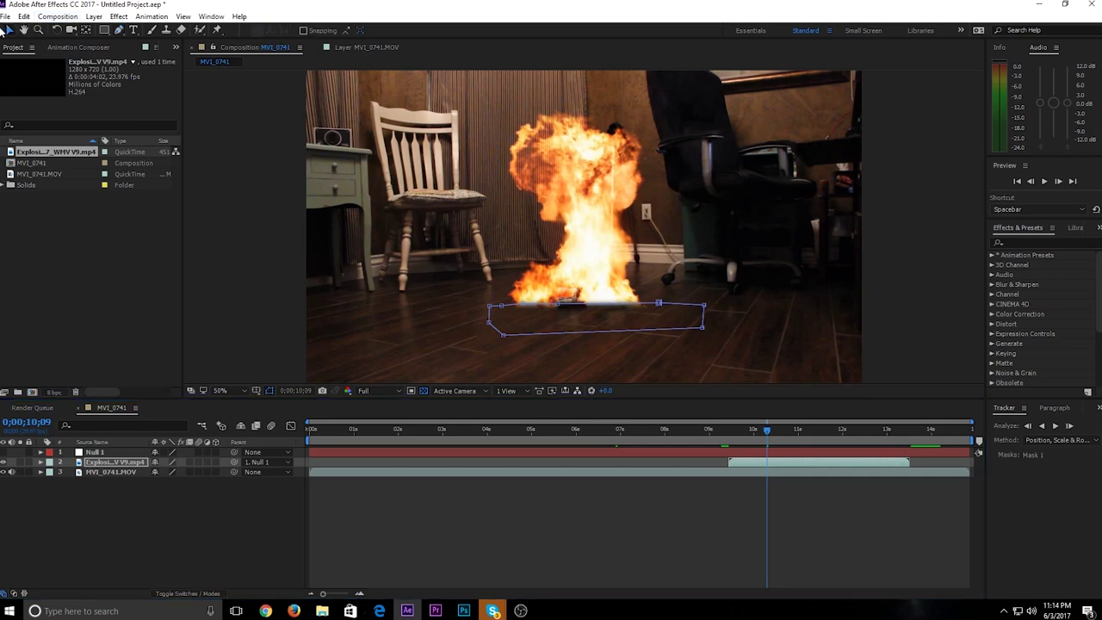
click(257, 229)
click(258, 229)
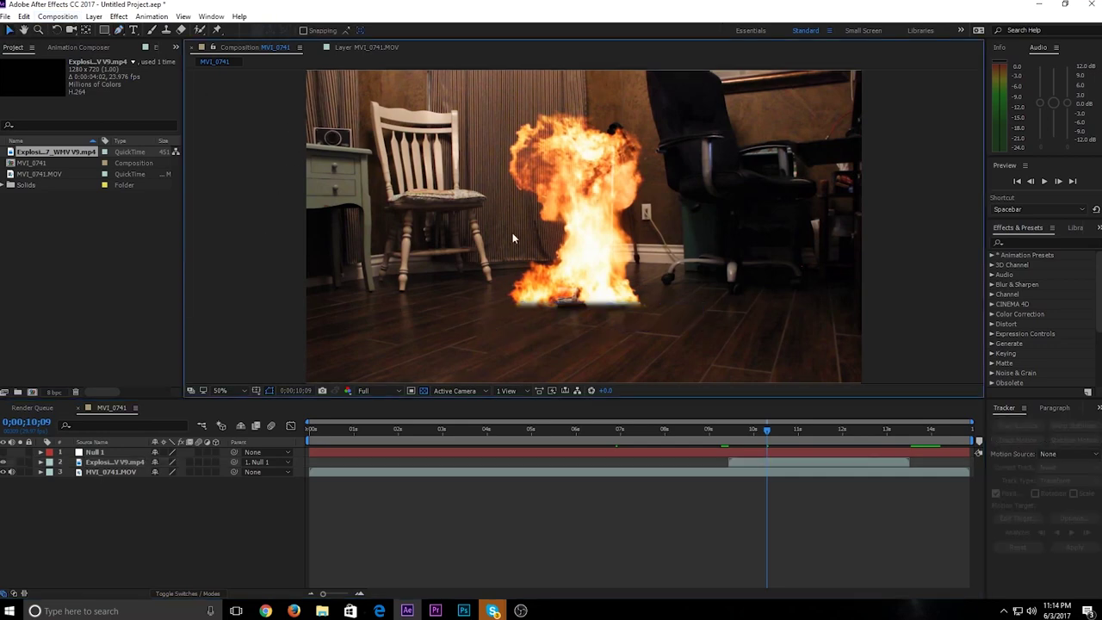
drag(769, 437, 764, 439)
click(769, 450)
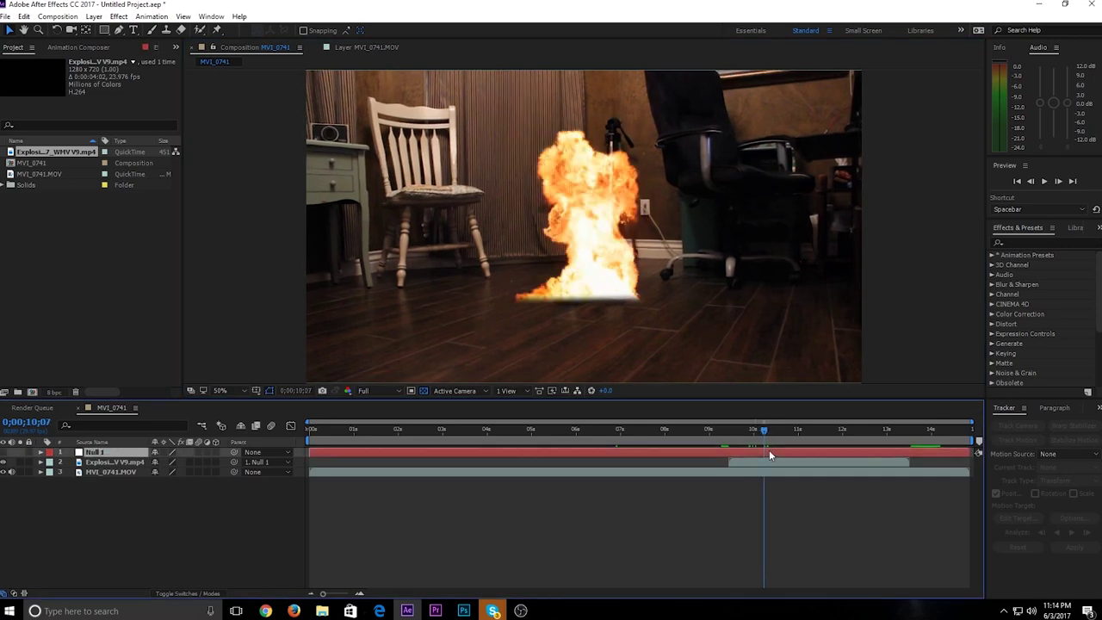
click(772, 466)
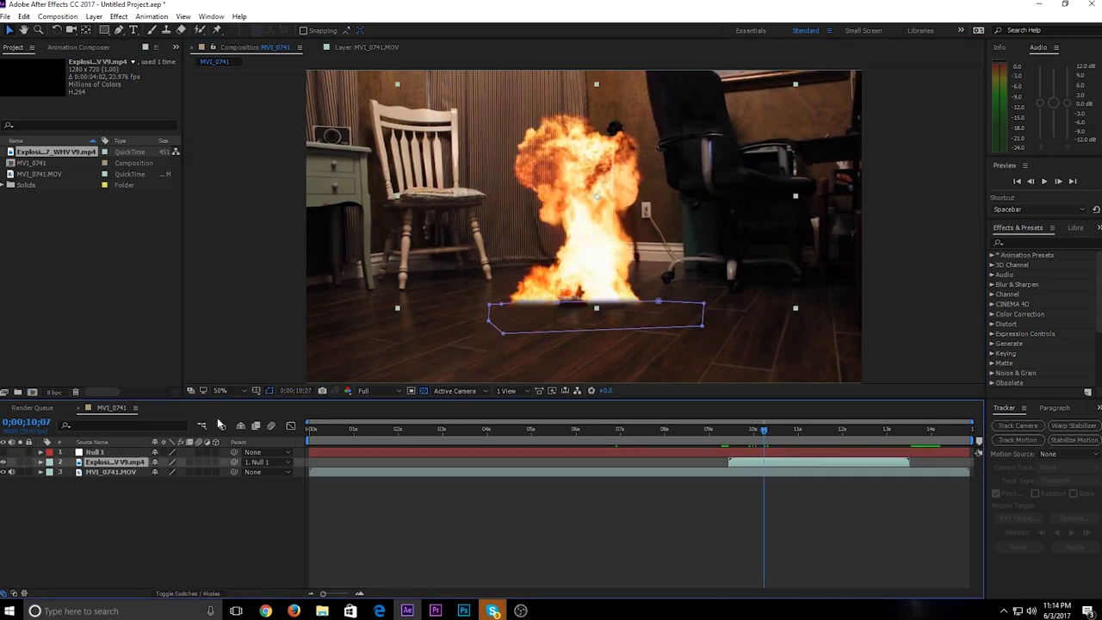
click(269, 391)
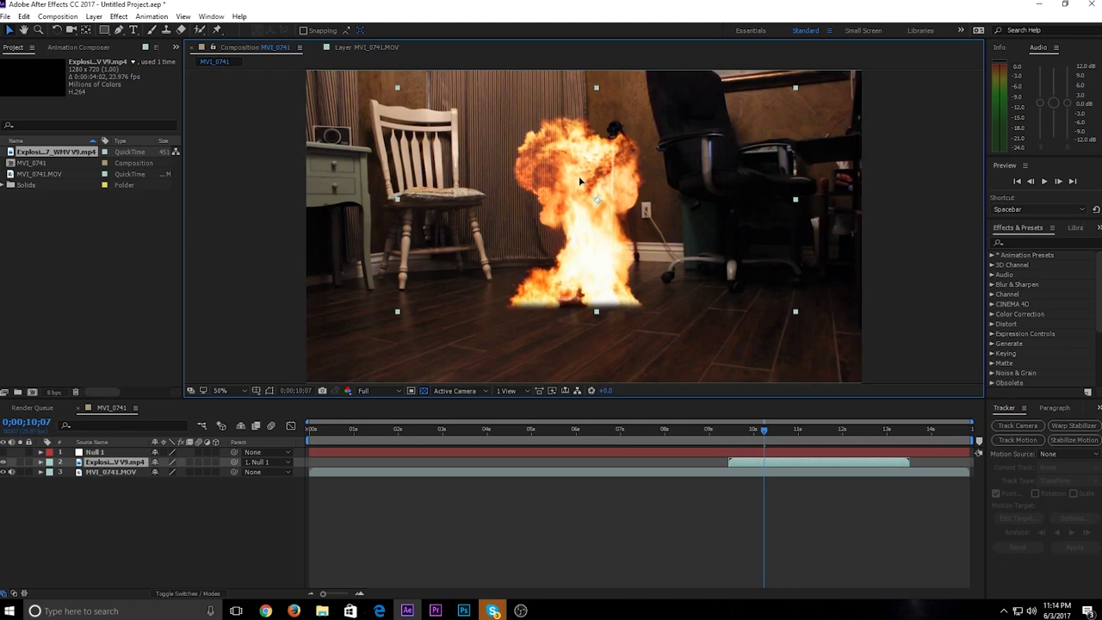
Search the effects for "glow" and apply the Stylize Glow effect to the explosion layer
click(784, 434)
drag(788, 433, 744, 448)
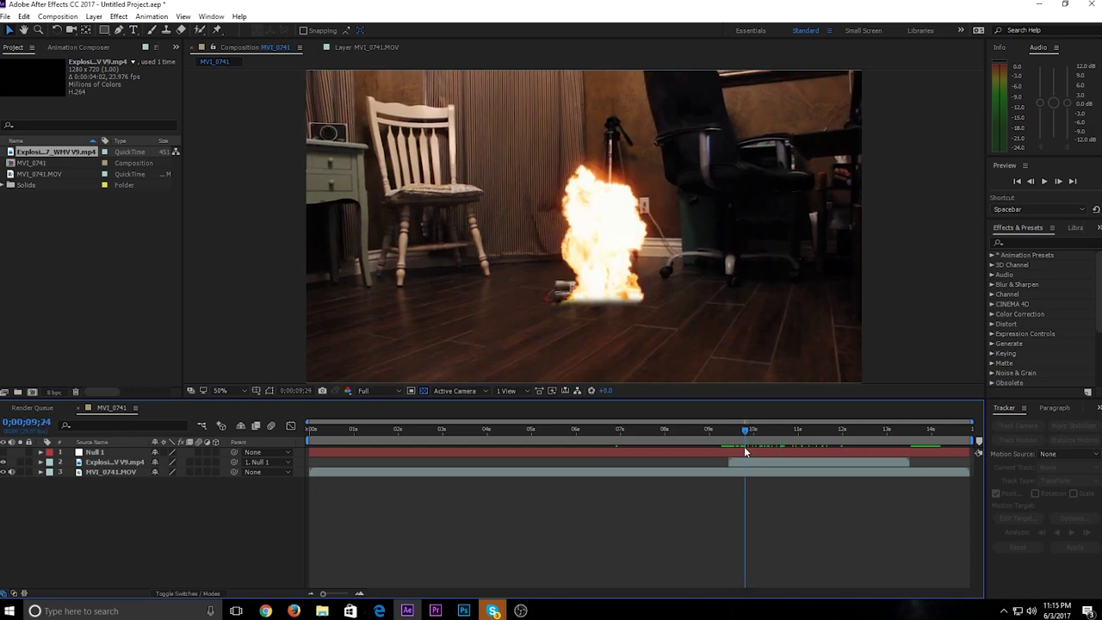
click(1019, 243)
text(glow)
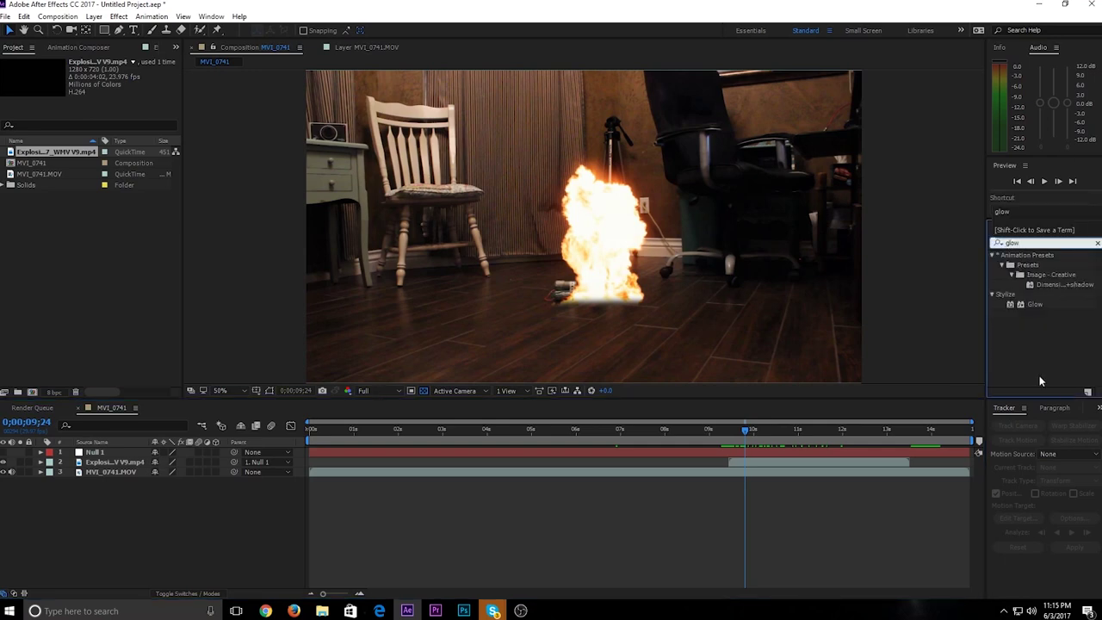
drag(1034, 306, 794, 465)
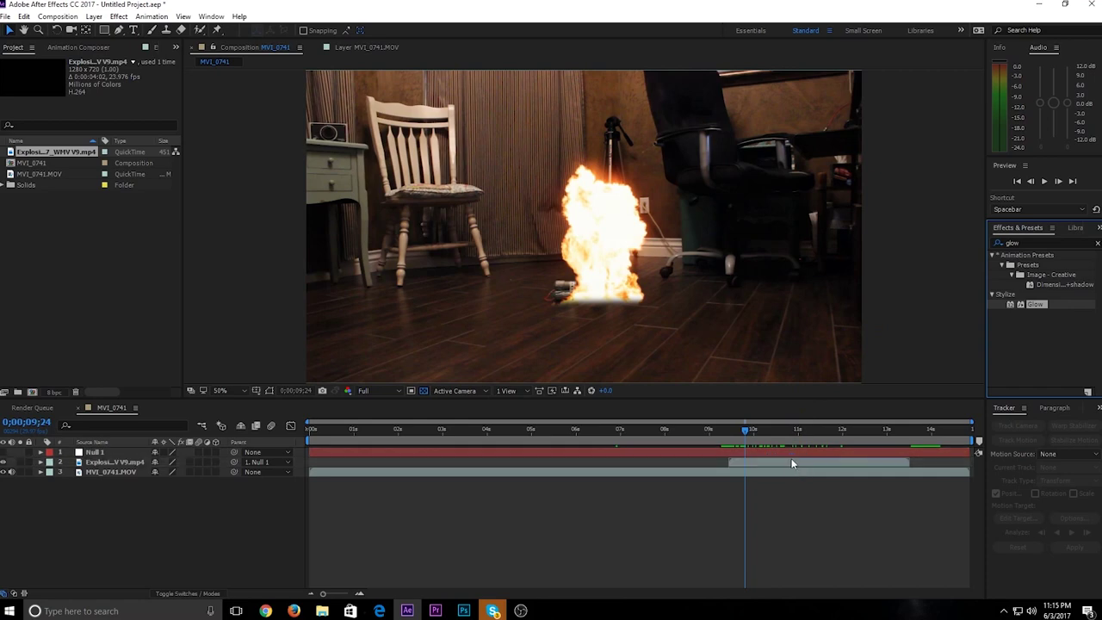
At 0;00;10;13, set the explosion's Glow Threshold to 47.1%, Glow Radius to 201 and Glow Intensity to 0.6
drag(798, 427, 772, 433)
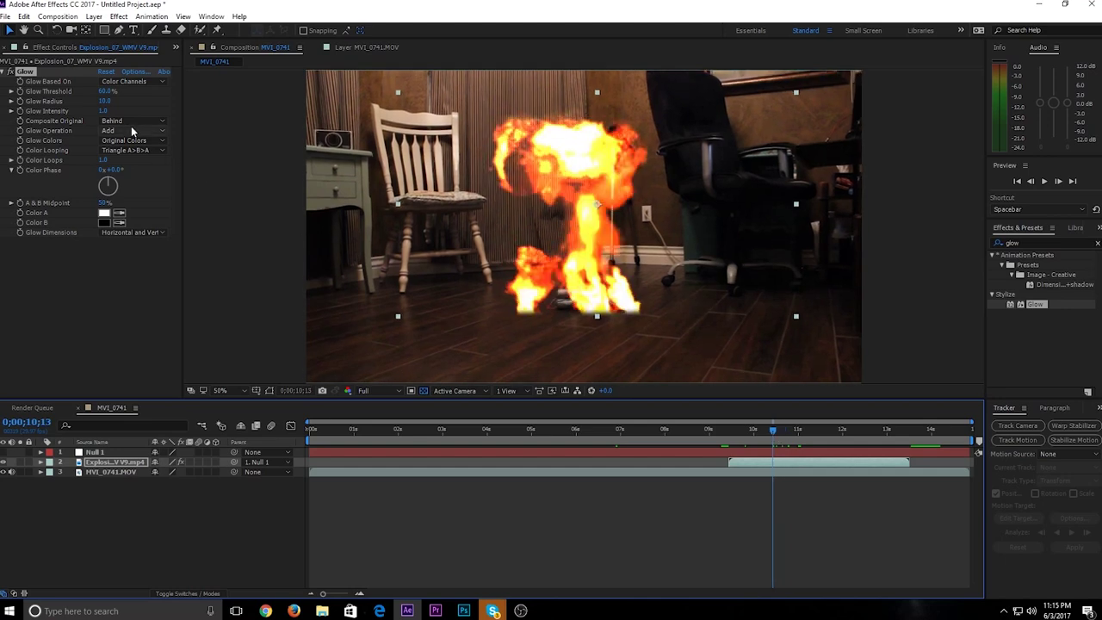
drag(100, 111, 238, 129)
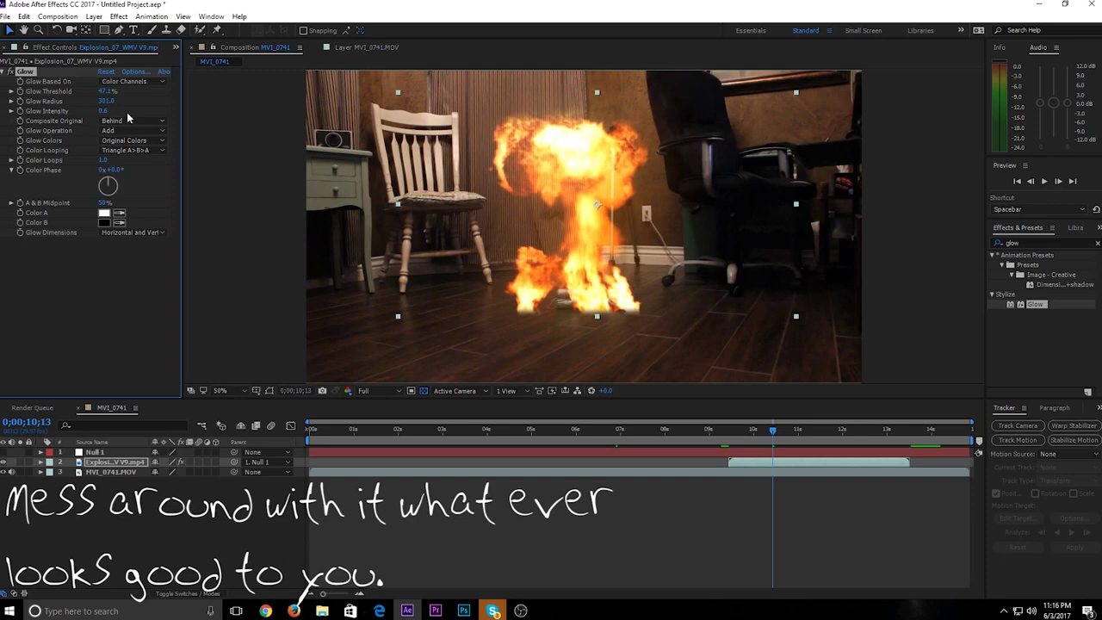
Preview the explosion and compare it with the Glow effect off and on at 0;00;10;07 and 0;00;10;16
drag(774, 431, 750, 436)
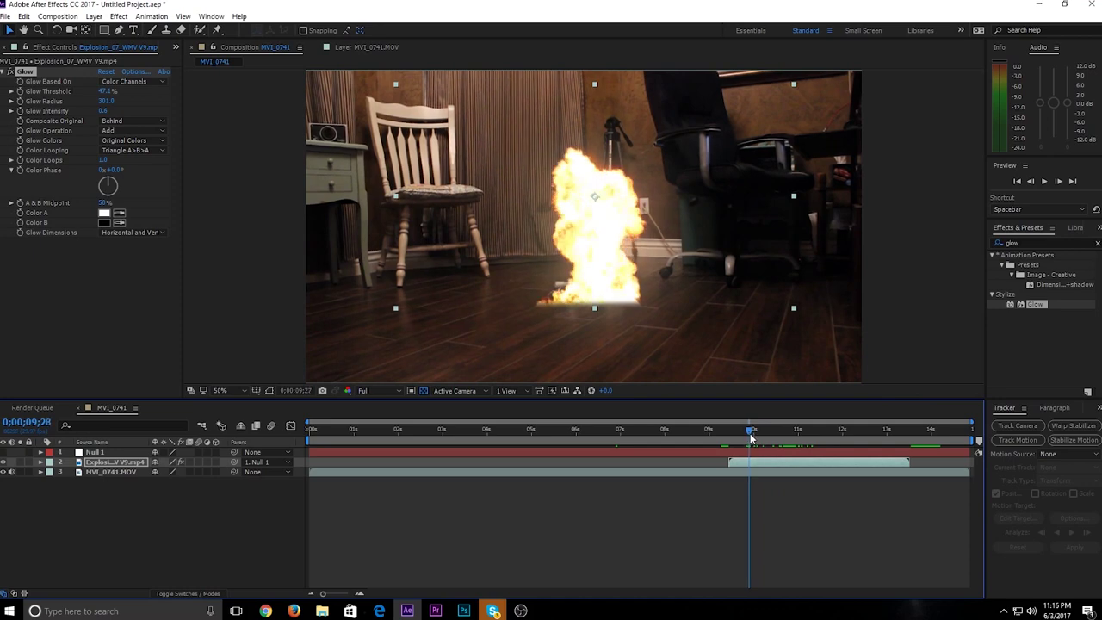
key(space)
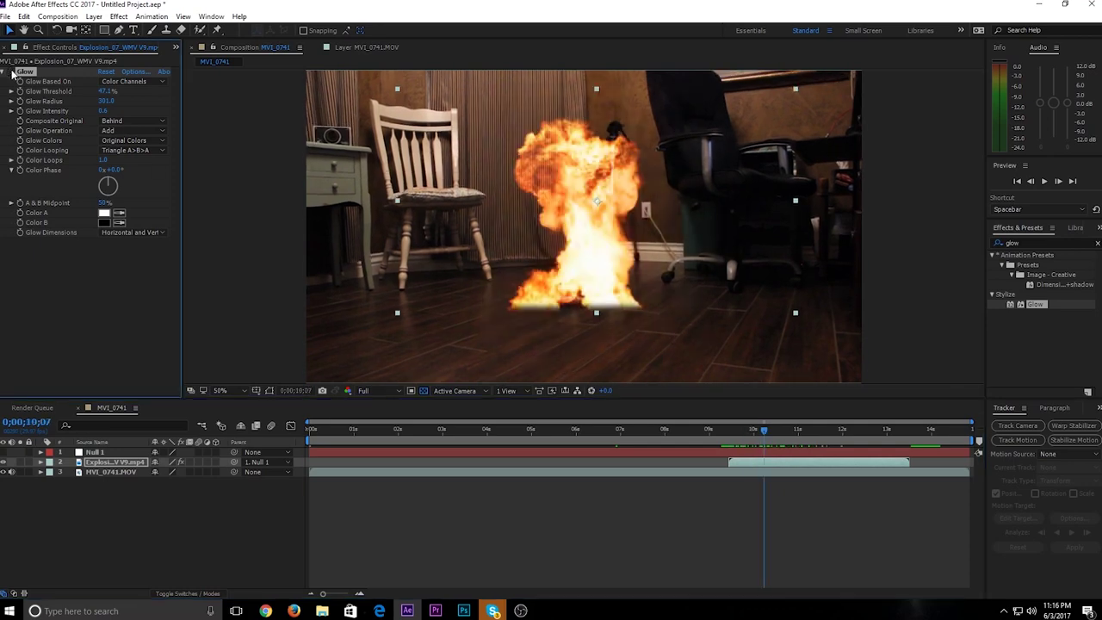
click(12, 72)
click(12, 73)
click(13, 73)
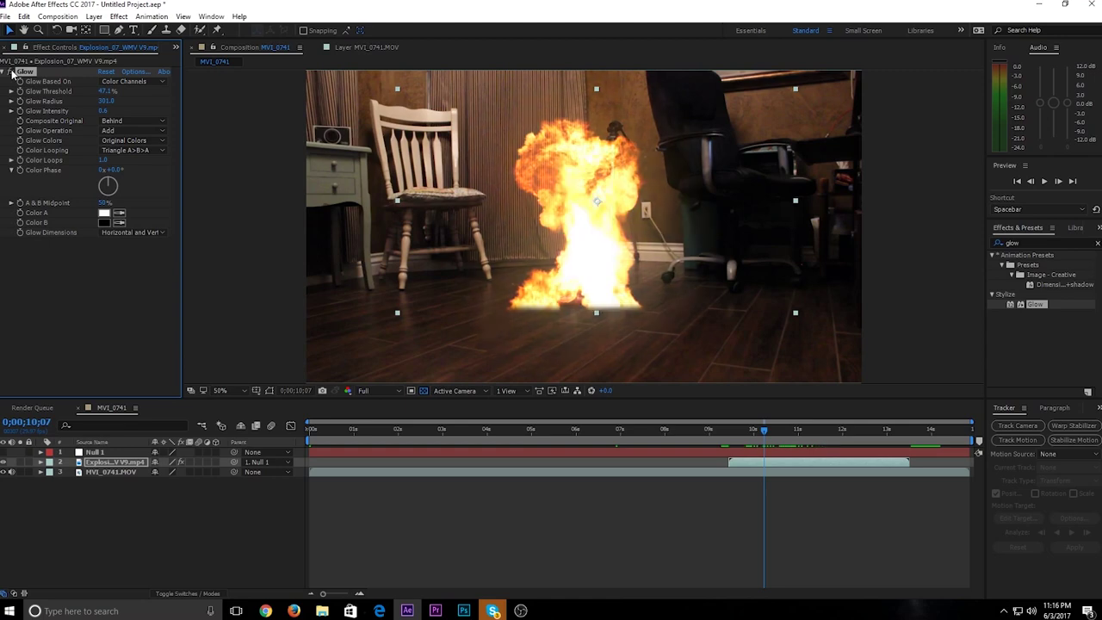
click(12, 72)
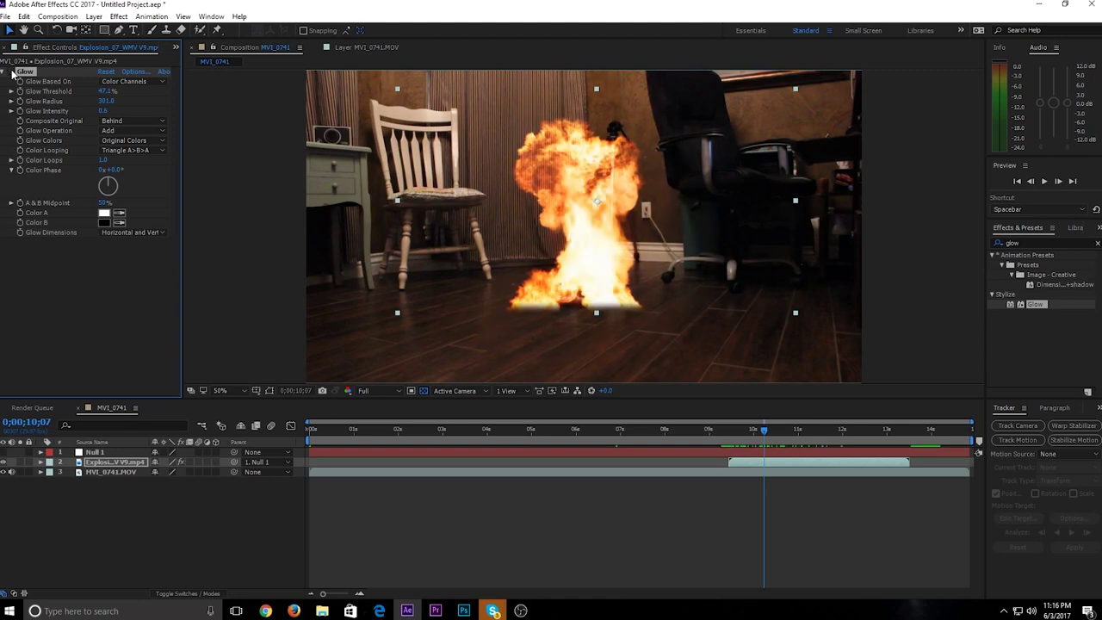
click(12, 72)
click(12, 73)
drag(773, 437, 777, 437)
click(12, 72)
click(12, 72)
click(12, 72)
click(12, 72)
click(12, 72)
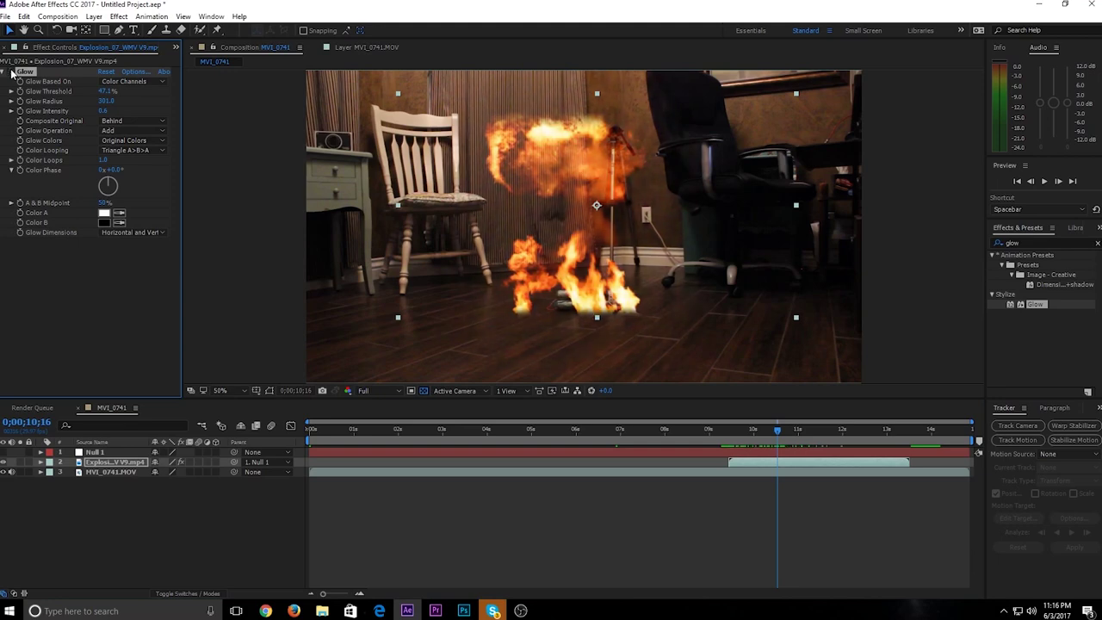
click(802, 430)
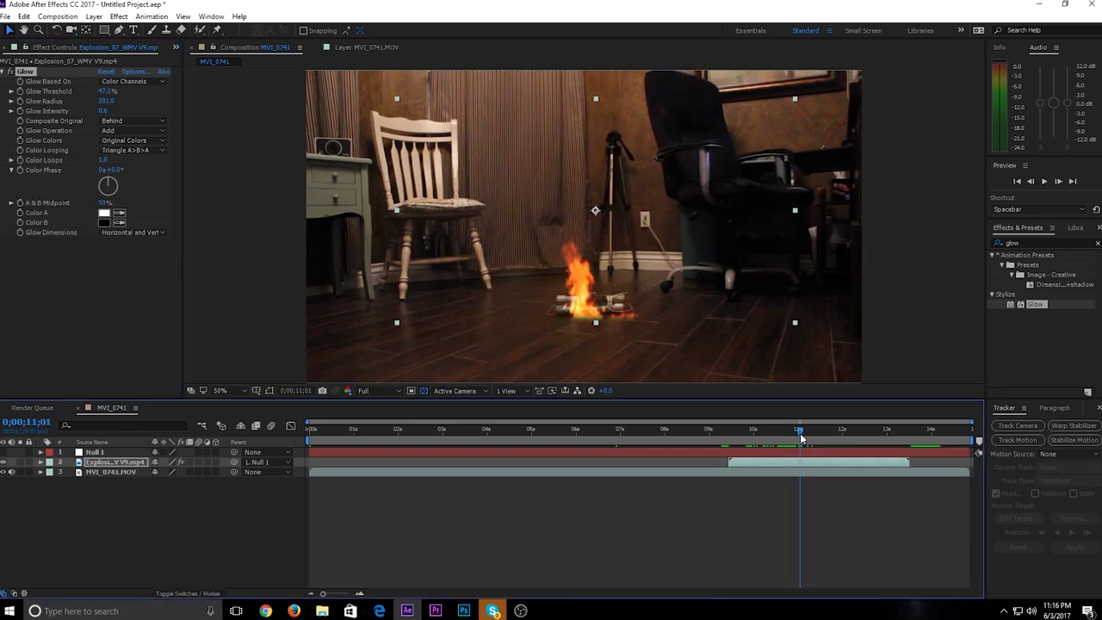
drag(806, 433, 727, 433)
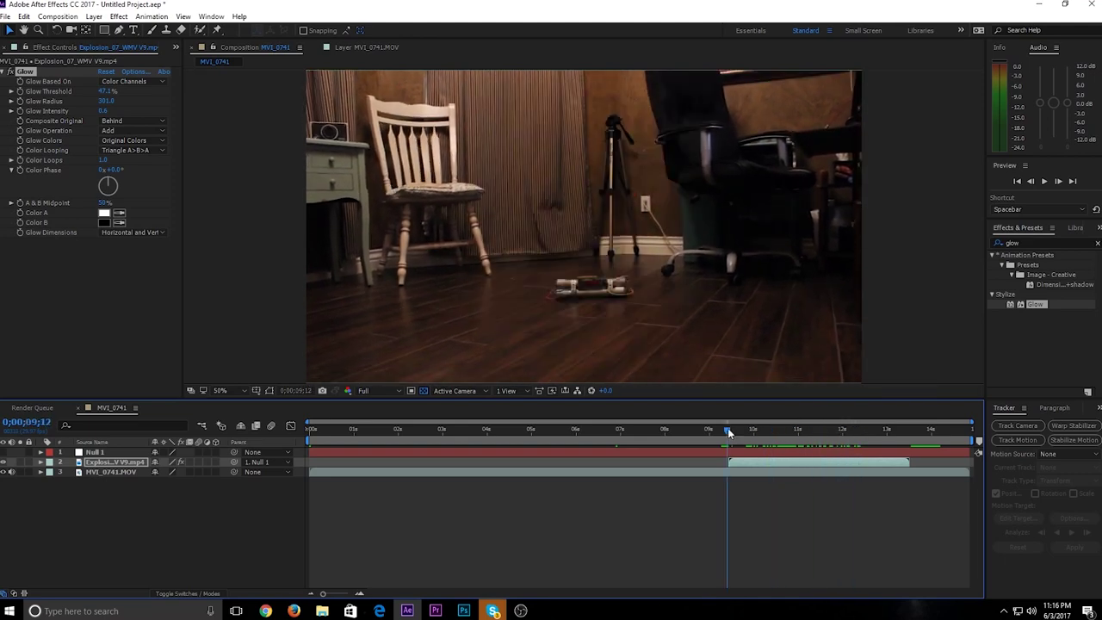
Switch to Chrome, maximize its window and search Google for "lens dirt"
click(268, 610)
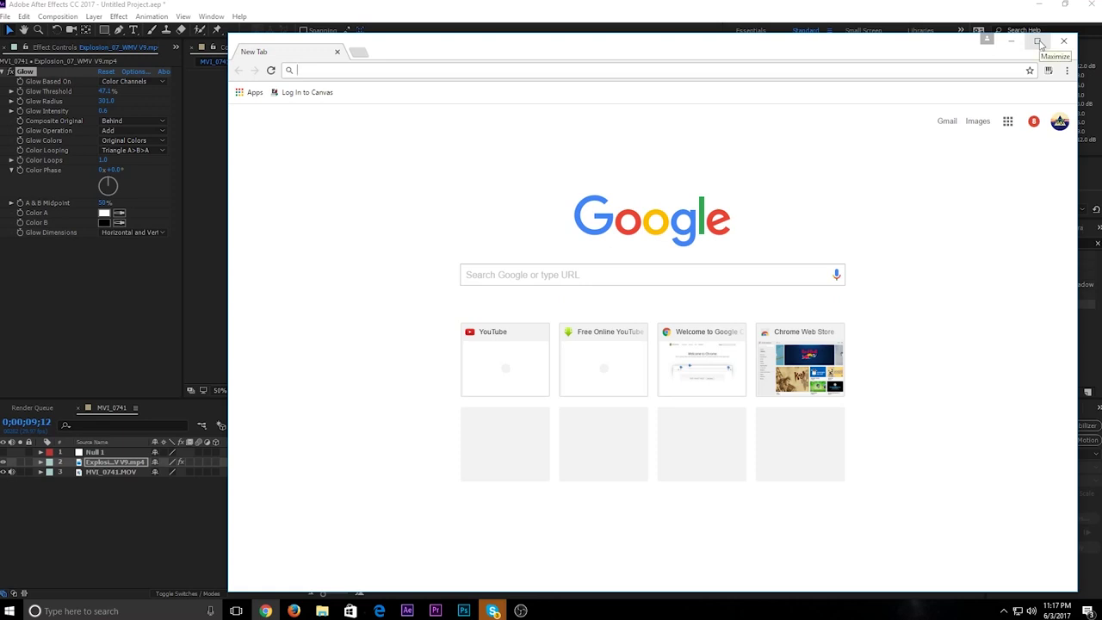
click(1038, 42)
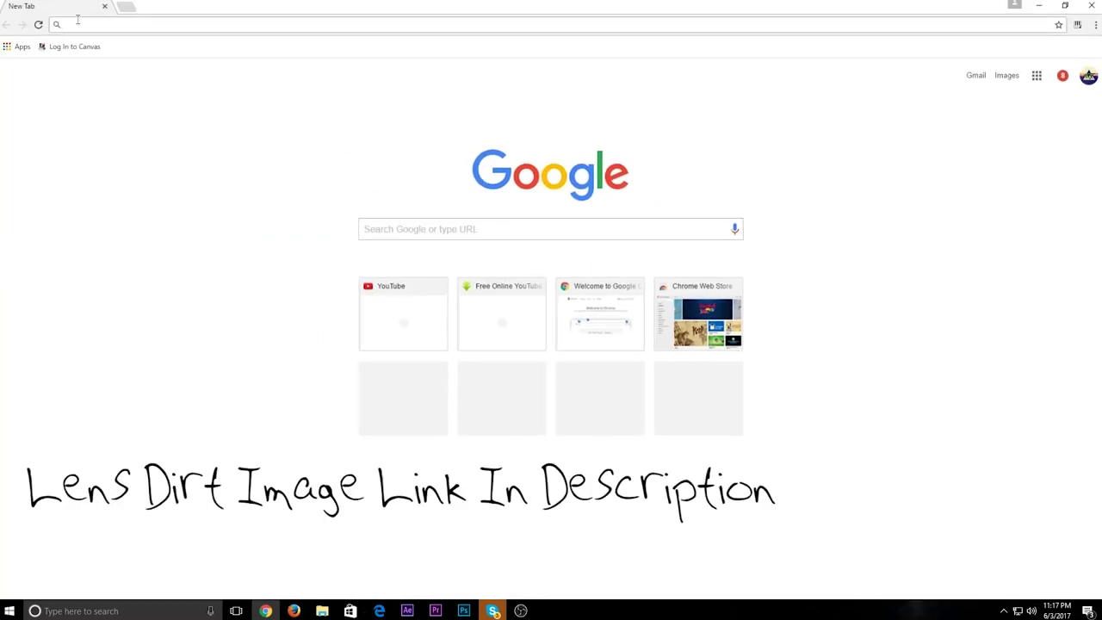
text(lens dirt)
key(Return)
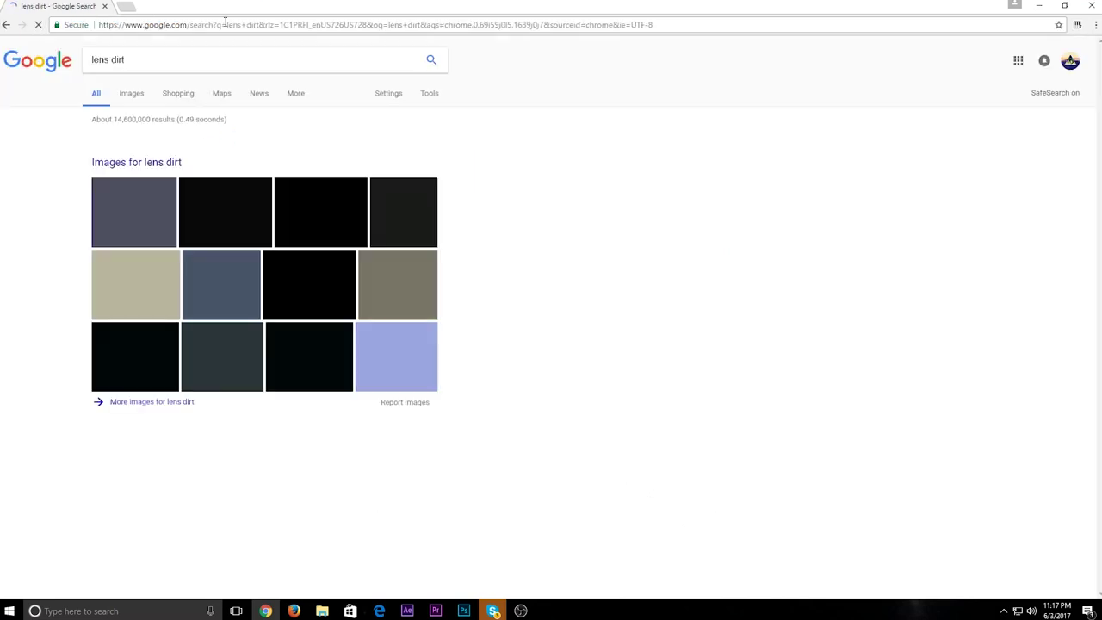
Show Google's image results for lens dirt, and switch back to After Effects
click(133, 95)
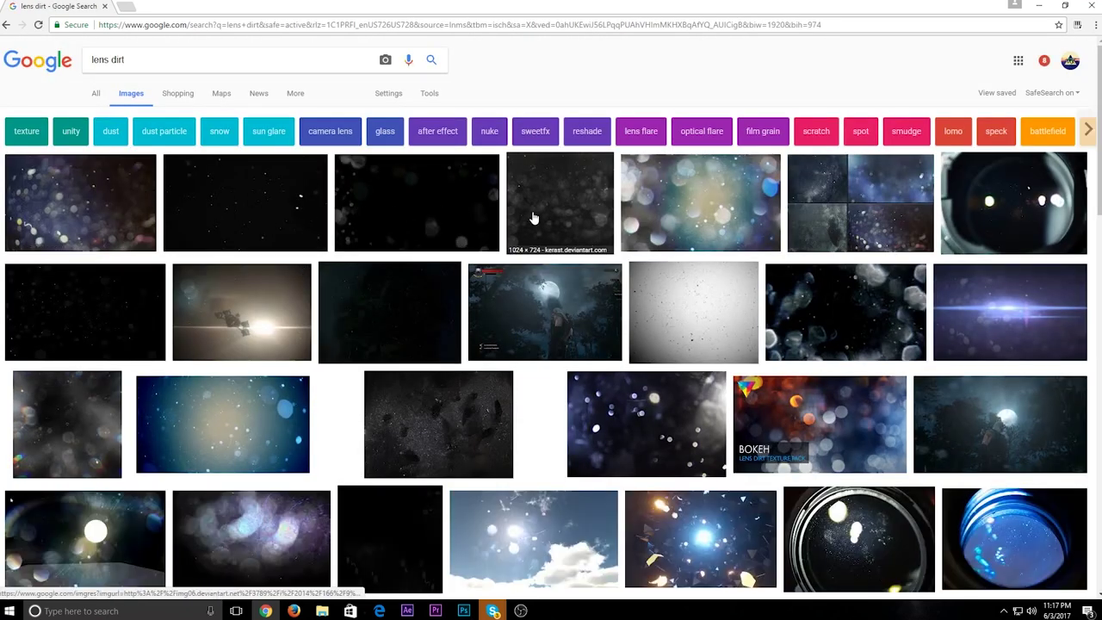
key(alt+Tab)
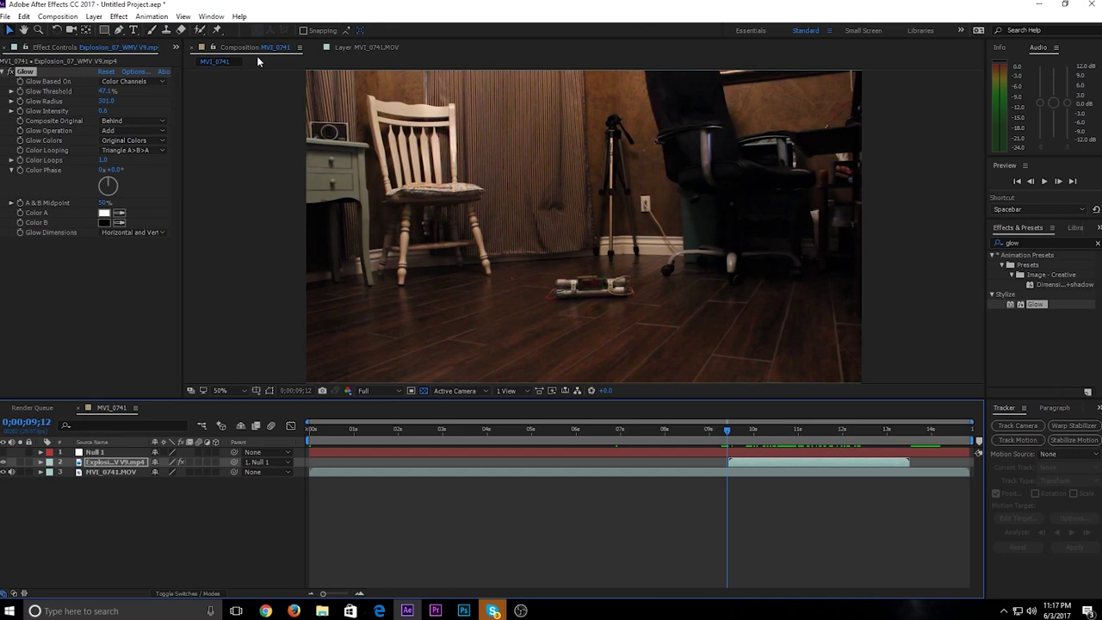
Import the lens dirt image 1.jpg from the Explosion Essentials folder on the Desktop into the project
click(175, 49)
click(175, 49)
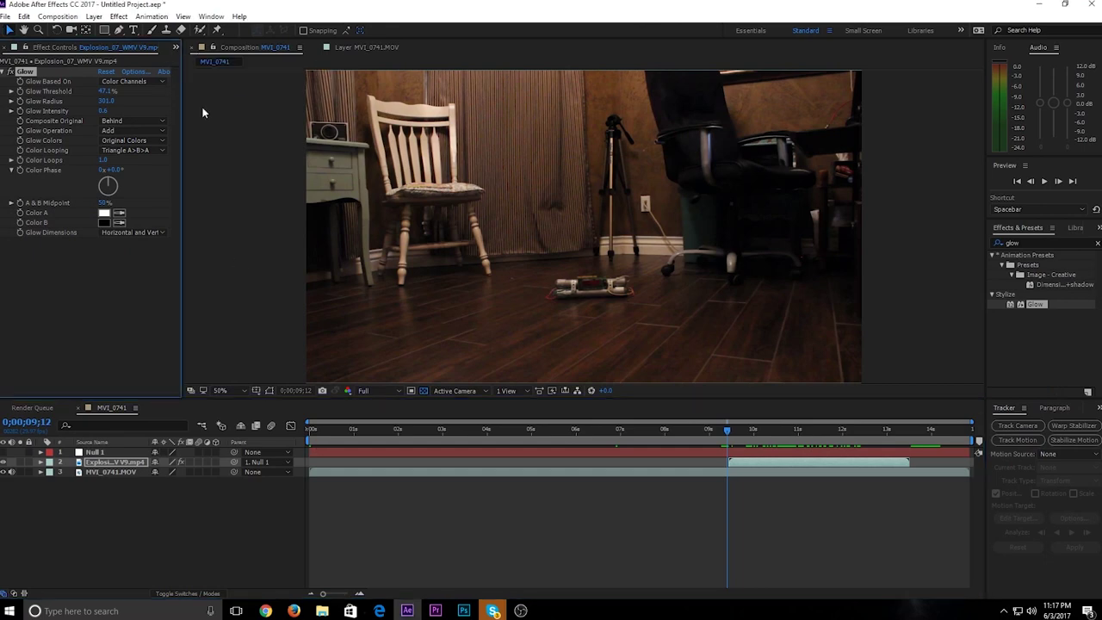
click(174, 48)
click(206, 63)
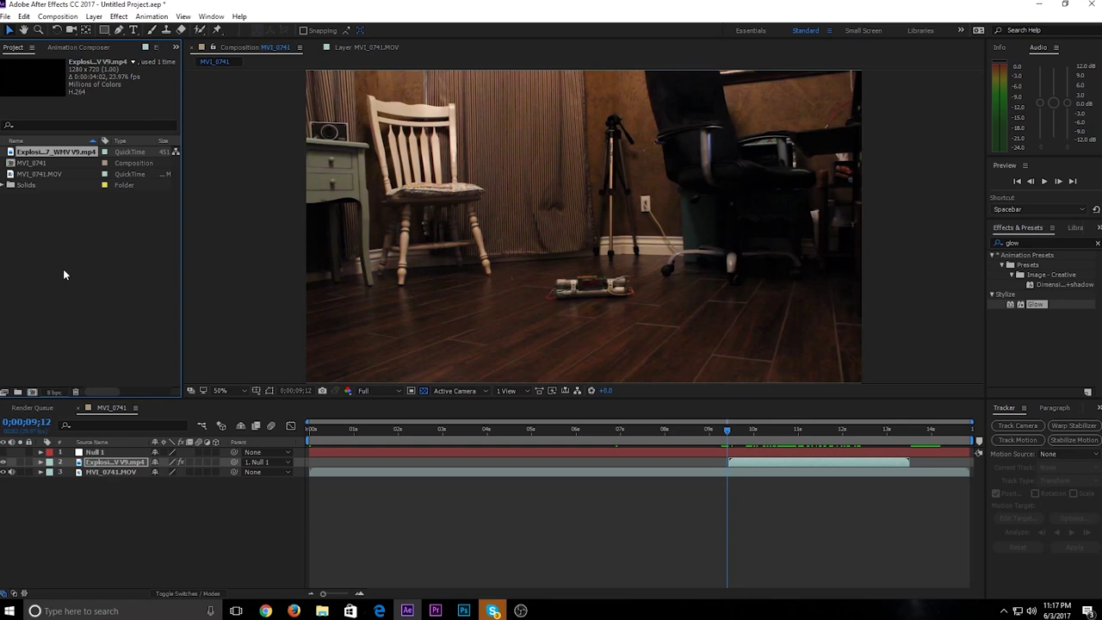
click(92, 245)
double_click(93, 247)
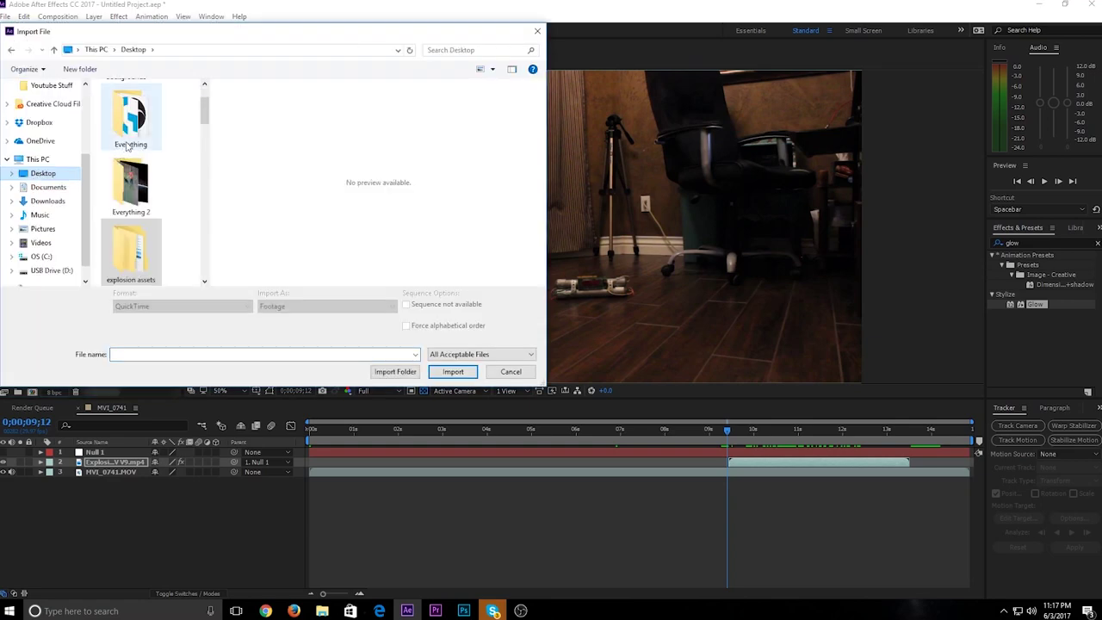
scroll(129, 146, down, 2)
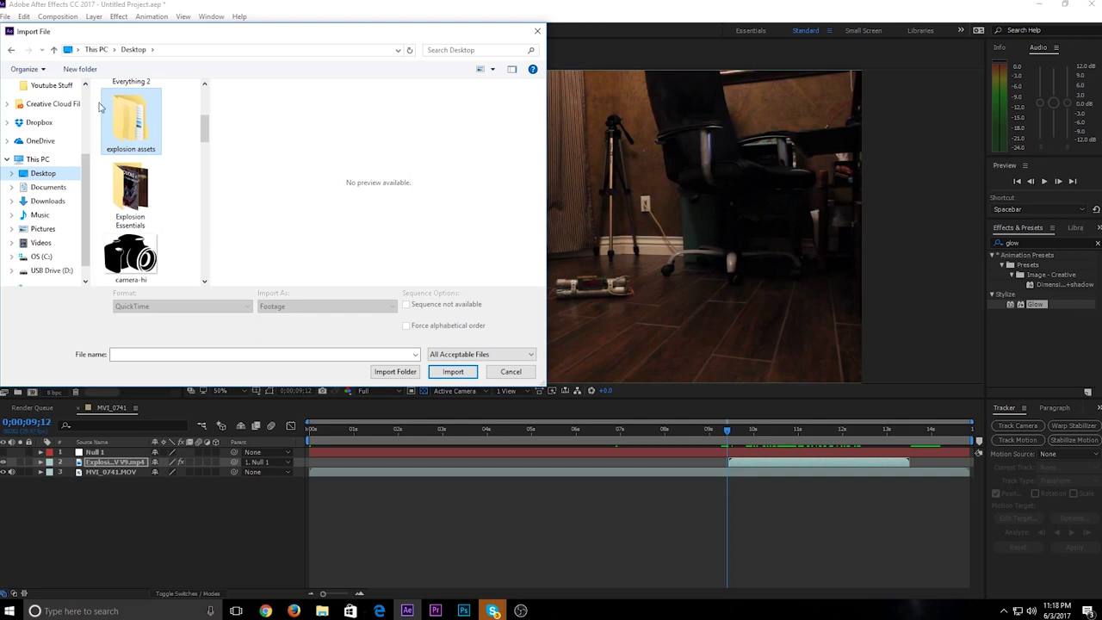
scroll(149, 158, down, 2)
scroll(147, 163, up, 2)
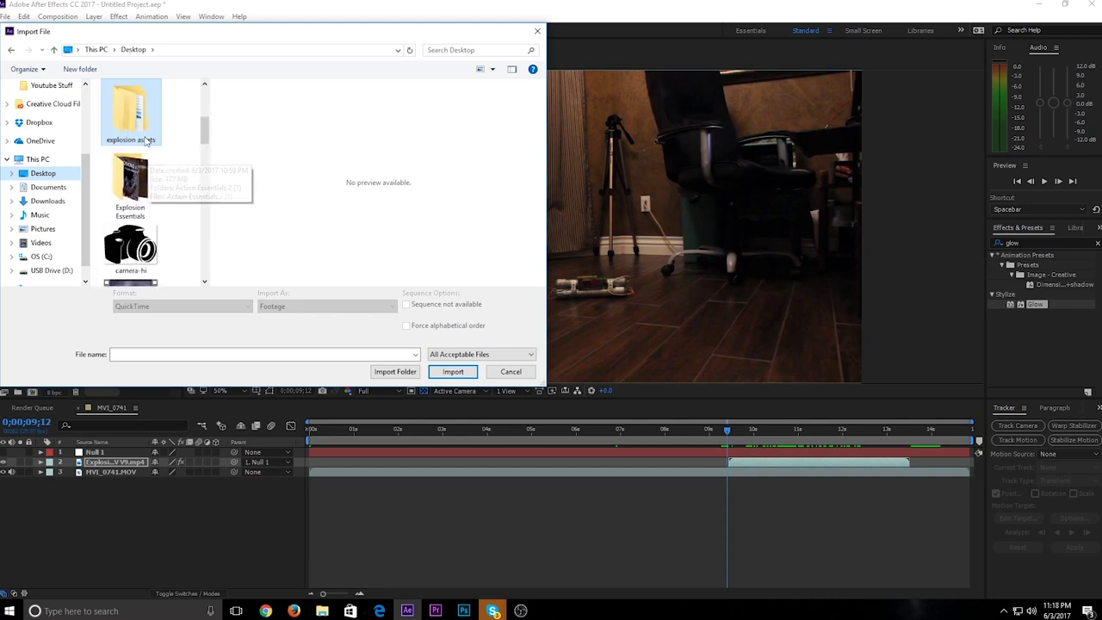
double_click(130, 179)
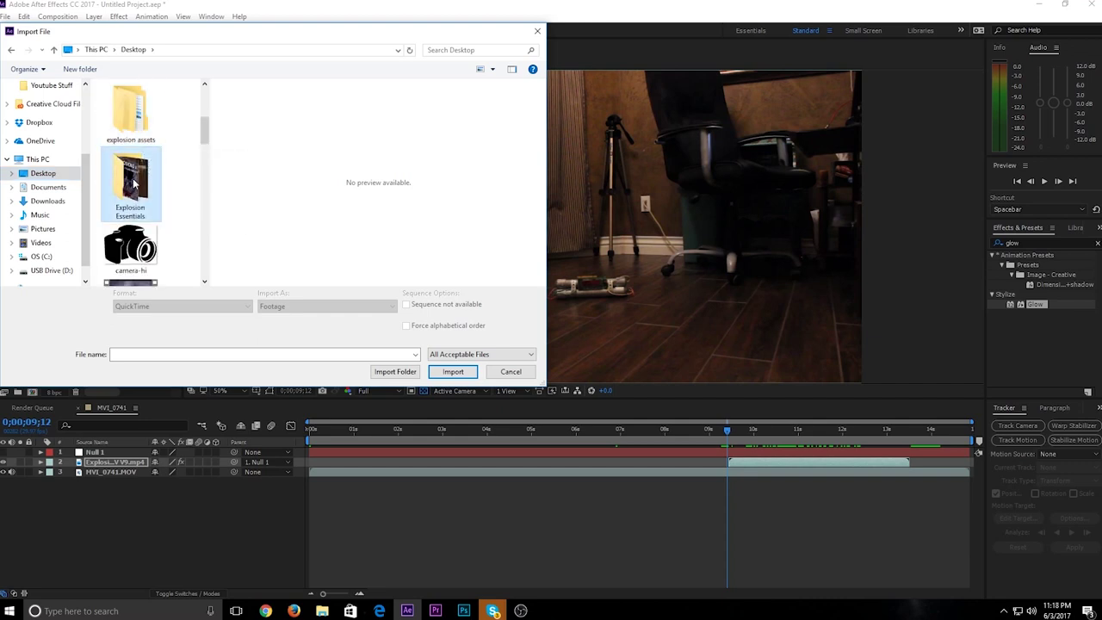
click(130, 177)
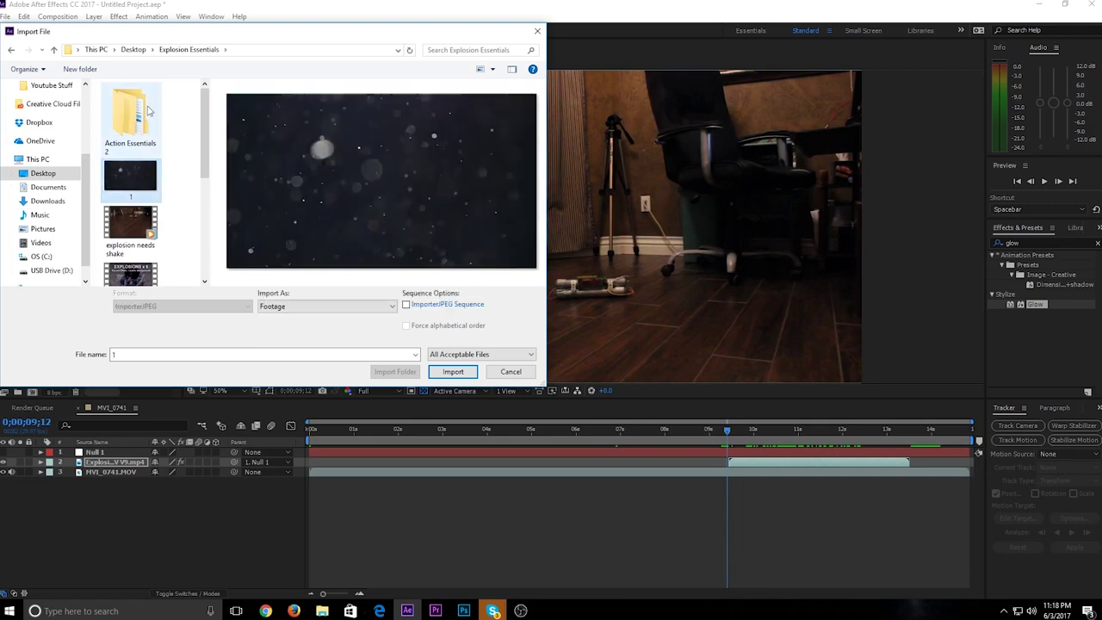
double_click(131, 180)
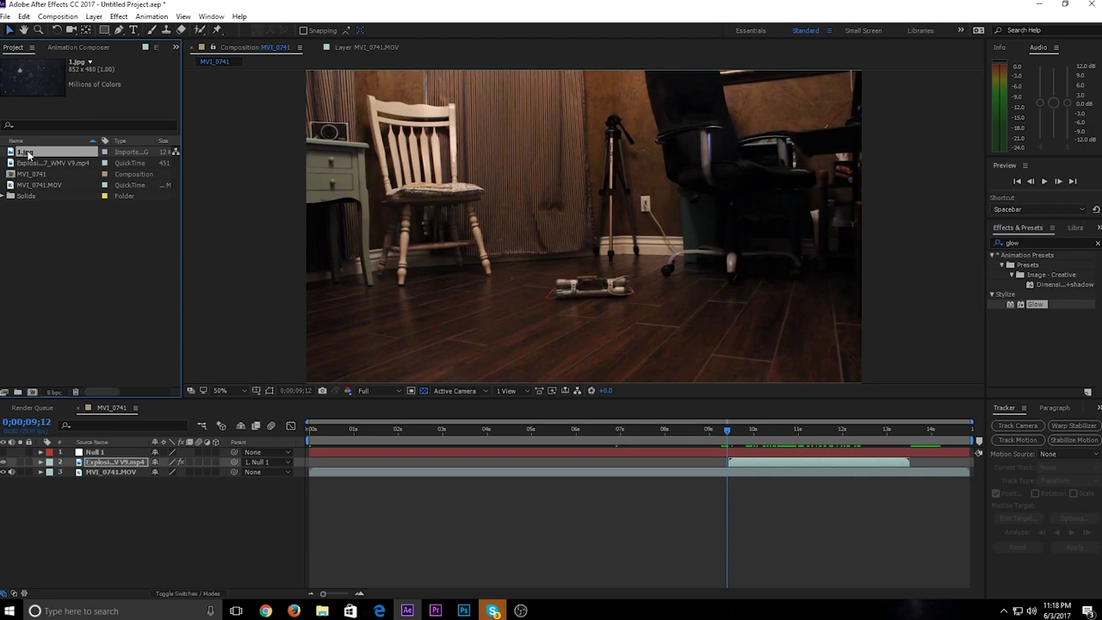
Place 1.jpg above all other layers in the MVI_0741 composition and fit it to the composition size
drag(28, 154, 83, 451)
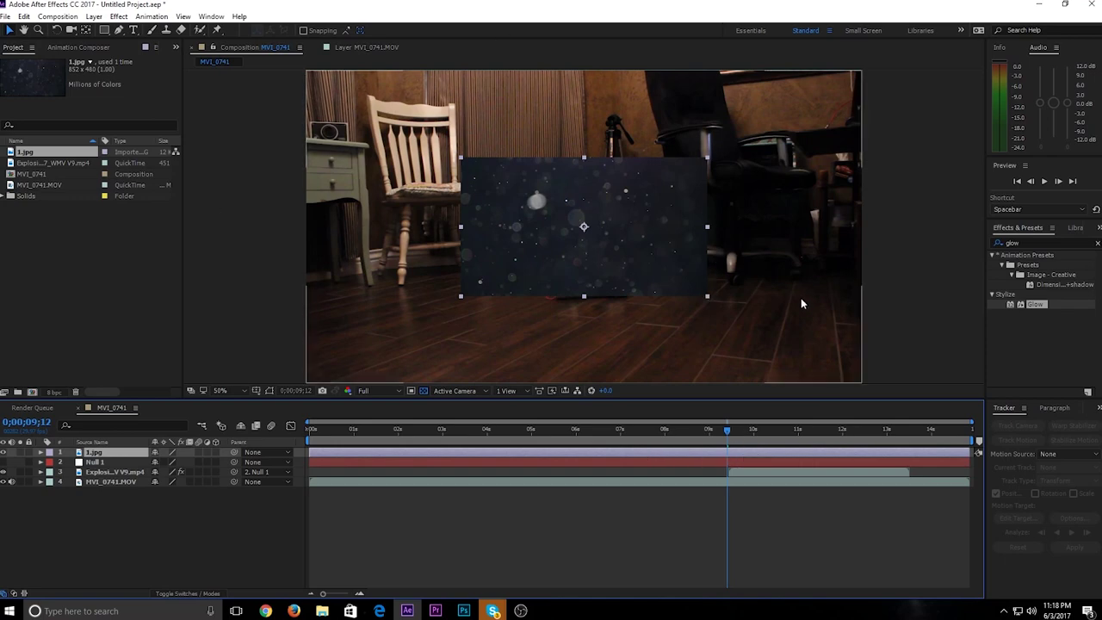
drag(711, 299, 854, 375)
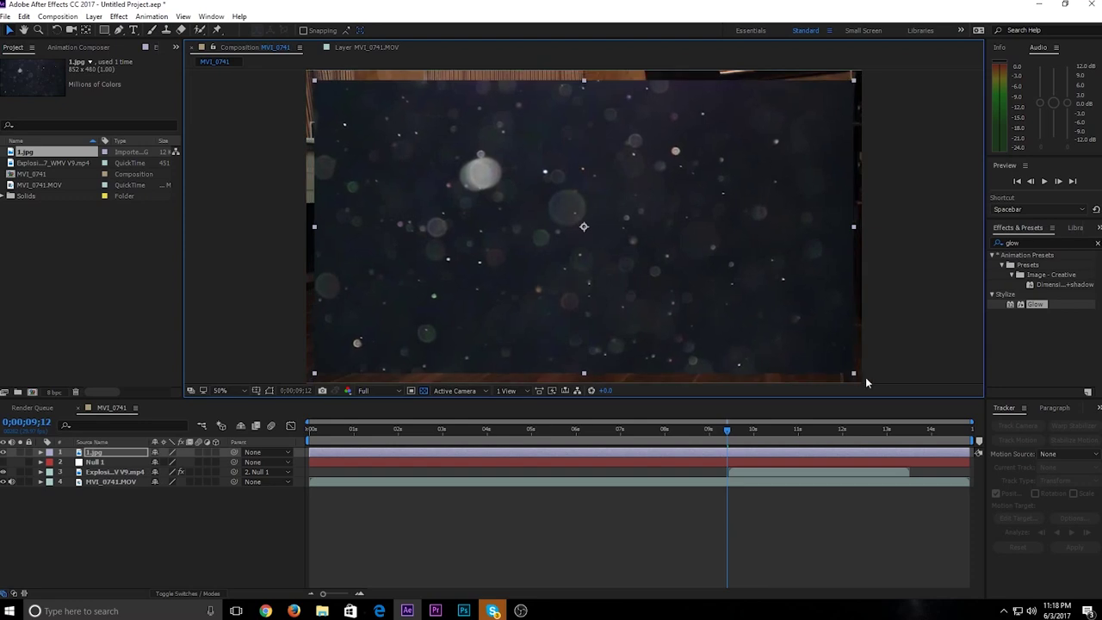
key(ctrl+alt+f)
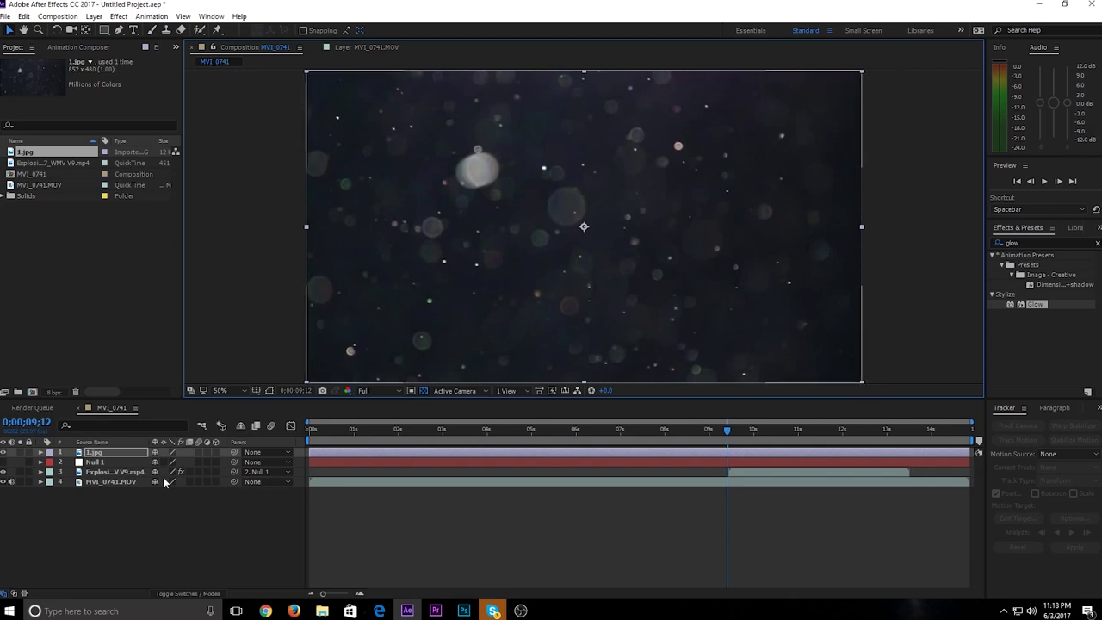
Set the 1.jpg layer's blending mode to Screen
right_click(94, 454)
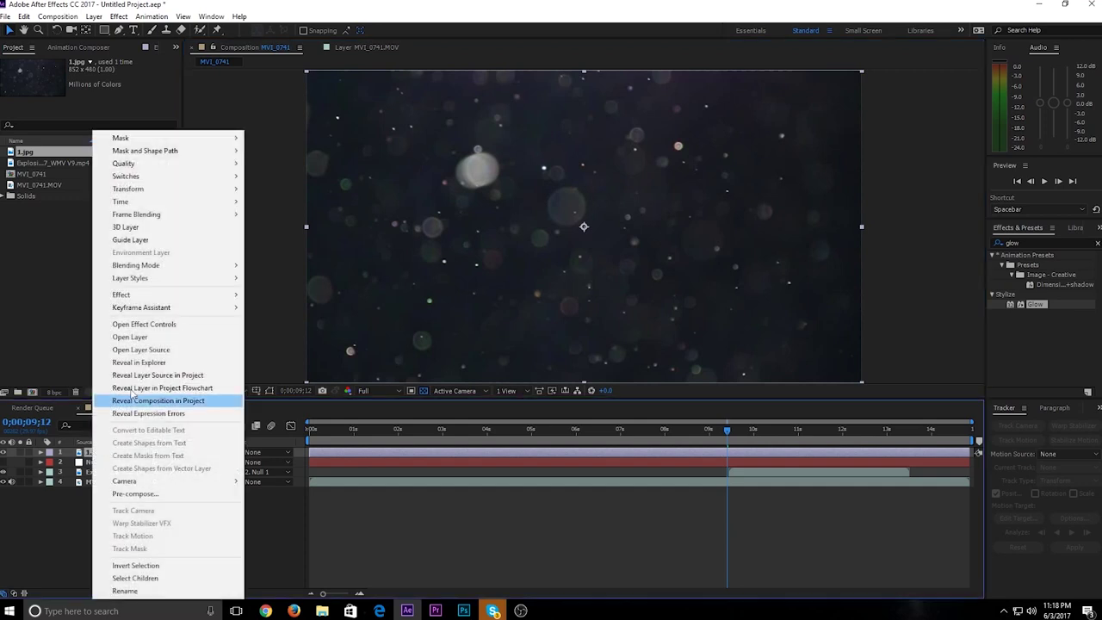
mouse_move(220, 269)
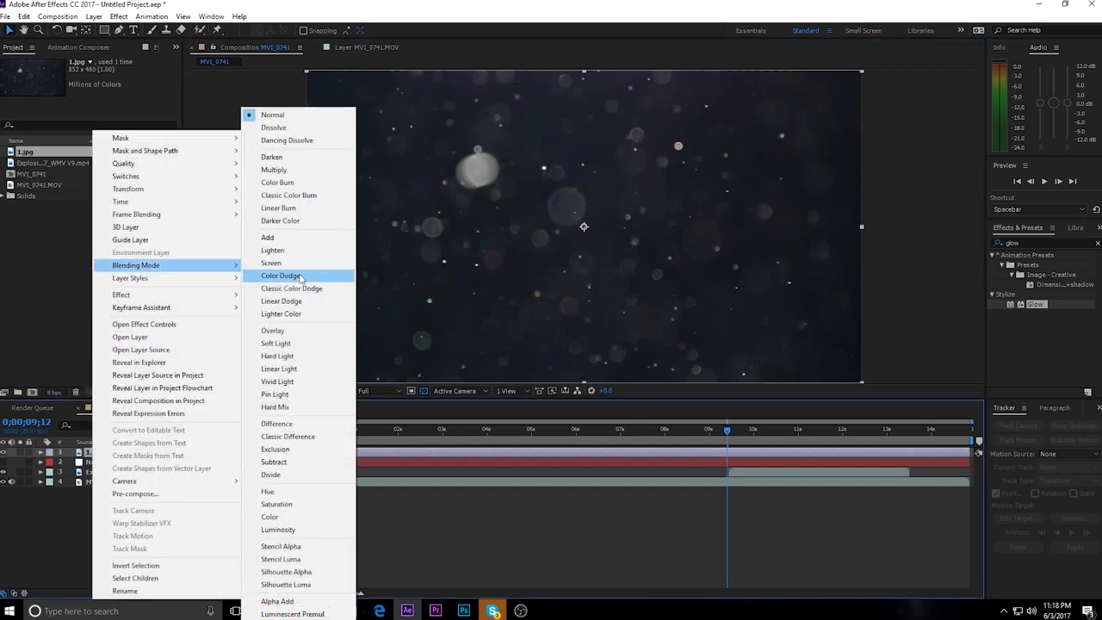
click(298, 266)
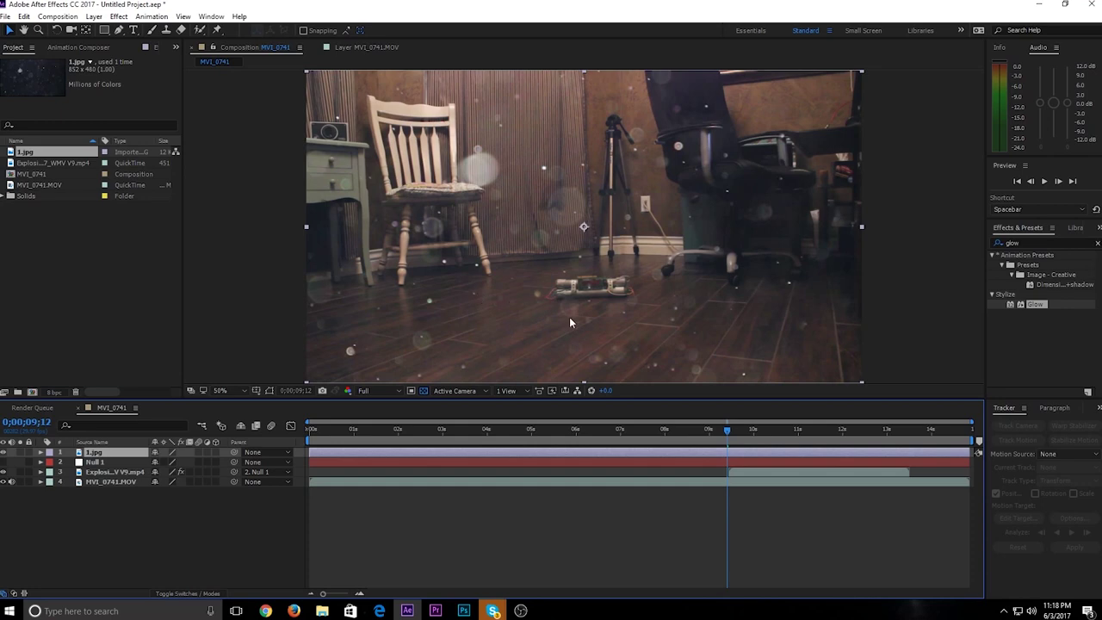
Go to 0;00;08;00 and expand the Transform properties of the 1.jpg layer
drag(733, 437, 667, 439)
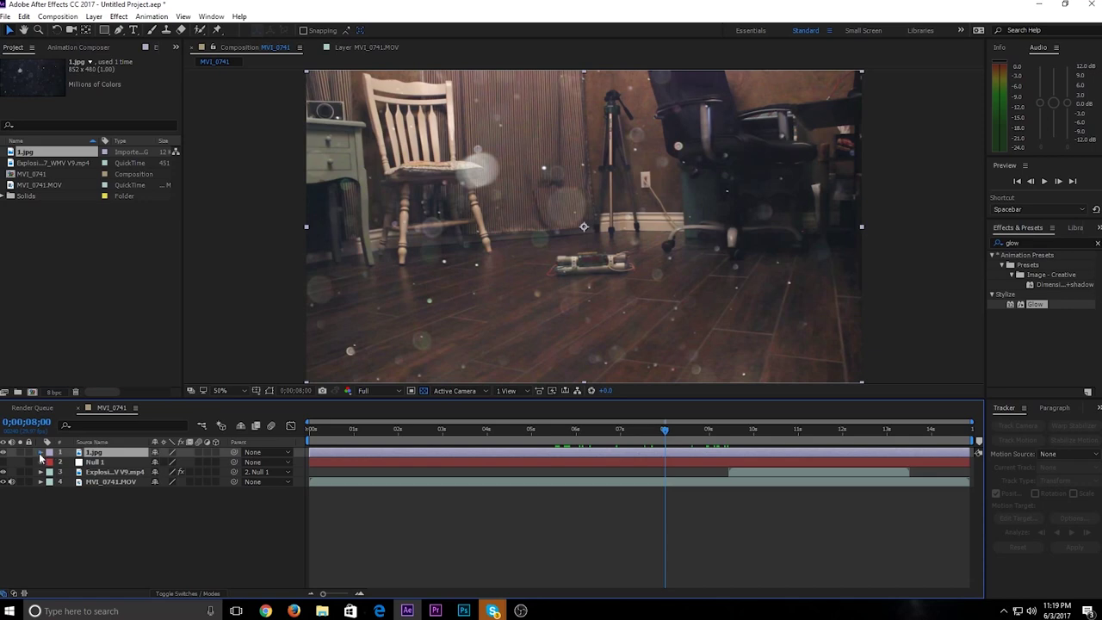
click(40, 453)
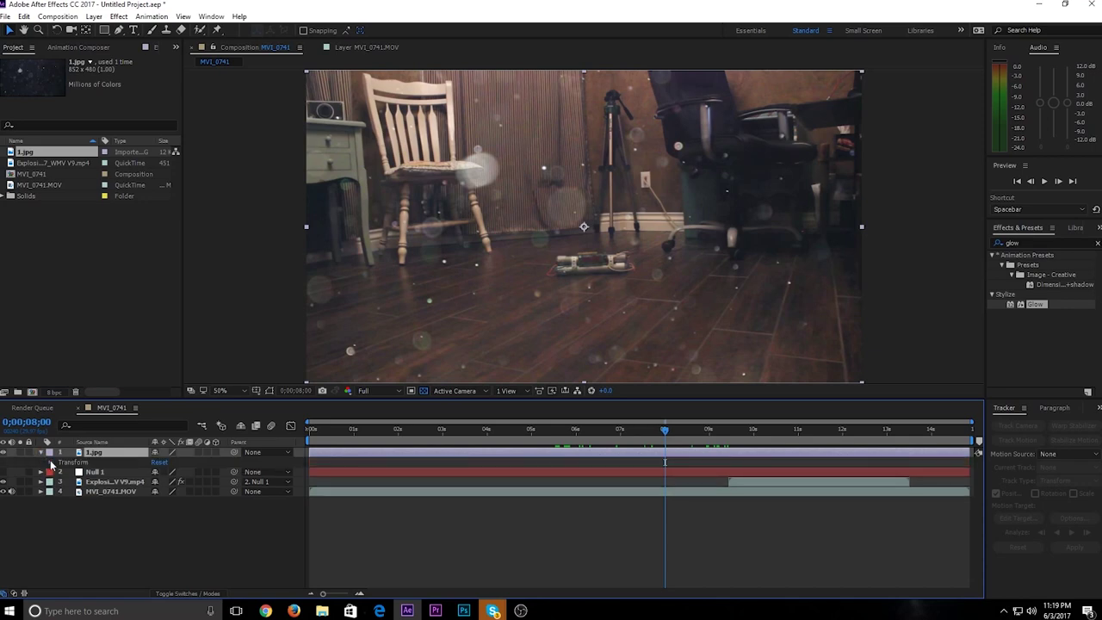
click(51, 462)
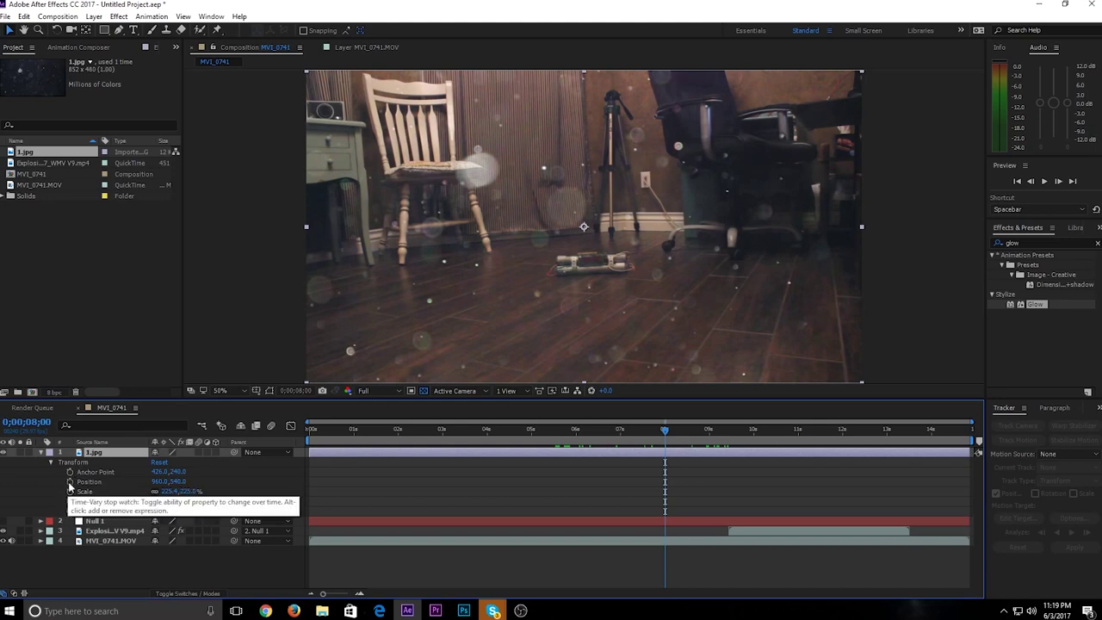
Try animating the 1.jpg layer's Position with keyframes at 0;00;08;00 and 0;00;08;11, and undo them
click(70, 482)
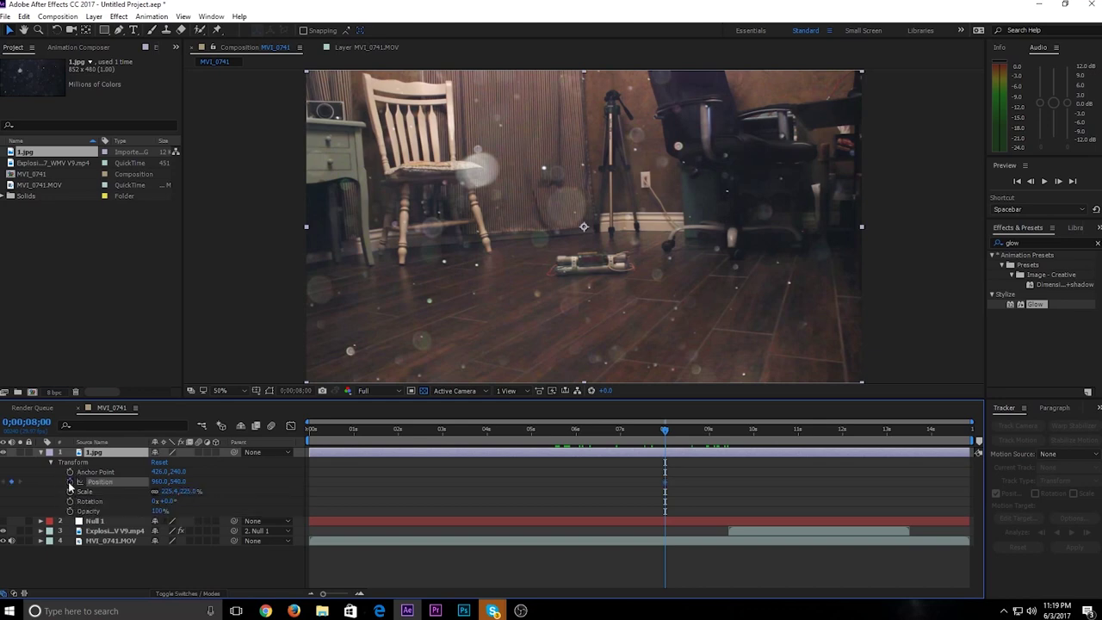
click(680, 429)
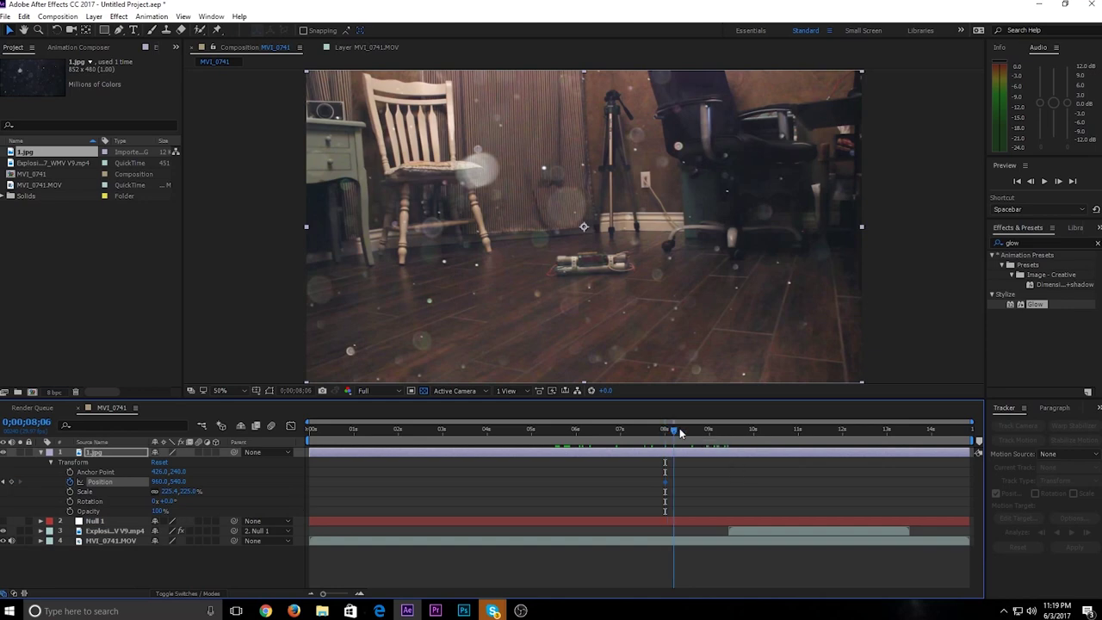
click(577, 230)
drag(564, 227, 535, 220)
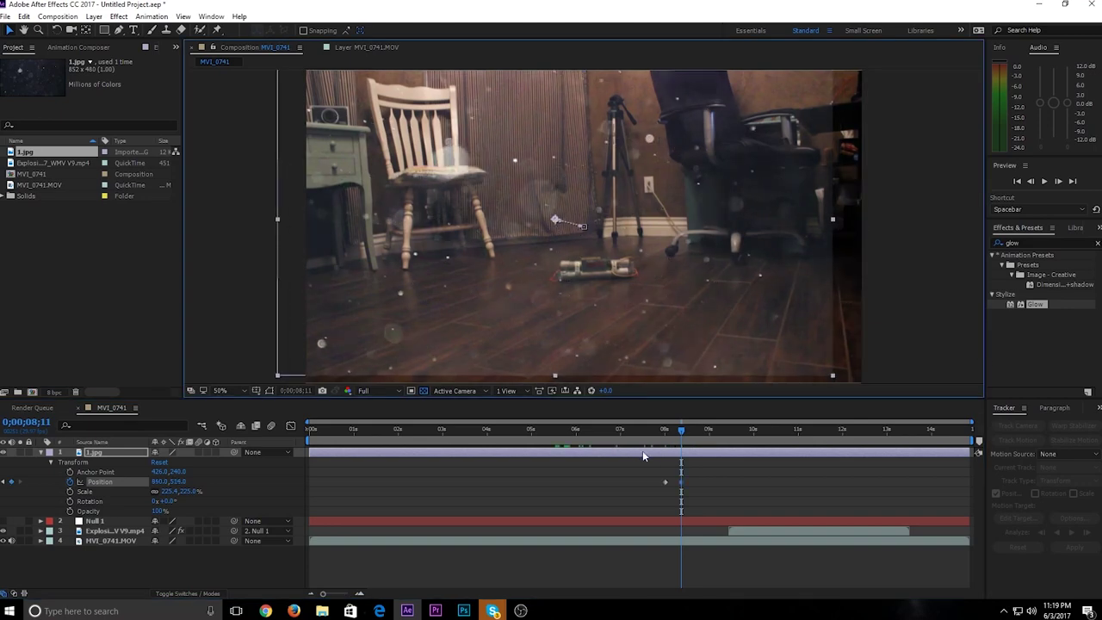
mouse_move(680, 432)
mouse_down()
mouse_move(658, 437)
mouse_move(682, 448)
mouse_move(664, 448)
mouse_up()
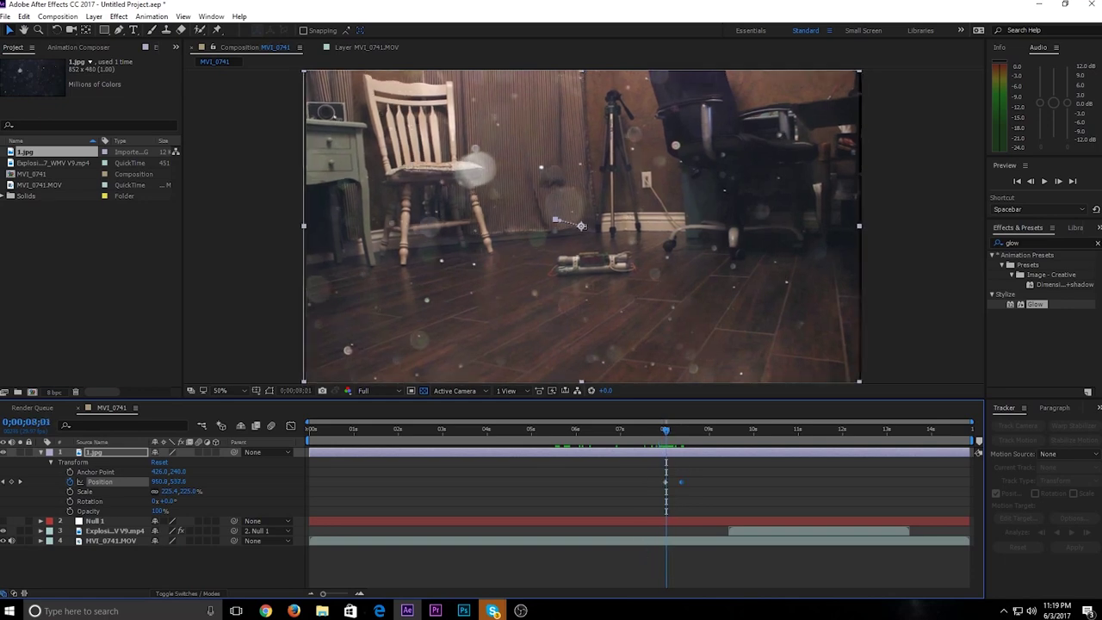
key(ctrl+z)
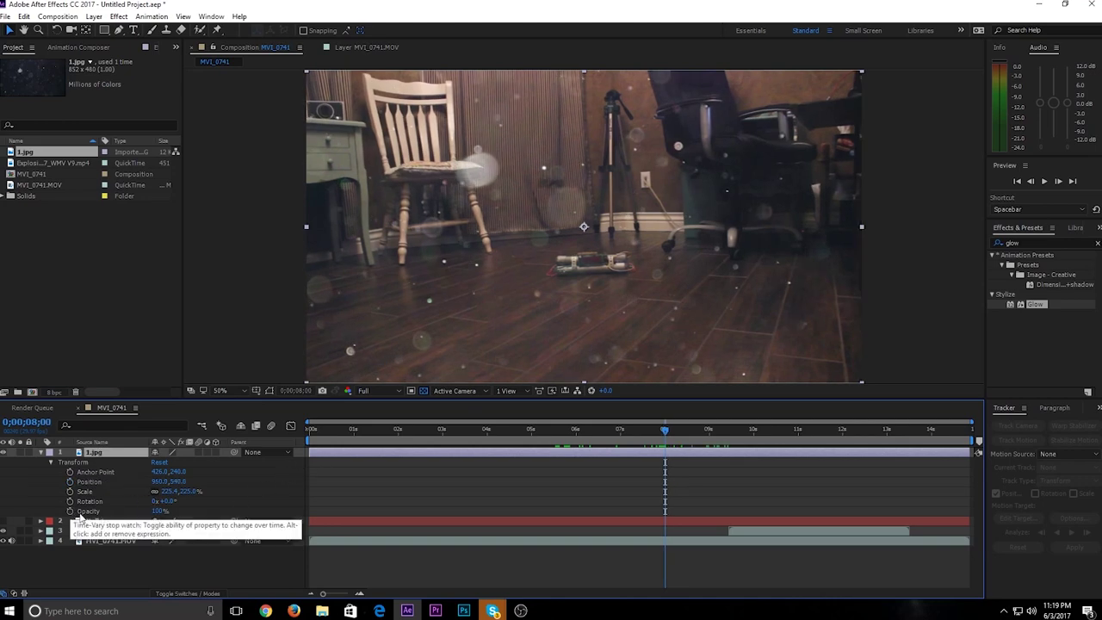
At 0;00;08;18, start keyframing the 1.jpg layer's Opacity with a value of 10%
click(711, 432)
click(691, 430)
drag(160, 513, 223, 517)
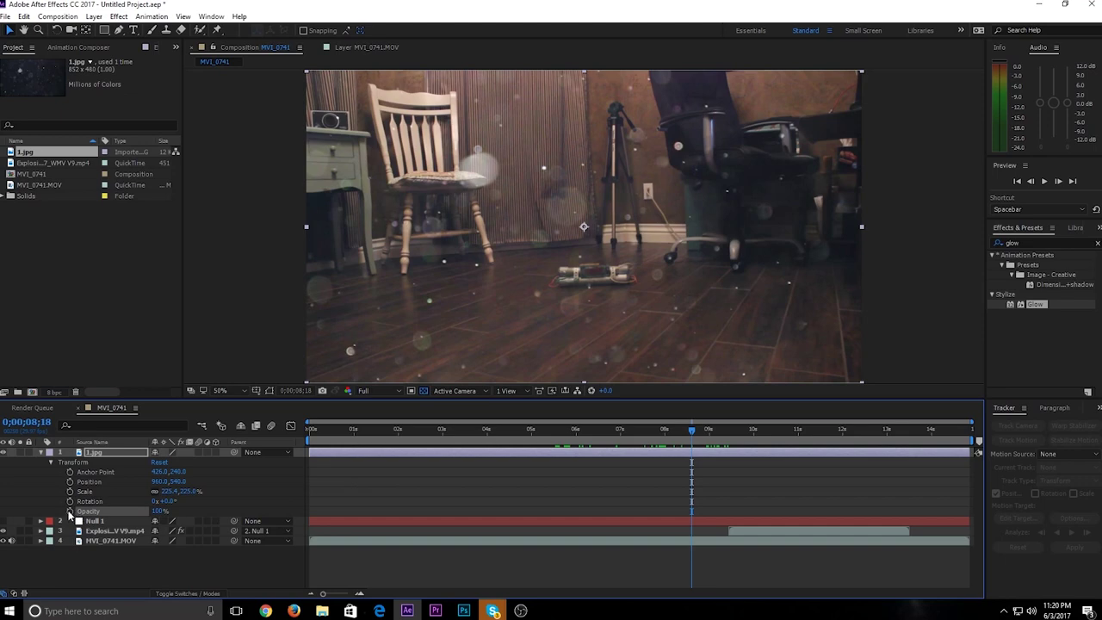
click(71, 513)
drag(160, 512, 100, 512)
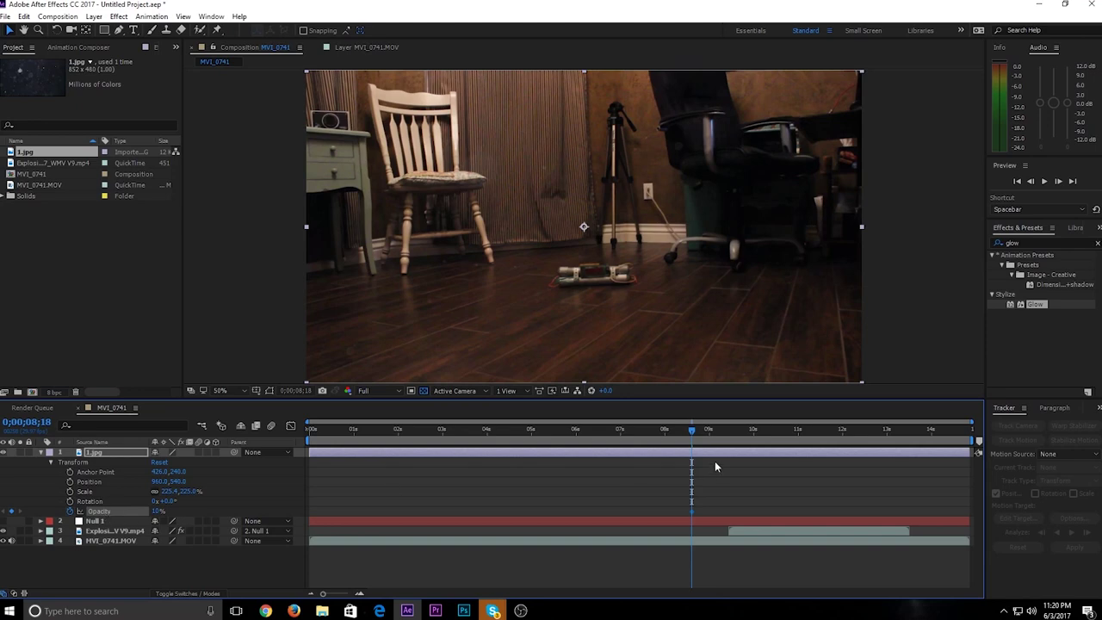
Add an Opacity keyframe holding 10% on the 1.jpg layer at 0;00;09;16, on the explosion's first flash
drag(694, 432, 732, 435)
key(Page_Up)
key(Page_Up)
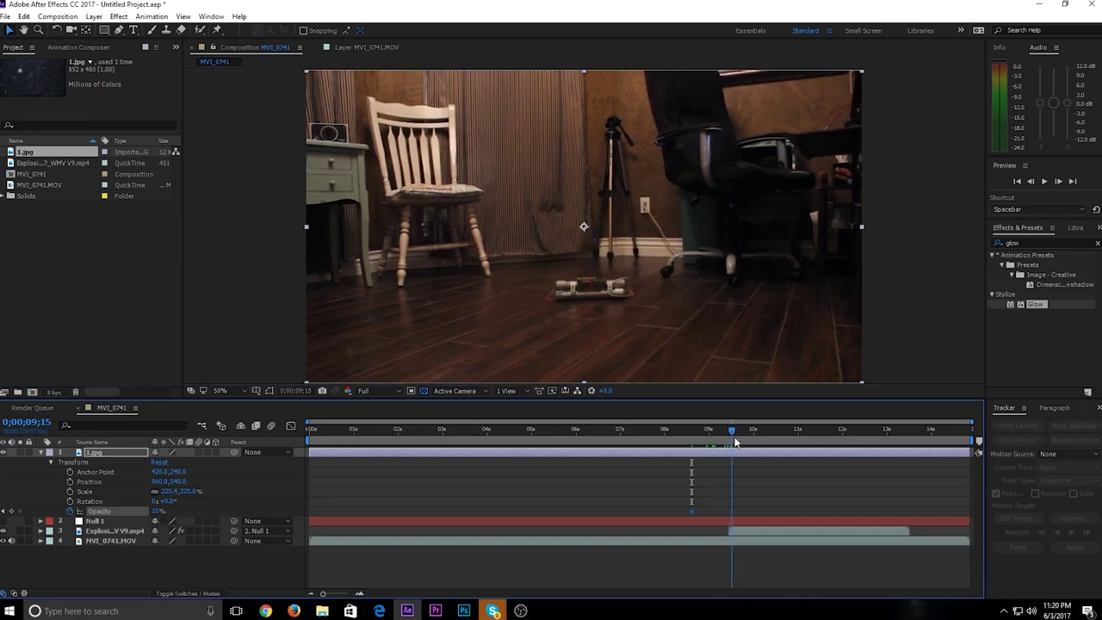
key(Page_Down)
key(Page_Down)
click(1031, 181)
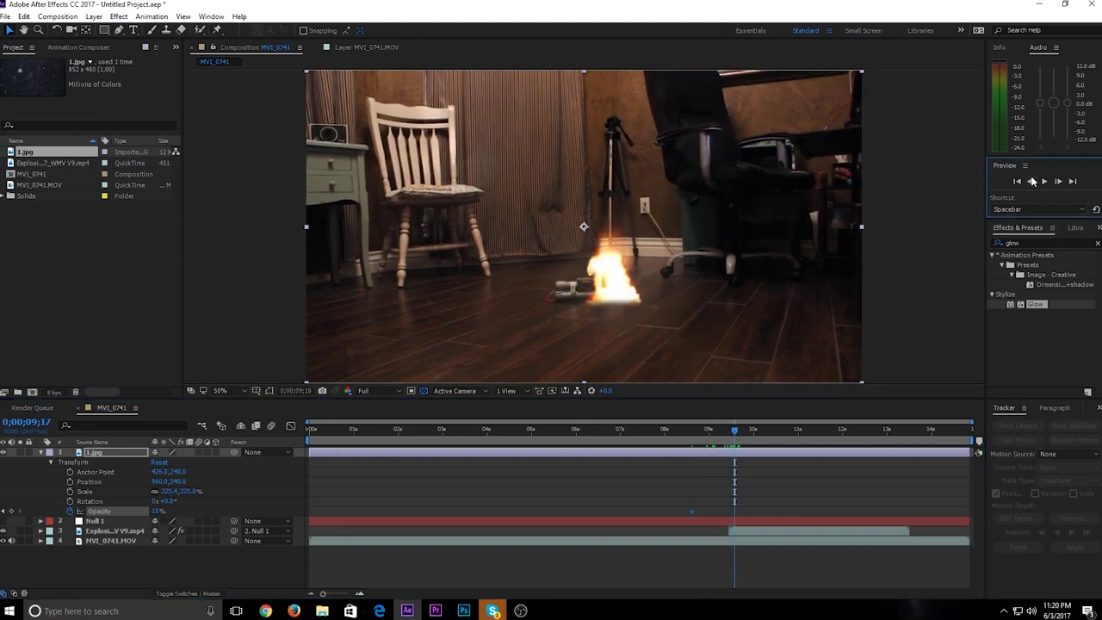
click(12, 513)
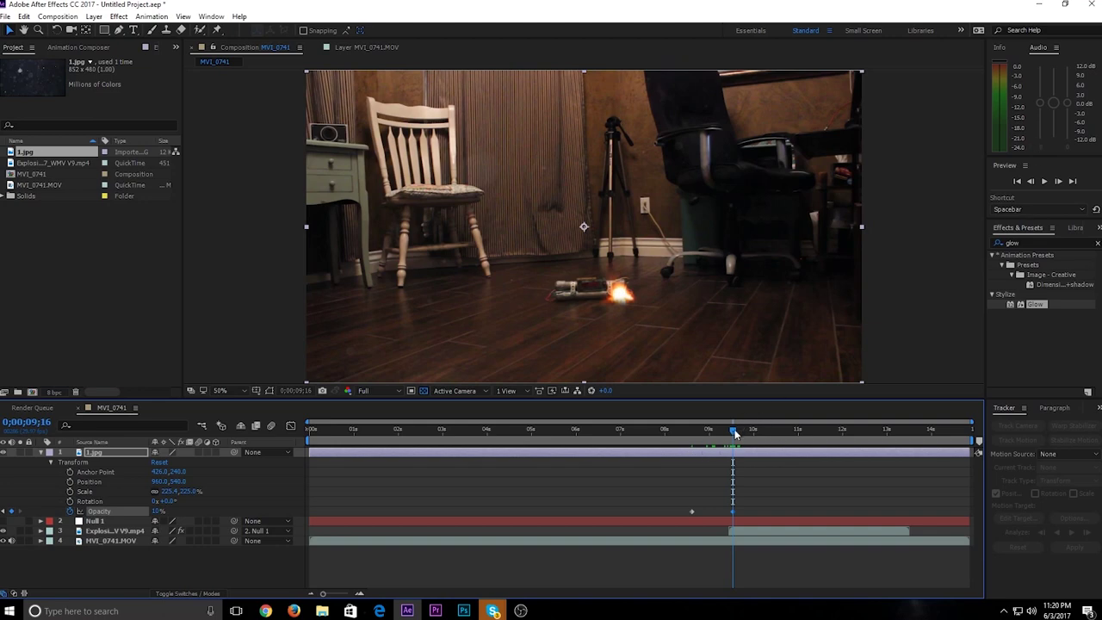
At 0;00;09;22, keyframe the 1.jpg layer's Opacity at 47%
drag(734, 433, 745, 437)
click(1032, 181)
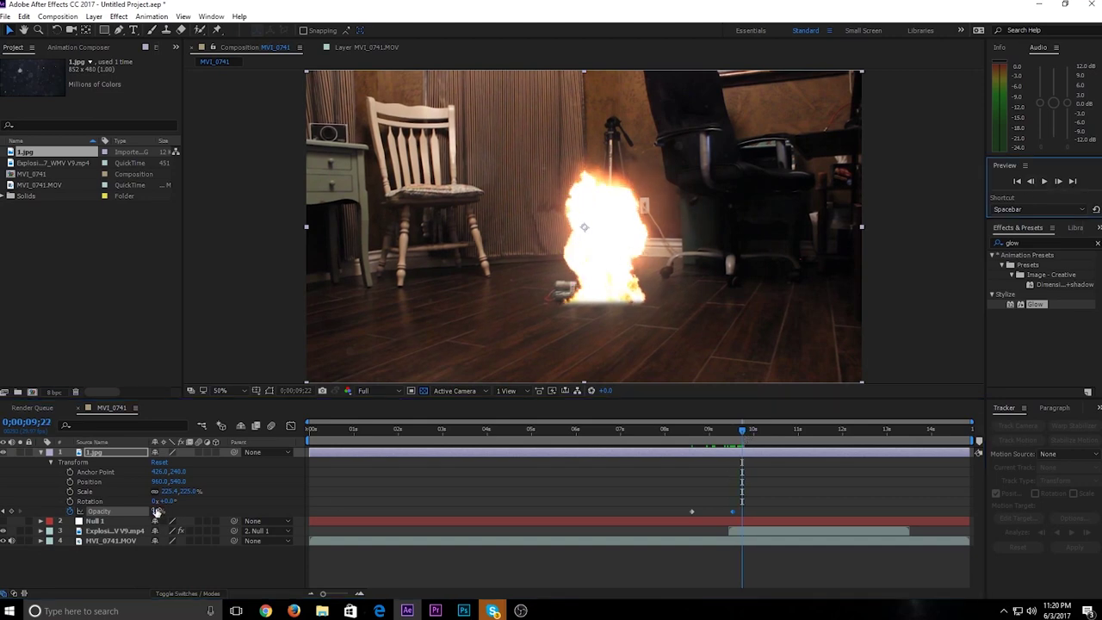
drag(158, 511, 180, 511)
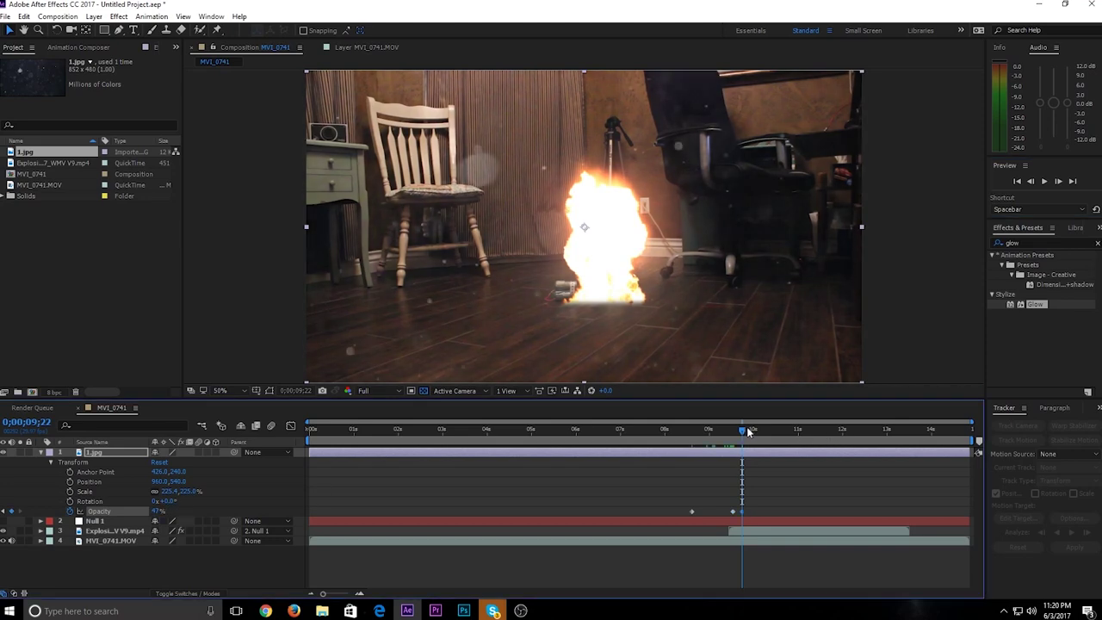
Keyframe the 1.jpg layer's Opacity at 24% at 0;00;10;13 and at 10% at 0;00;11;02
drag(751, 430, 772, 437)
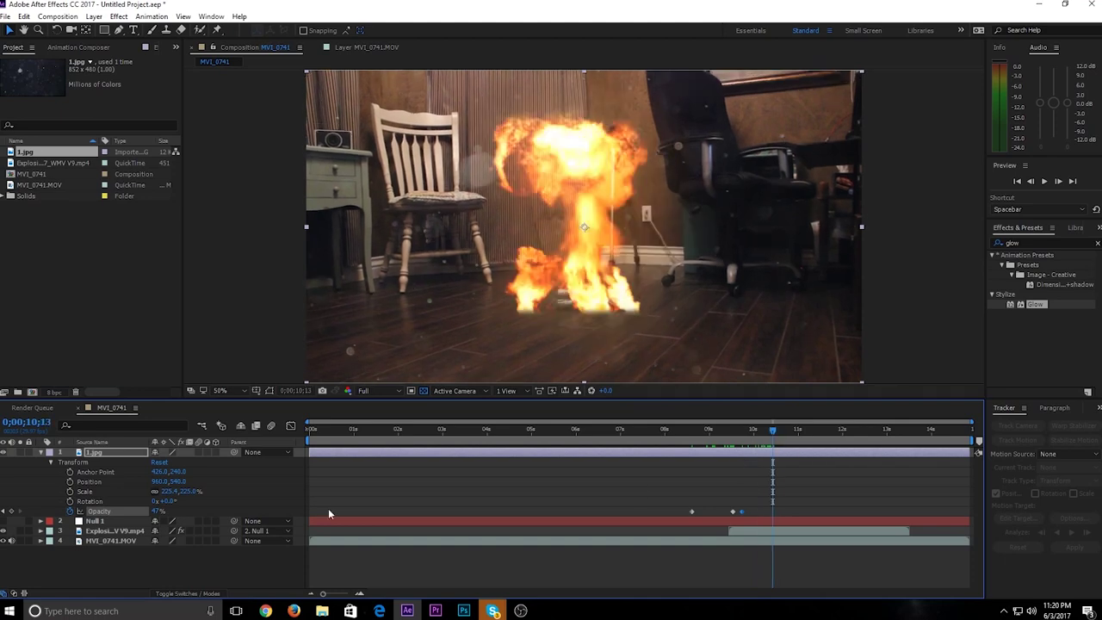
drag(154, 513, 127, 510)
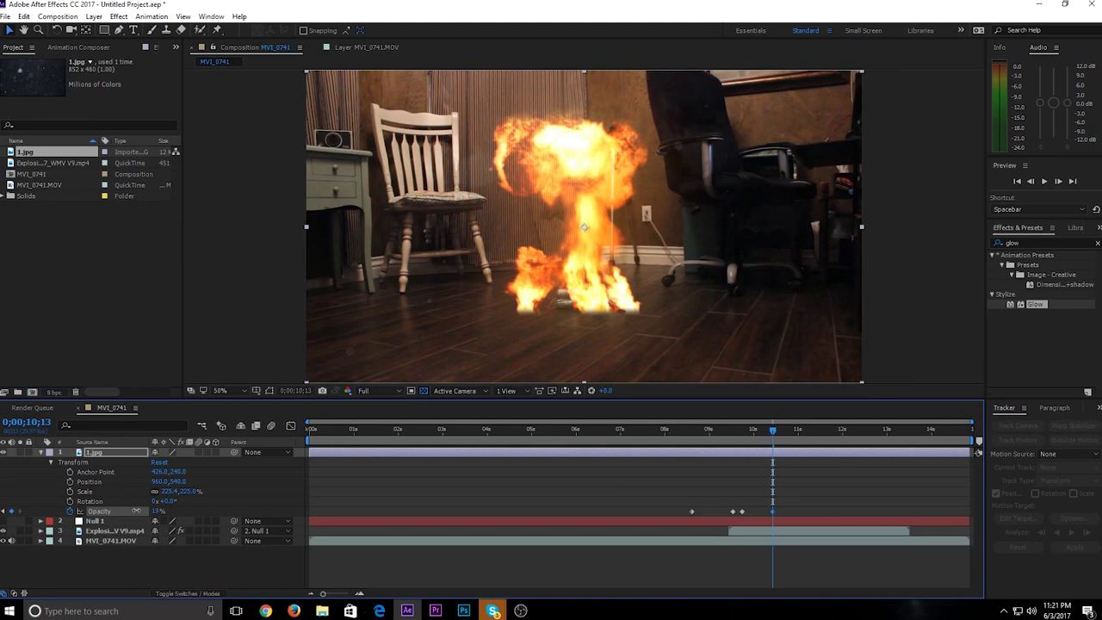
drag(138, 511, 140, 511)
drag(773, 435, 801, 445)
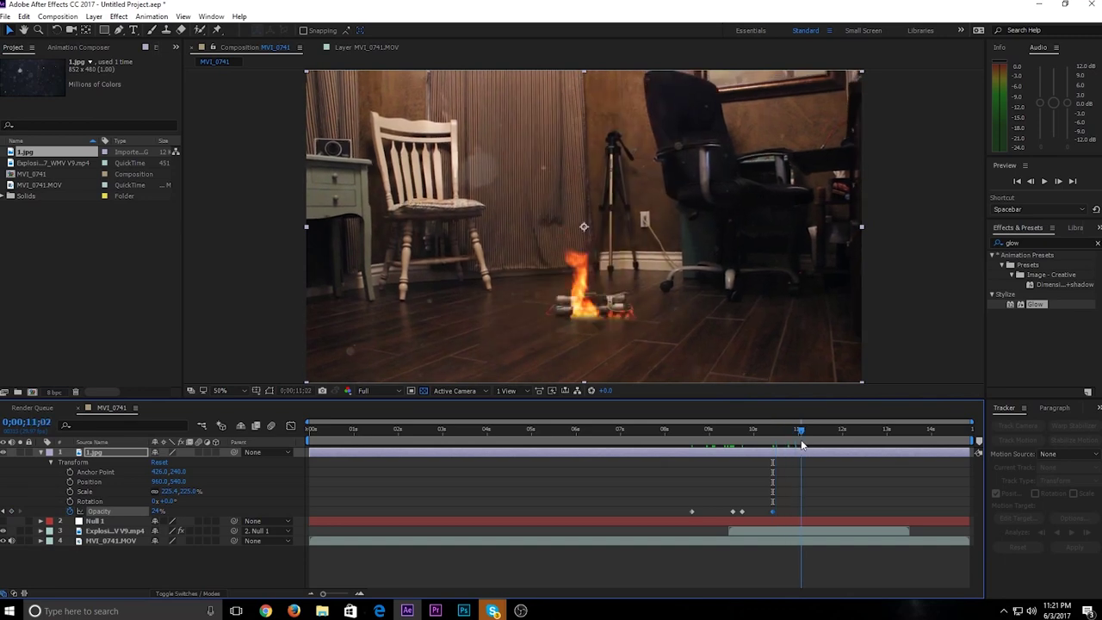
drag(157, 511, 144, 510)
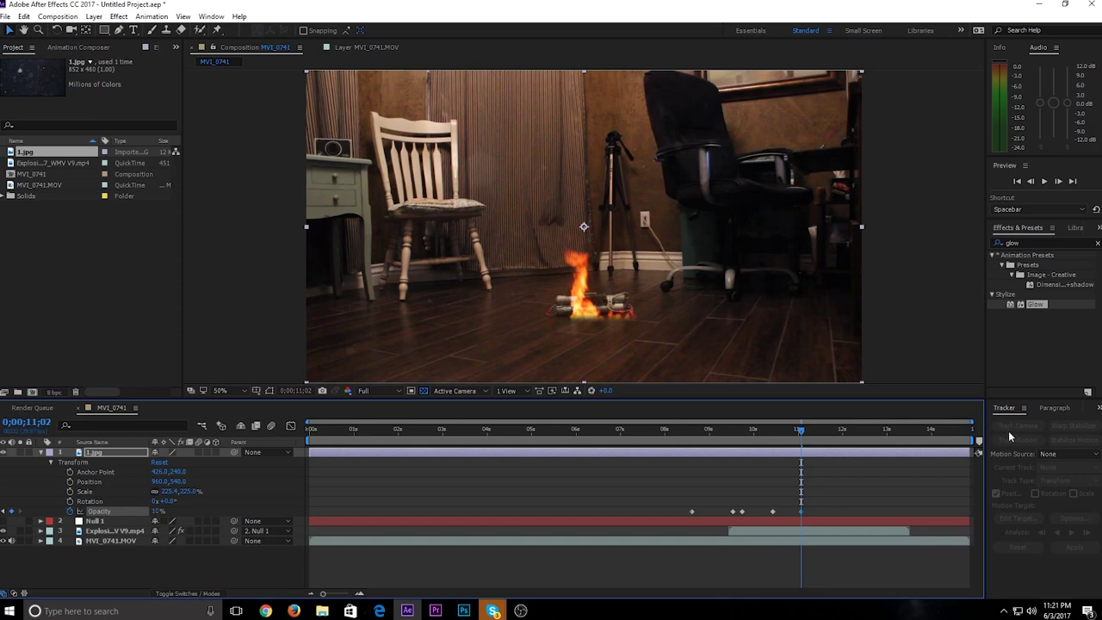
Review the lens dirt's opacity changes from the start of the clip through the explosion, and collapse the 1.jpg layer's properties
drag(749, 435, 323, 482)
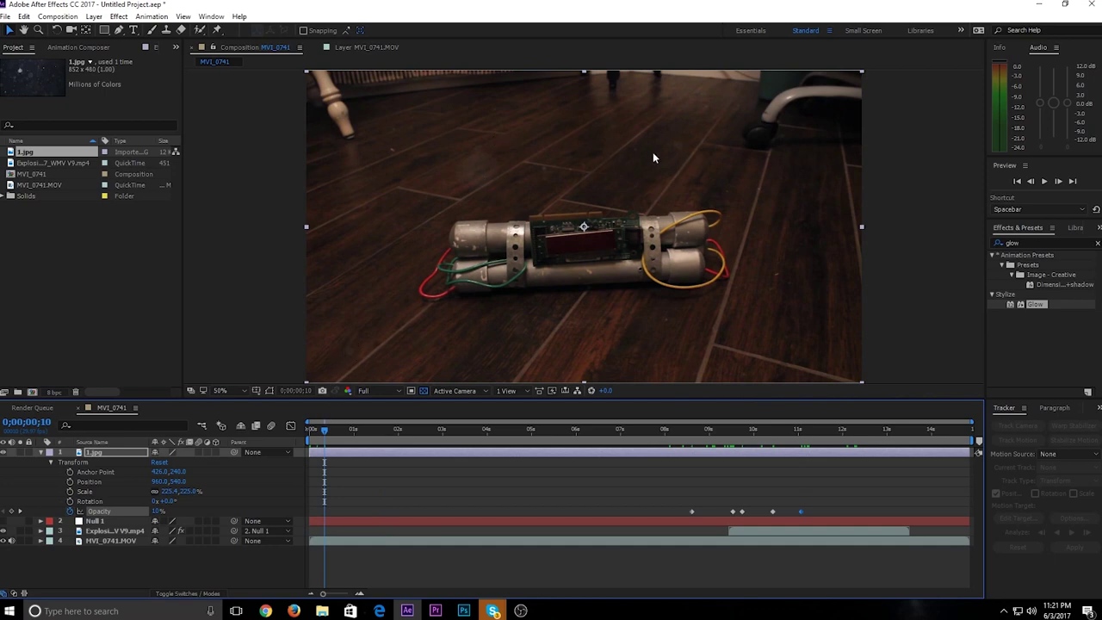
drag(482, 429, 575, 428)
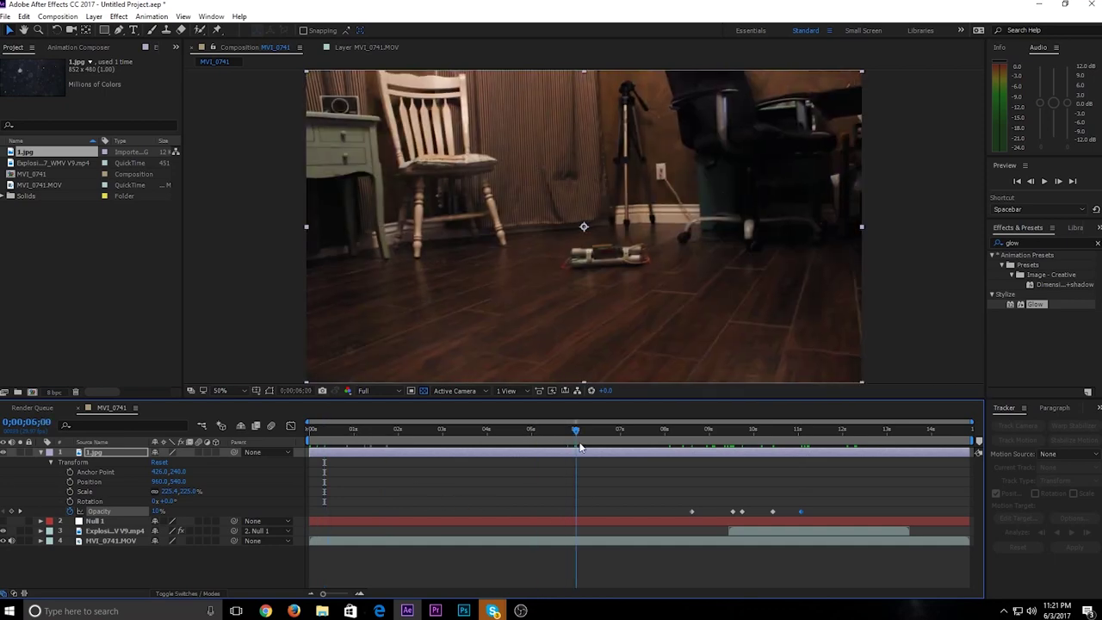
drag(675, 451, 761, 449)
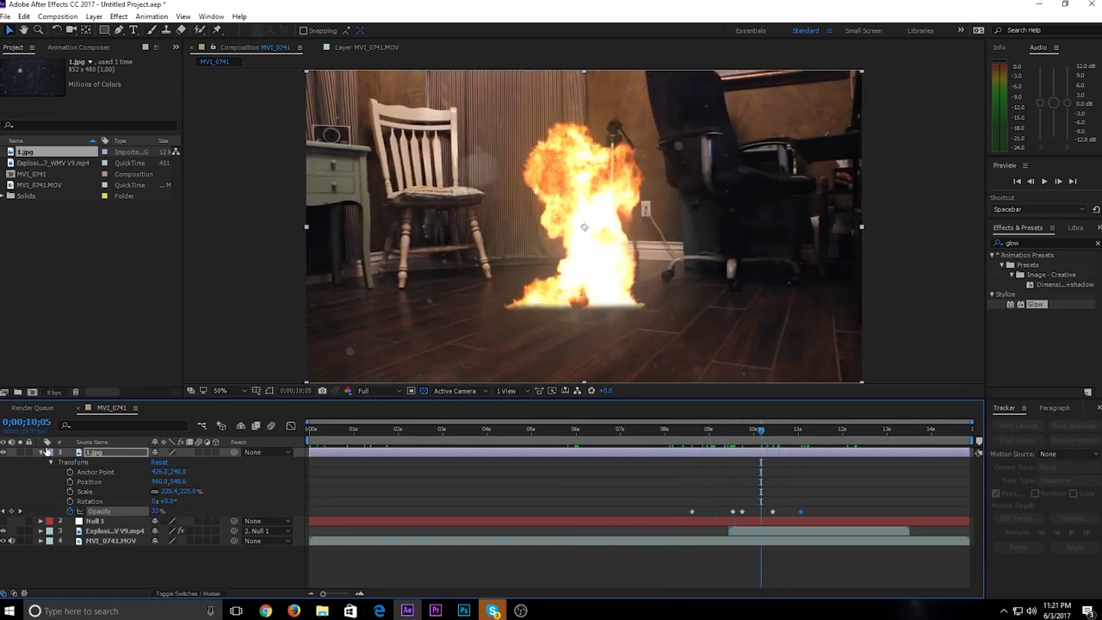
click(42, 451)
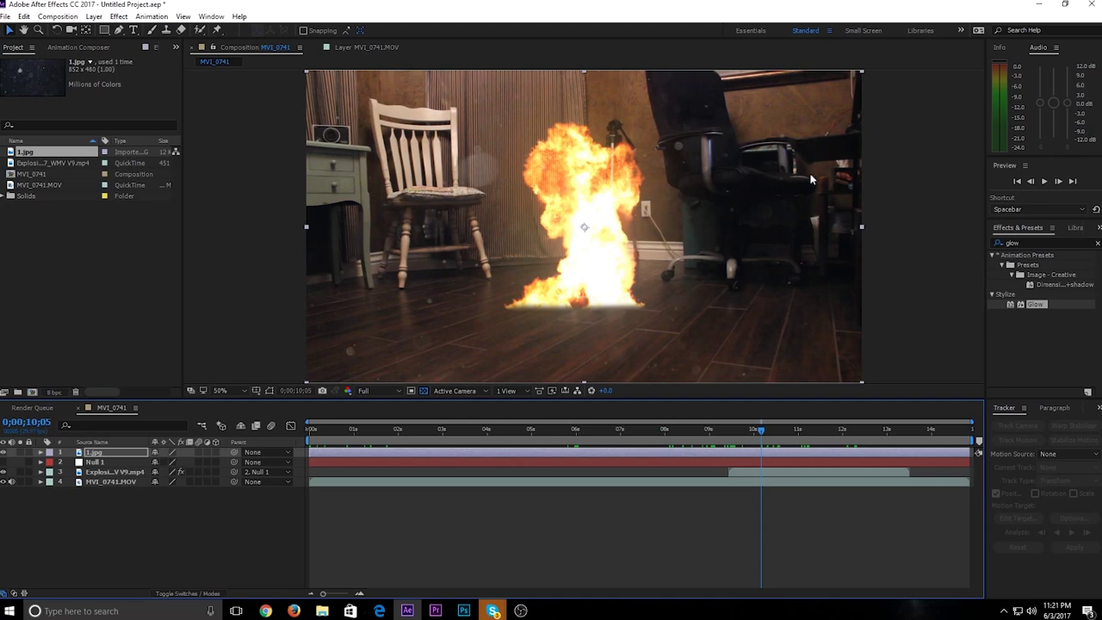
Find the Gaussian Blur effect, apply it to the 1.jpg layer and set its Blurriness to 8.9
double_click(1030, 242)
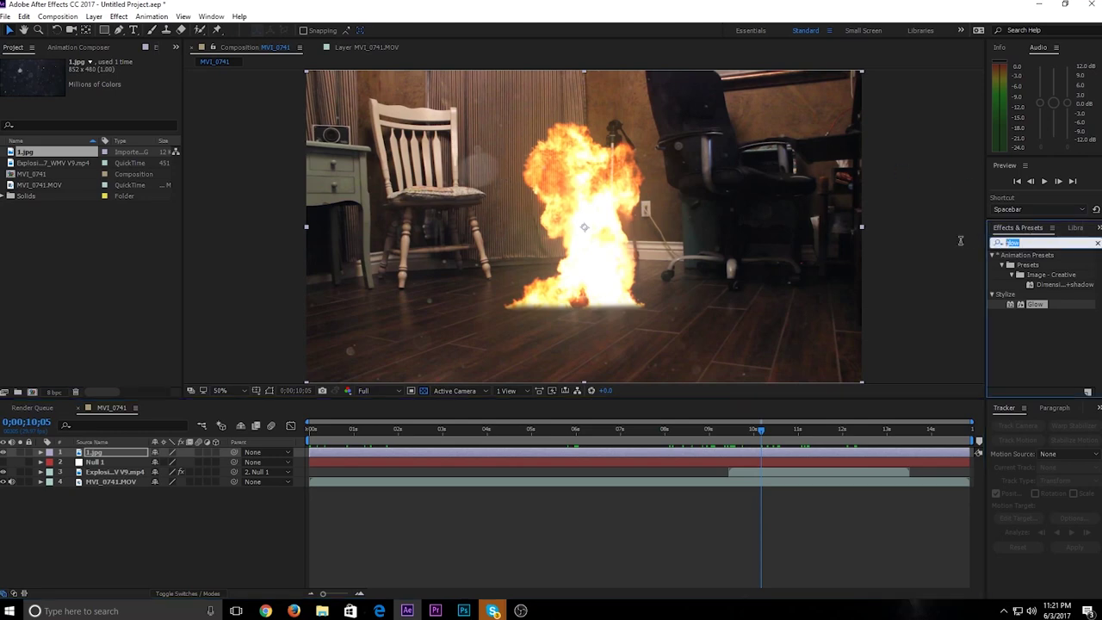
key(BackSpace)
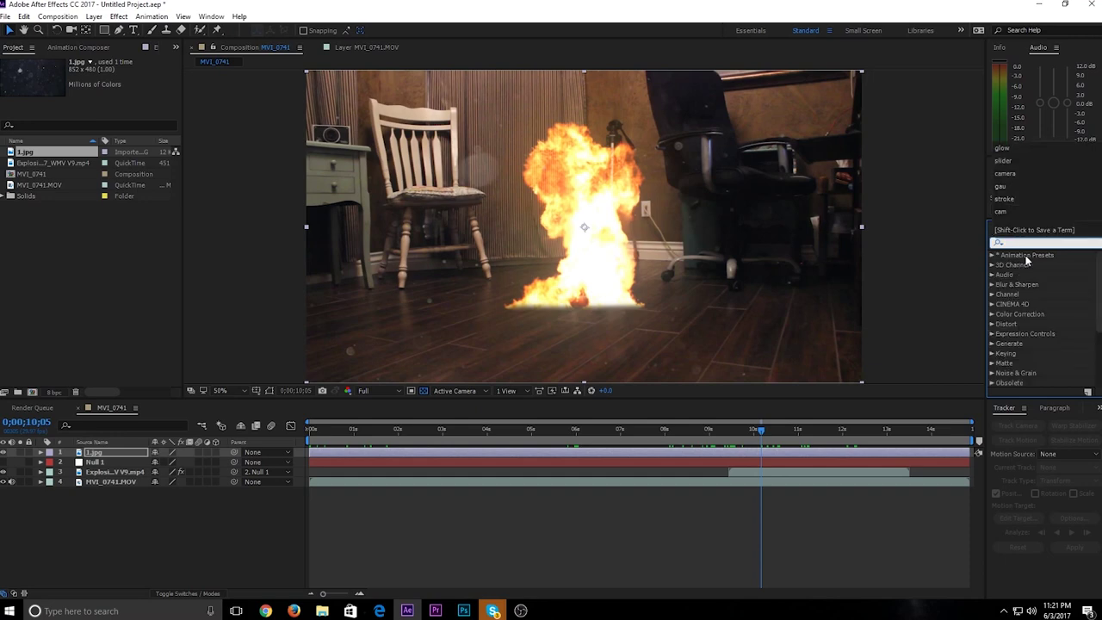
text(gaus)
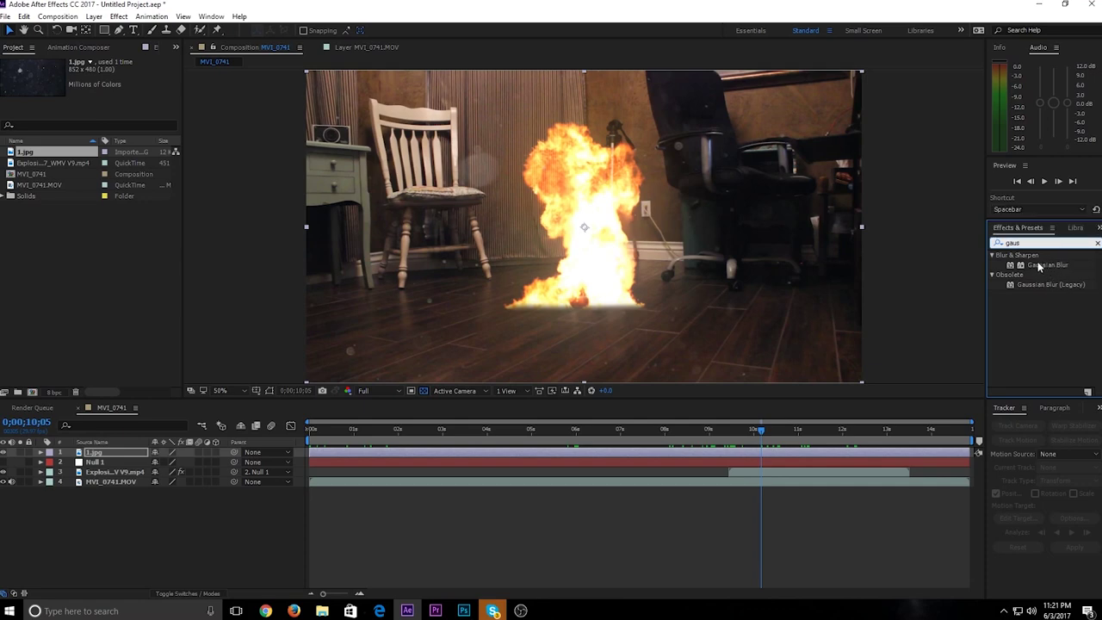
drag(1039, 262, 557, 453)
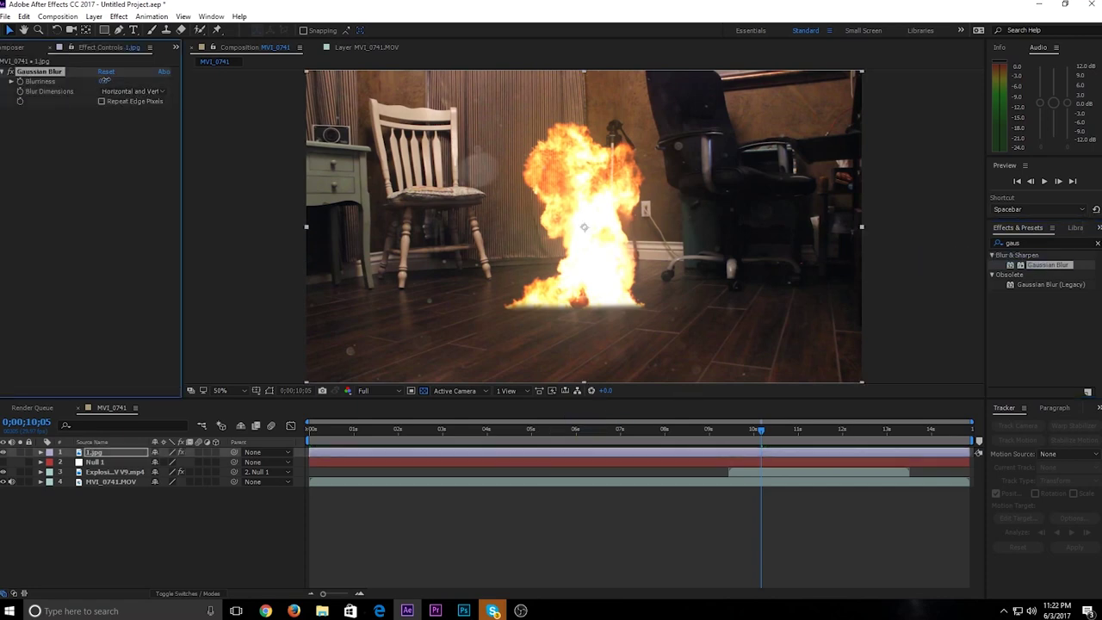
drag(119, 80, 162, 85)
drag(757, 429, 777, 454)
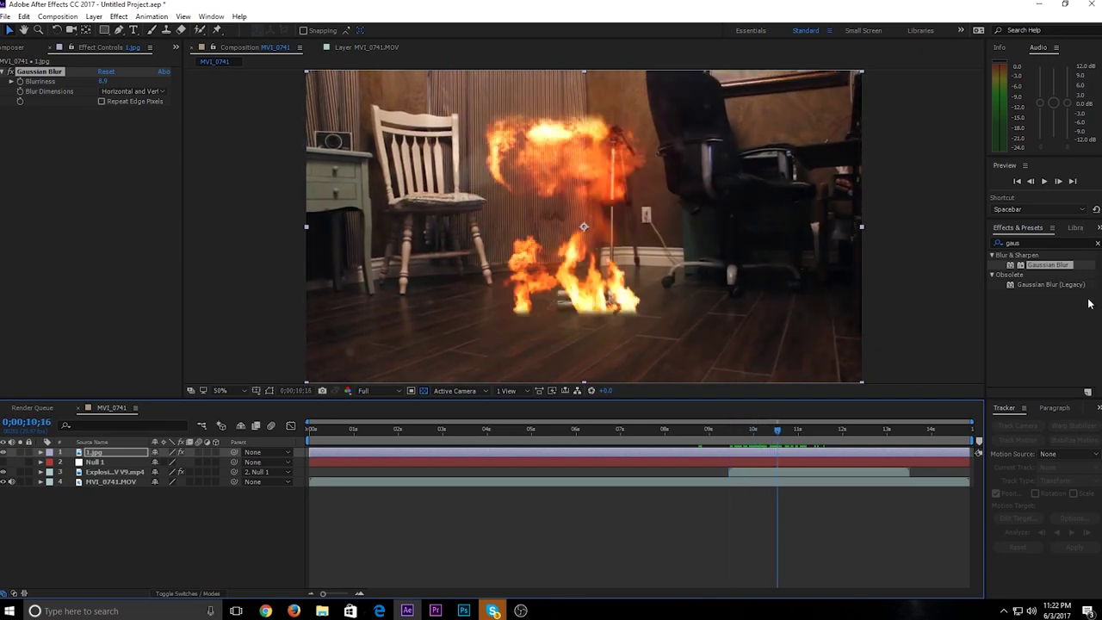
Create a new adjustment layer above all layers and apply the Camera Lens Blur effect to it
click(1034, 243)
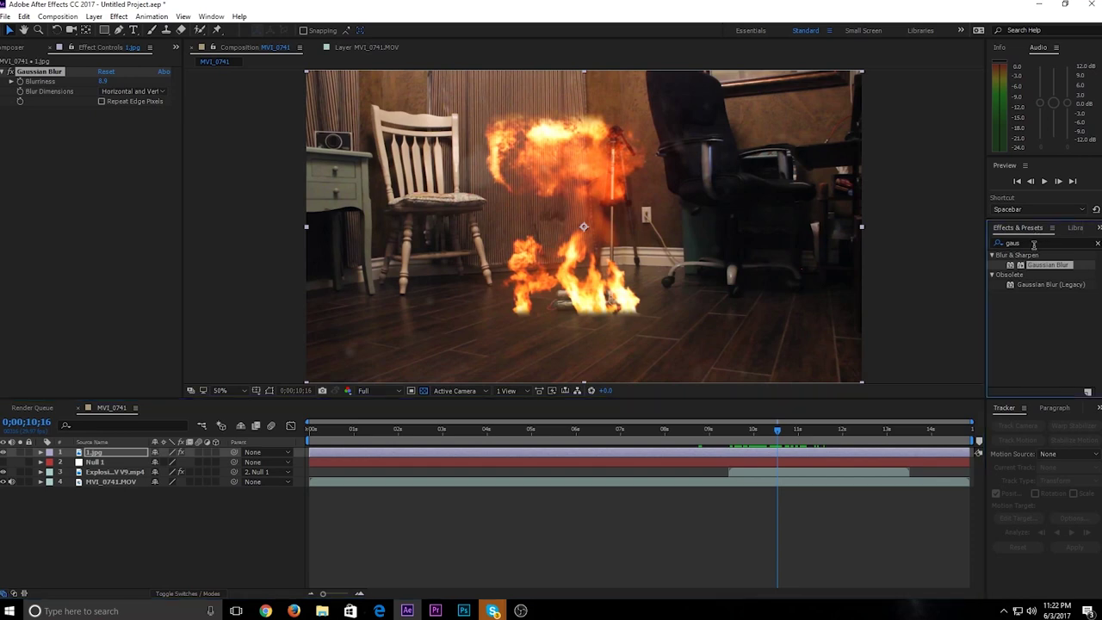
drag(1033, 243, 956, 251)
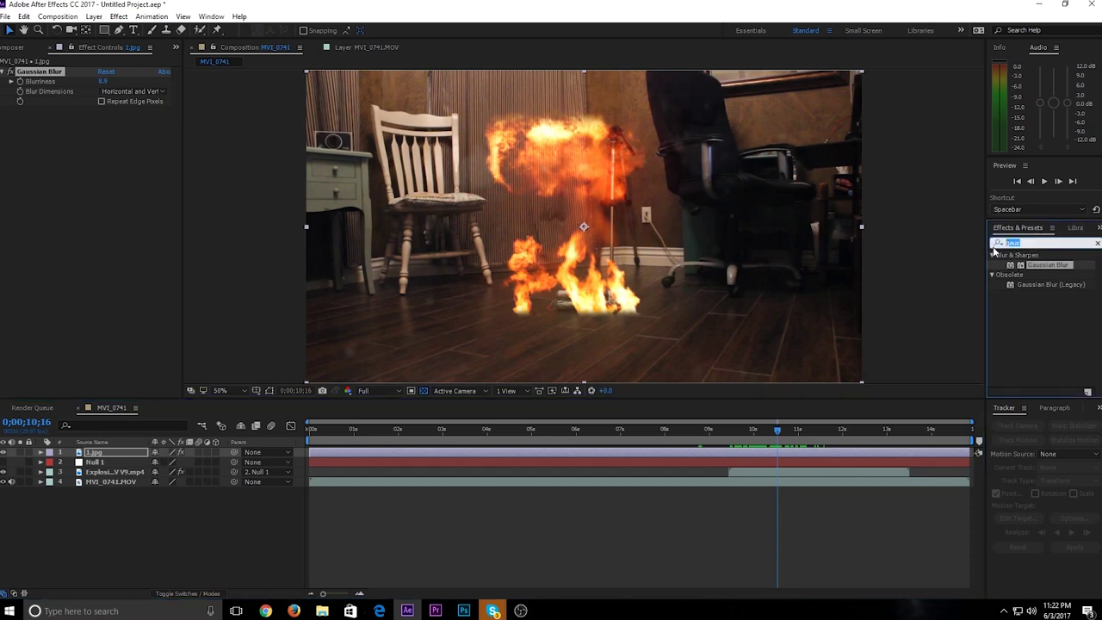
key(BackSpace)
click(995, 245)
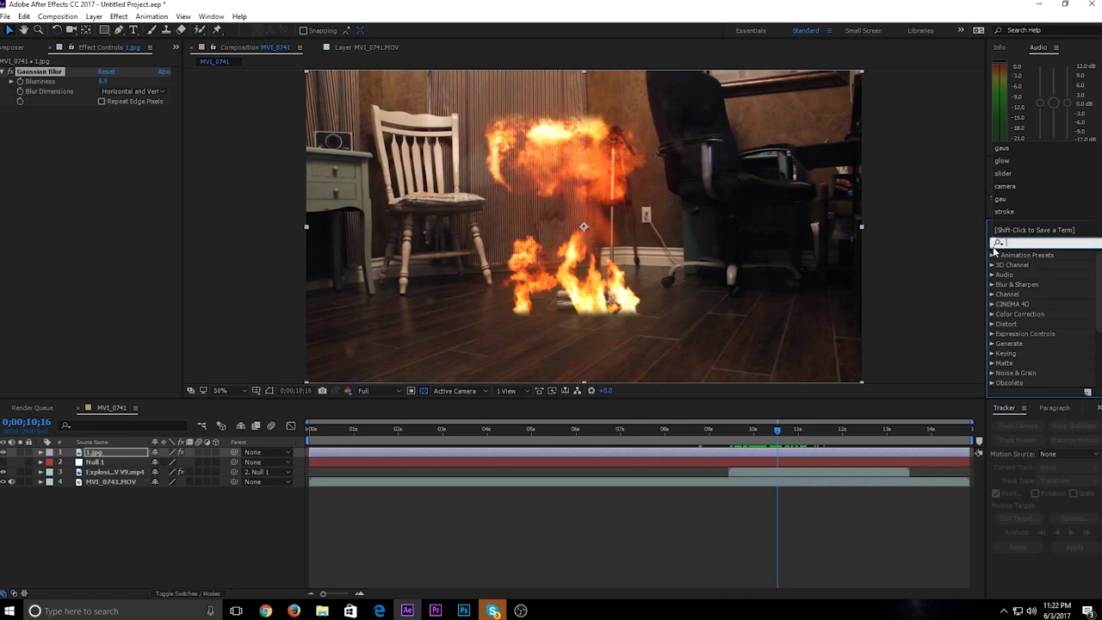
text(camera)
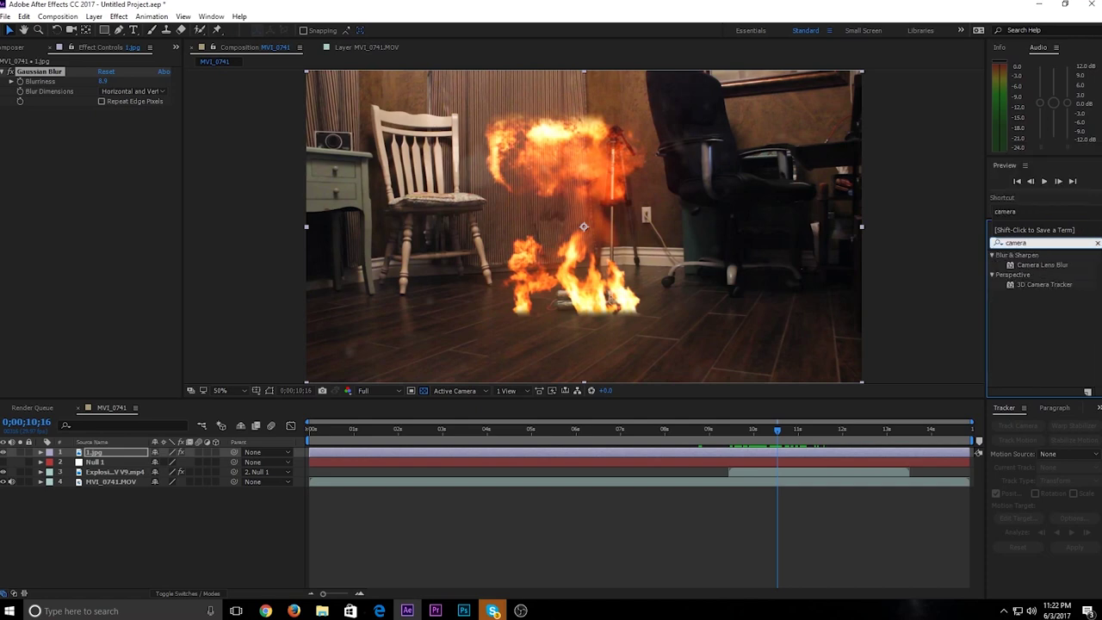
click(799, 507)
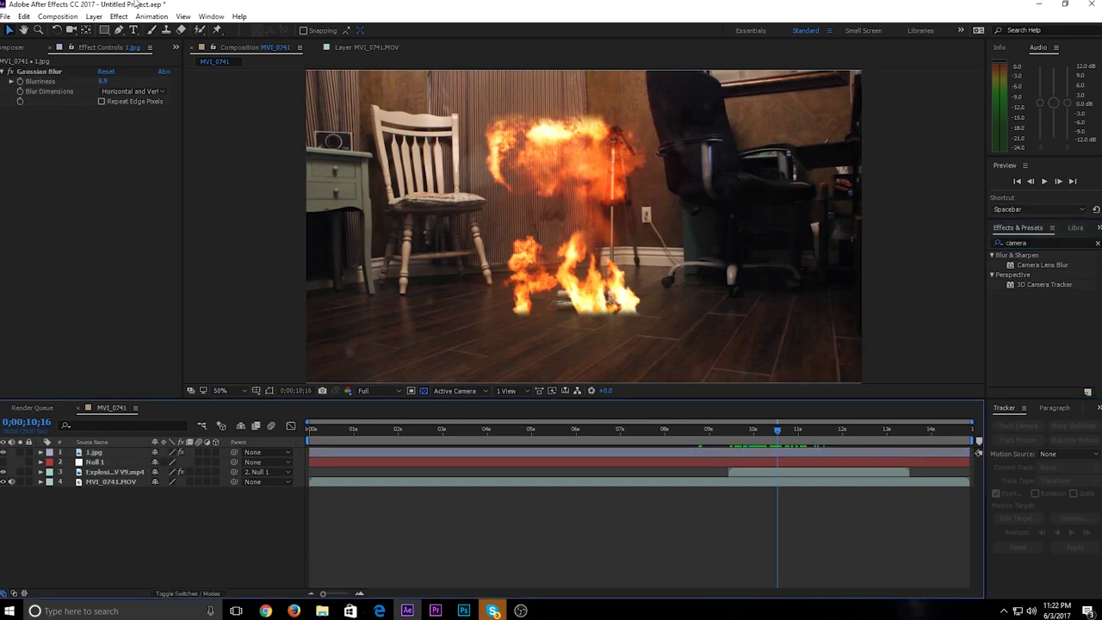
click(94, 17)
mouse_move(110, 35)
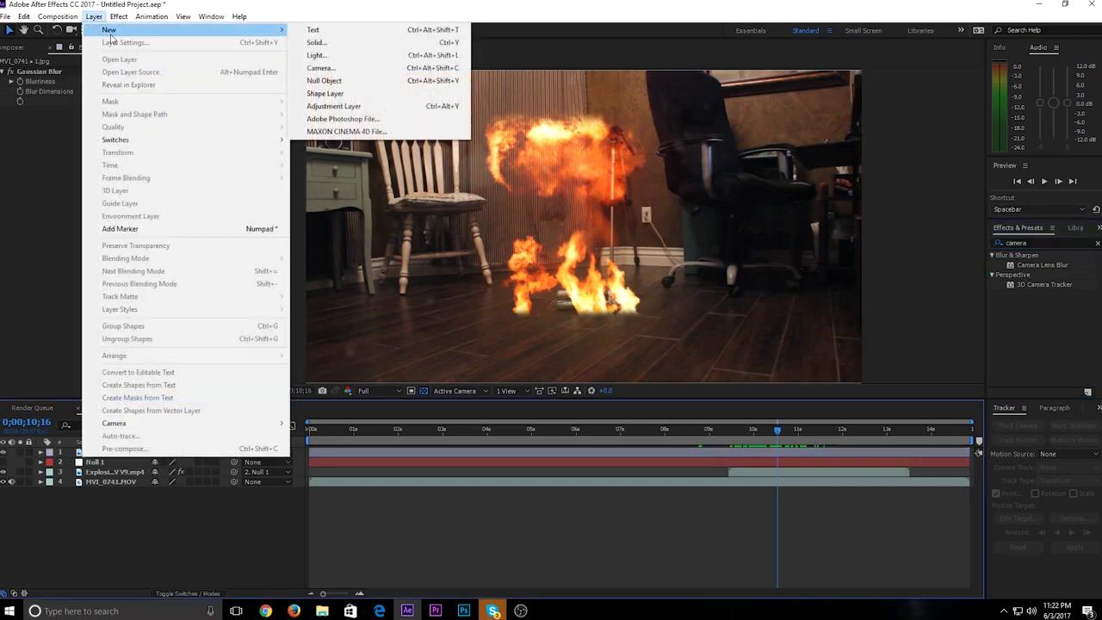
click(333, 106)
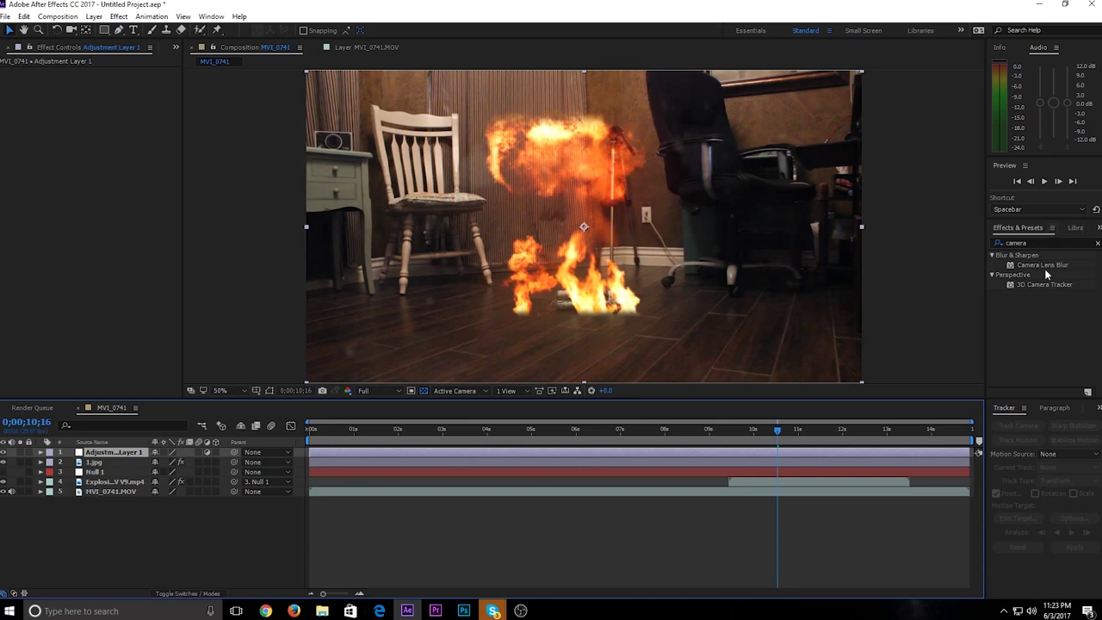
drag(1042, 265, 799, 455)
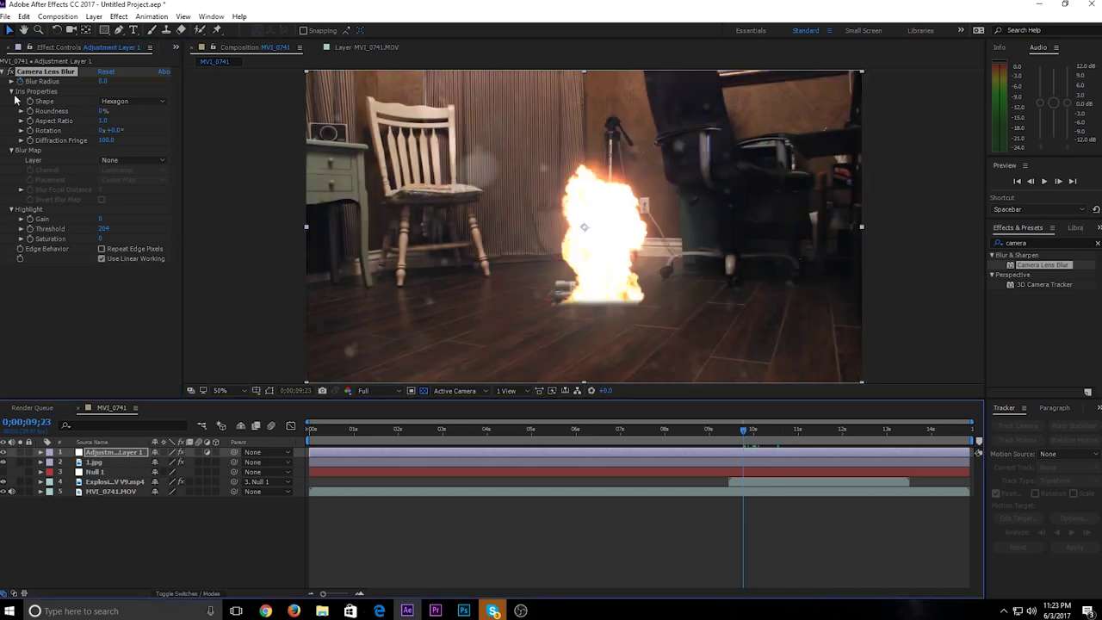
Keyframe the Camera Lens Blur's Blur Radius at 0 at 0;00;09;23, 9.0 at 0;00;09;29 and 0 at 0;00;10;05
click(20, 80)
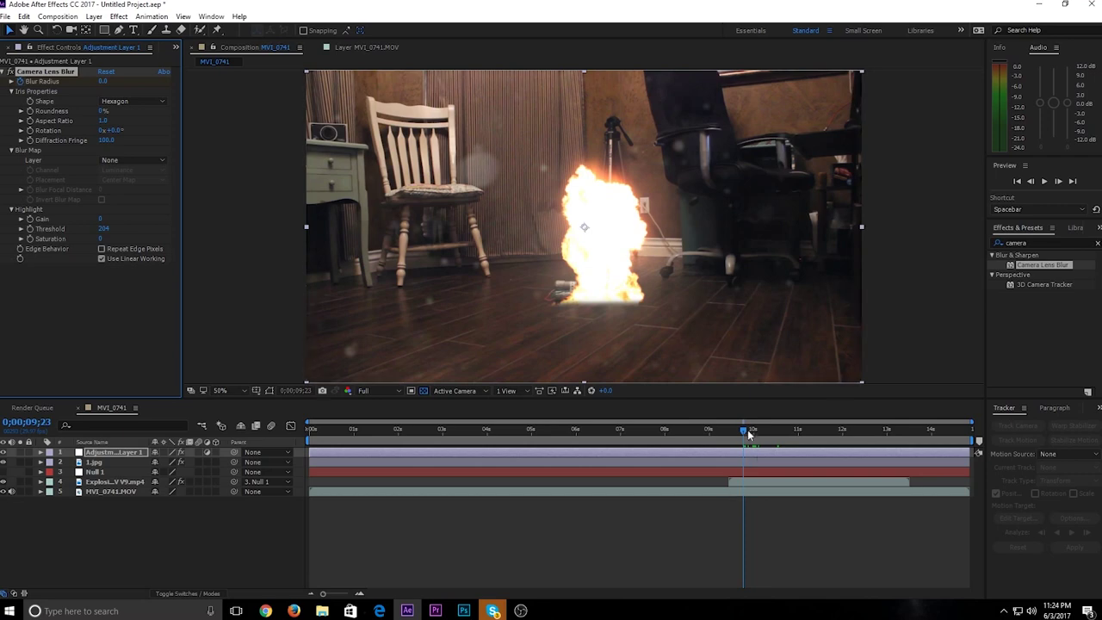
drag(743, 430, 752, 433)
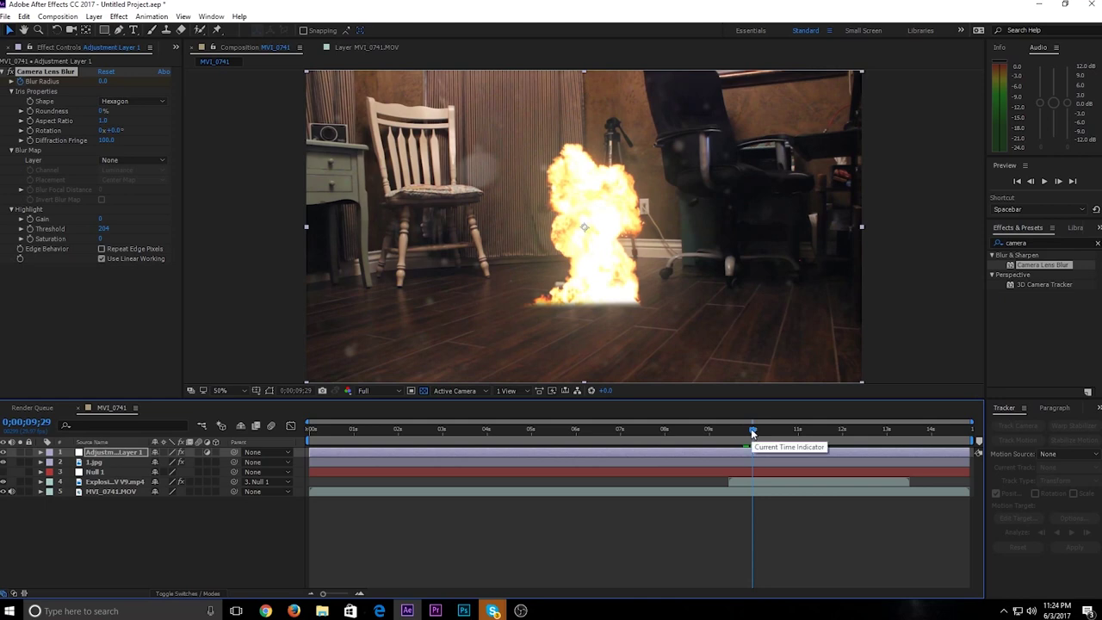
drag(101, 80, 107, 85)
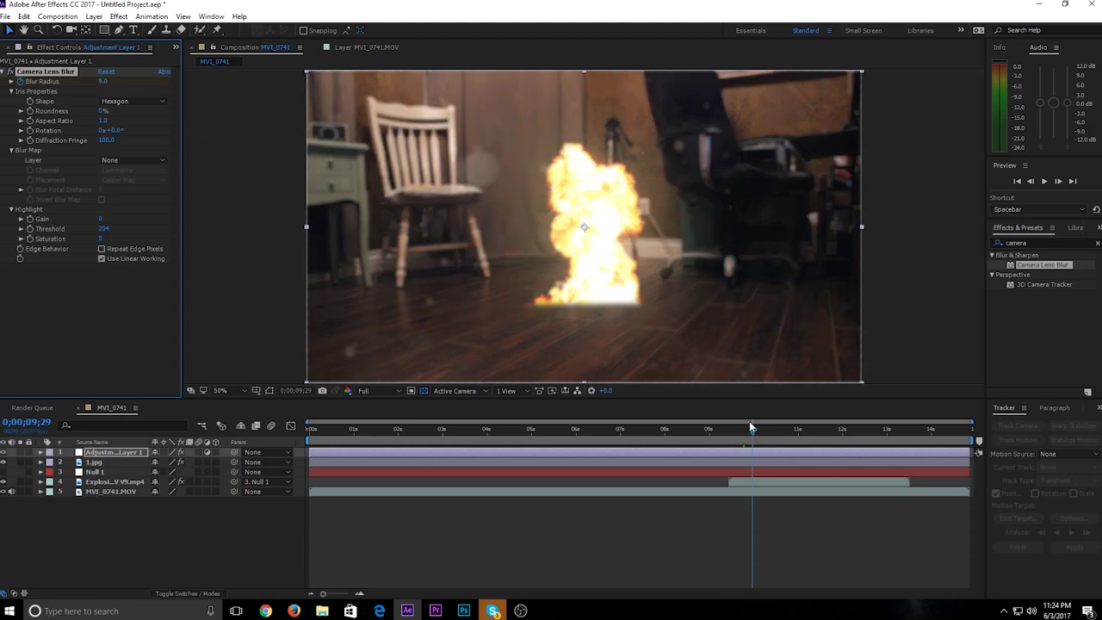
drag(753, 431, 760, 436)
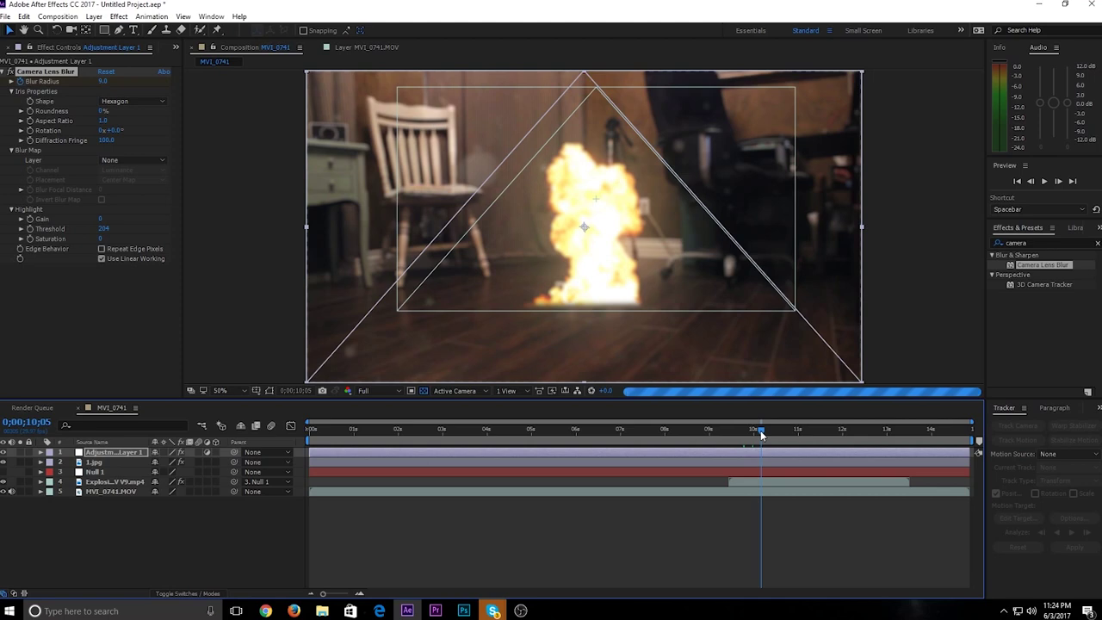
click(87, 80)
drag(87, 80, 81, 78)
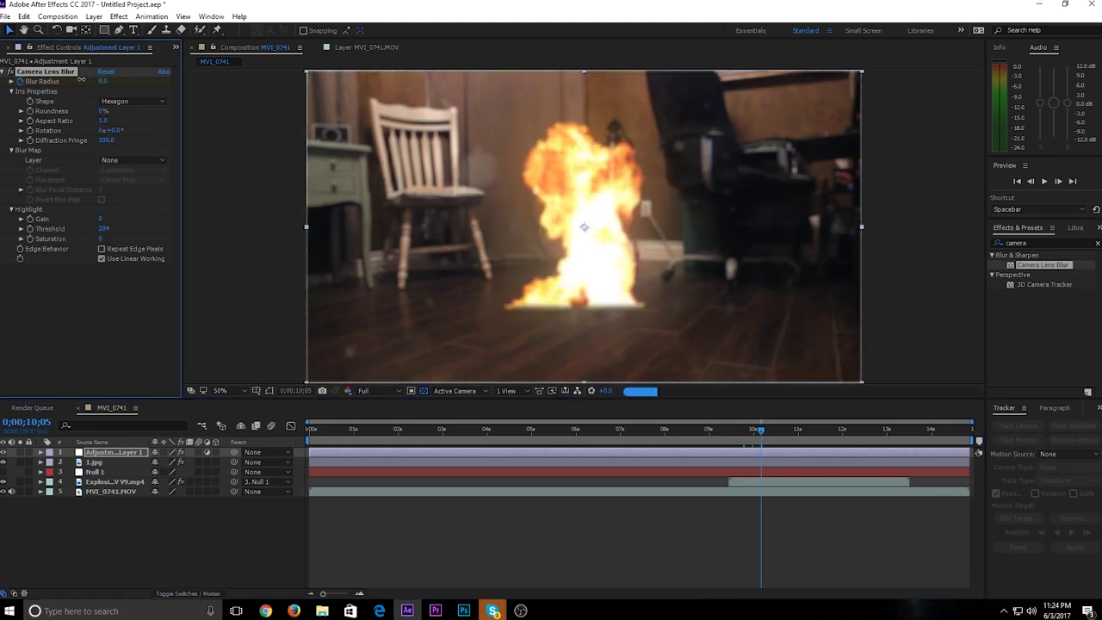
Preview the explosion from 0;00;09;21 and scrub through the blast to check the animated lens blur
click(740, 429)
key(space)
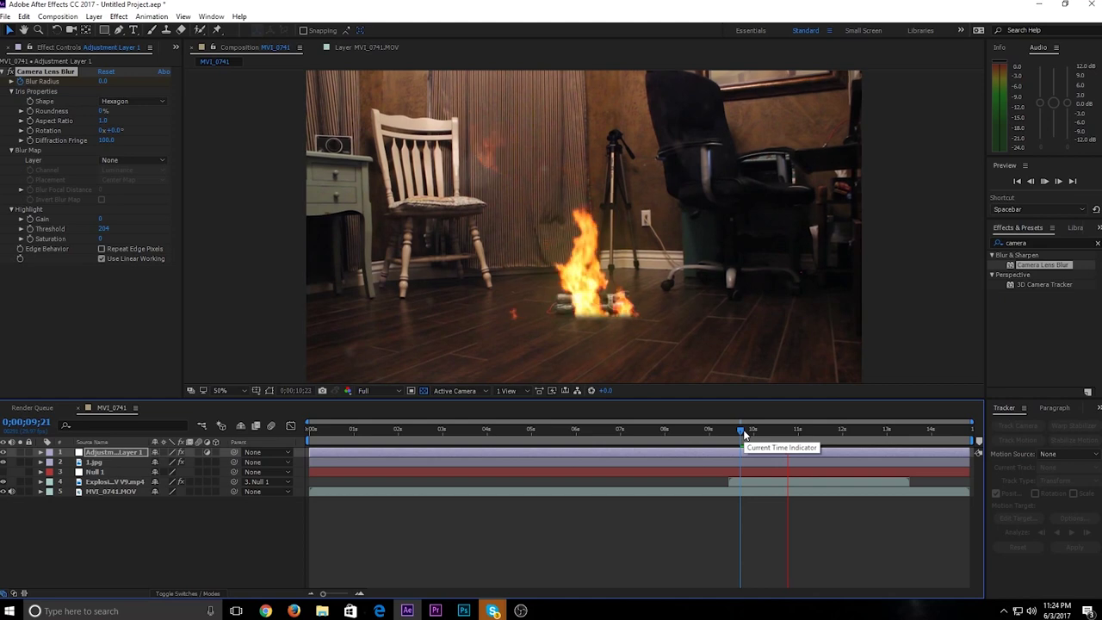
key(space)
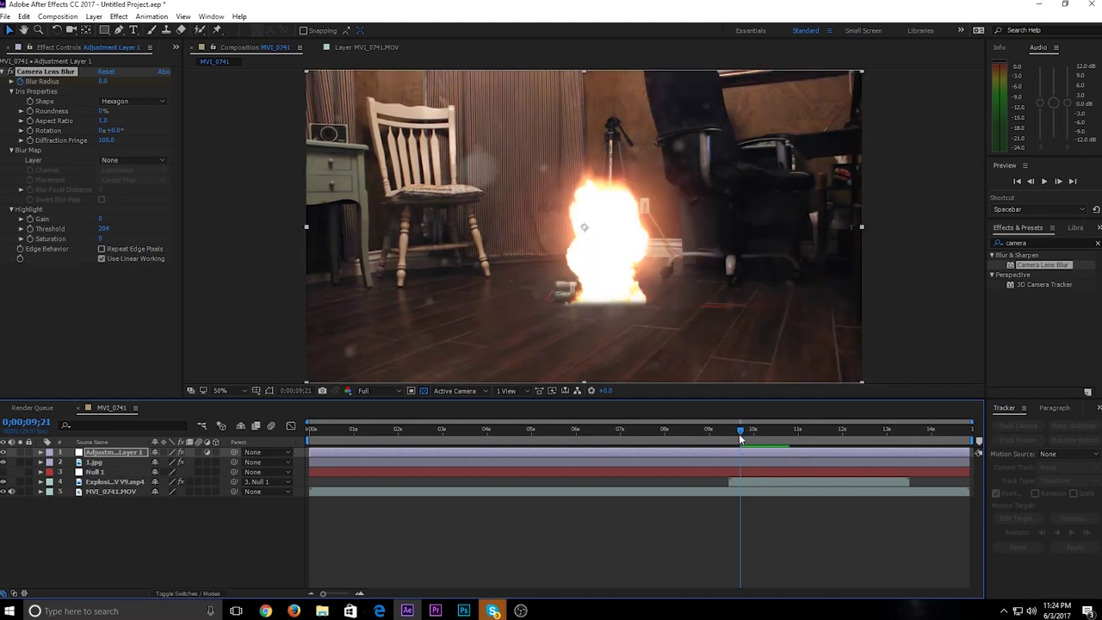
key(space)
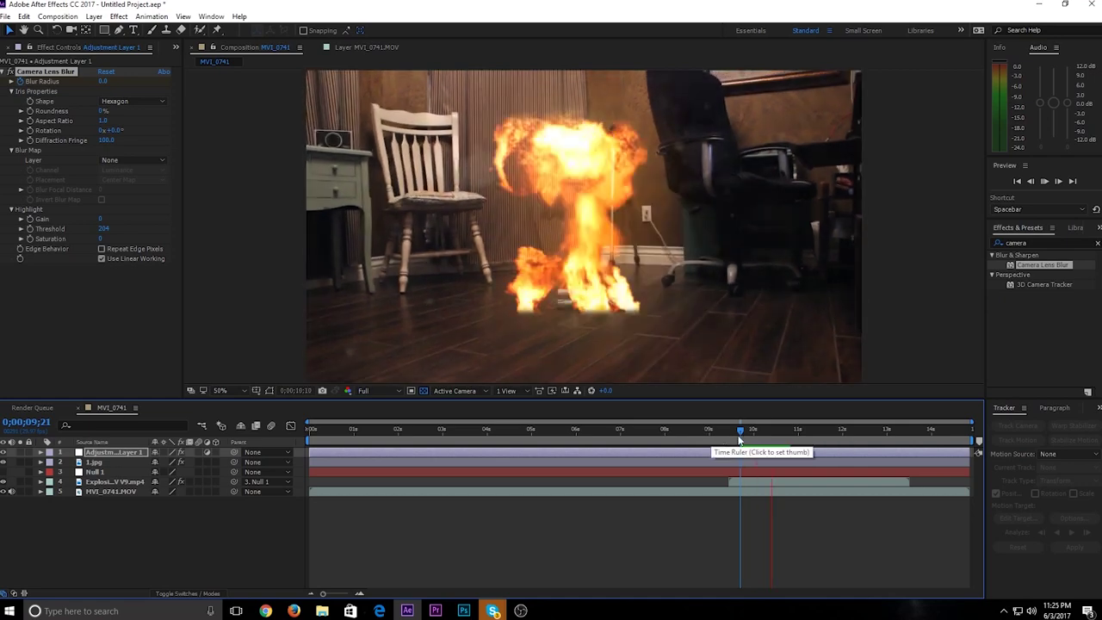
key(space)
key(space)
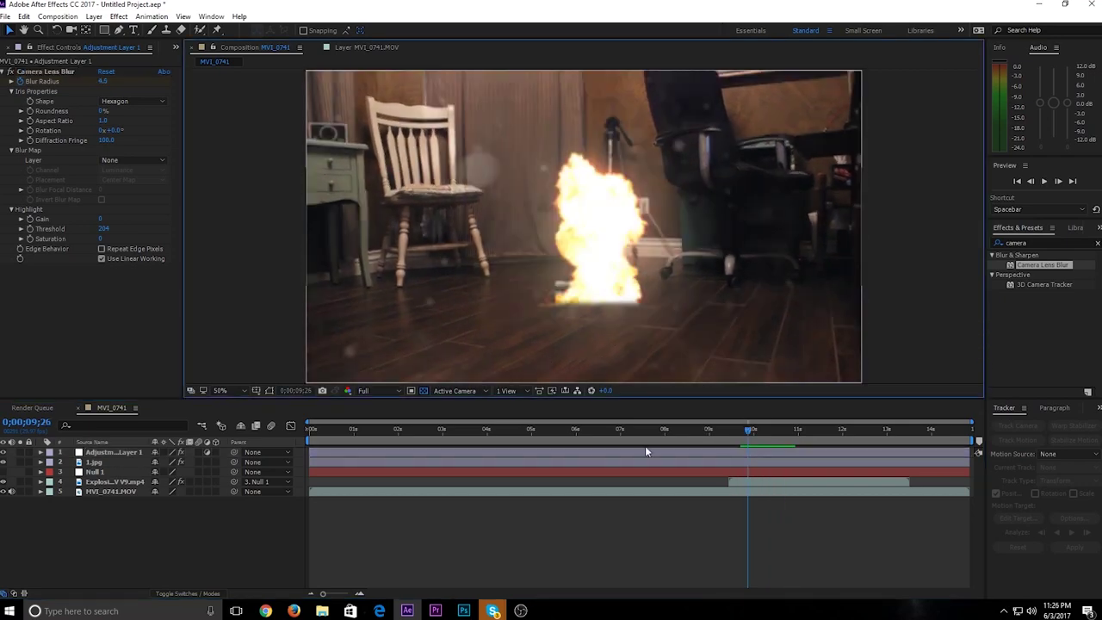
click(728, 427)
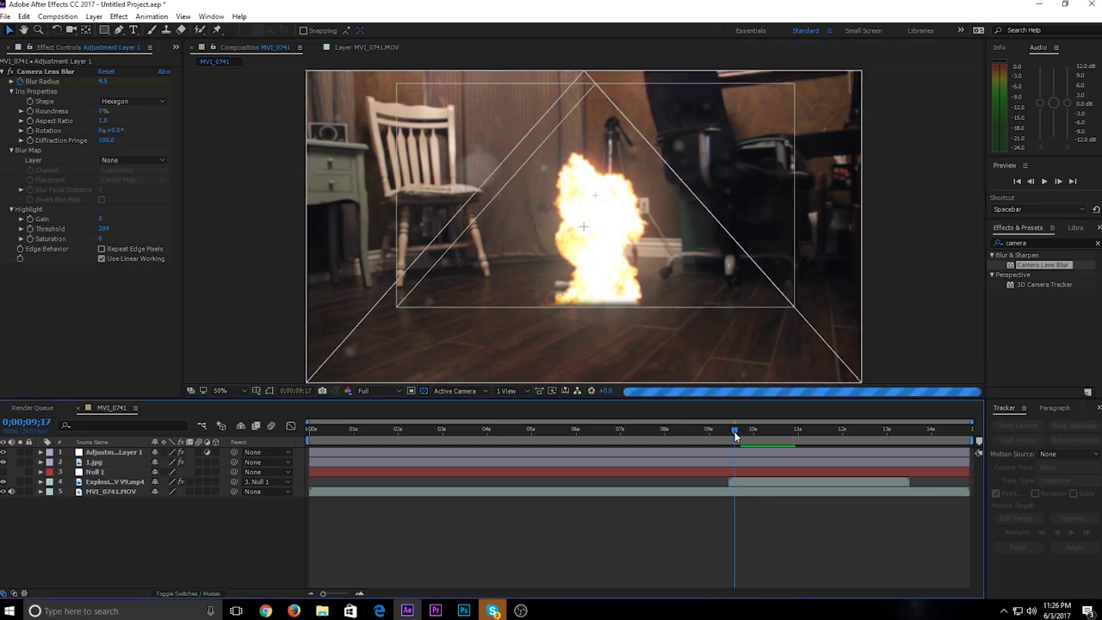
mouse_move(735, 434)
mouse_down()
mouse_move(717, 434)
mouse_move(729, 435)
mouse_up()
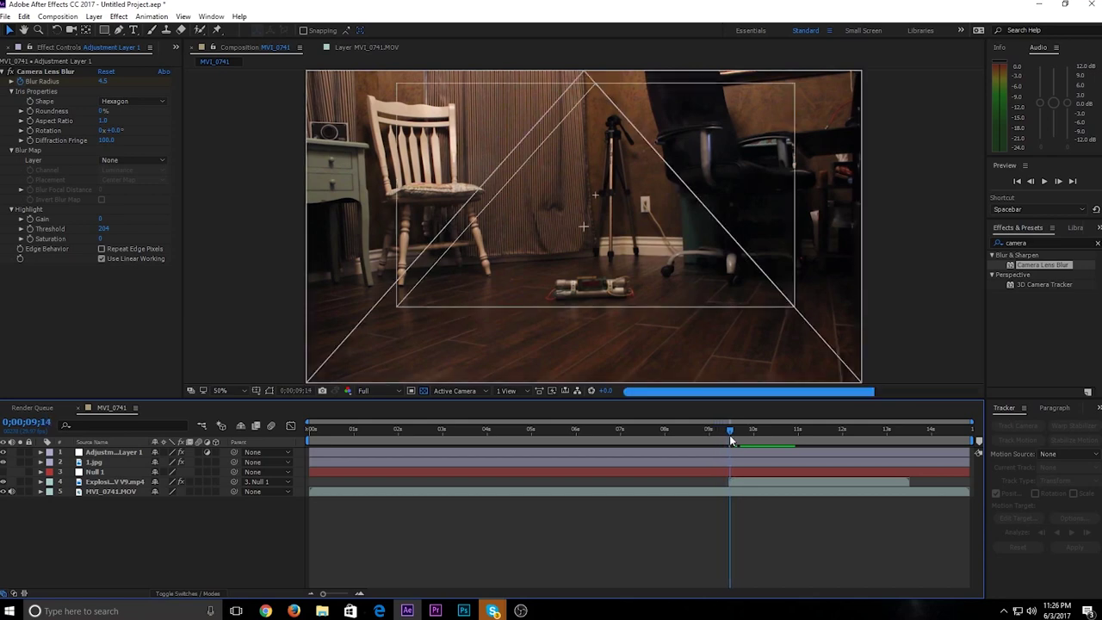
click(833, 431)
drag(802, 432, 783, 434)
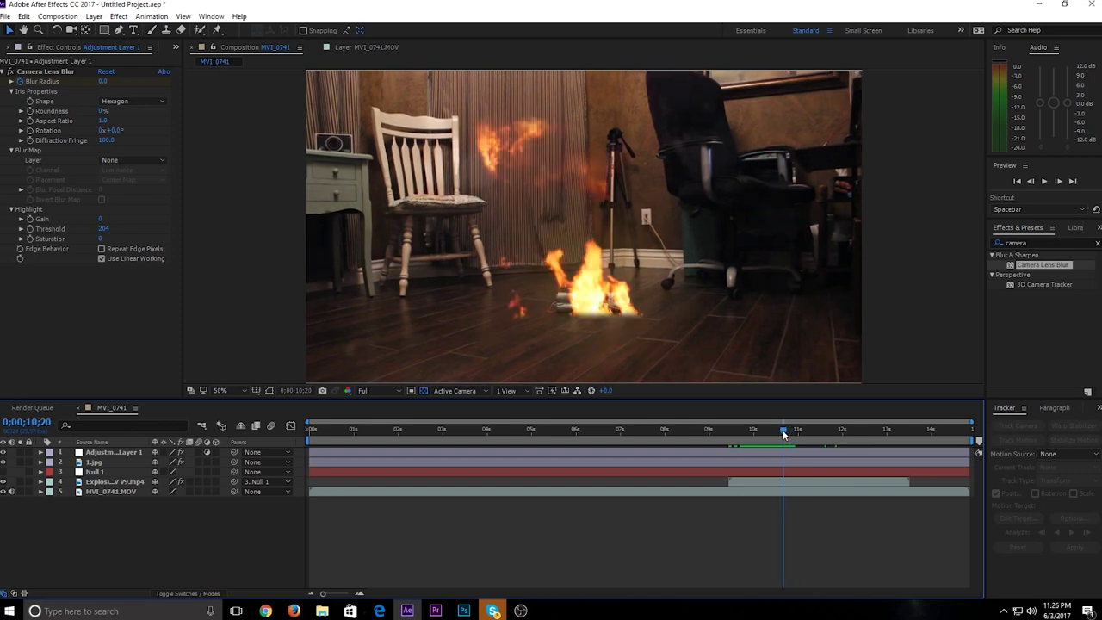
click(724, 429)
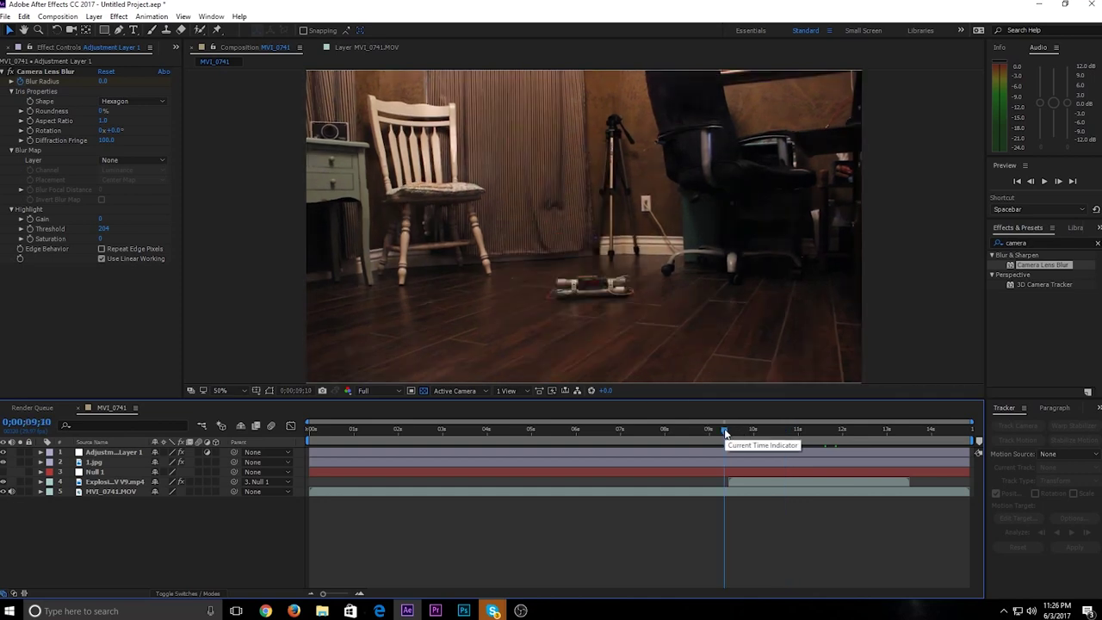
mouse_move(726, 434)
mouse_down()
mouse_move(782, 440)
mouse_move(724, 453)
mouse_move(749, 462)
mouse_move(804, 463)
mouse_up()
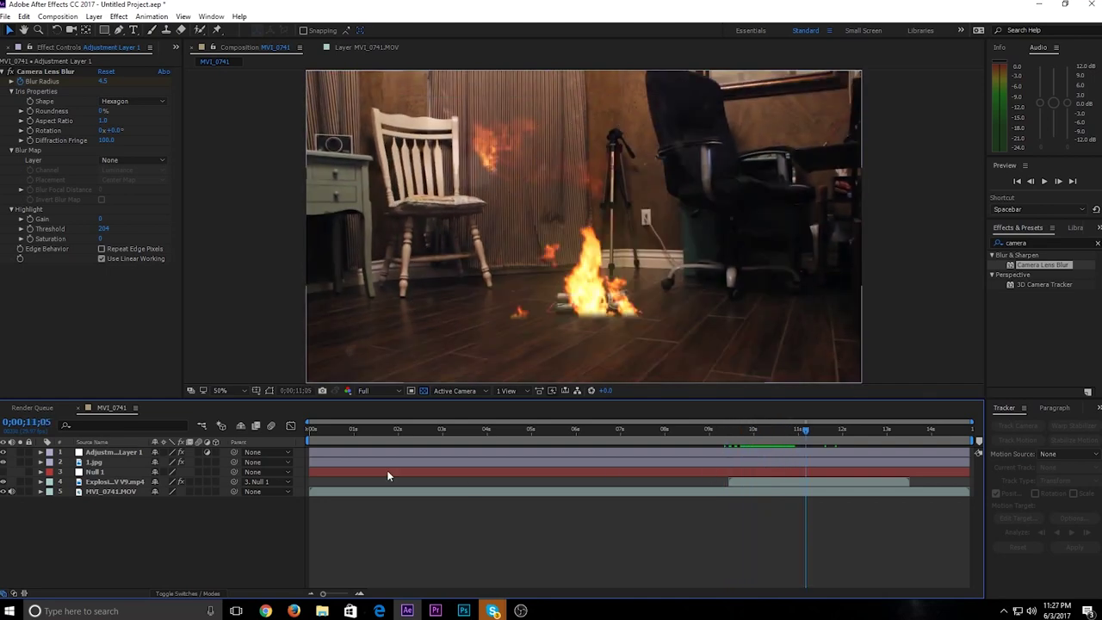
Pre-compose all five layers into Pre-comp 1, moving all attributes into the new composition
click(104, 490)
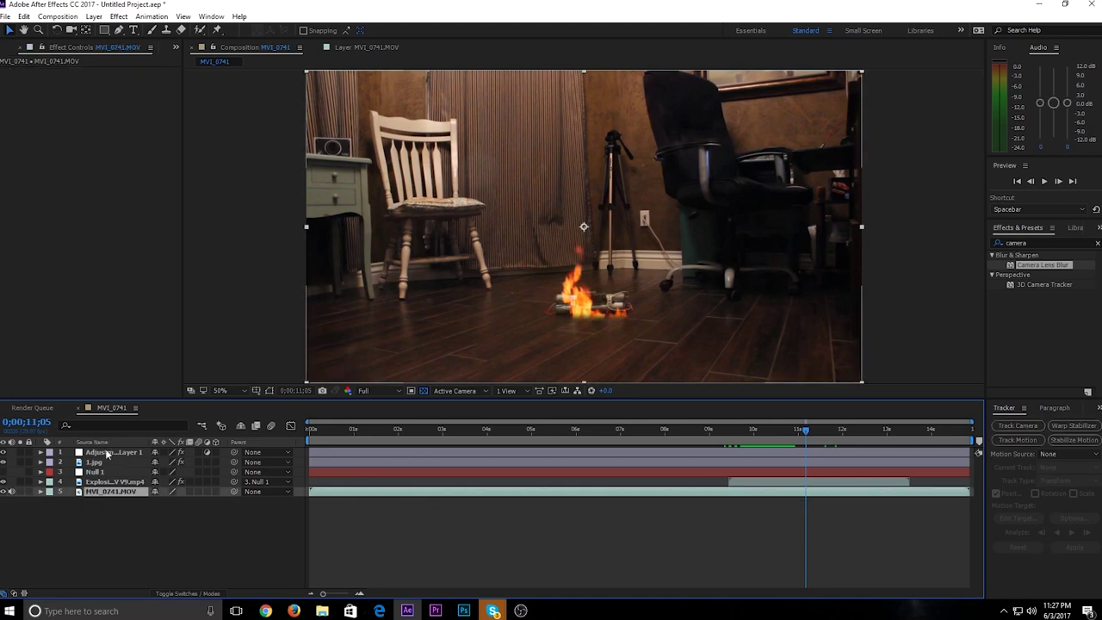
click(108, 453)
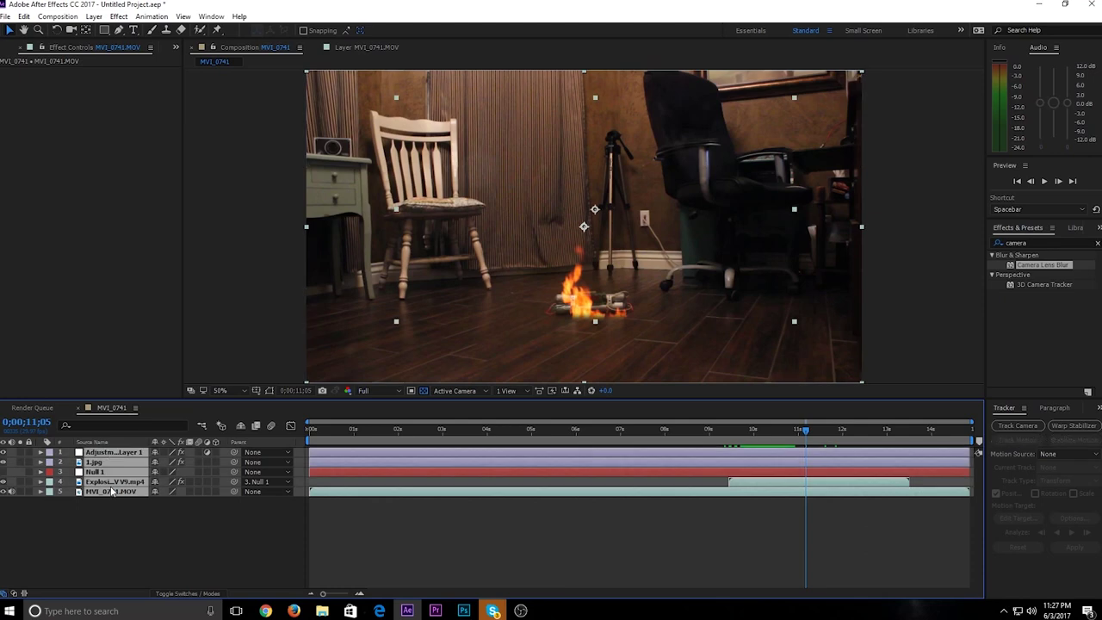
right_click(110, 473)
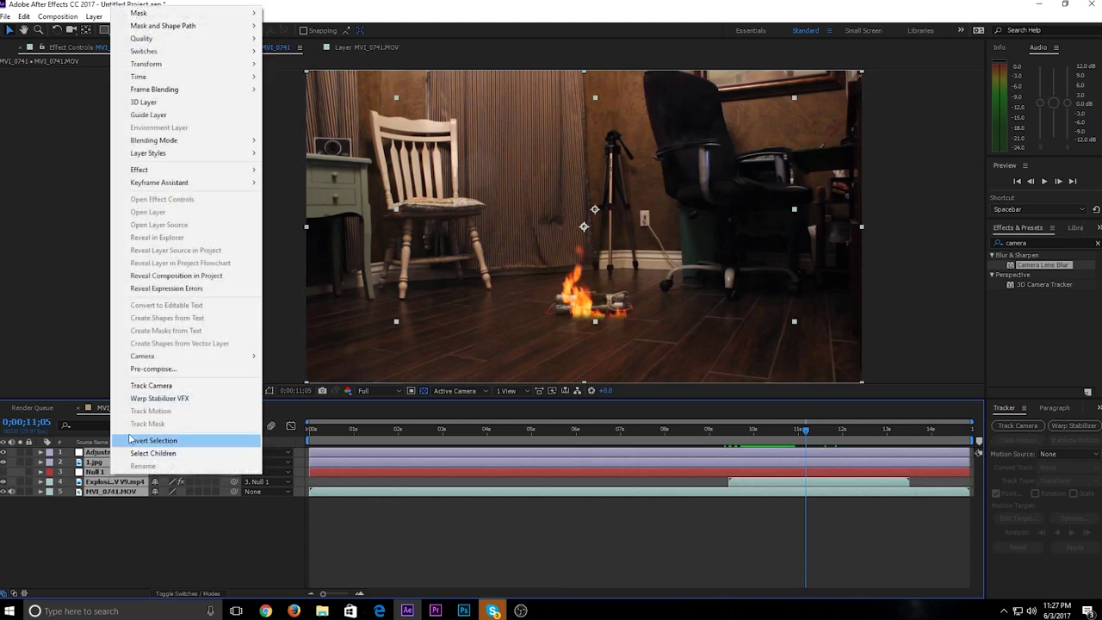
click(153, 369)
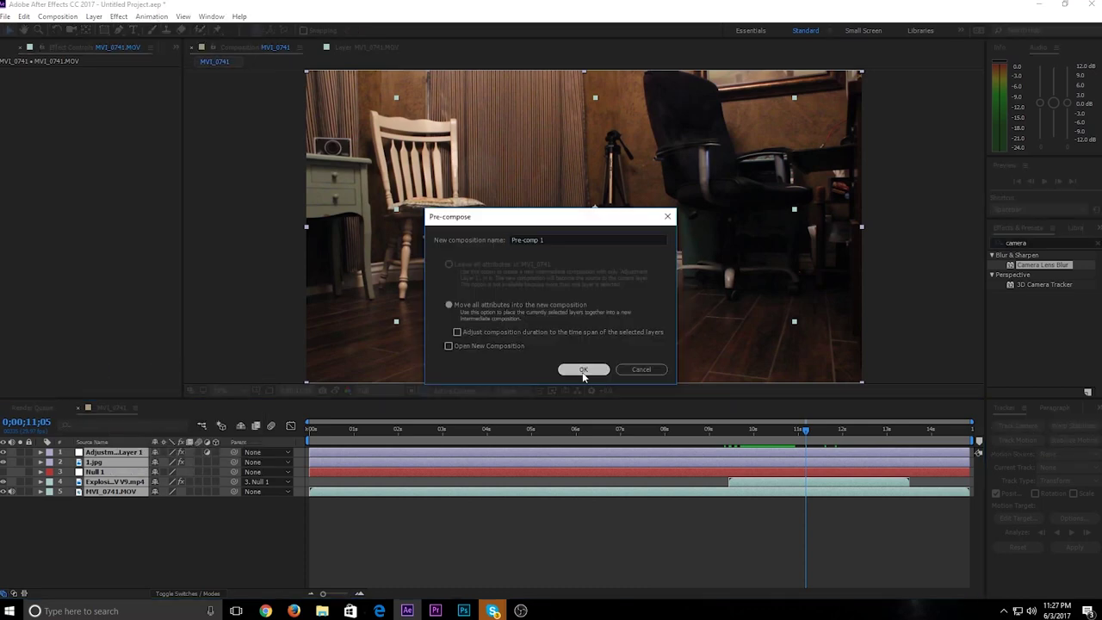
click(583, 370)
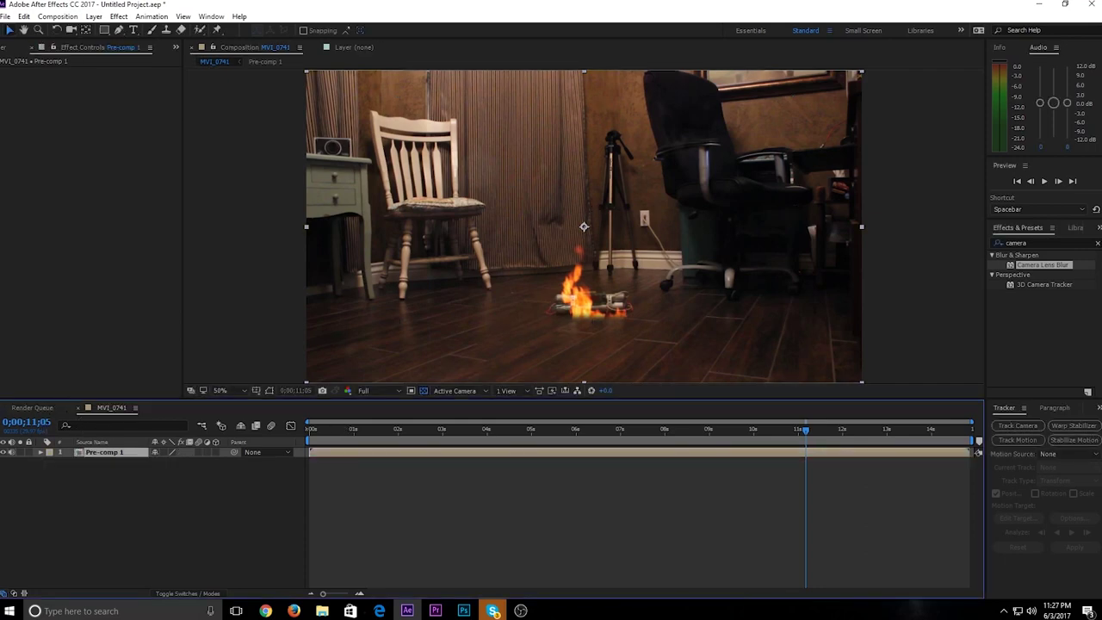
Return to the composition start and add the expression wiggle(10,10) to Pre-comp 1's Position
mouse_move(507, 440)
mouse_down()
mouse_move(310, 434)
mouse_move(509, 435)
mouse_up()
key(Home)
click(40, 453)
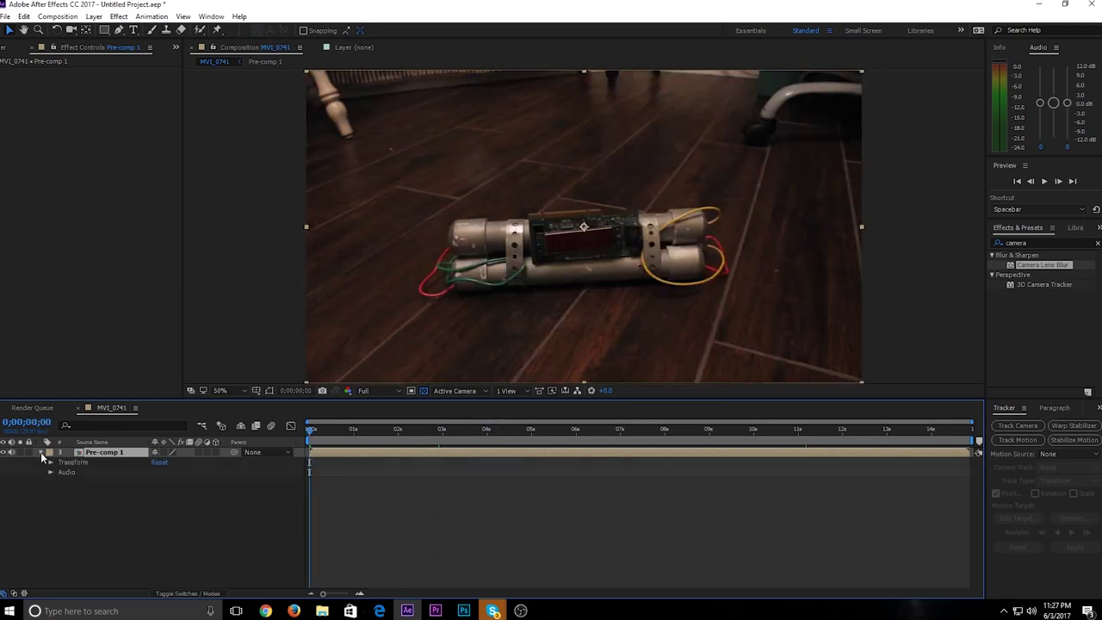
click(41, 453)
click(40, 453)
click(51, 462)
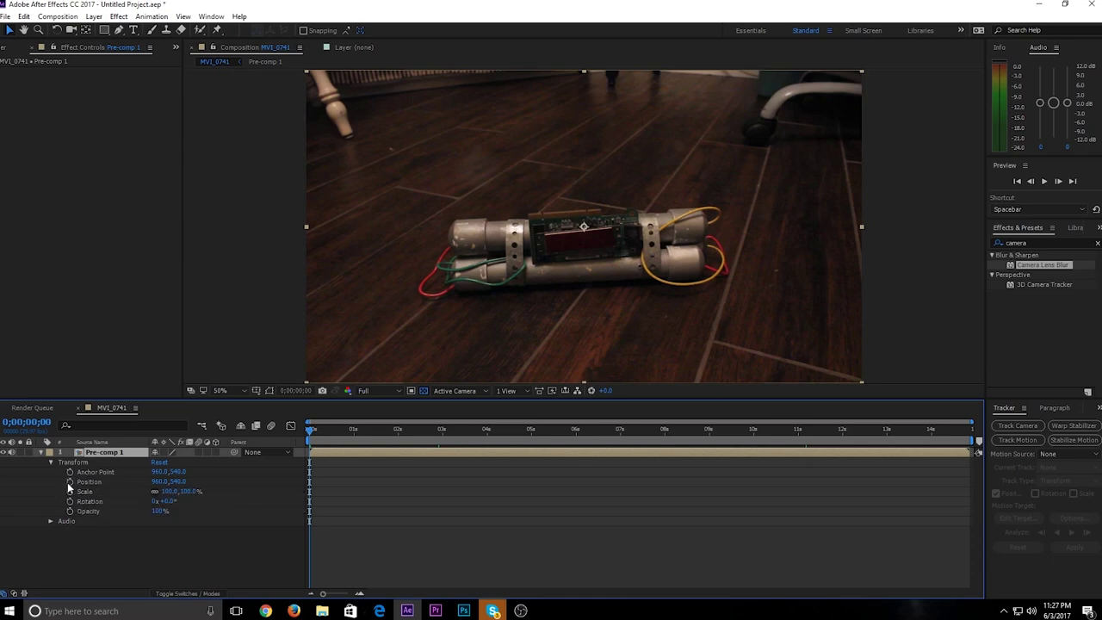
alt+click(70, 482)
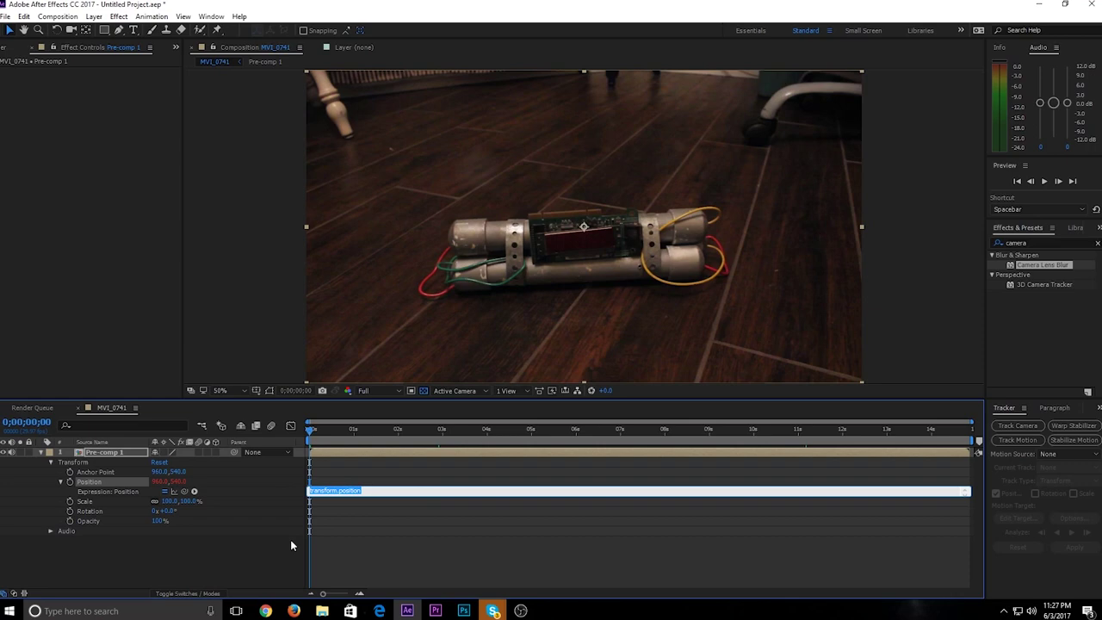
key(BackSpace)
click(290, 539)
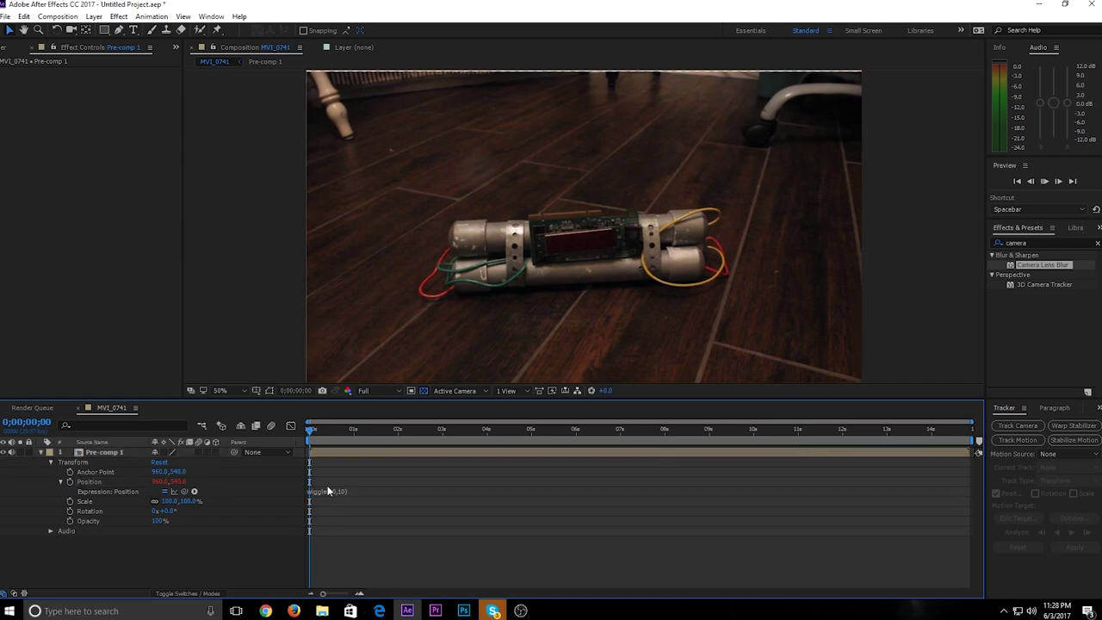
Lower the composition's preview resolution to Quarter and play the wiggling footage near its start
key(space)
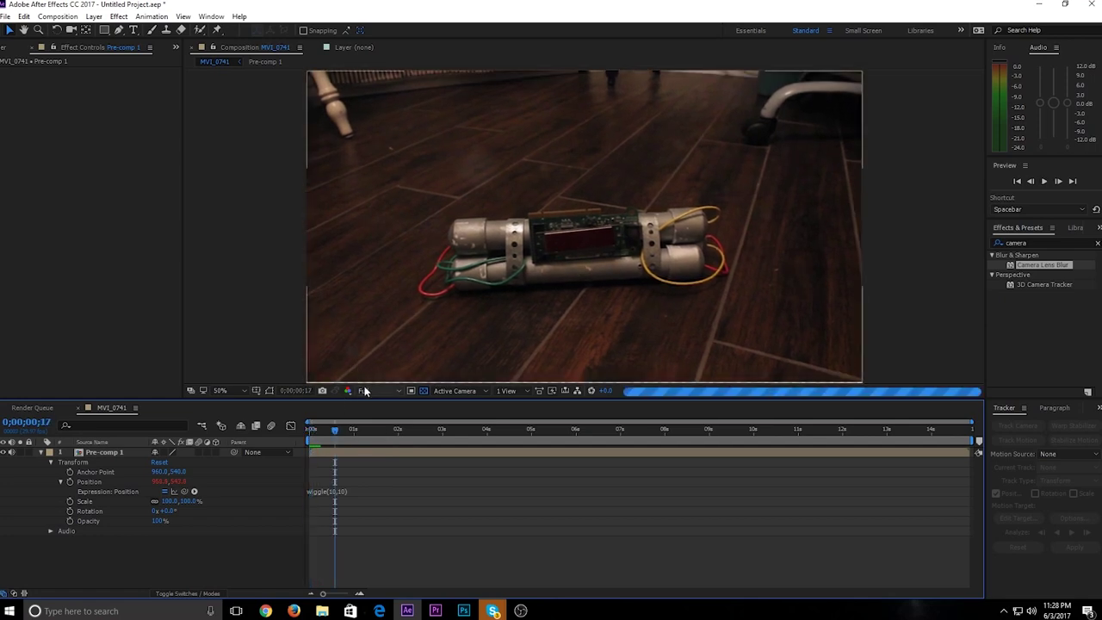
click(336, 428)
drag(335, 428, 310, 428)
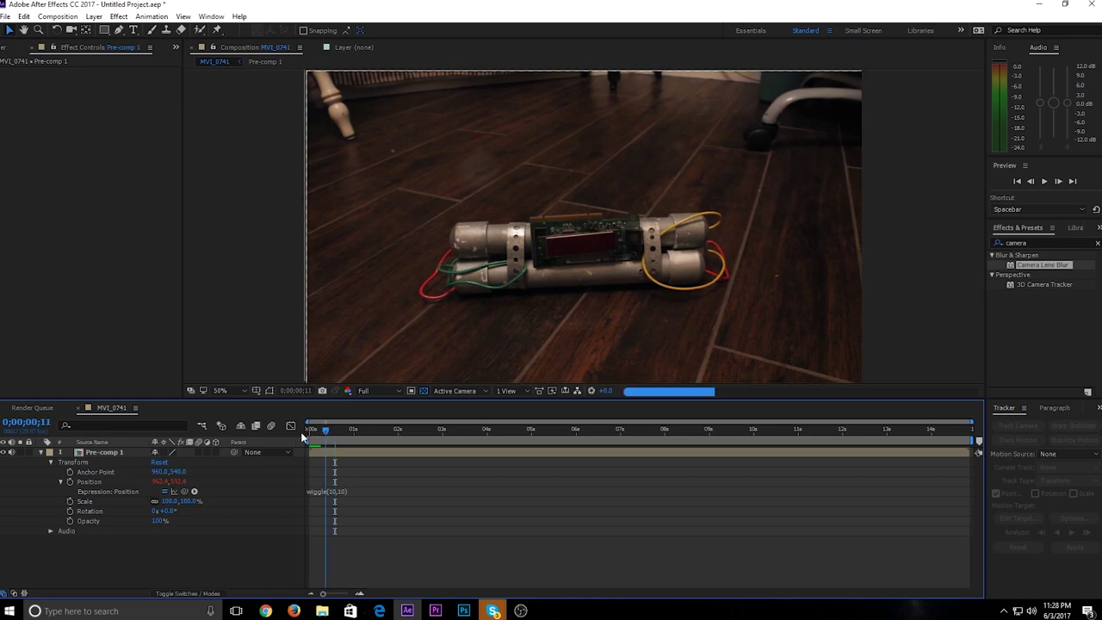
click(385, 392)
click(391, 461)
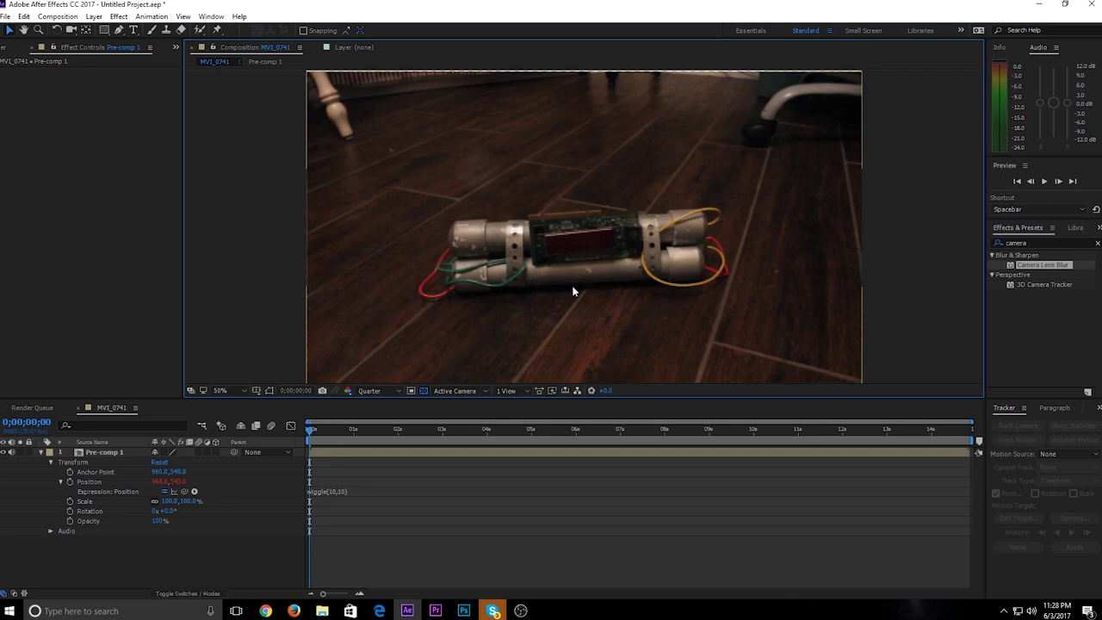
drag(313, 433, 315, 433)
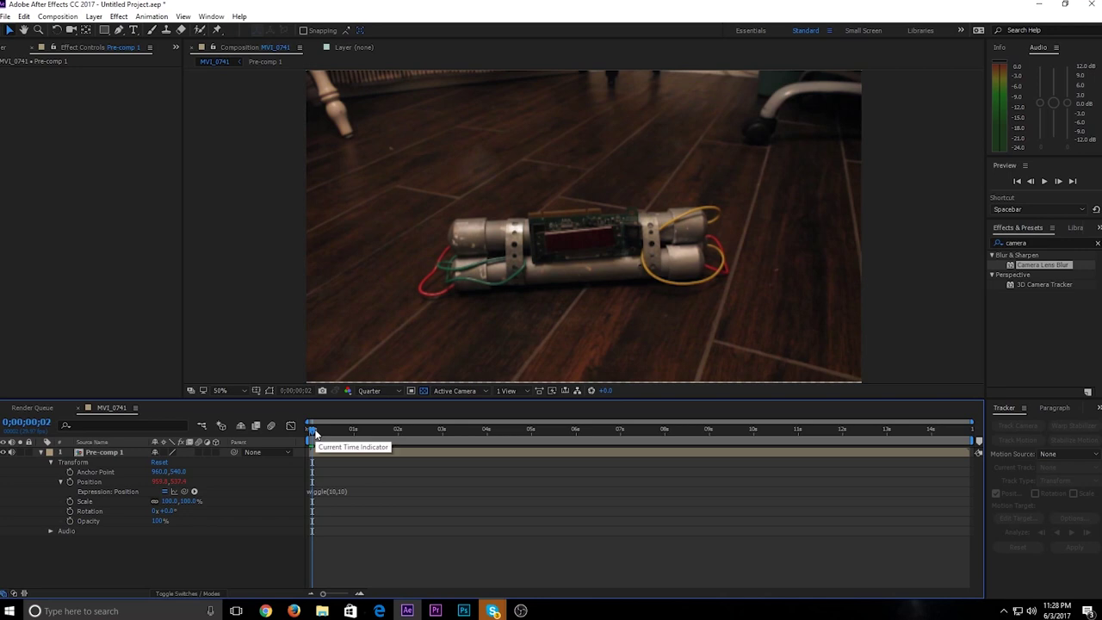
key(space)
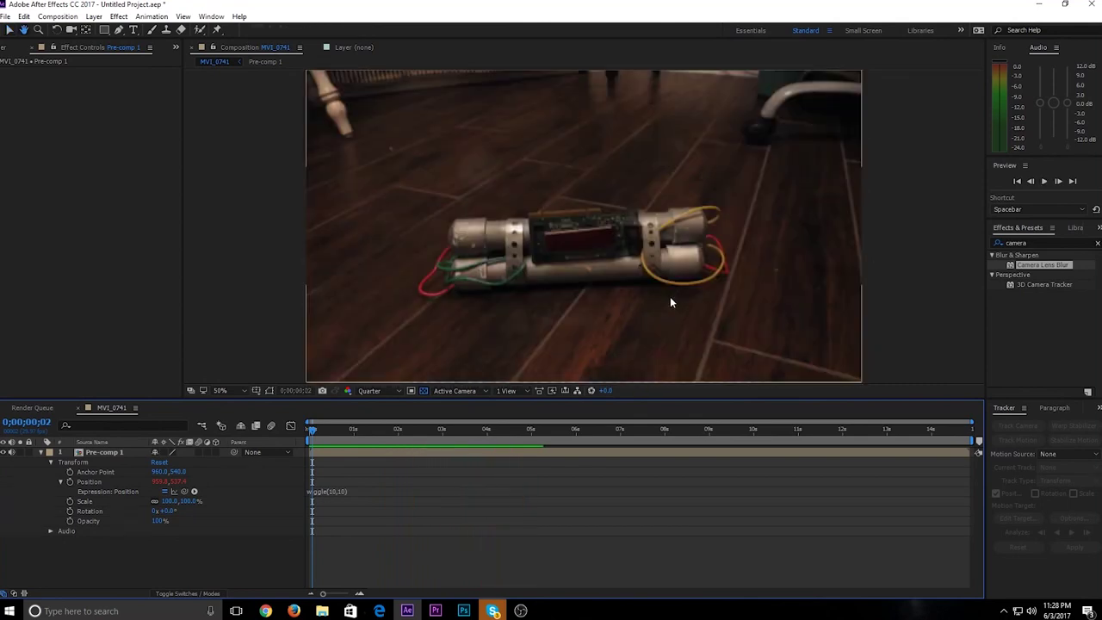
Enlarge the Pre-comp 1 layer to about 109.2 by 109.6% scale so its edges extend beyond the frame
scroll(502, 263, up, 2)
scroll(502, 263, down, 4)
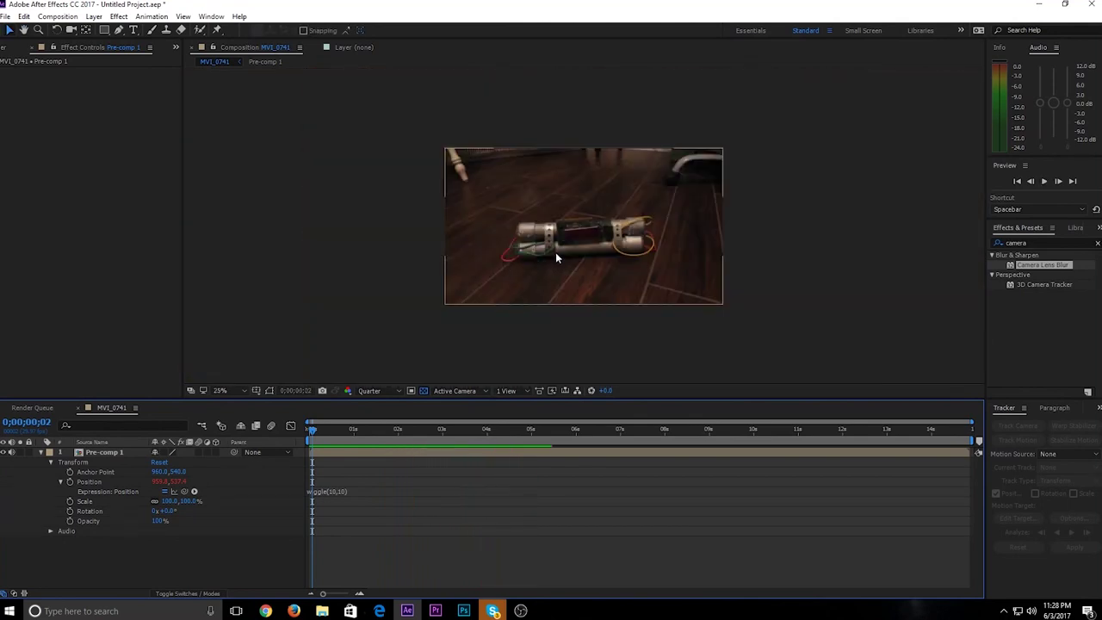
click(555, 252)
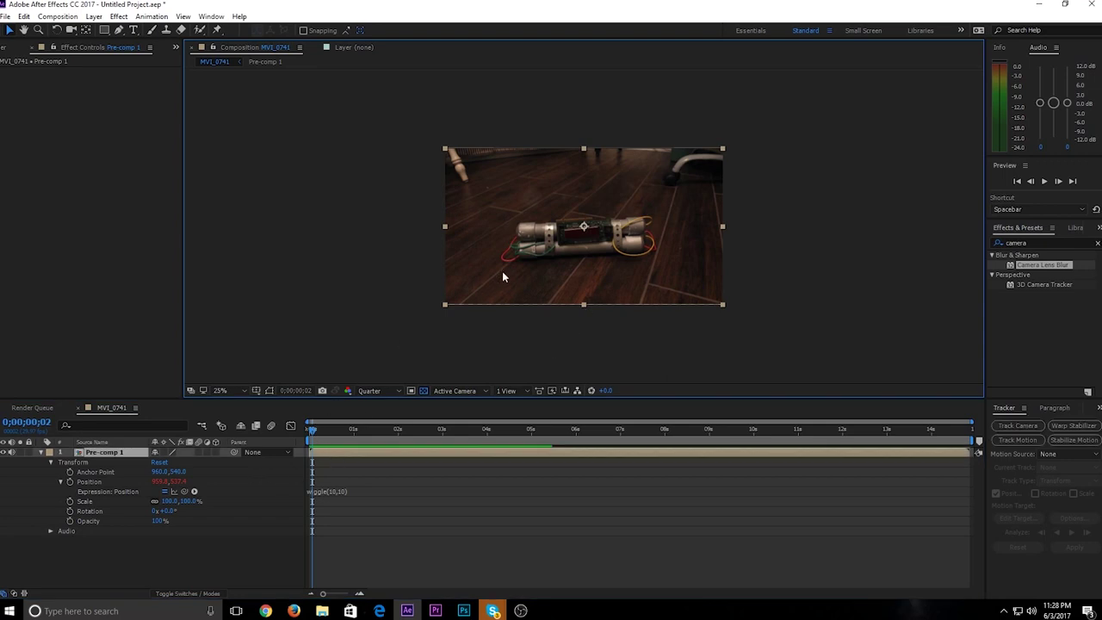
click(3, 453)
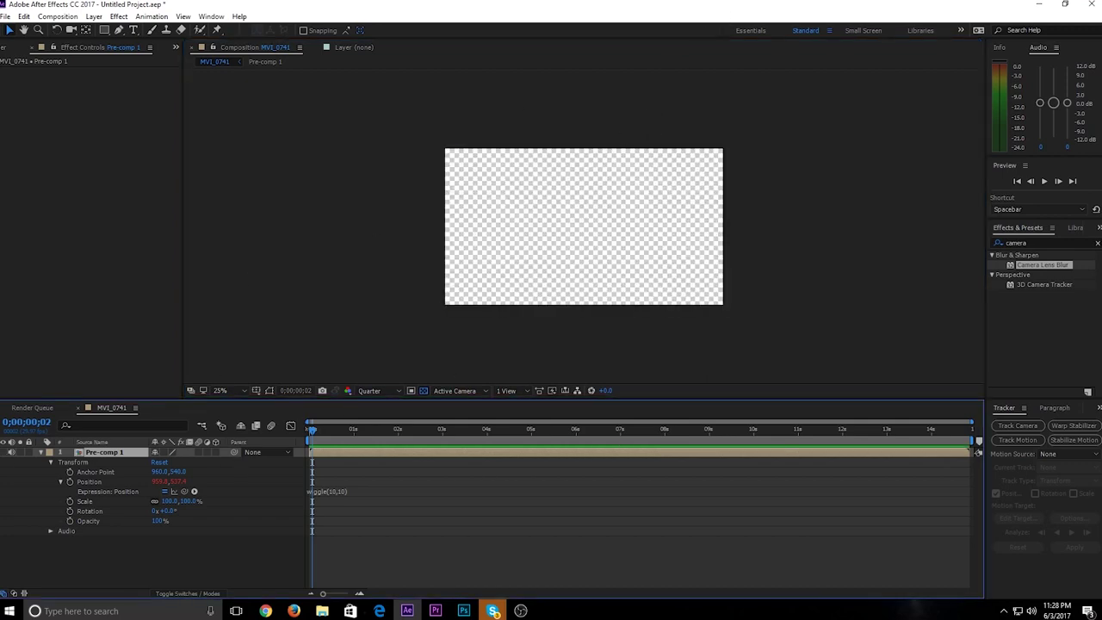
click(6, 453)
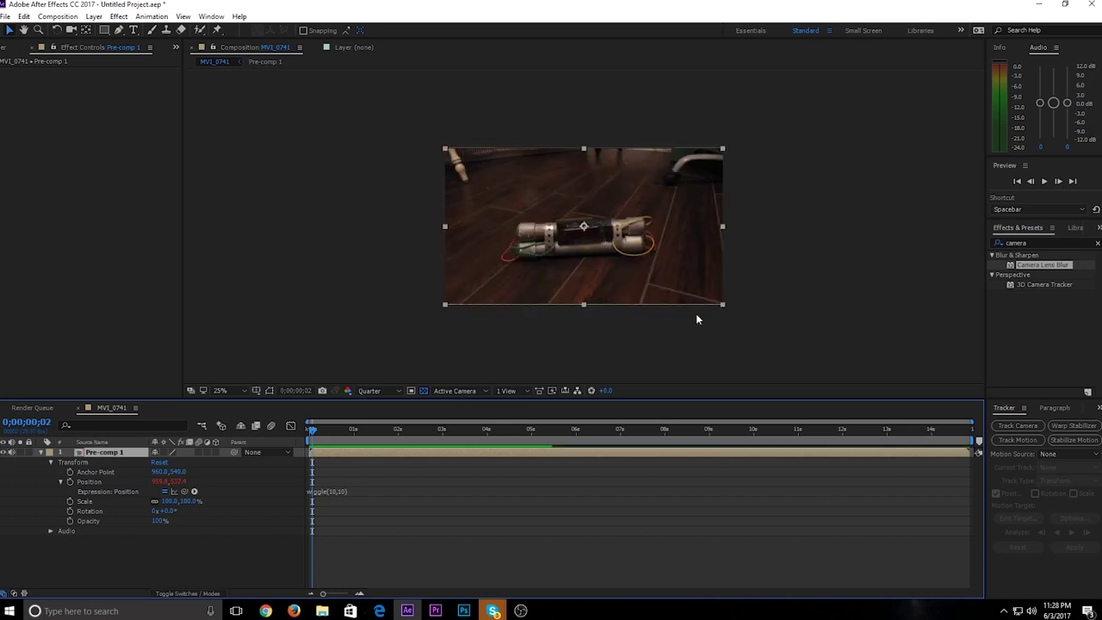
click(723, 305)
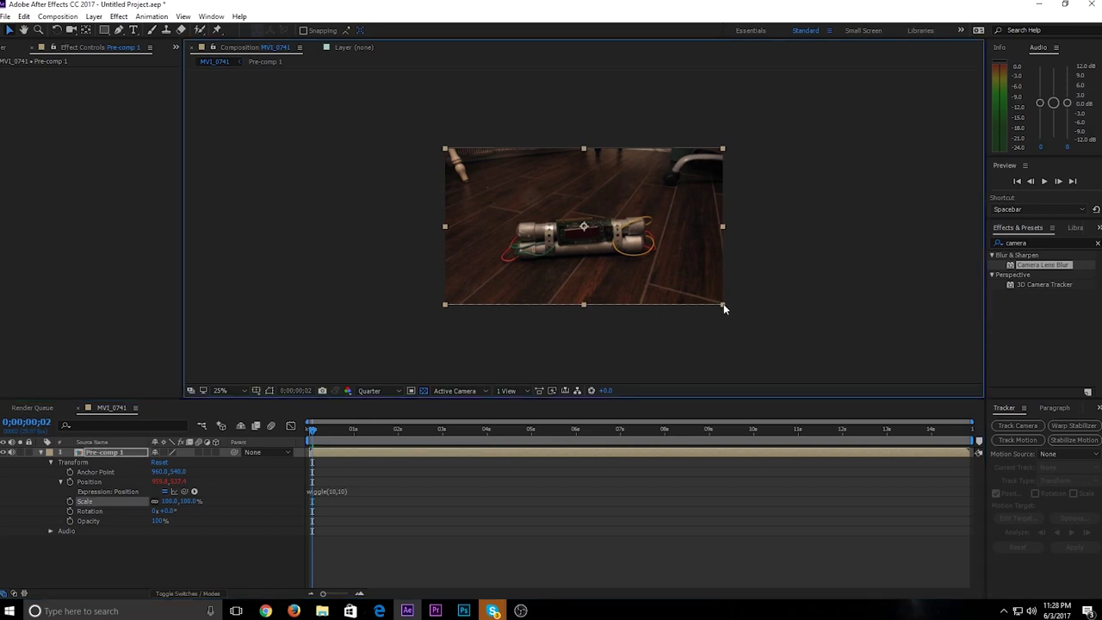
drag(723, 305, 735, 313)
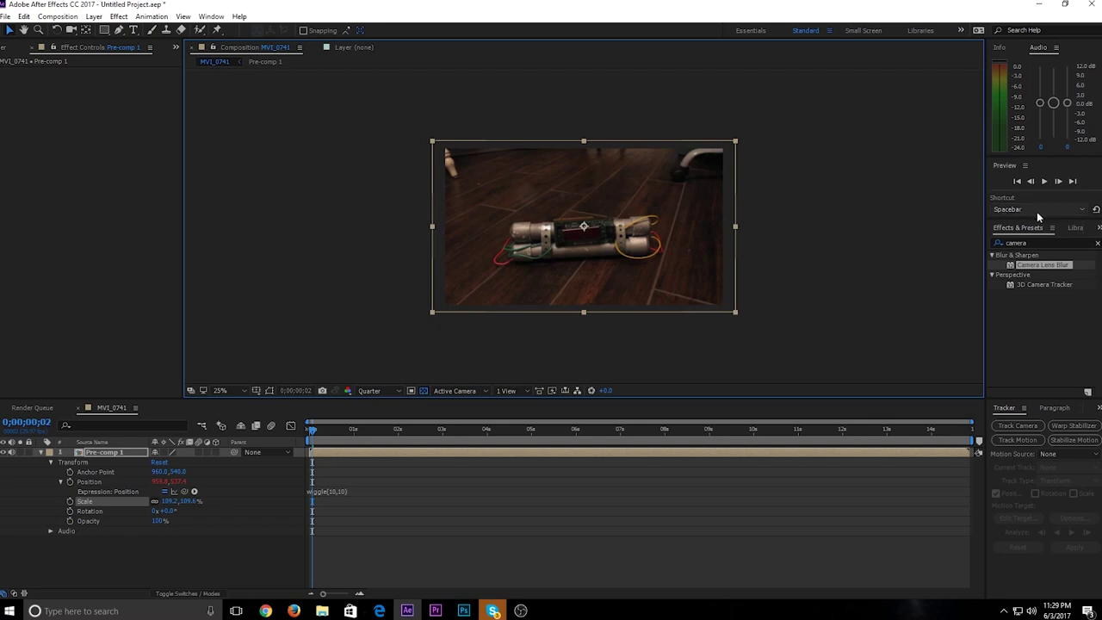
Search the effects for "slider" and apply Slider Control to Pre-comp 1
click(1033, 241)
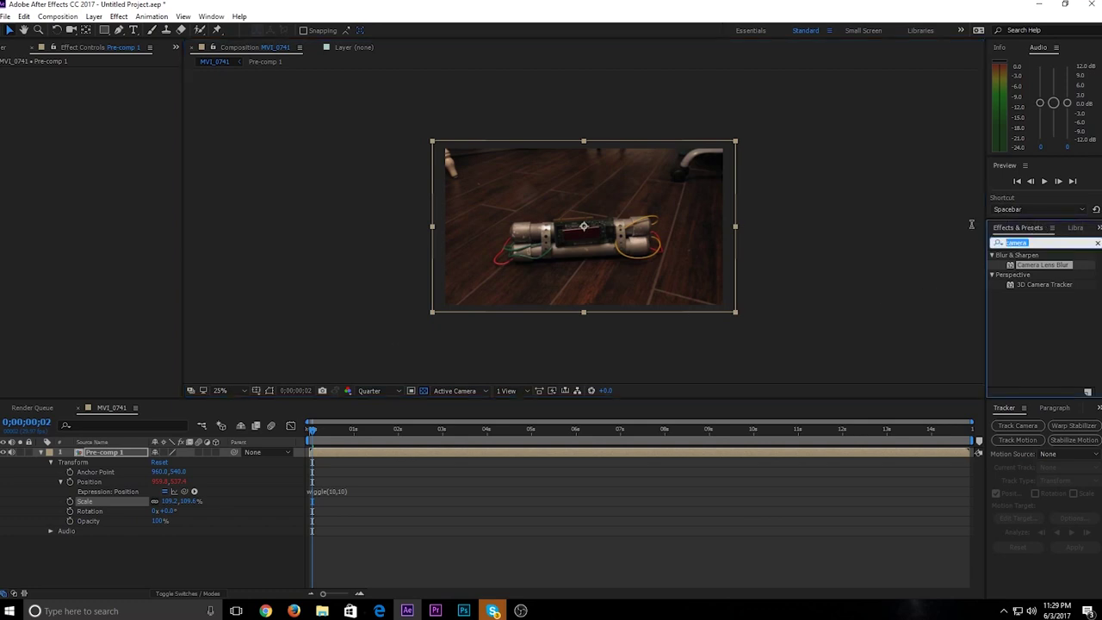
text(s)
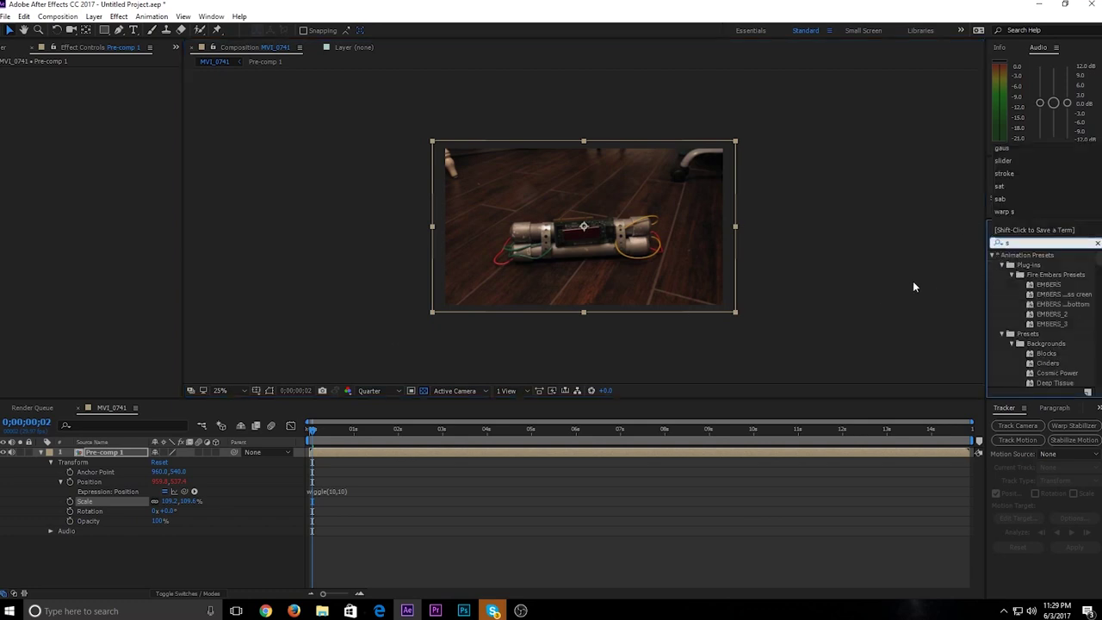
text(lider)
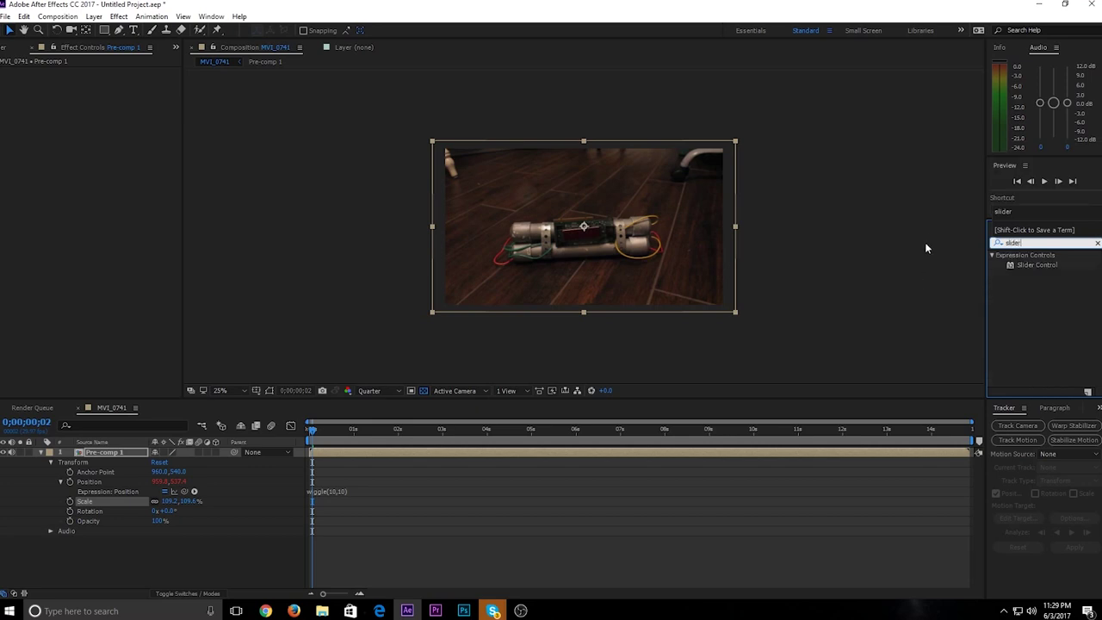
drag(1043, 266, 457, 457)
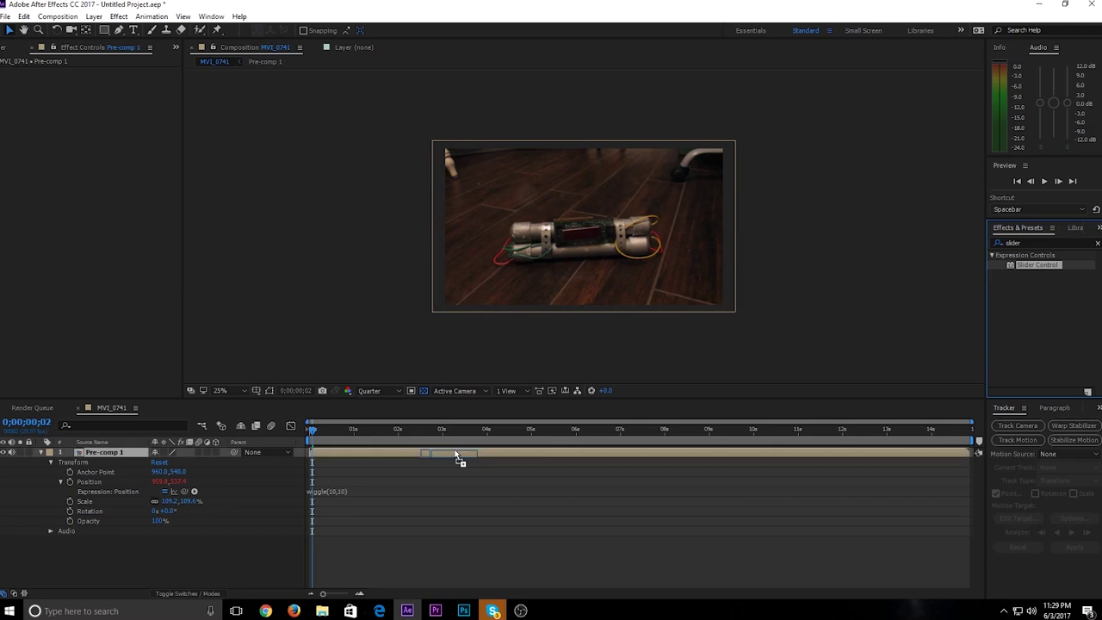
Remove the second value from Position's wiggle expression and reveal the Slider property of the layer's Slider Control
click(340, 502)
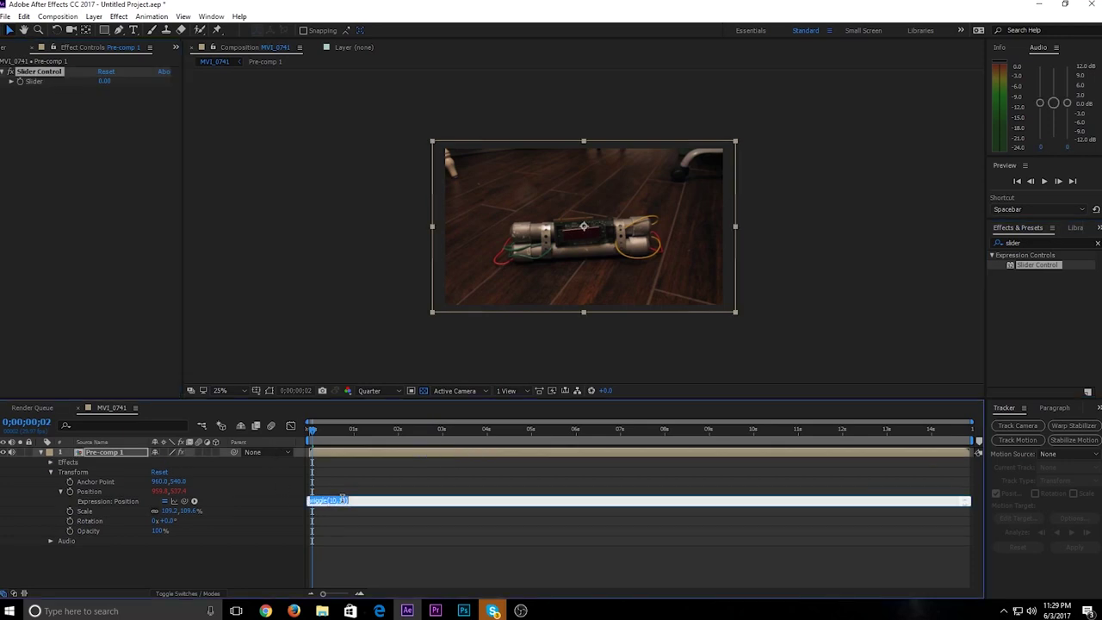
click(343, 499)
key(BackSpace)
key(BackSpace)
click(51, 464)
click(51, 465)
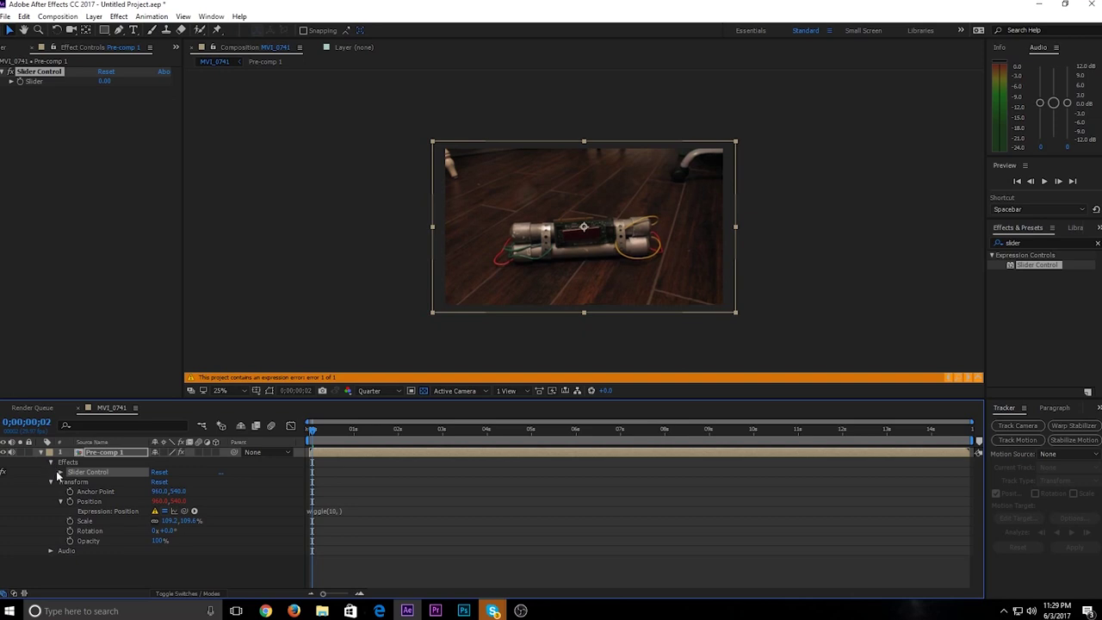
click(60, 472)
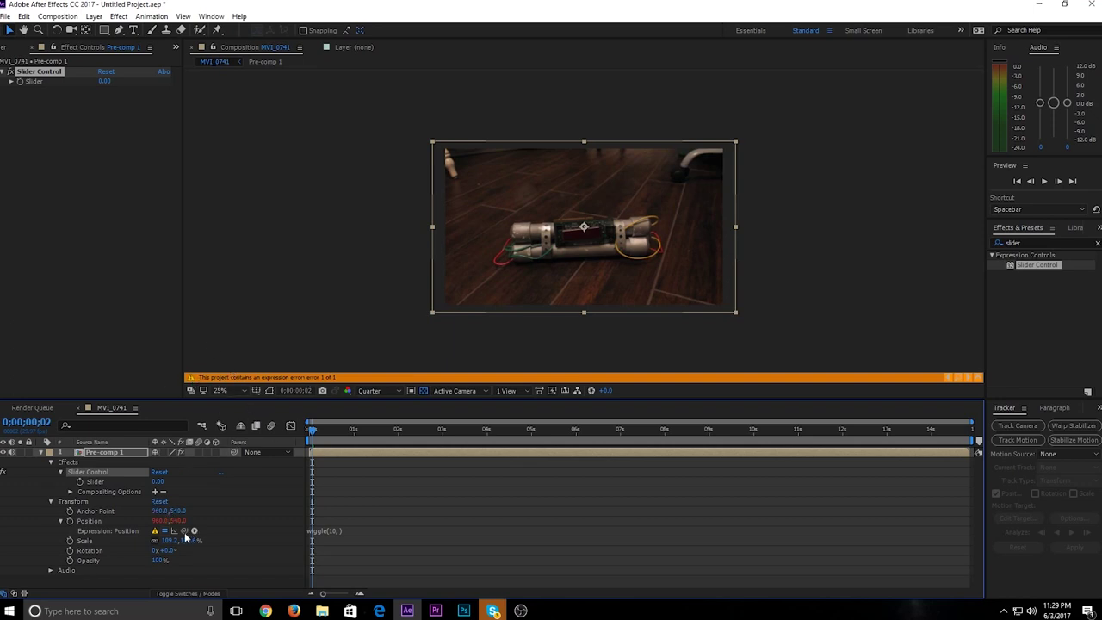
click(100, 484)
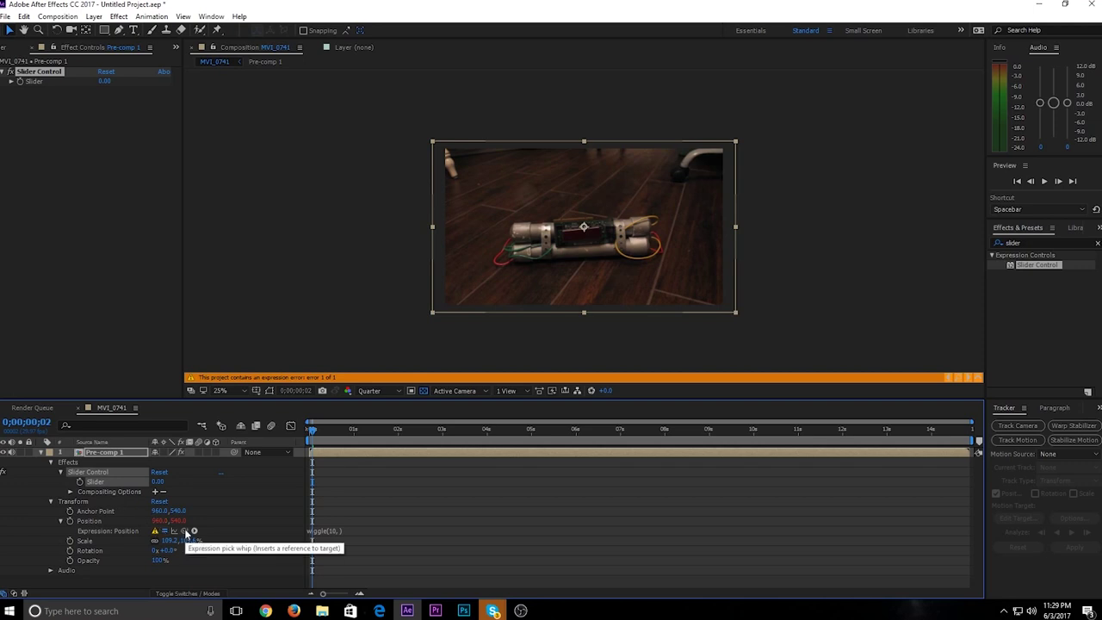
Rewrite the Position expression as wiggle(10, …) with the Slider Control's Slider linked as the second value, and collapse the layer
drag(185, 531, 101, 488)
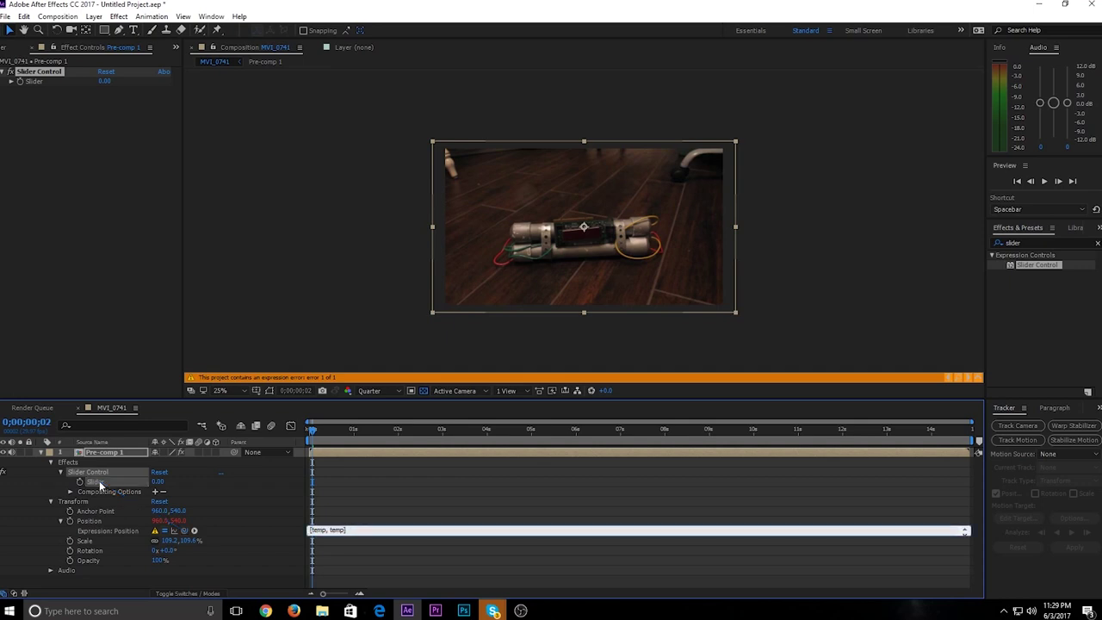
drag(346, 529, 303, 531)
text(wiggle(10,)
drag(185, 532, 107, 488)
click(52, 463)
click(41, 452)
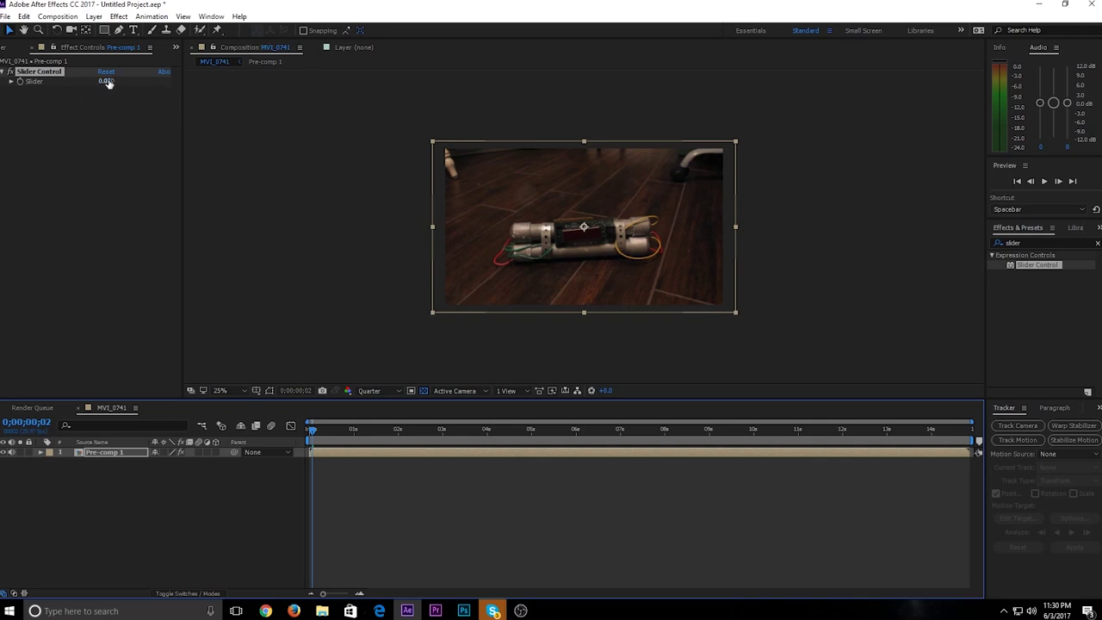
Try the Slider at 22 from the composition start and scrub through the footage to check the shake
right_click(401, 372)
click(330, 439)
mouse_move(329, 439)
mouse_down()
mouse_move(356, 435)
mouse_move(334, 433)
mouse_up()
key(Home)
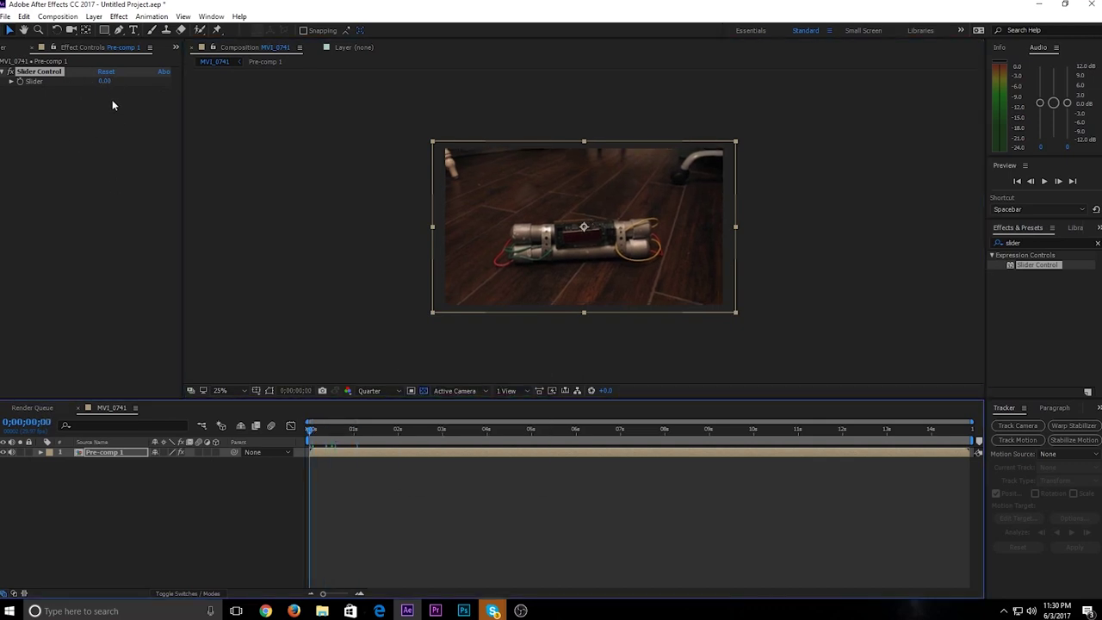
drag(104, 81, 119, 82)
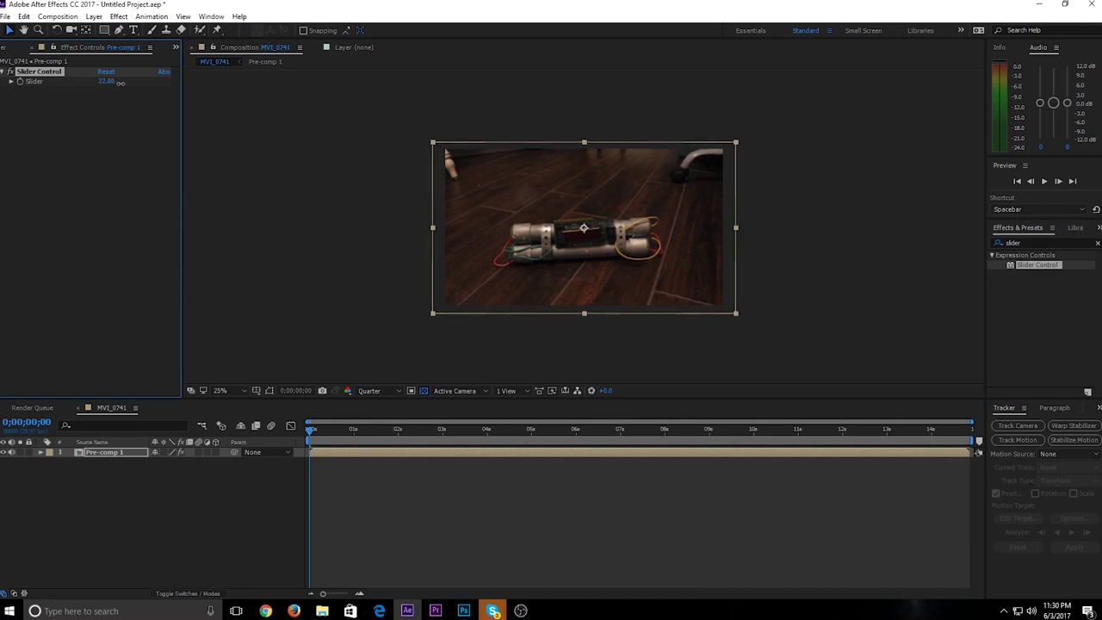
drag(315, 435, 367, 441)
key(space)
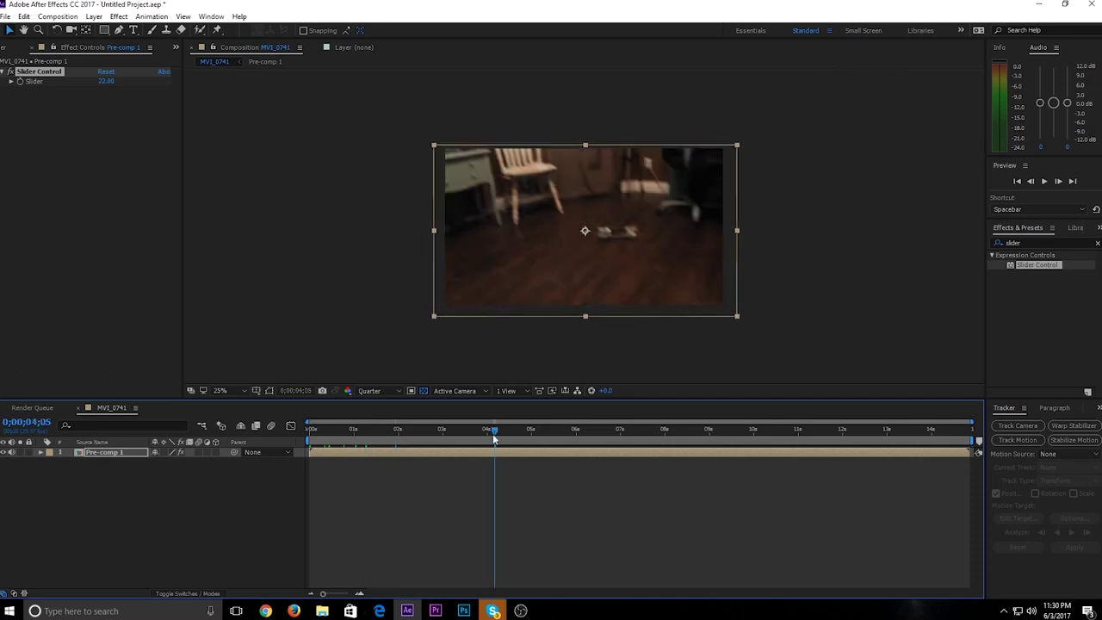
Set the Slider to 0 and start keyframing it at 0;00;09;16, where the blast begins
drag(504, 433, 740, 441)
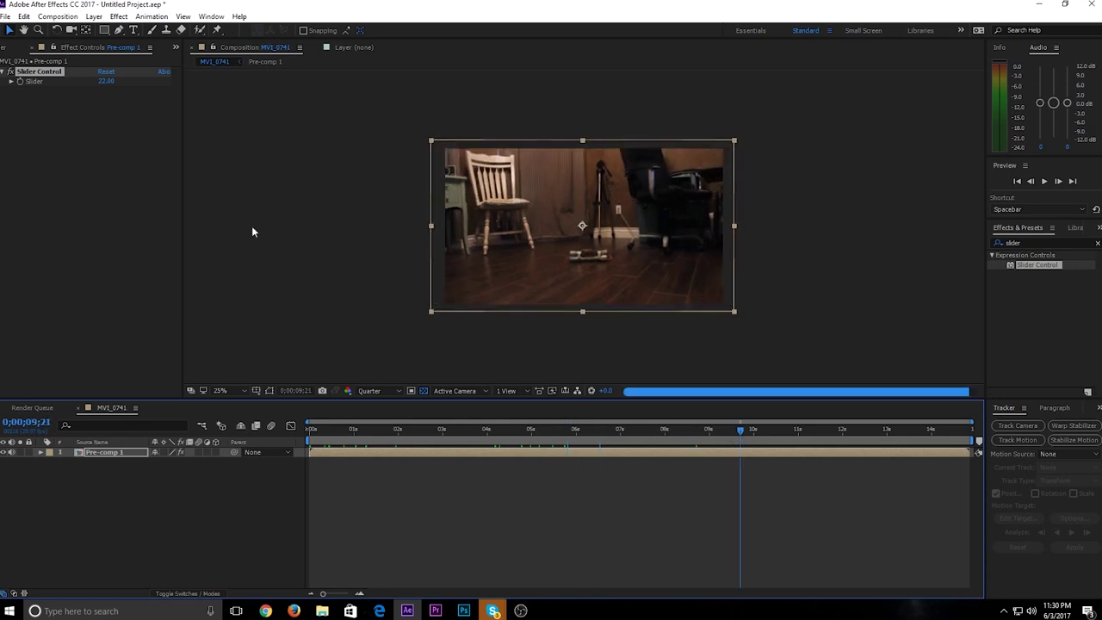
drag(105, 82, 93, 83)
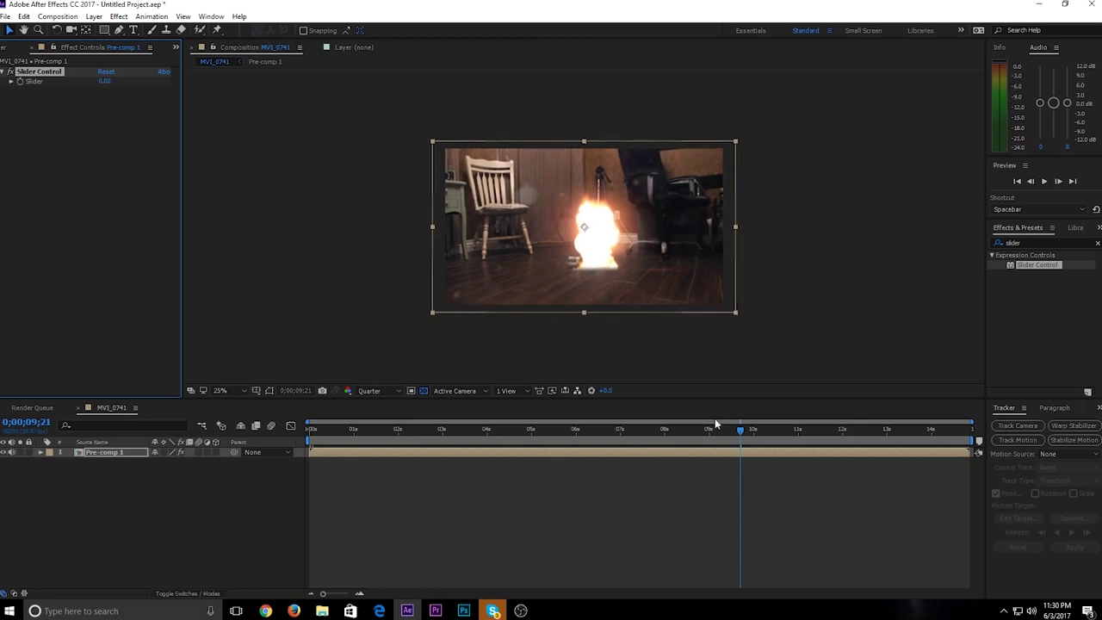
drag(738, 431, 730, 430)
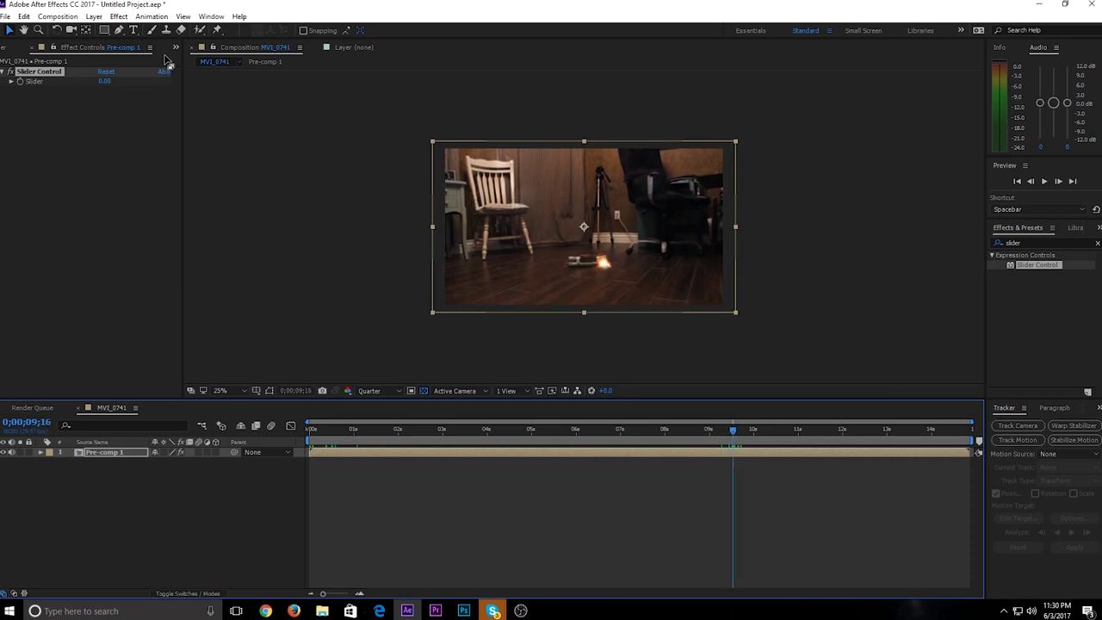
click(21, 82)
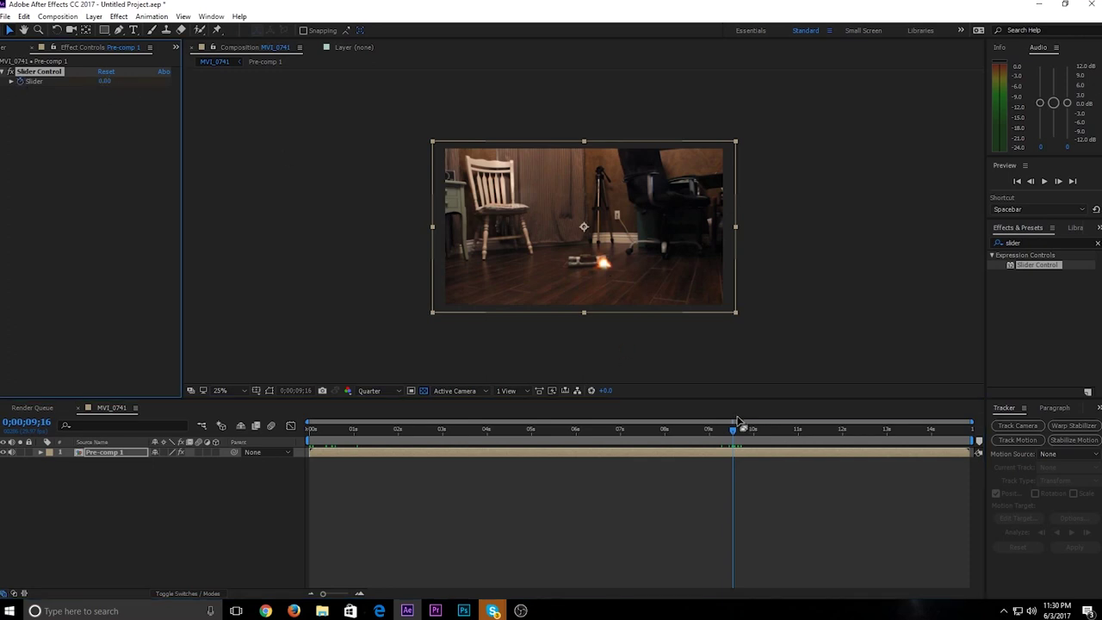
Keyframe the Slider at 16 at 0;00;09;22 and at 28 at 0;00;10;04, and preview the shake
drag(734, 436, 745, 438)
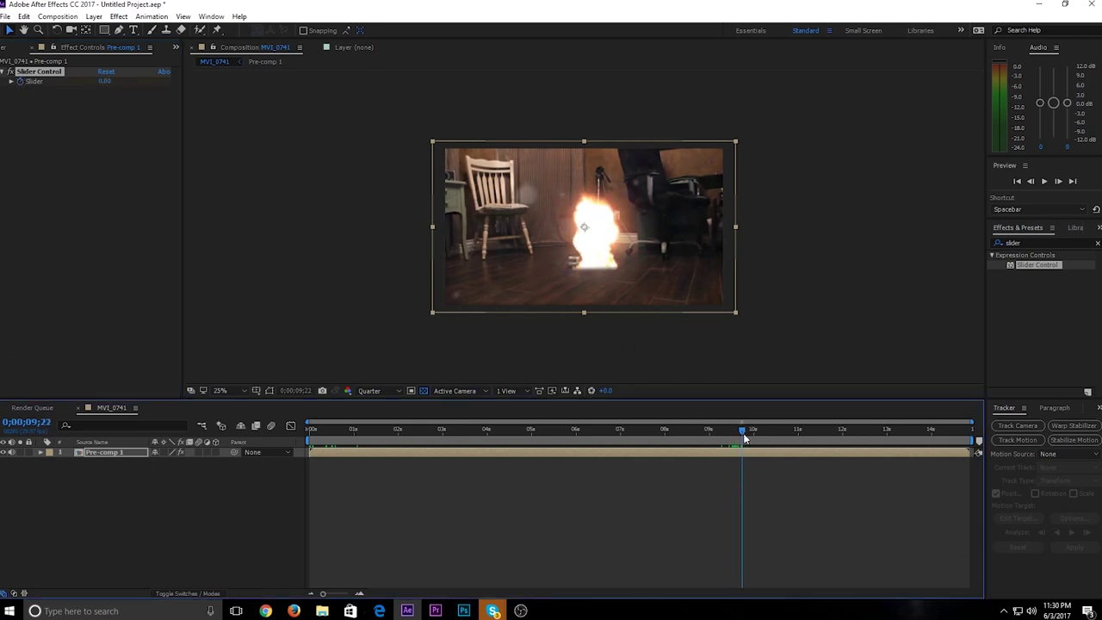
drag(104, 81, 113, 87)
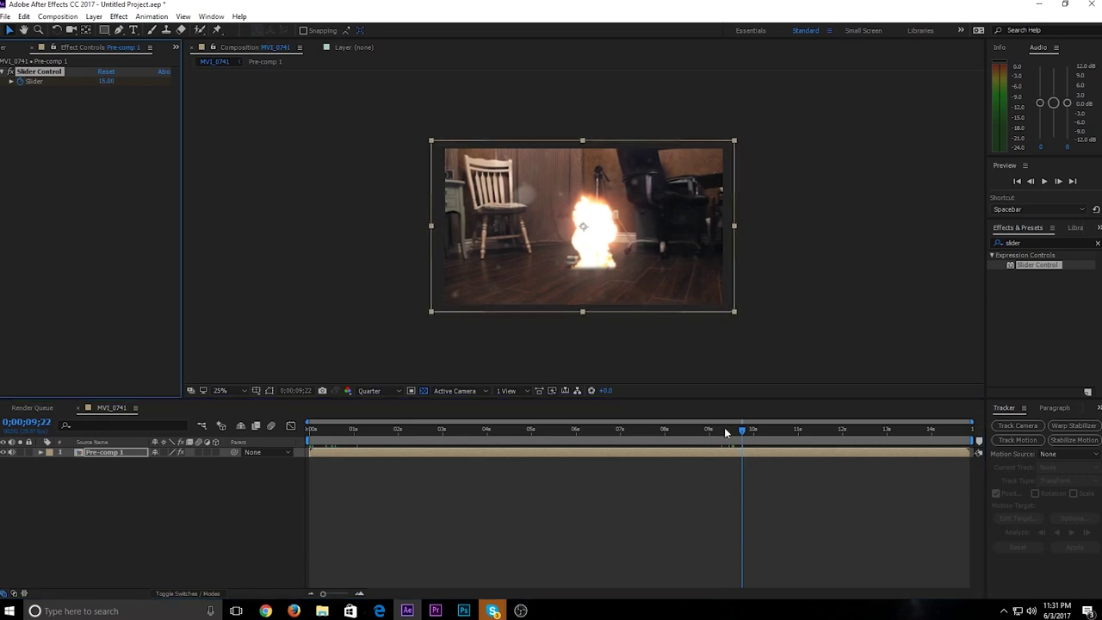
drag(725, 432, 759, 434)
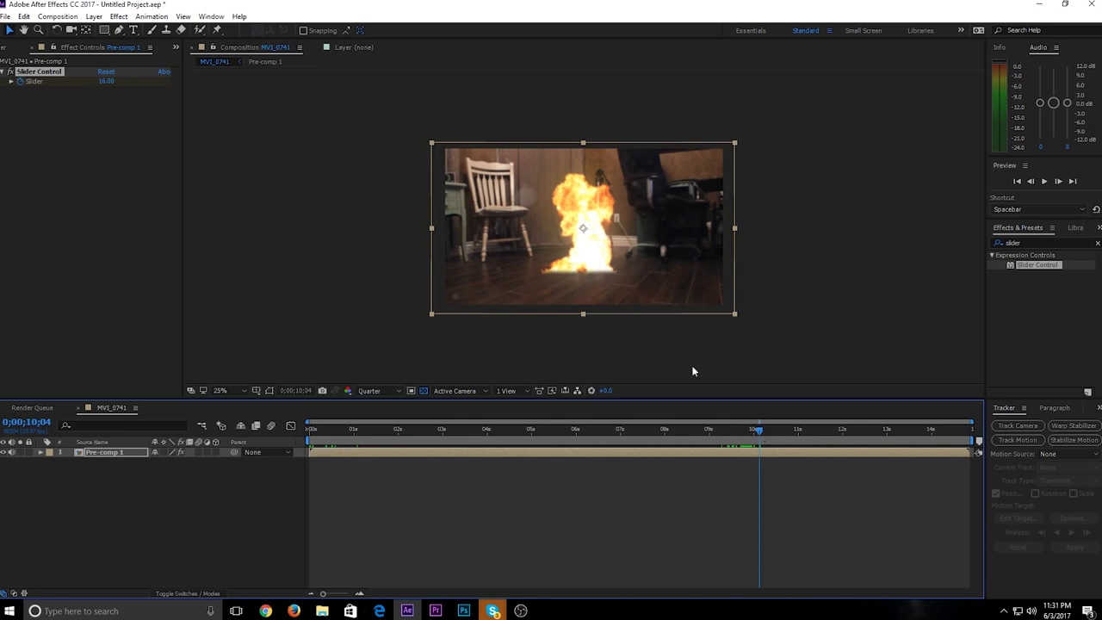
drag(108, 81, 110, 81)
click(274, 173)
key(space)
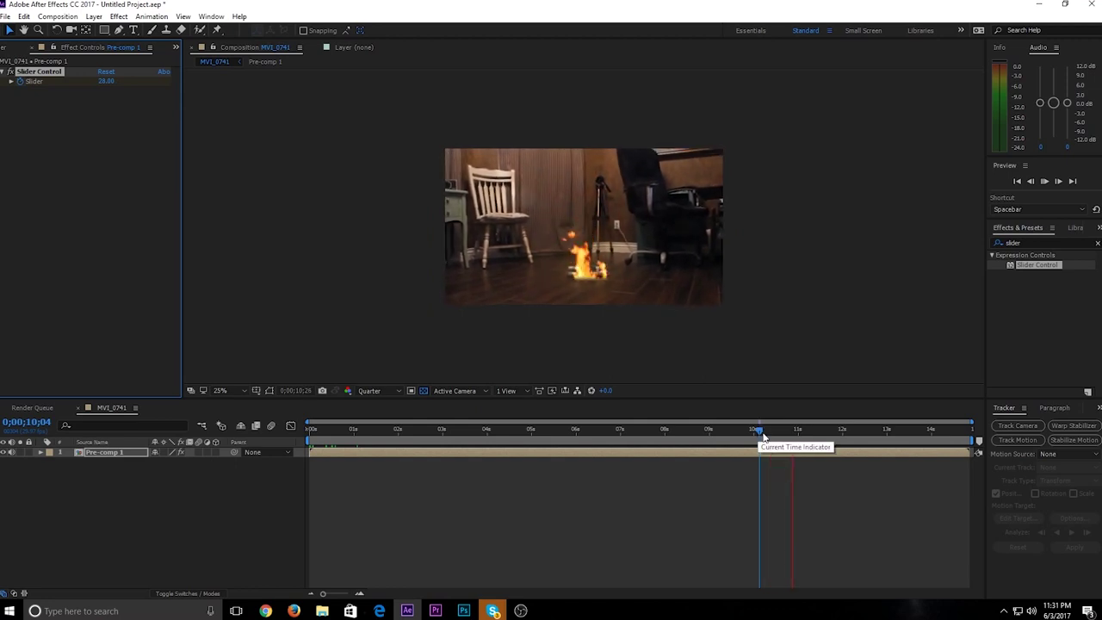
Keyframe the Slider at 0 at 0;00;11;03 and preview the blast from 0;00;09;04
drag(761, 431, 800, 439)
mouse_move(106, 80)
mouse_down()
mouse_move(84, 84)
mouse_move(102, 88)
mouse_up()
click(715, 430)
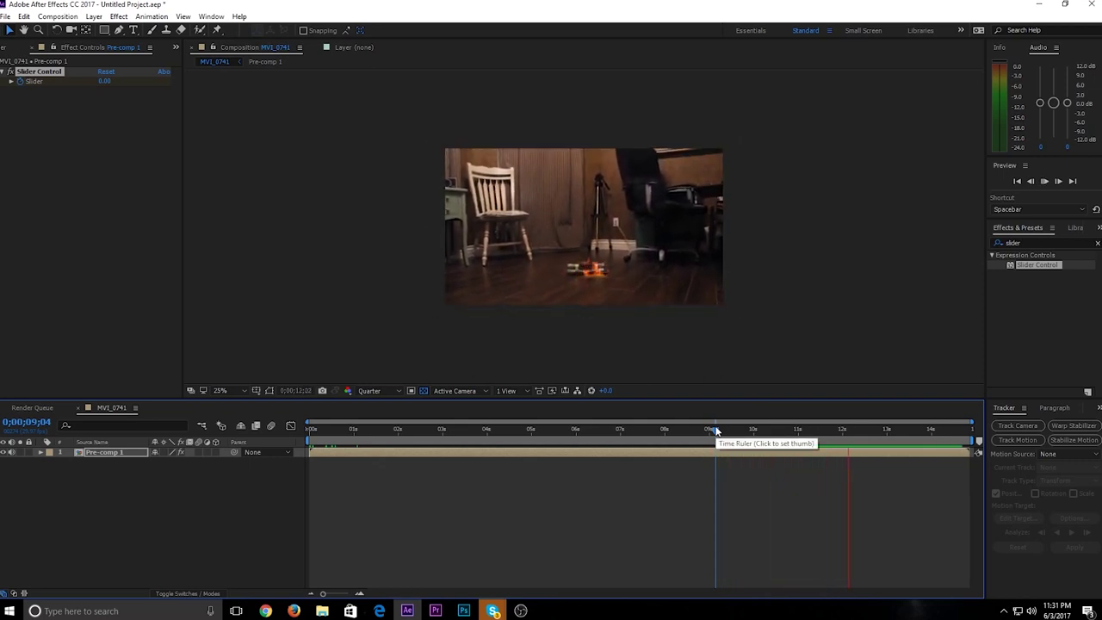
Return to the composition start and expand Pre-comp 1's effects to reveal the Slider keyframes
drag(711, 428, 541, 437)
drag(607, 448, 292, 514)
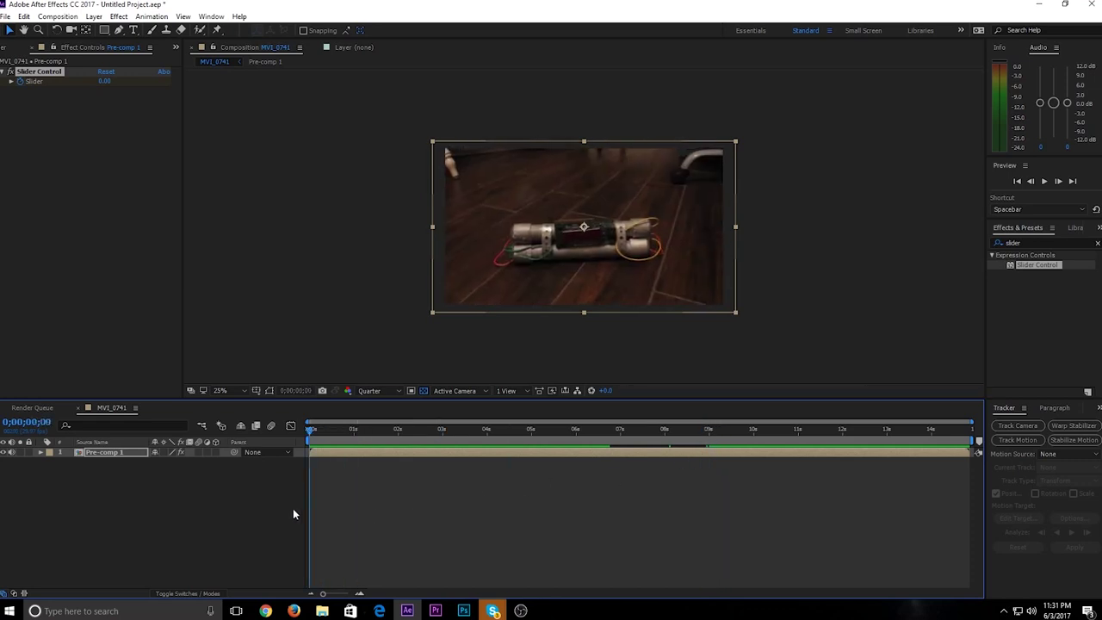
click(40, 452)
click(50, 462)
click(50, 462)
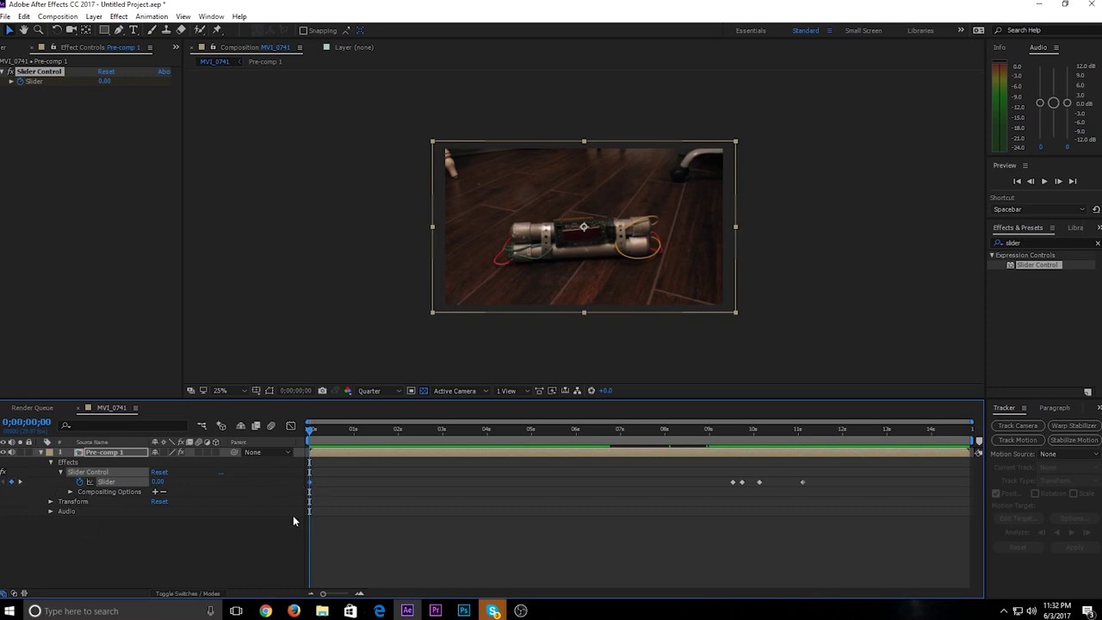
Set the Slider keyframe at the composition start to 7
click(318, 473)
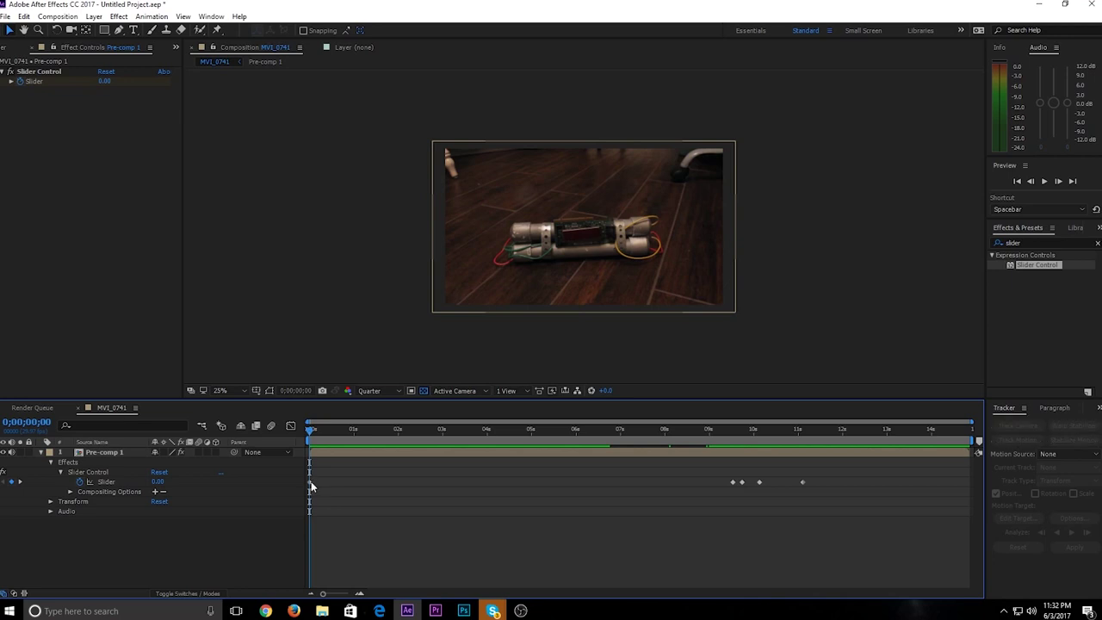
click(310, 484)
click(312, 487)
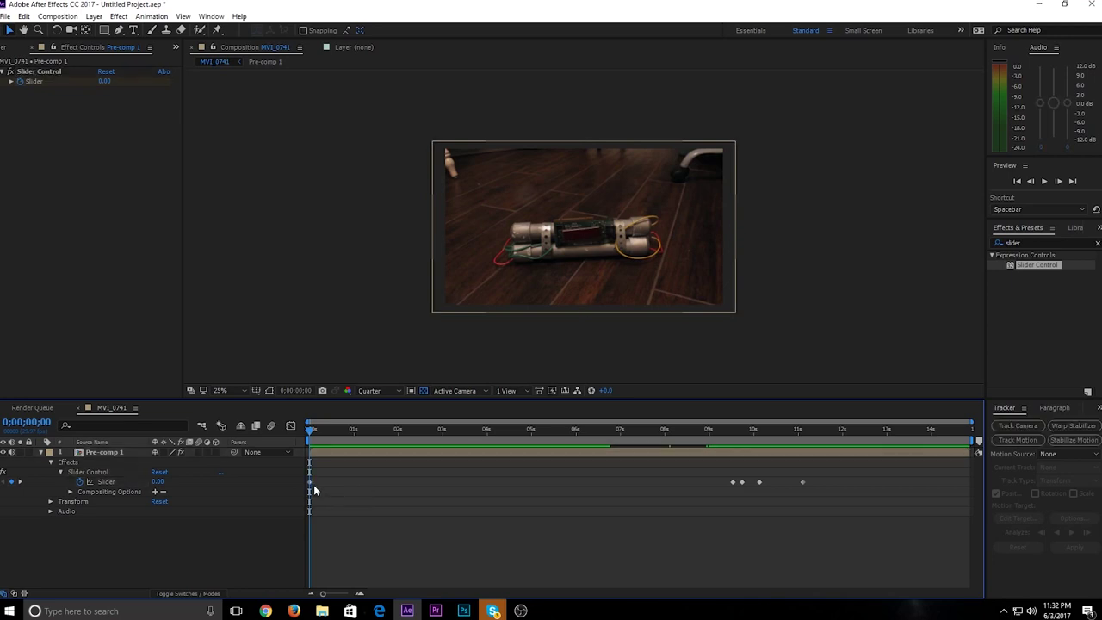
click(309, 473)
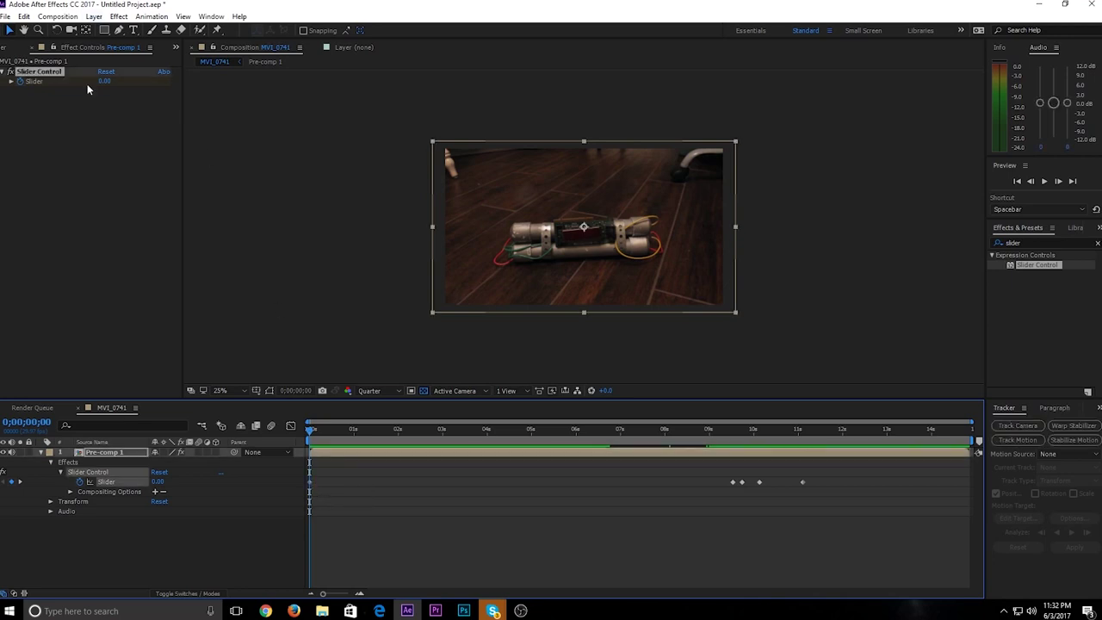
drag(102, 80, 106, 82)
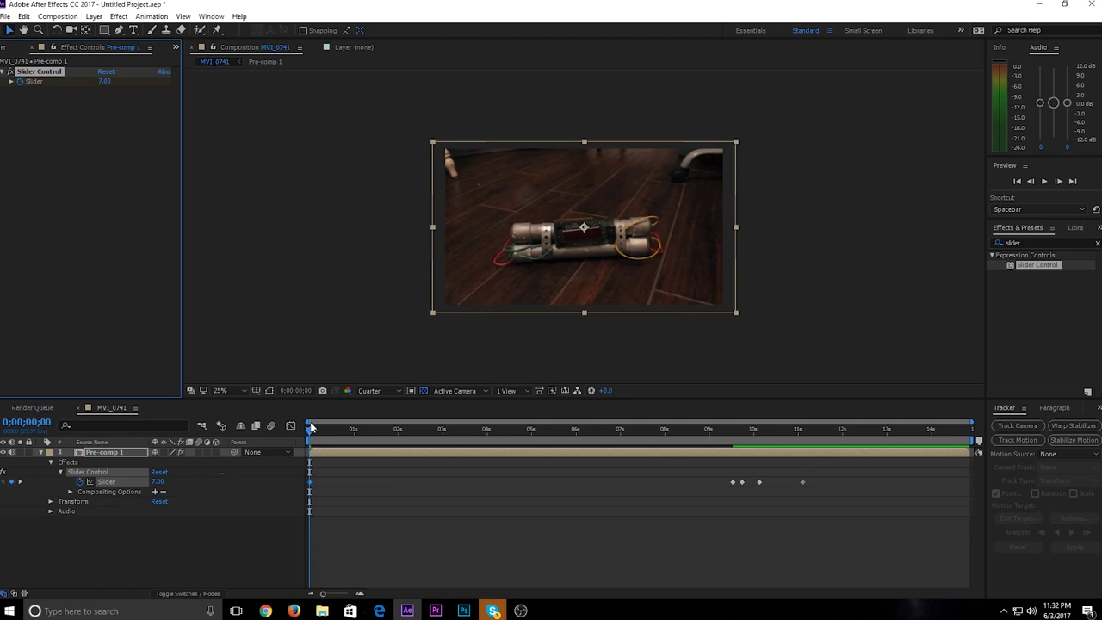
Set the last Slider keyframe at 0;00;11;03 to 7 and collapse the layer
drag(343, 436, 803, 438)
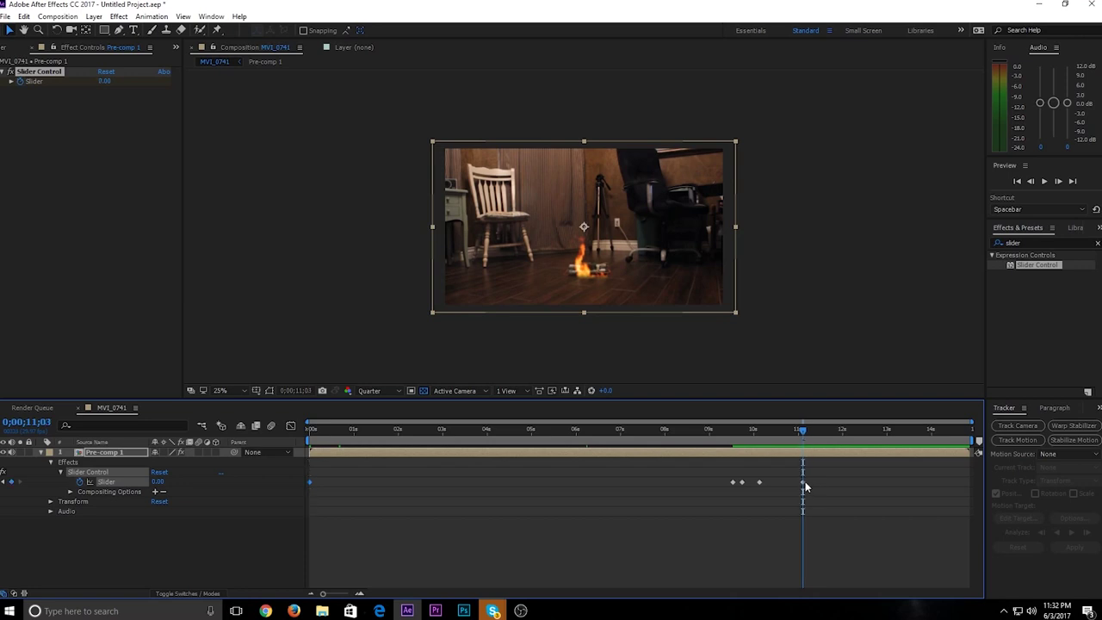
mouse_move(804, 485)
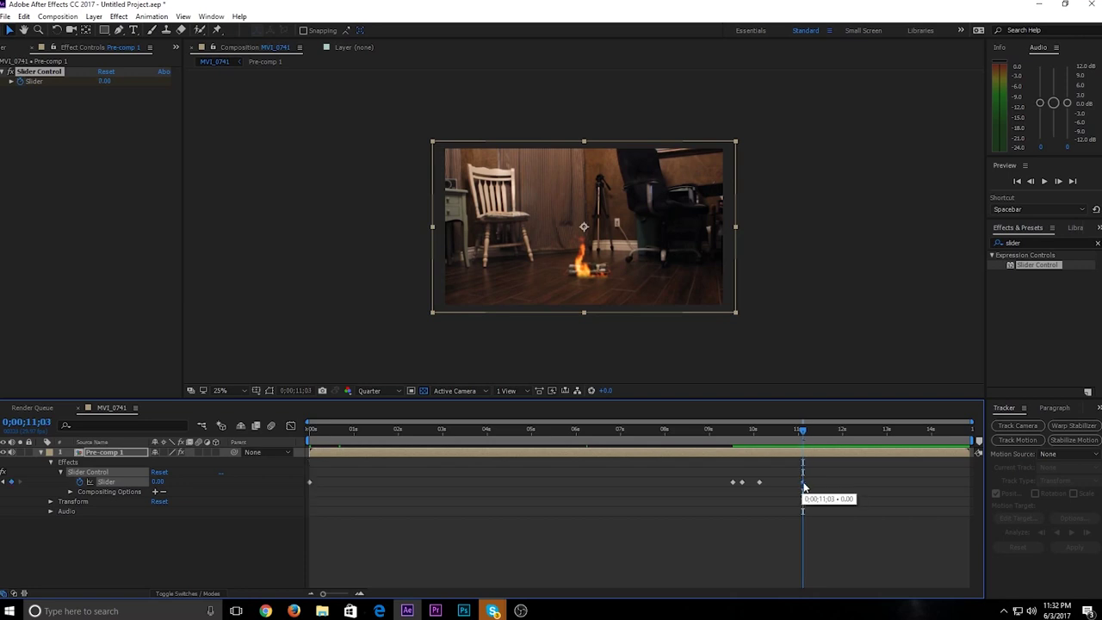
drag(98, 81, 103, 82)
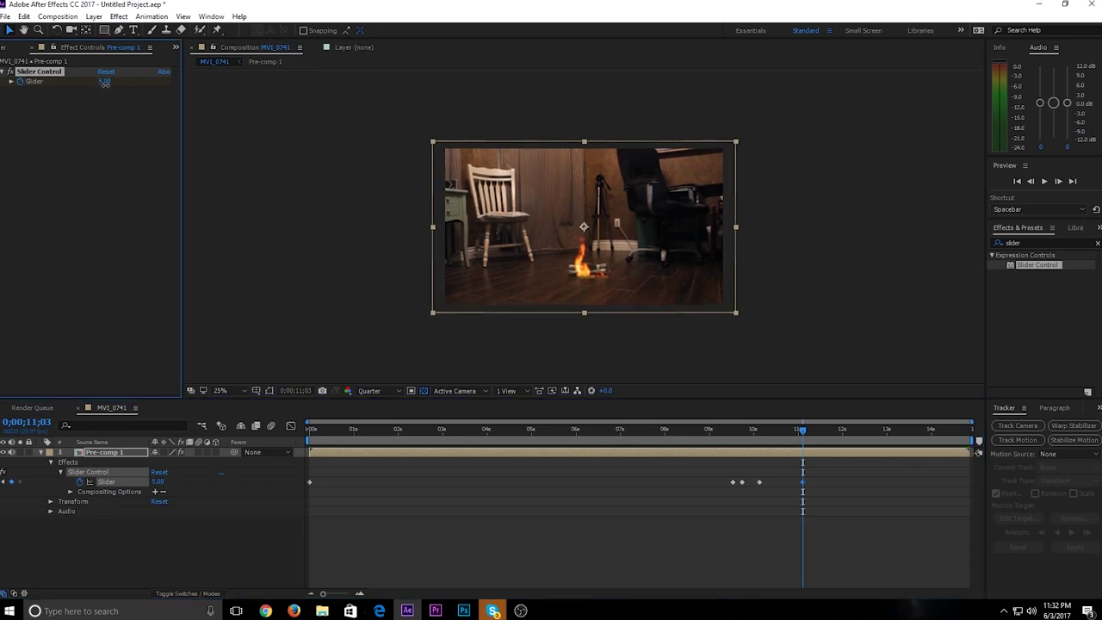
drag(107, 82, 104, 84)
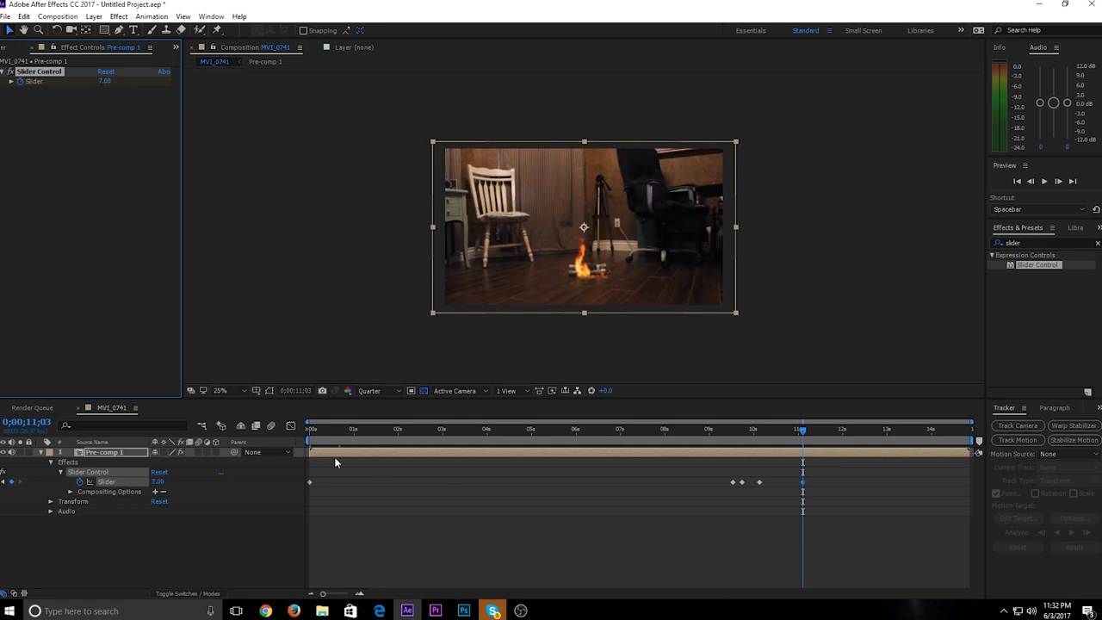
click(41, 452)
Preview the camera shake from the composition start and examine the frames around the blast
drag(323, 434, 302, 430)
key(space)
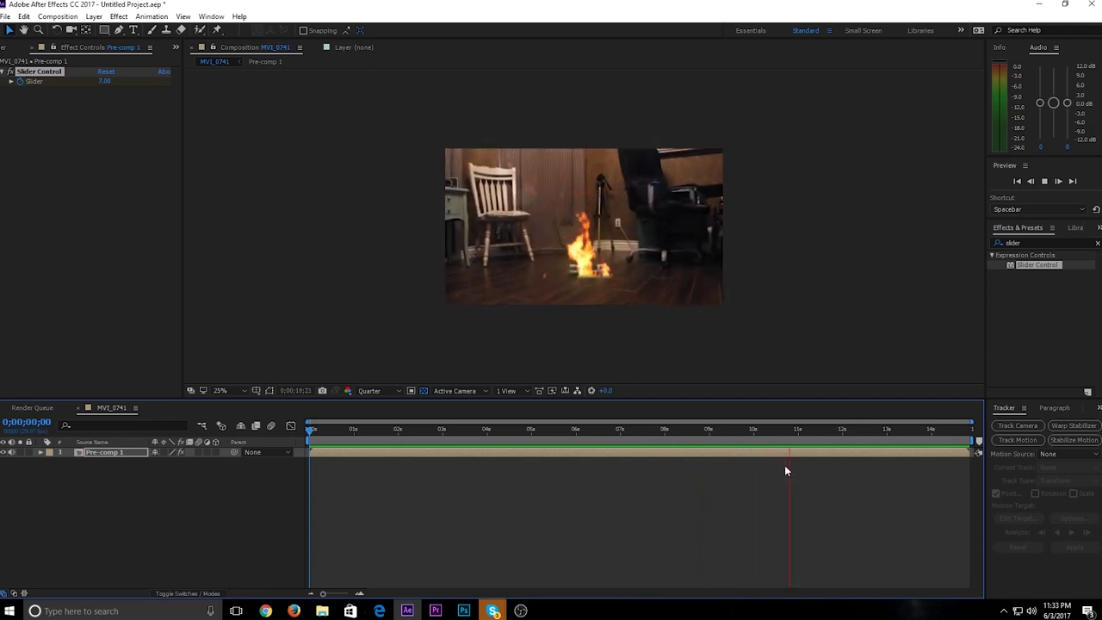
click(734, 441)
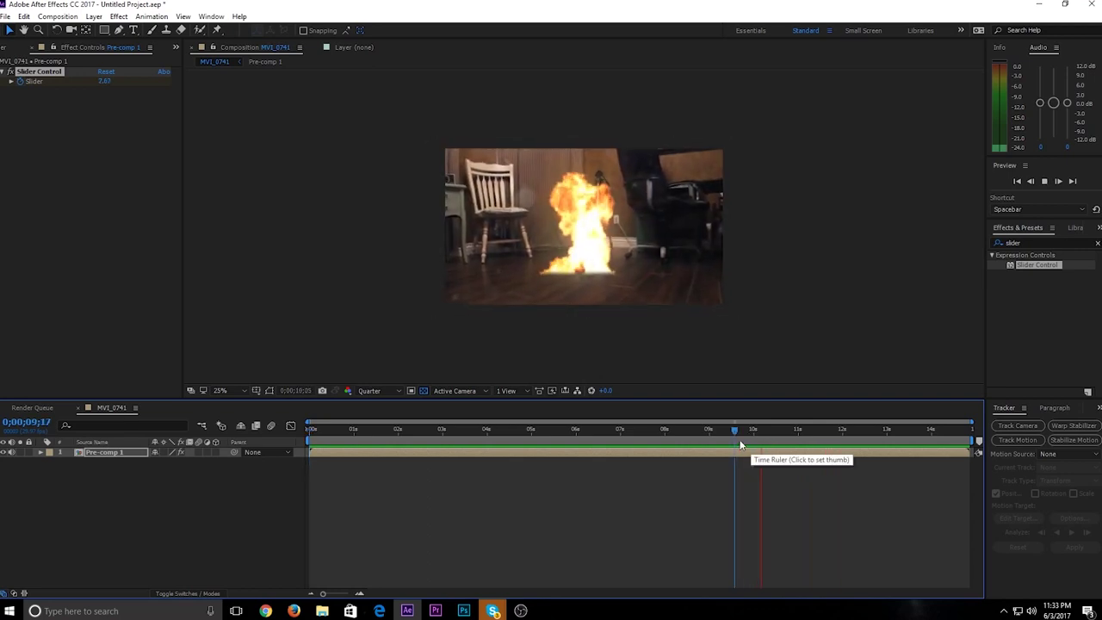
key(space)
drag(733, 434, 720, 432)
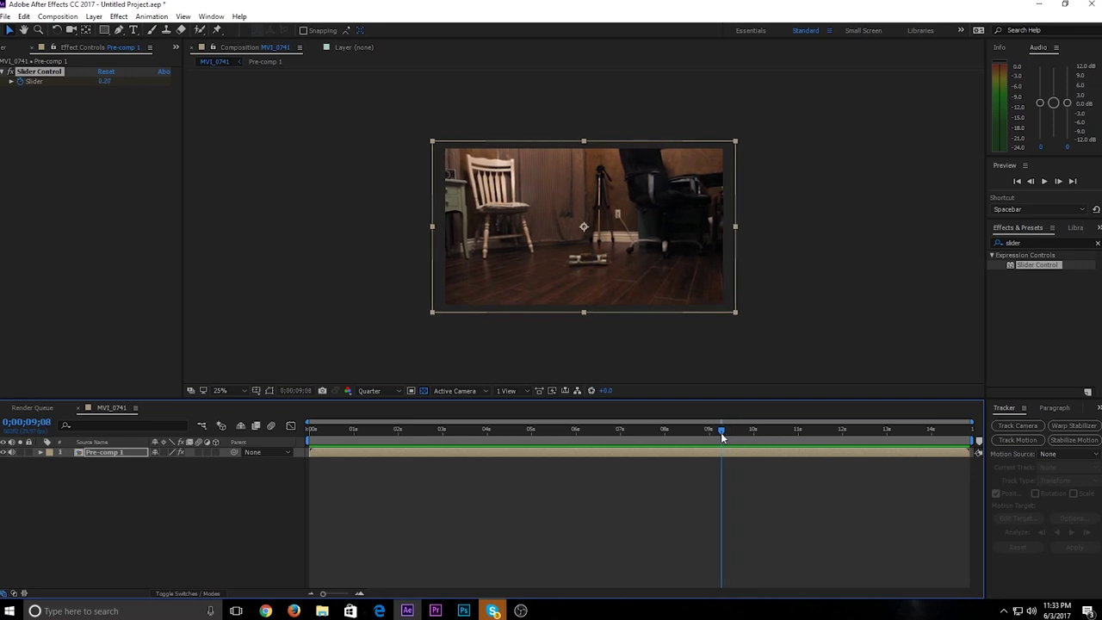
key(Page_Up)
key(Page_Up)
key(Page_Up)
key(Page_Up)
drag(721, 433, 747, 436)
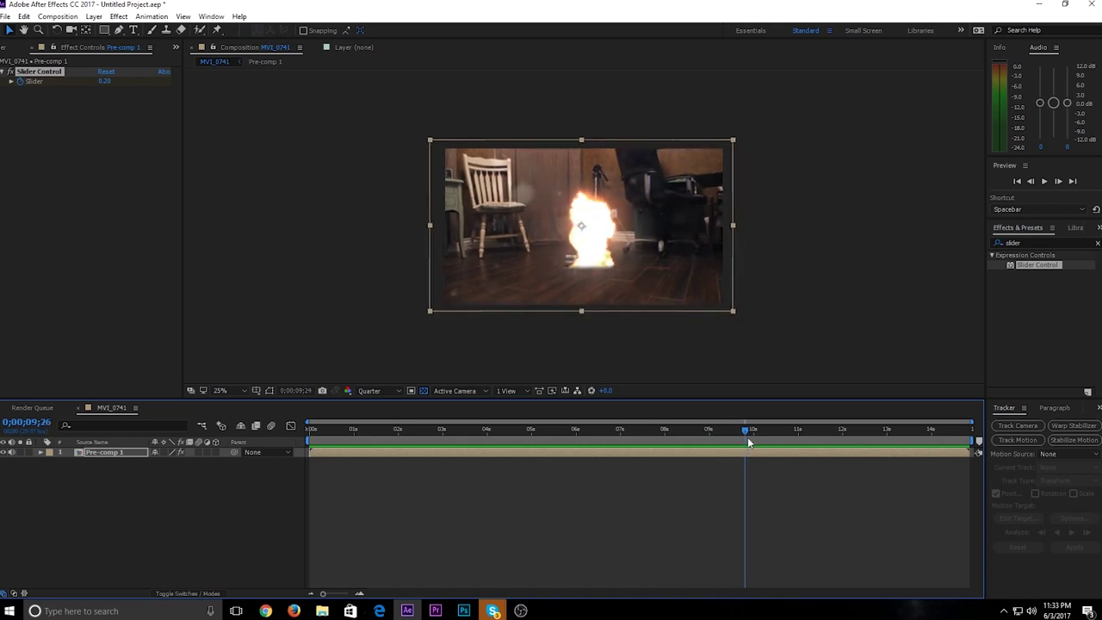
Advance to 0;00;09;26 in the blast and set the composition's preview resolution to Full
key(period)
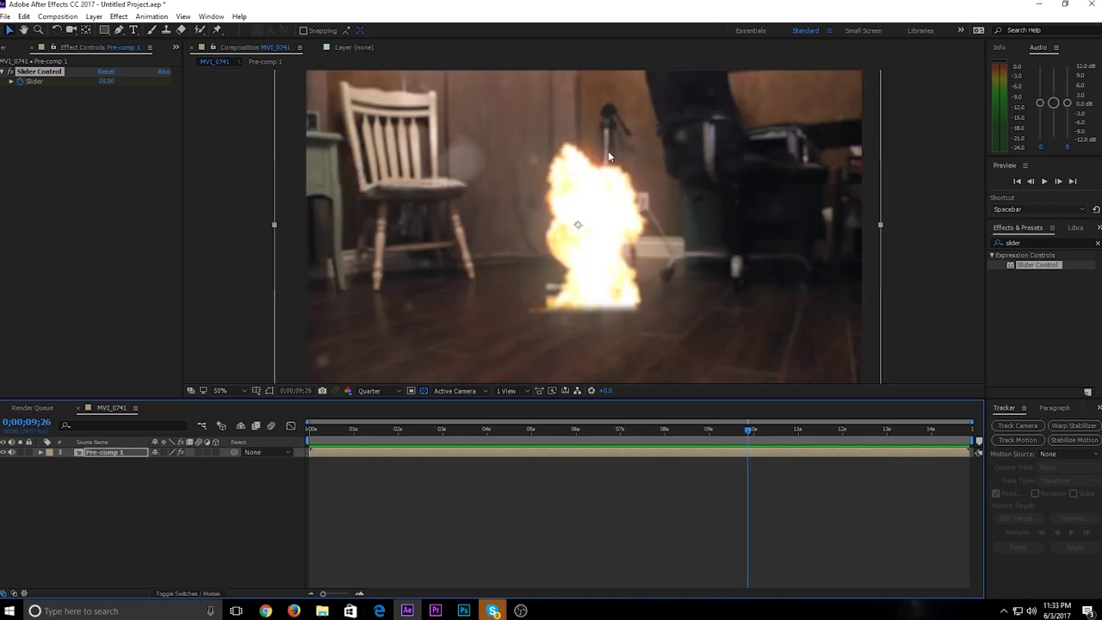
click(379, 390)
click(379, 418)
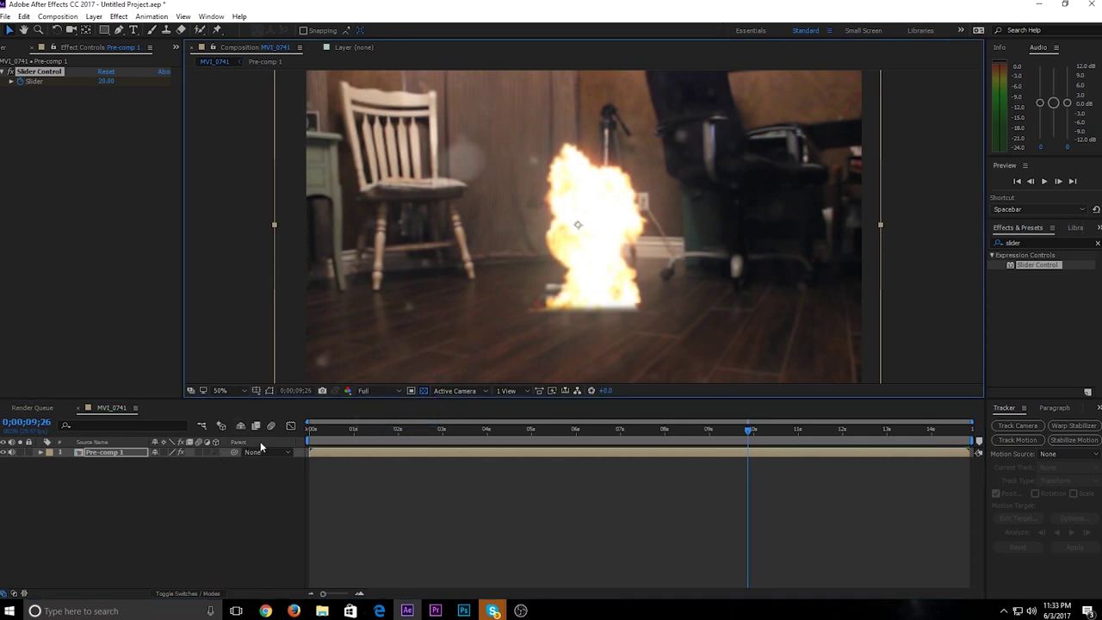
Make sure the layer switches are shown, and enable motion blur for Pre-comp 1 and for the composition
click(4, 593)
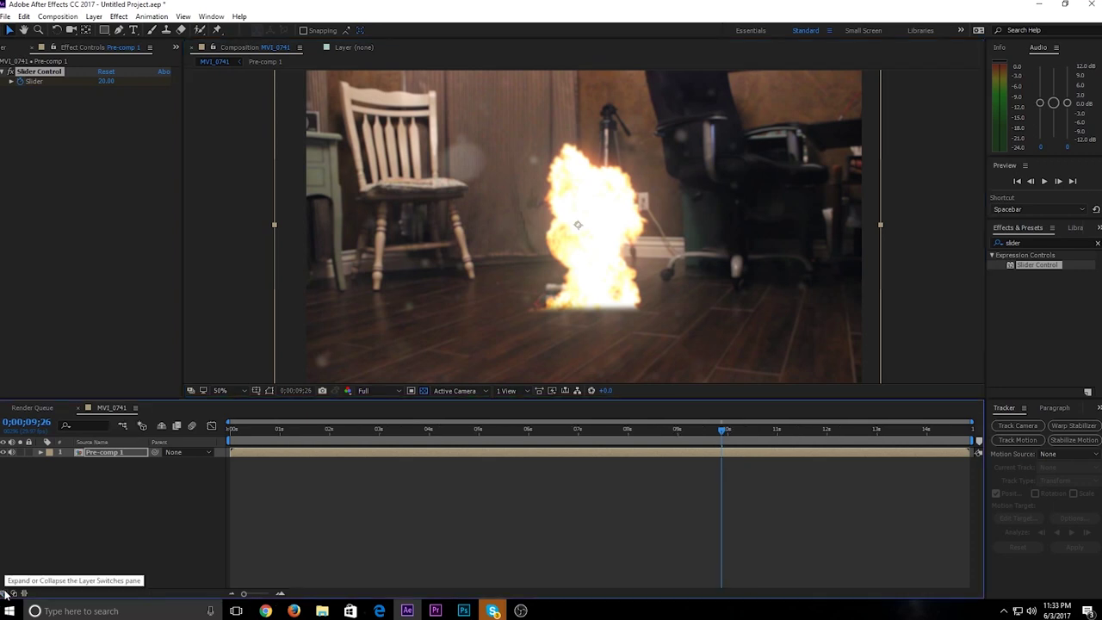
click(4, 593)
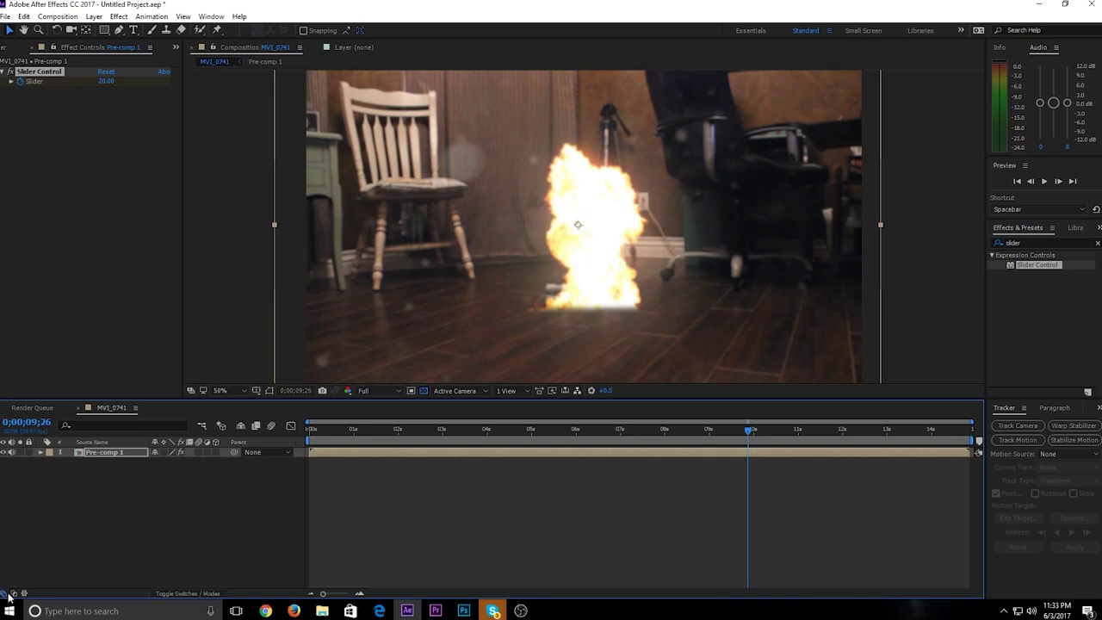
click(4, 593)
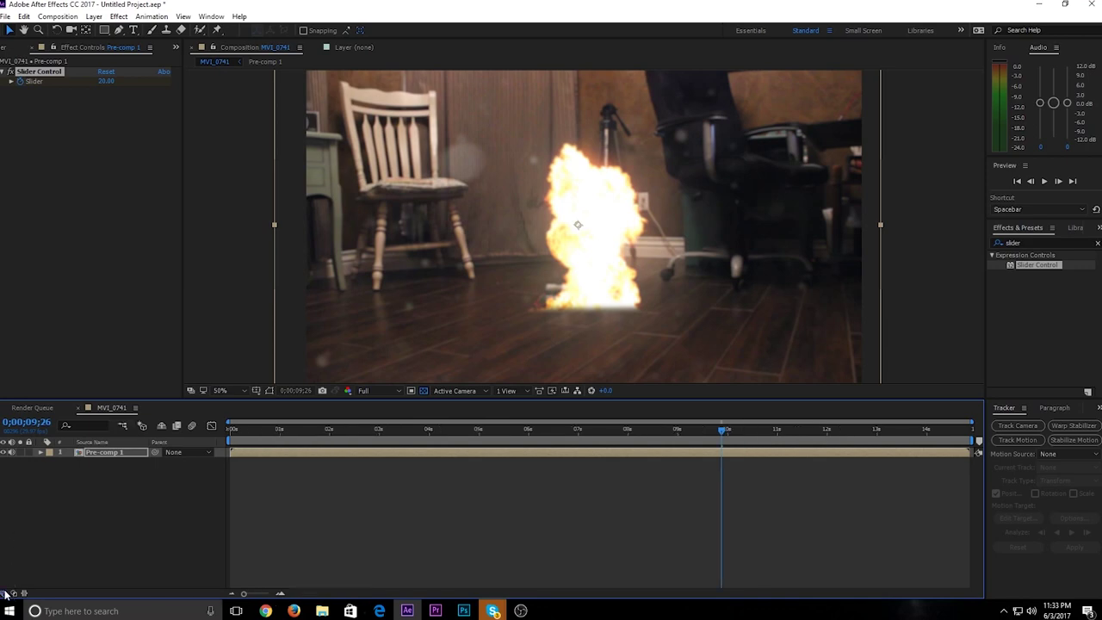
click(5, 593)
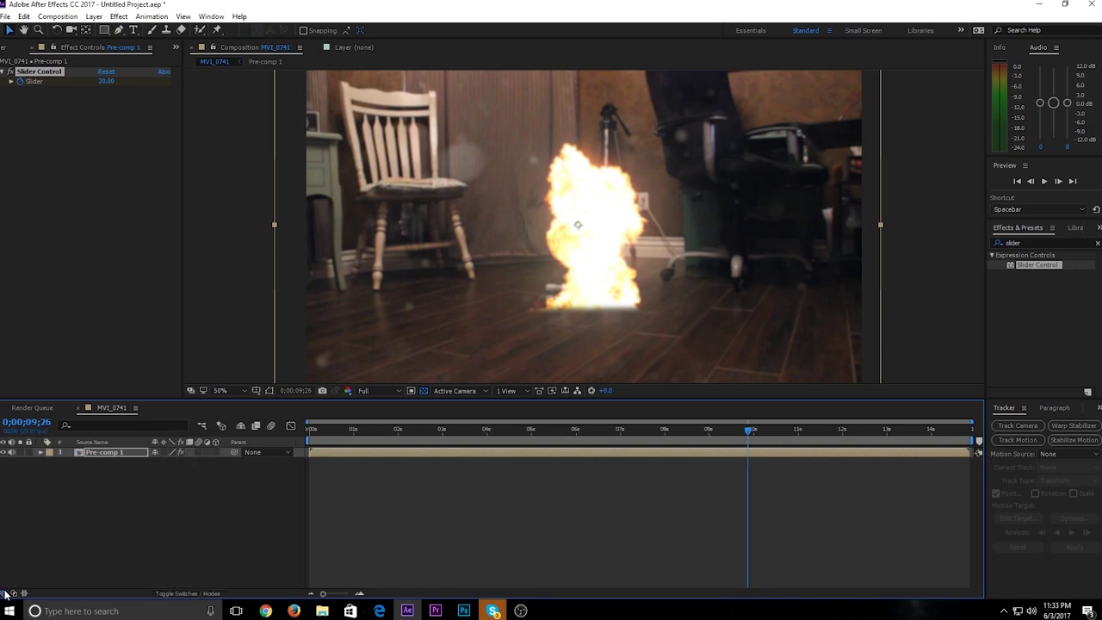
click(197, 452)
click(271, 426)
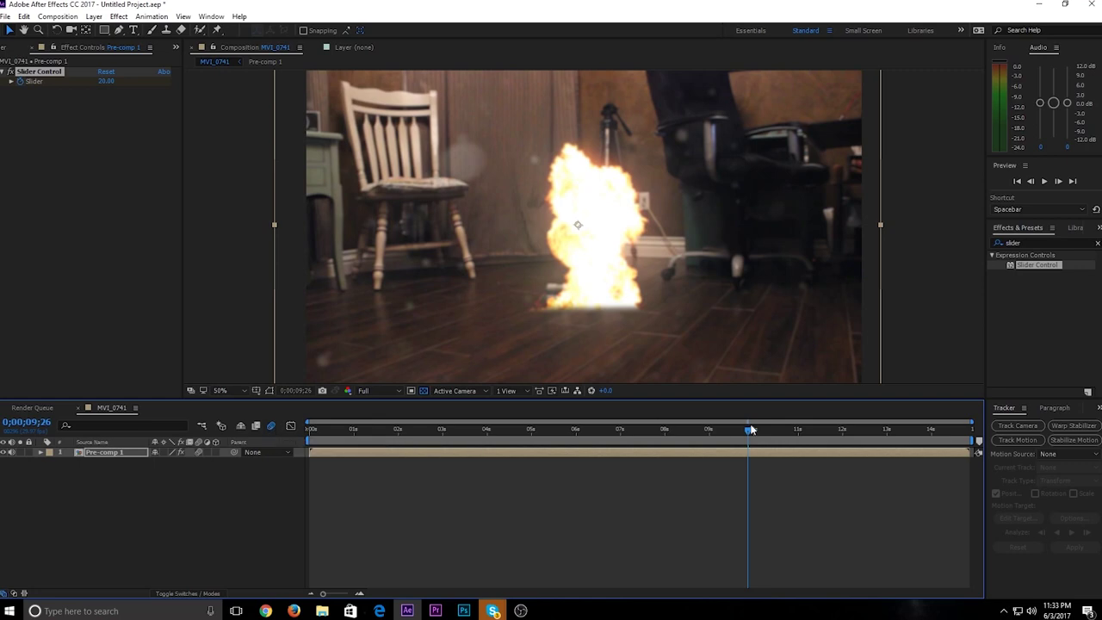
Play on into the blast and compare the enlarged image with the composition's motion blur off and on
key(space)
scroll(385, 132, up, 2)
scroll(386, 132, up, 1)
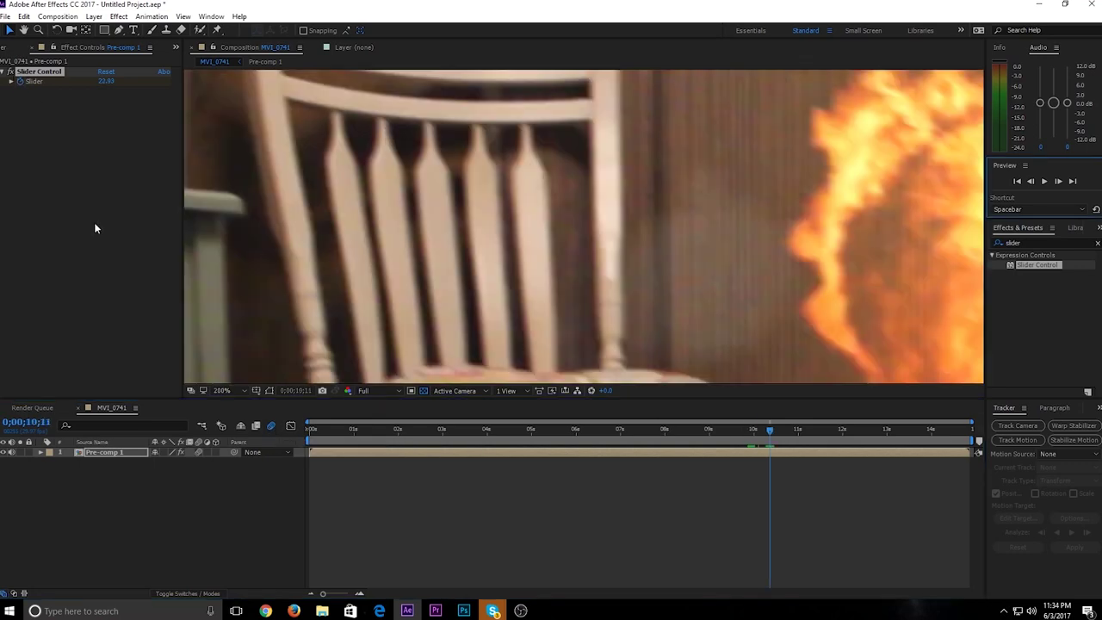
click(272, 425)
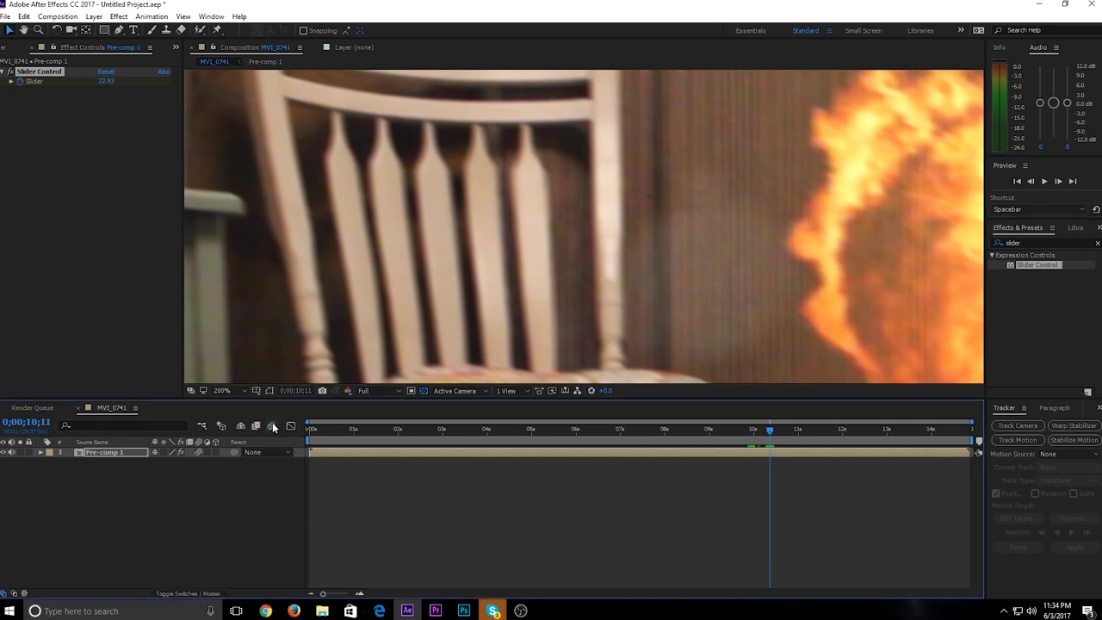
click(272, 425)
scroll(507, 202, up, 1)
scroll(507, 202, down, 2)
scroll(527, 207, down, 6)
scroll(713, 305, up, 4)
scroll(596, 204, down, 2)
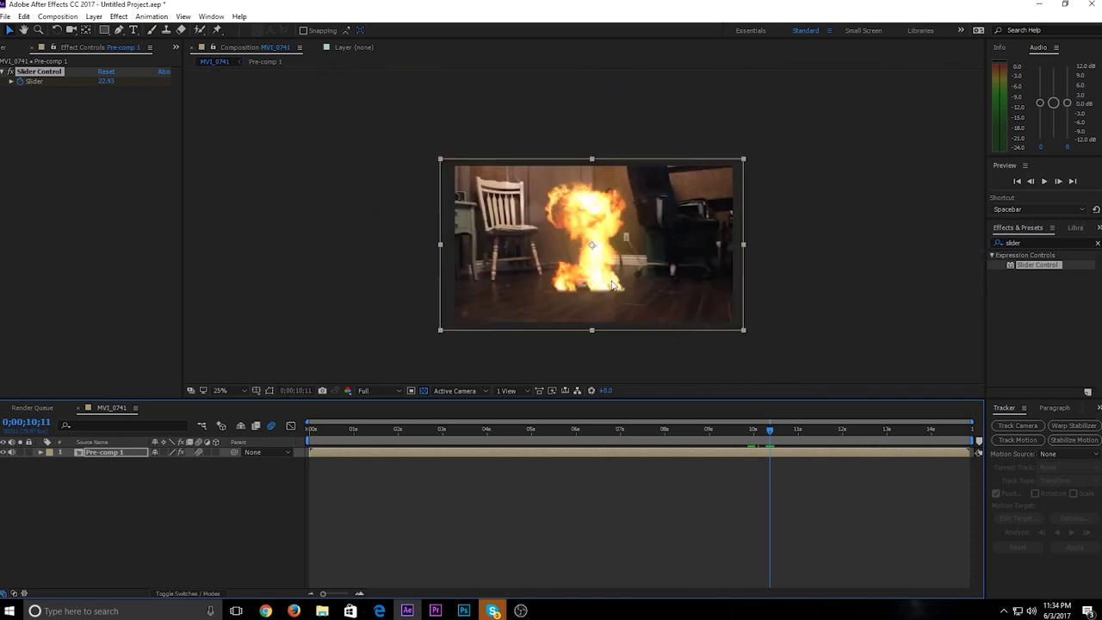
scroll(612, 286, up, 4)
Move the current time back to 0;00;09;10, bring up the list of project items and deselect everything in it
drag(784, 433, 724, 430)
click(10, 50)
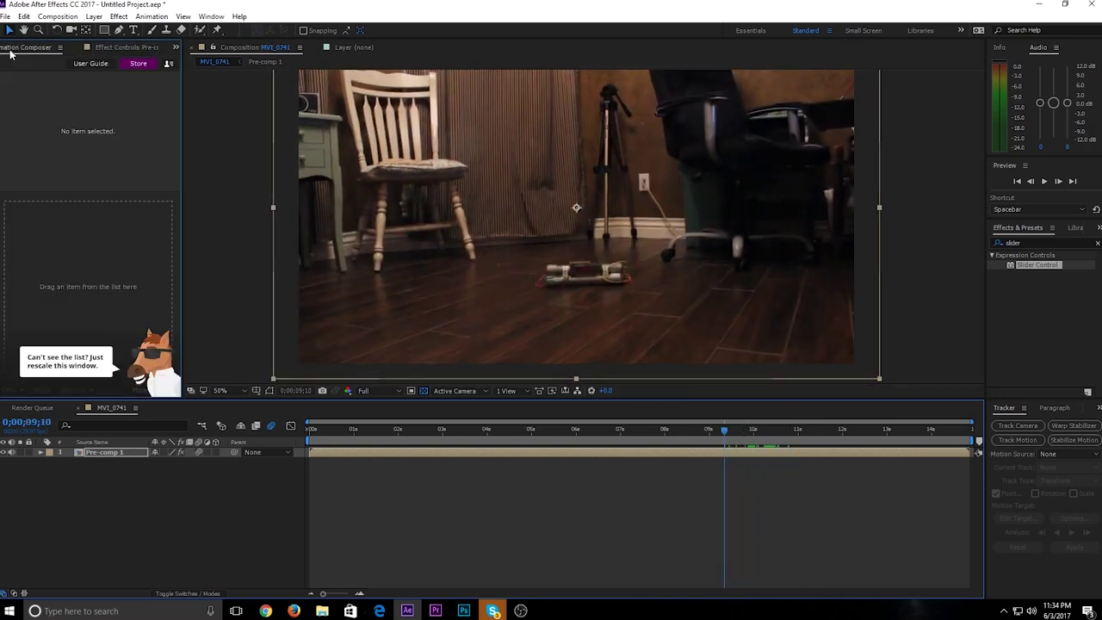
click(5, 50)
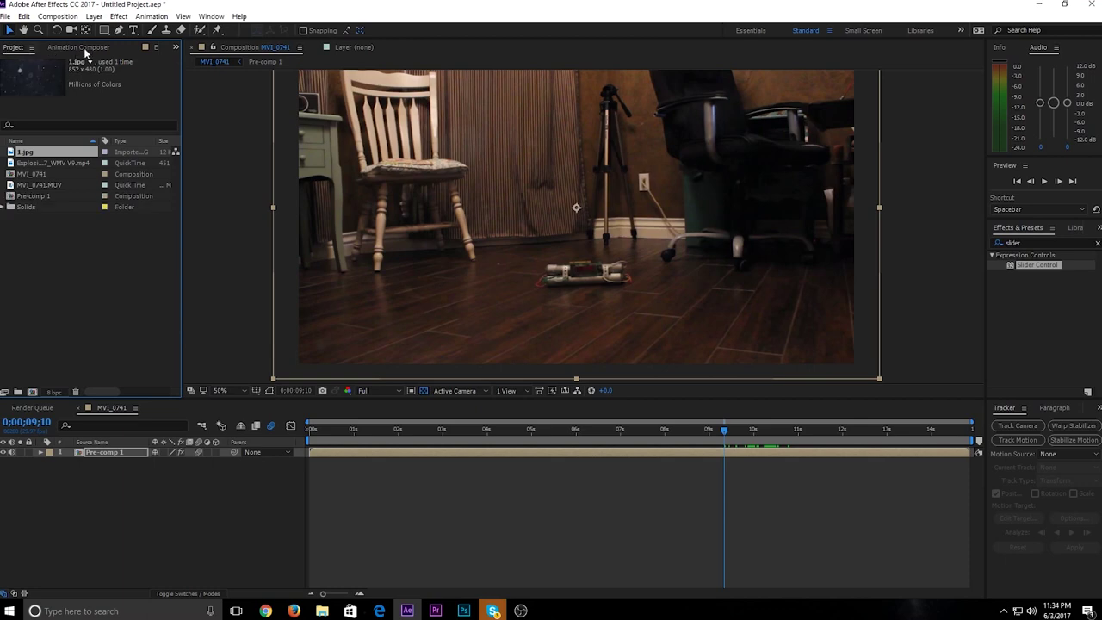
click(177, 48)
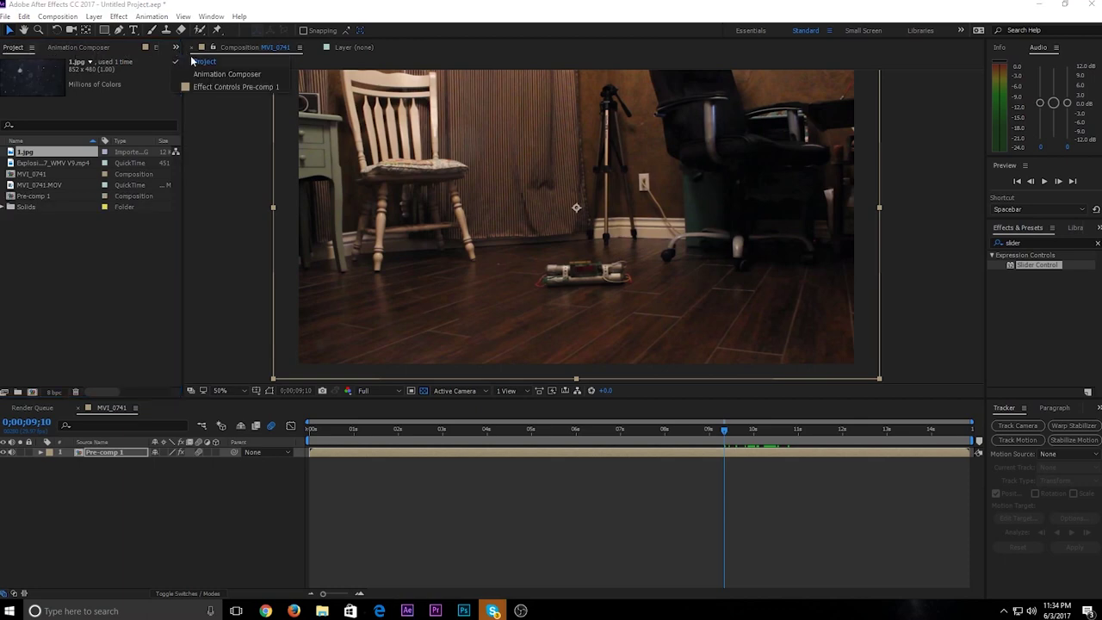
click(97, 227)
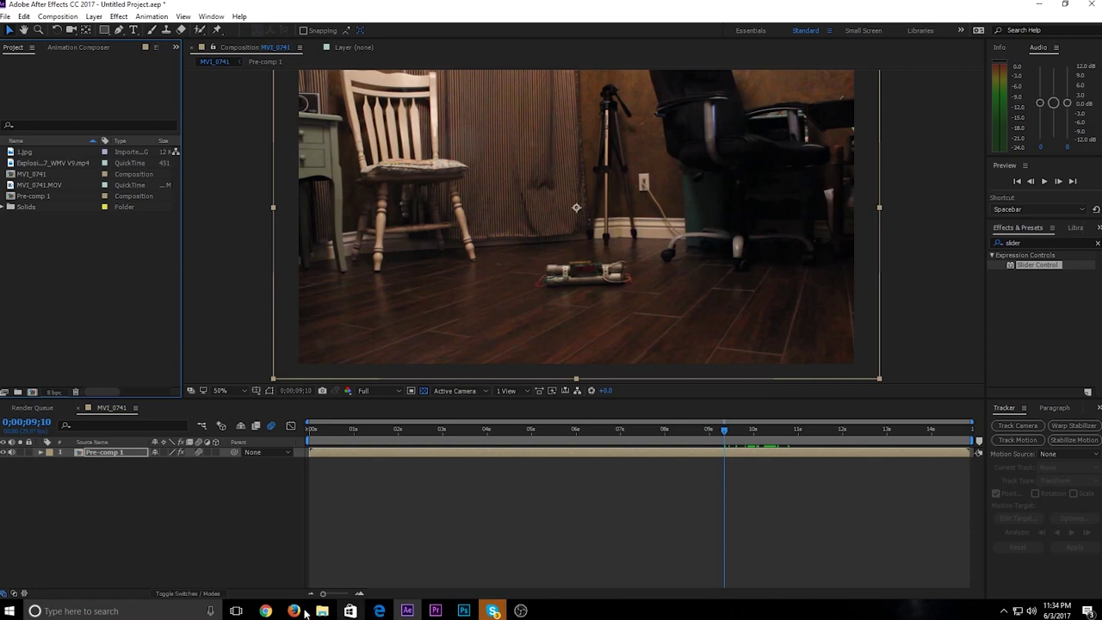
Switch to Chrome, search YouTube for an explosion sound effect, and open and pause the "EXPLOSIONS - big explosion sounds" video
click(266, 611)
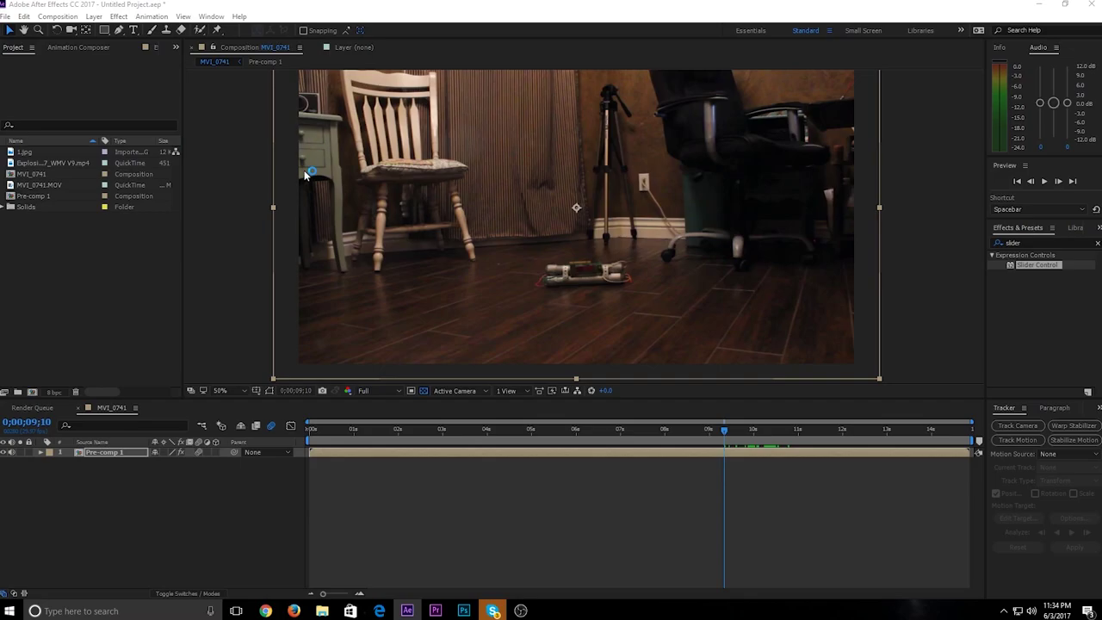
text(y)
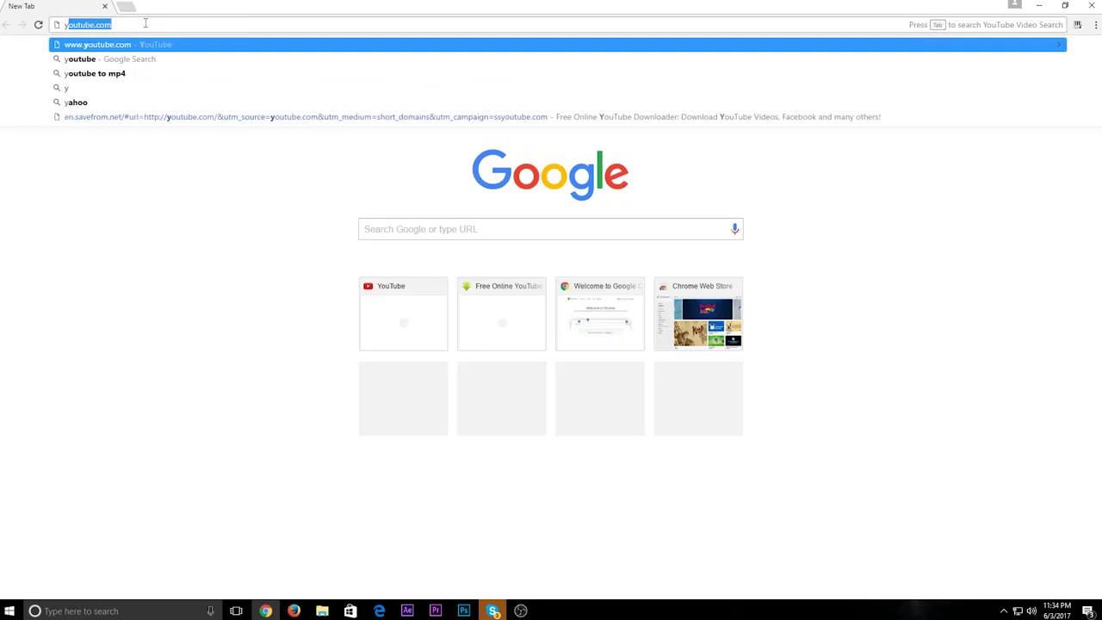
key(Return)
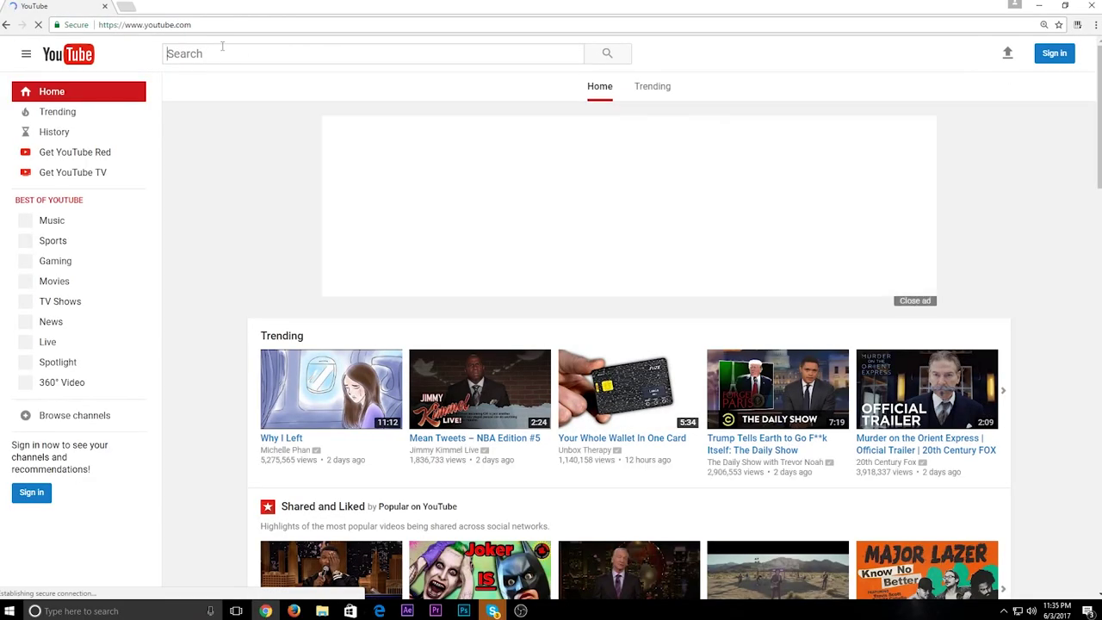
text(explo)
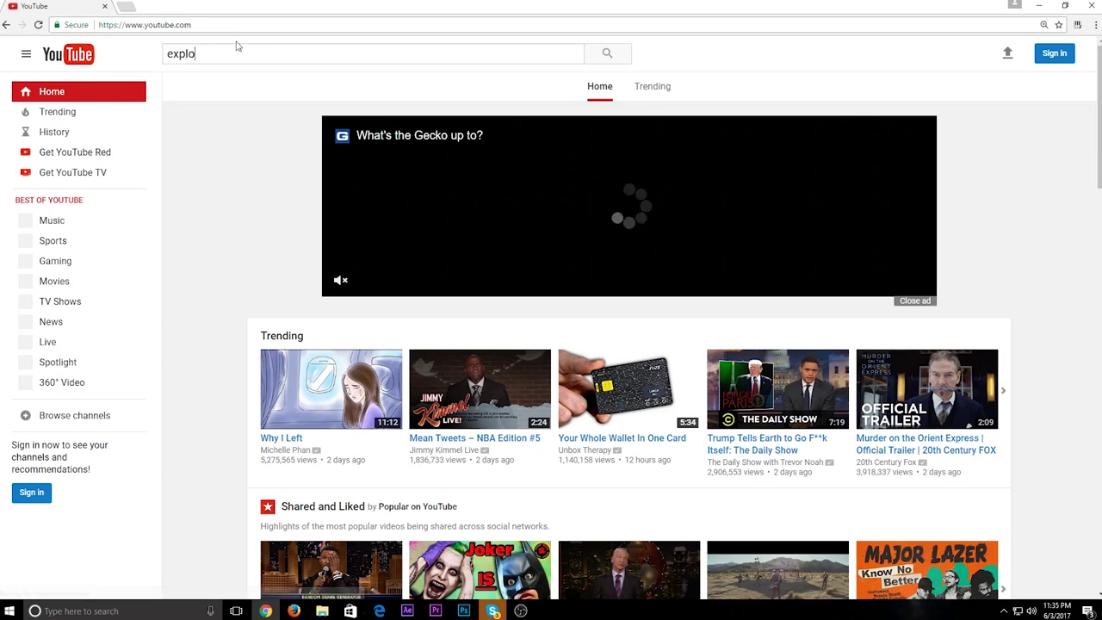
text(sion )
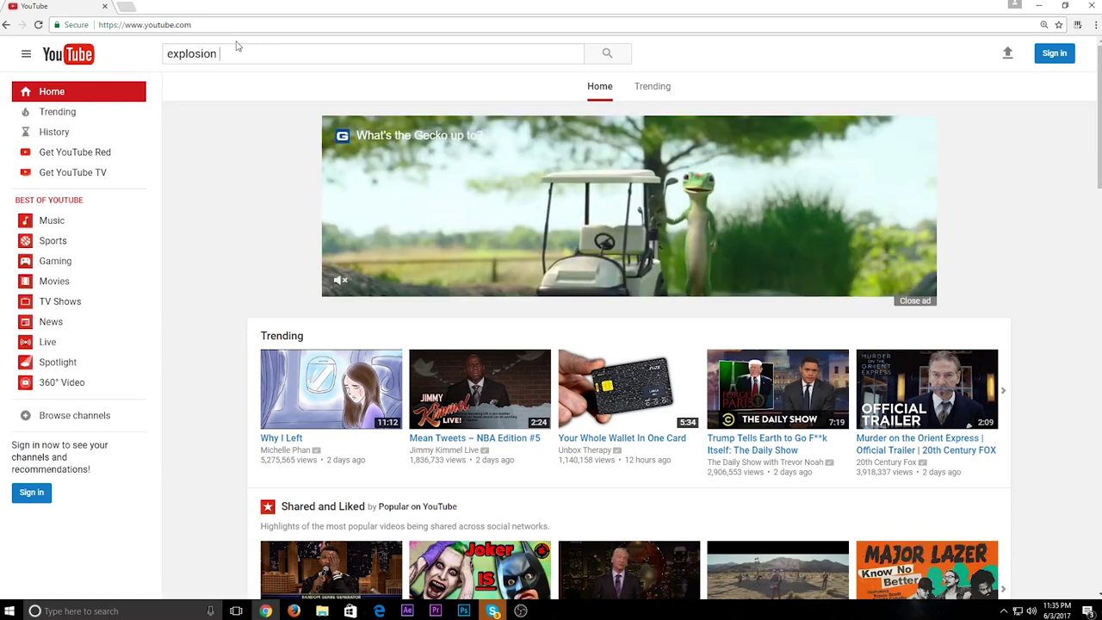
text(sound efgfect)
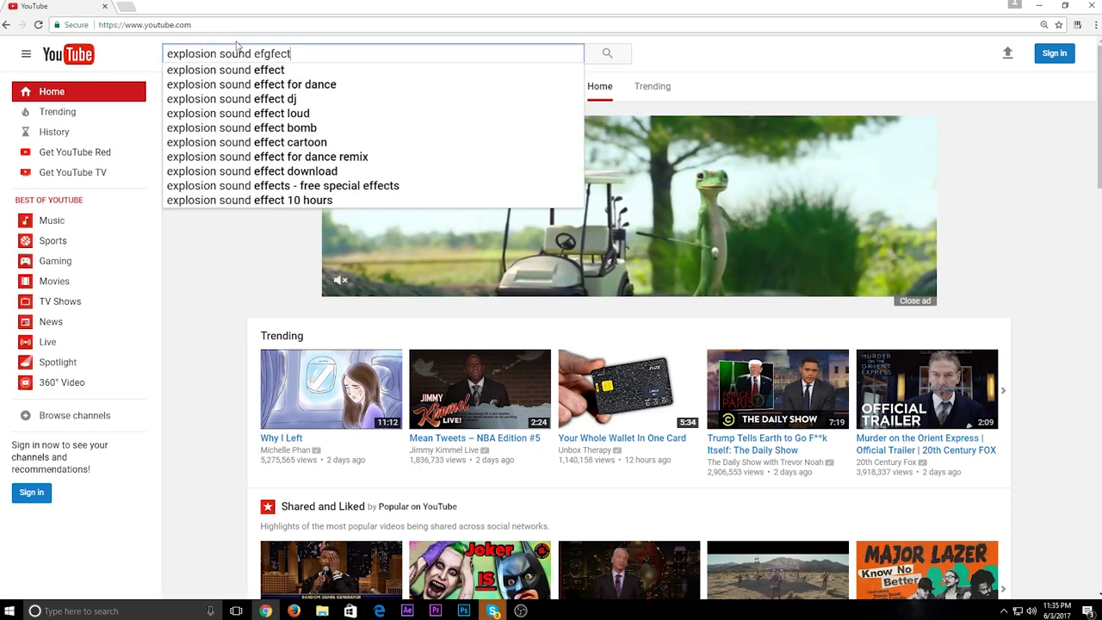
key(Return)
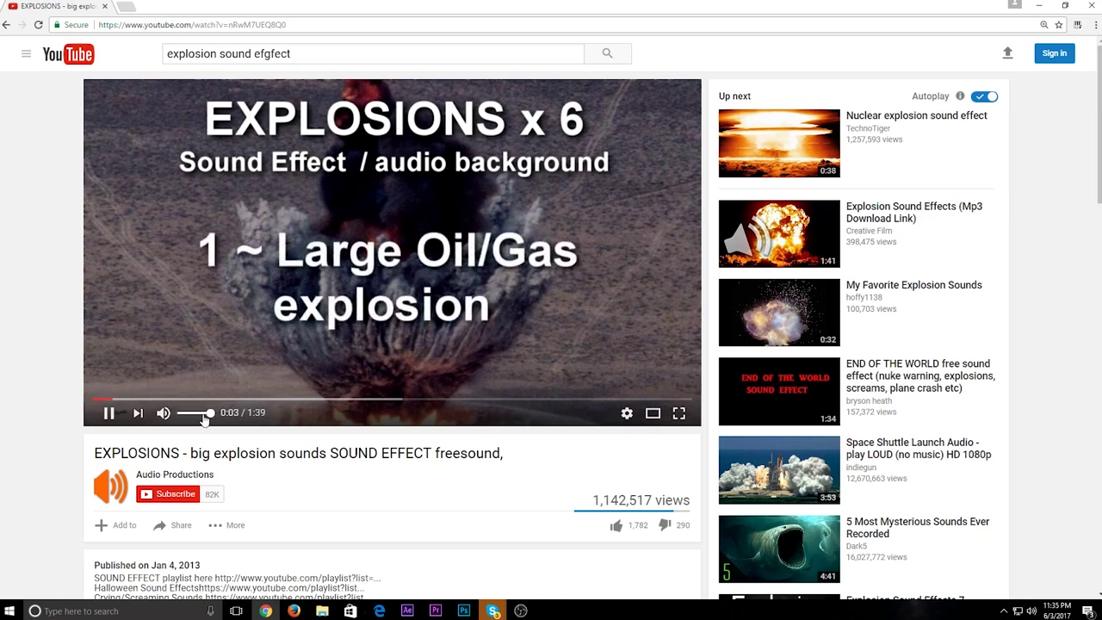
click(191, 272)
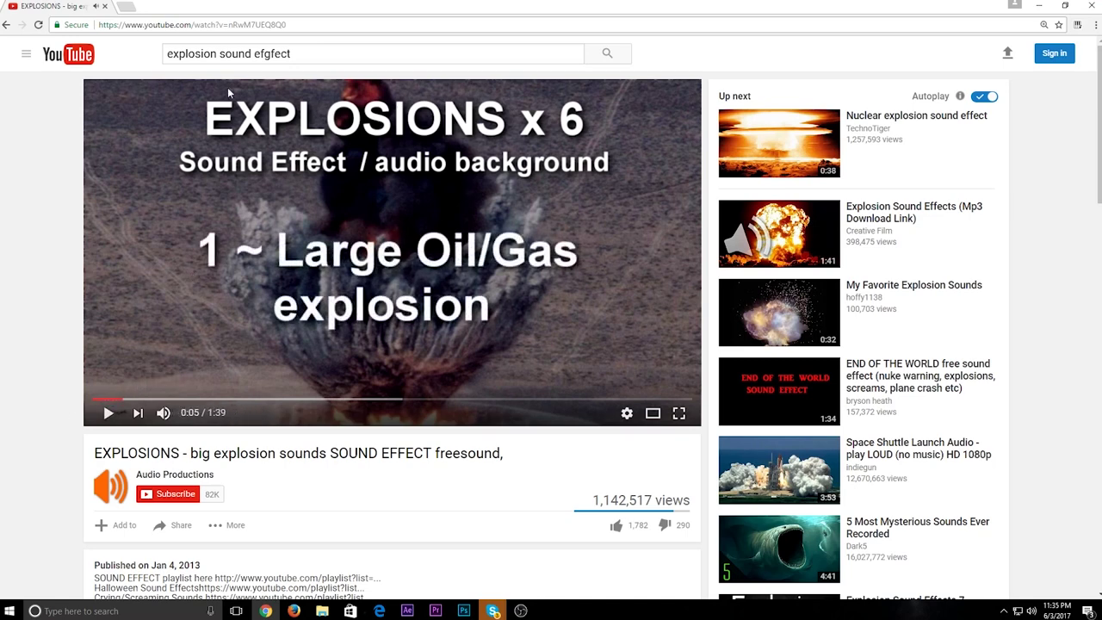
Copy the video's web address and open ssyoutube.com in a new tab
click(295, 23)
right_click(121, 25)
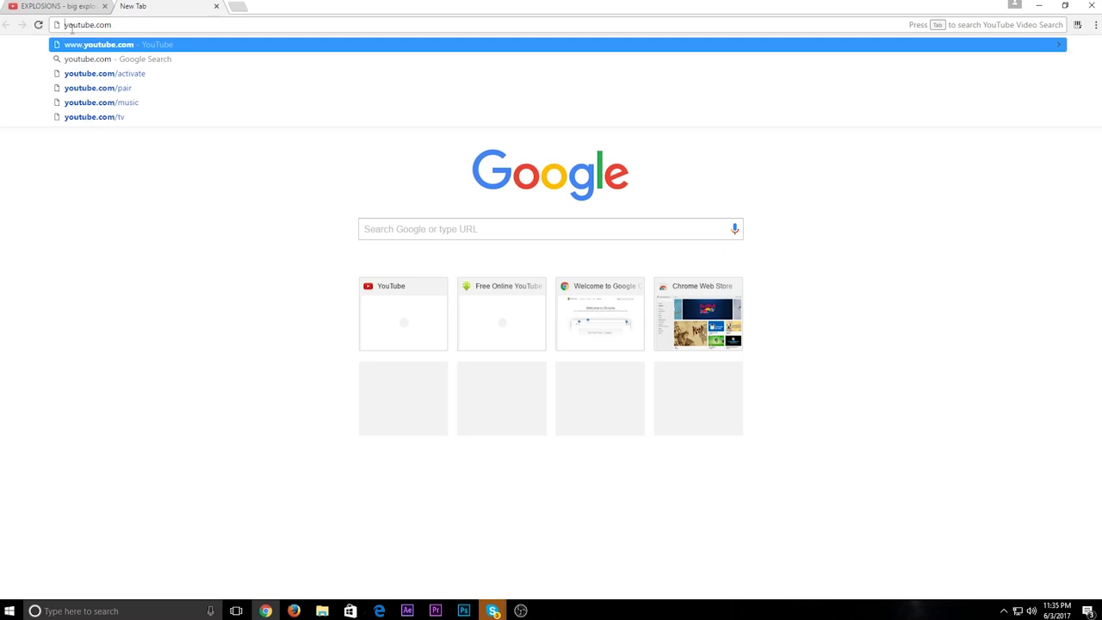
text(ss)
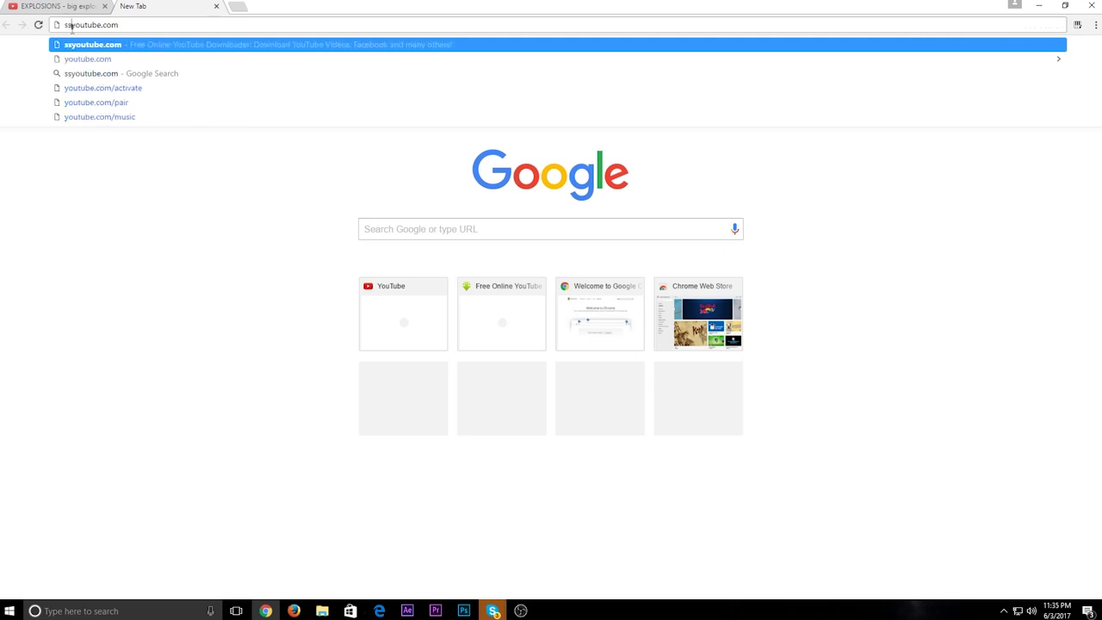
key(Return)
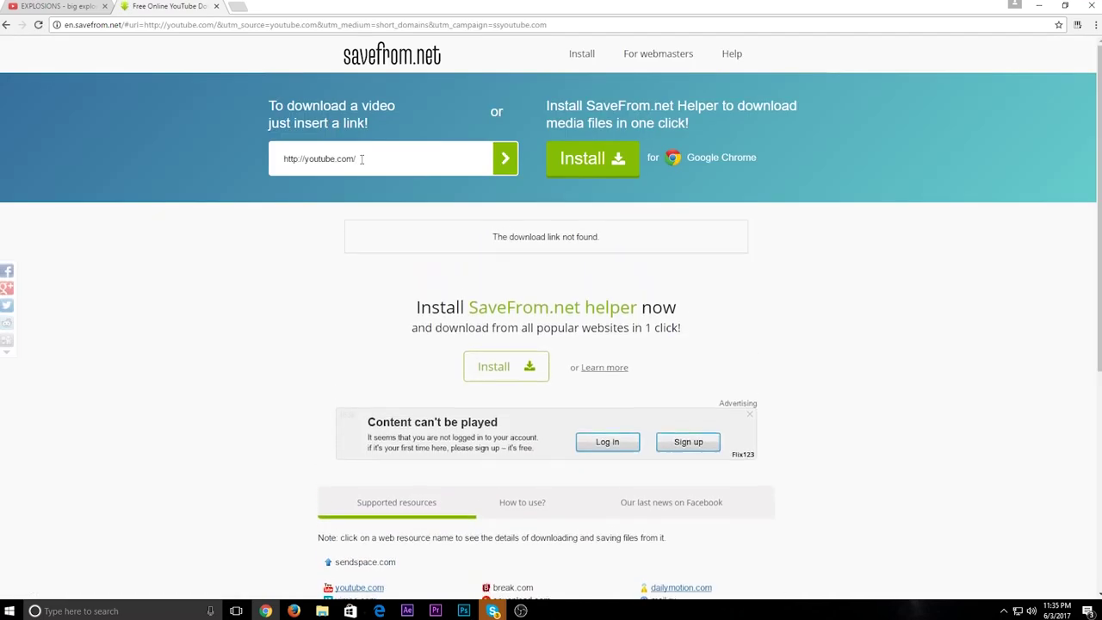
Replace the downloader's link with the copied video address and download the video as MP4 720p
key(ctrl+a)
key(ctrl+v)
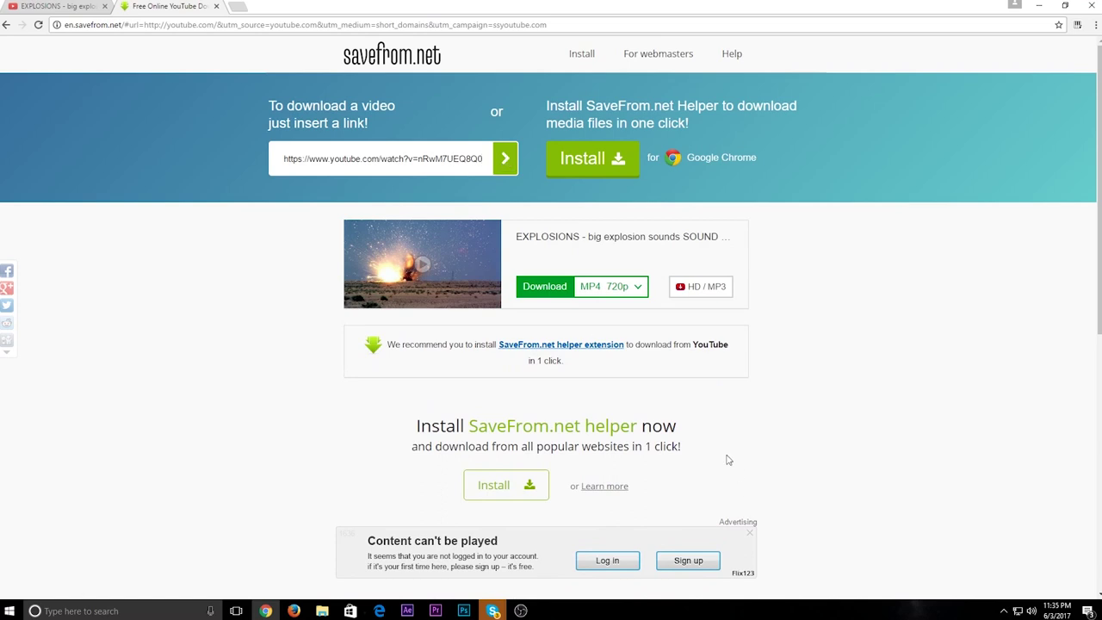
click(550, 285)
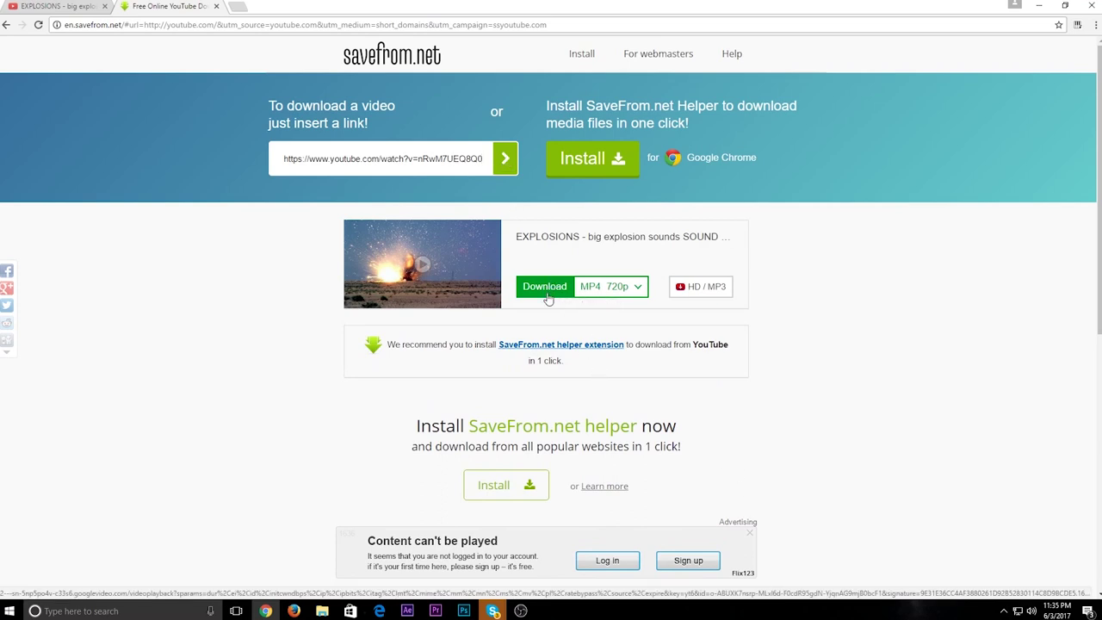
Copy the downloaded EXPLOSIONS mp4 from the browser into the desktop folder "explosion assets", and maximize the browser window again
click(1039, 6)
click(1039, 7)
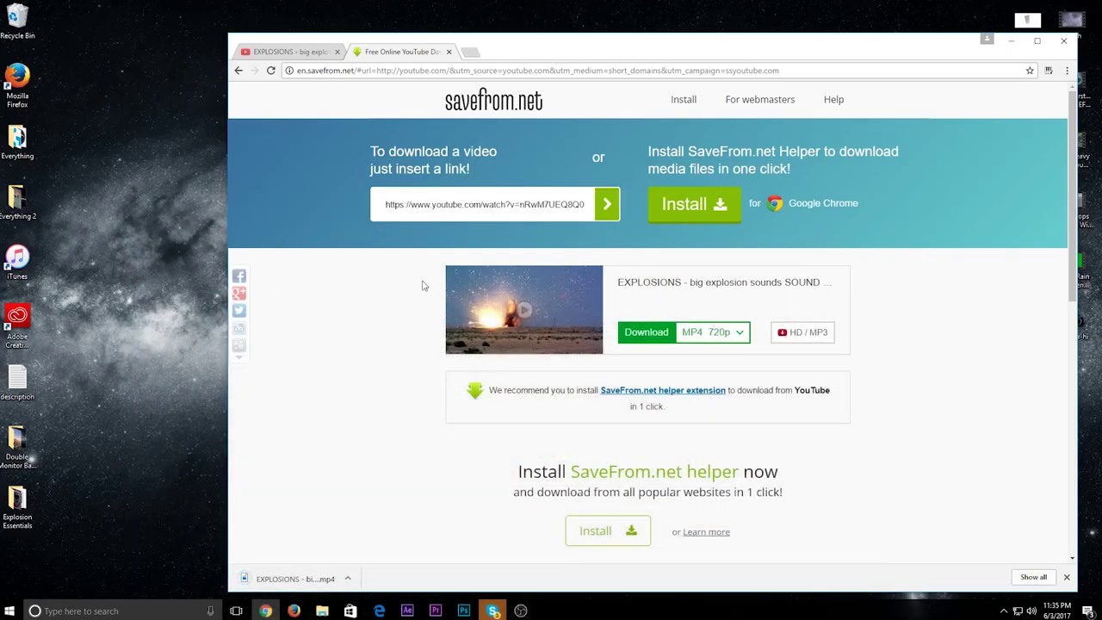
drag(617, 47, 956, 45)
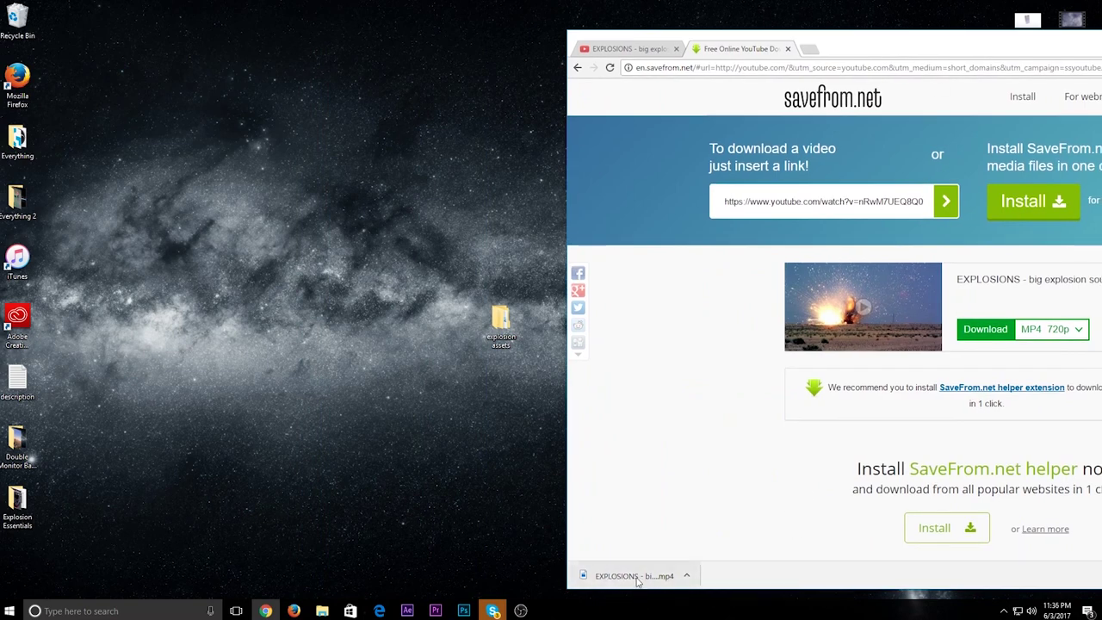
drag(646, 582, 498, 320)
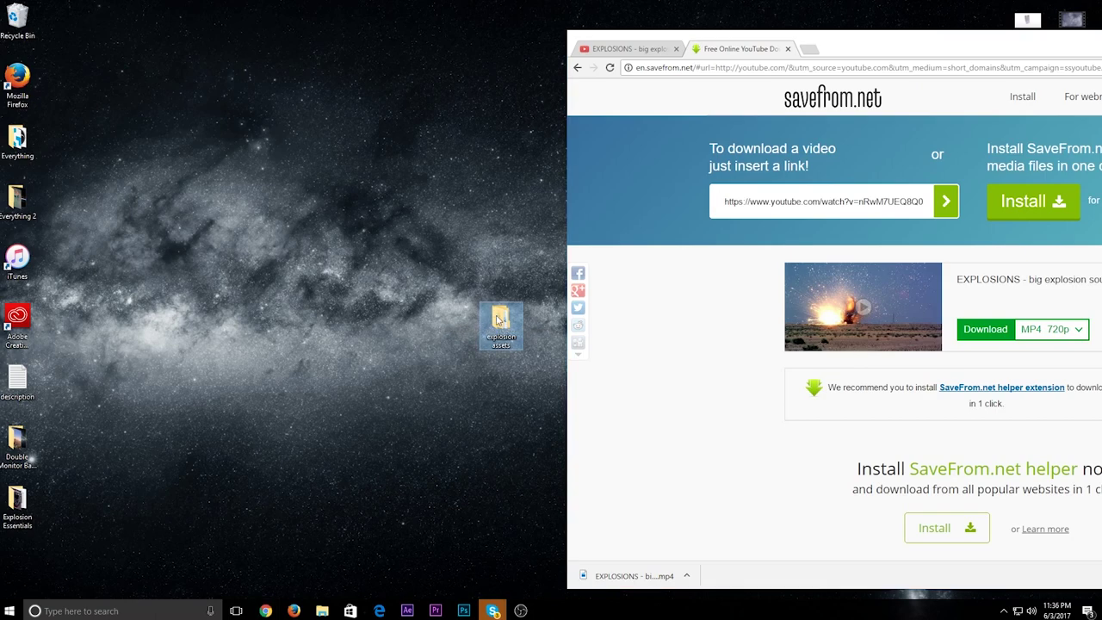
drag(895, 48, 373, 106)
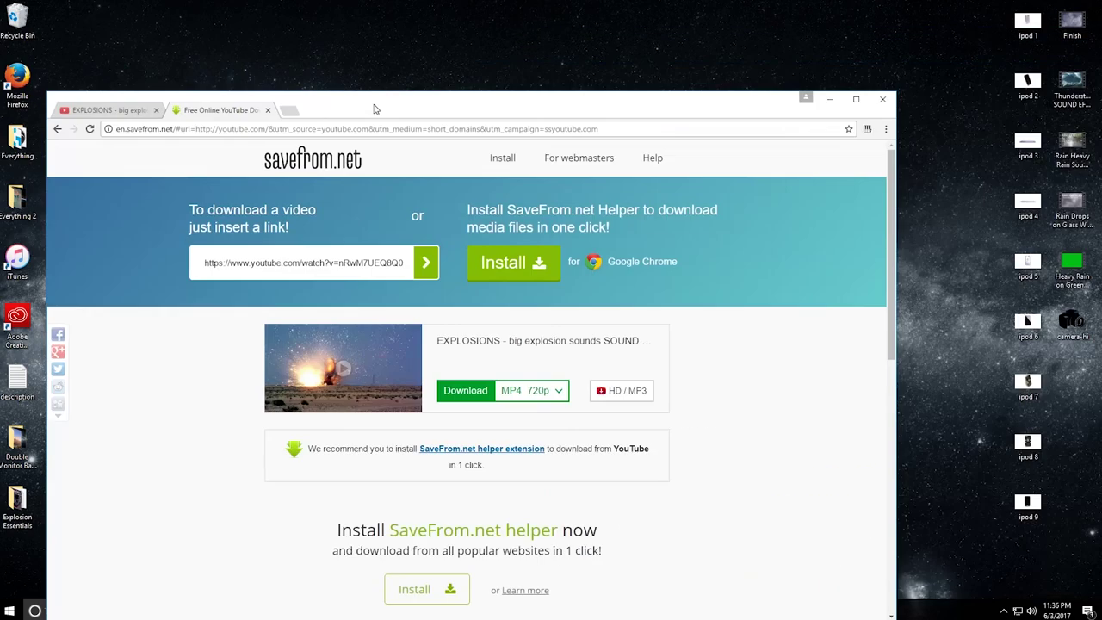
click(854, 100)
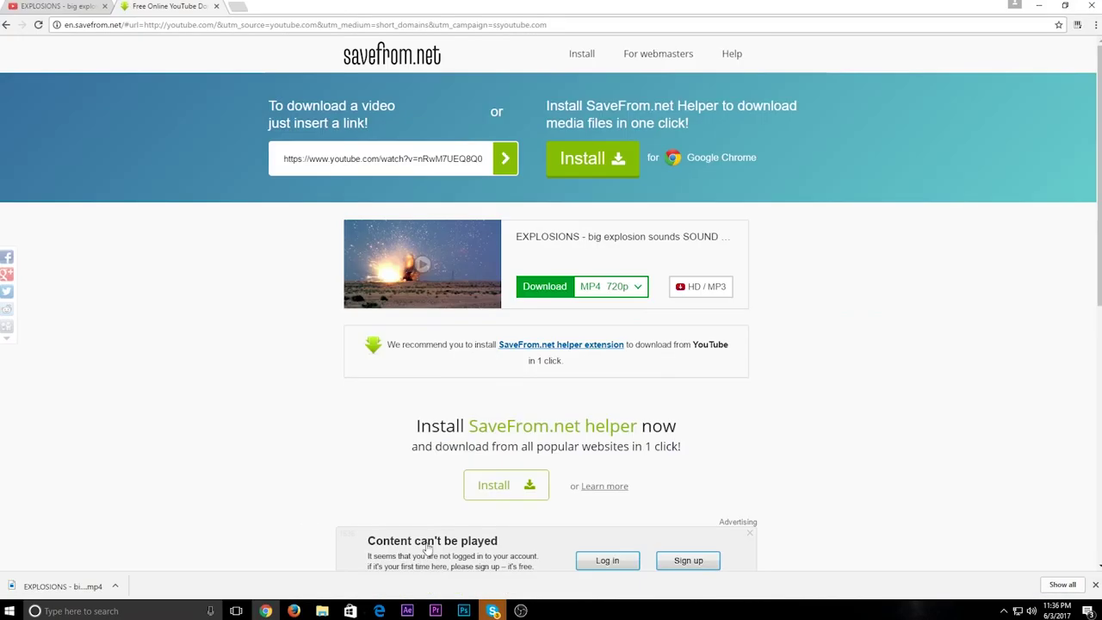
Switch to After Effects and import the "EXPLOSIONS - big explosion sounds" file from the desktop folder Explosion Essentials
click(407, 610)
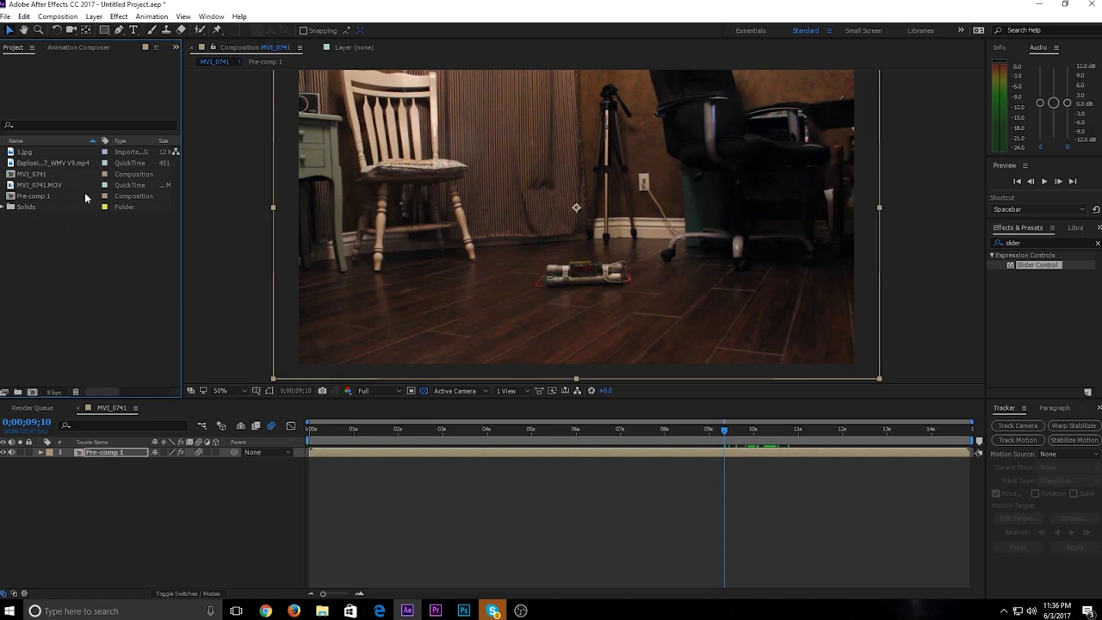
double_click(86, 267)
scroll(186, 180, down, 3)
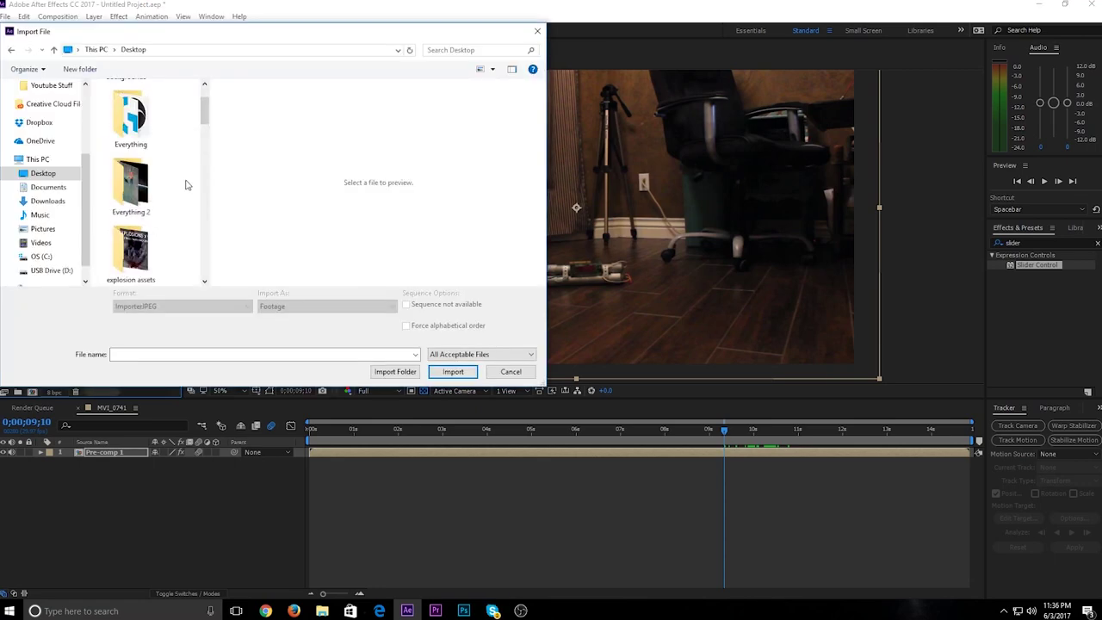
scroll(186, 184, down, 2)
click(136, 207)
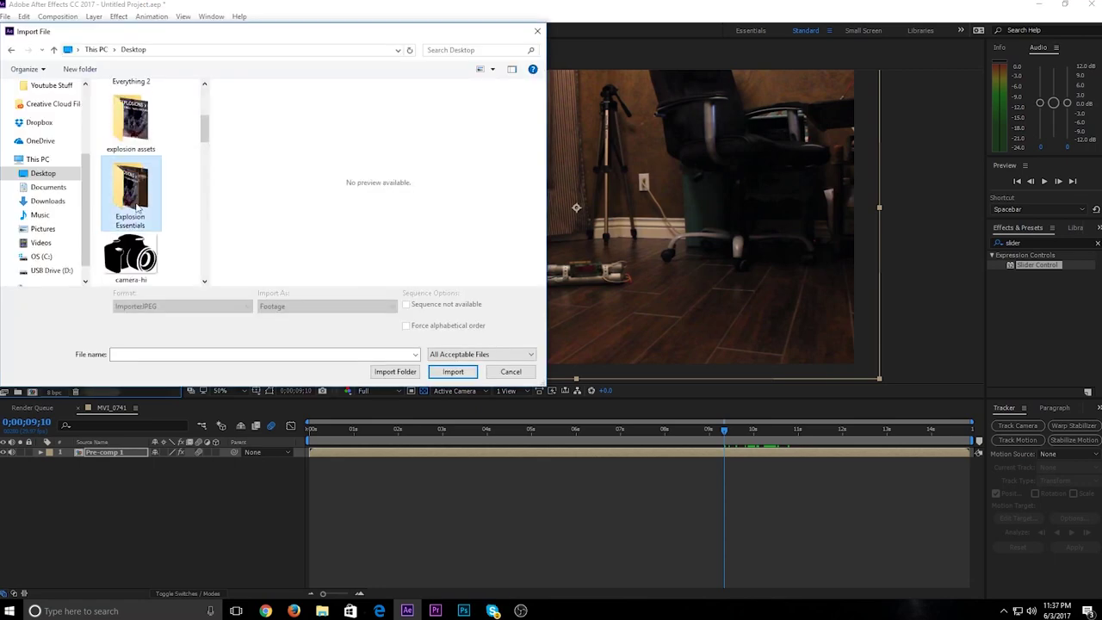
double_click(136, 207)
scroll(138, 208, down, 2)
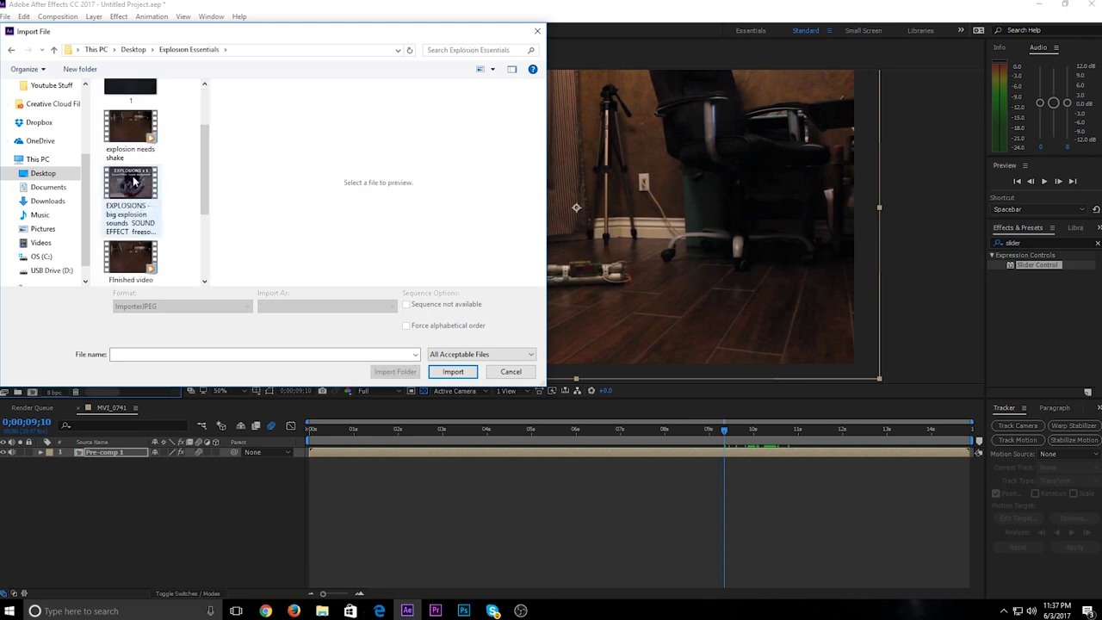
click(135, 179)
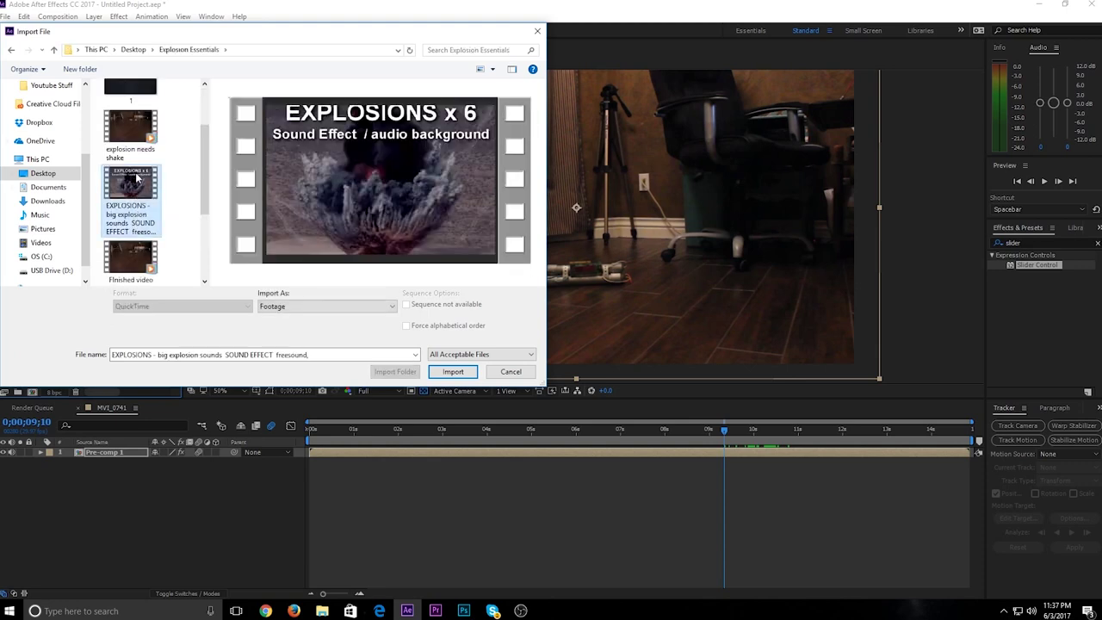
double_click(135, 179)
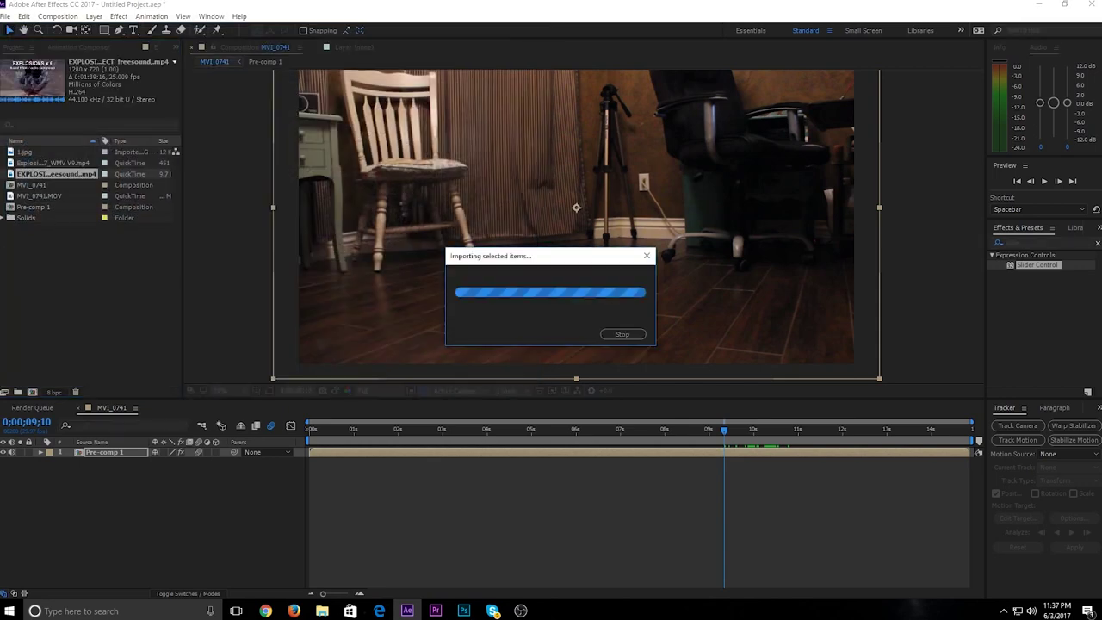
Add the imported explosion sound clip to MVI_0741 below Pre-comp 1 and preview the composition from the start
drag(59, 173, 78, 486)
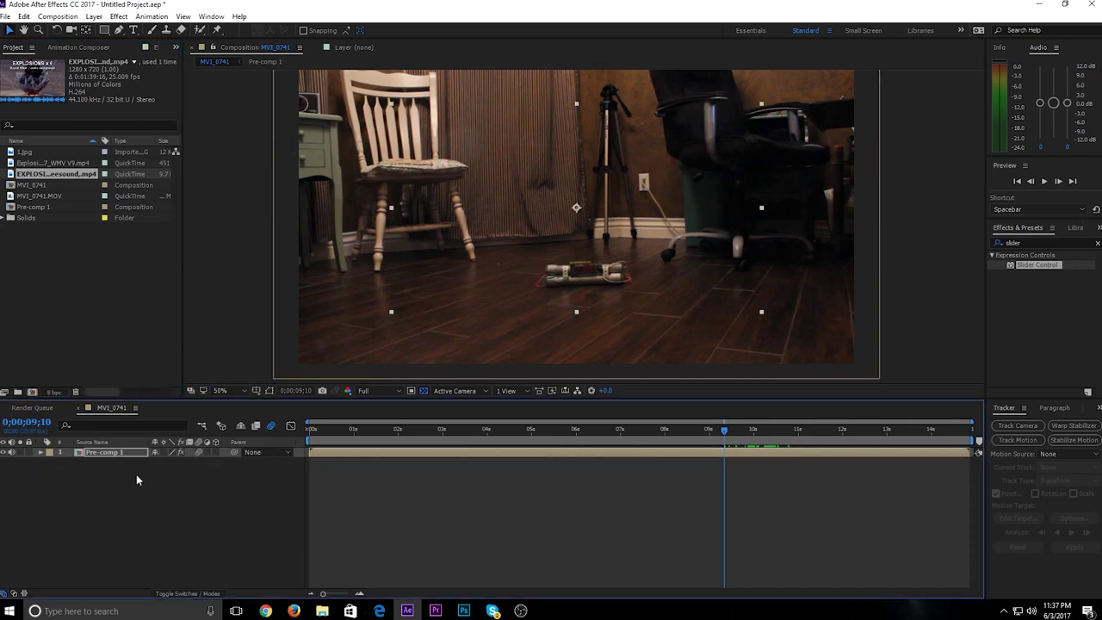
drag(318, 436, 311, 436)
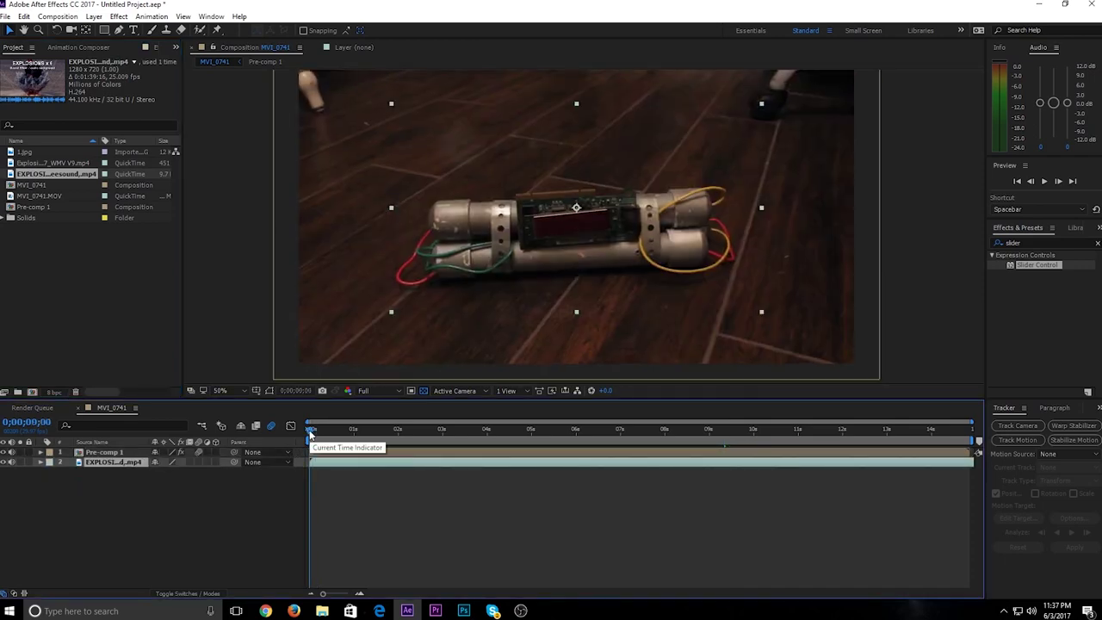
key(space)
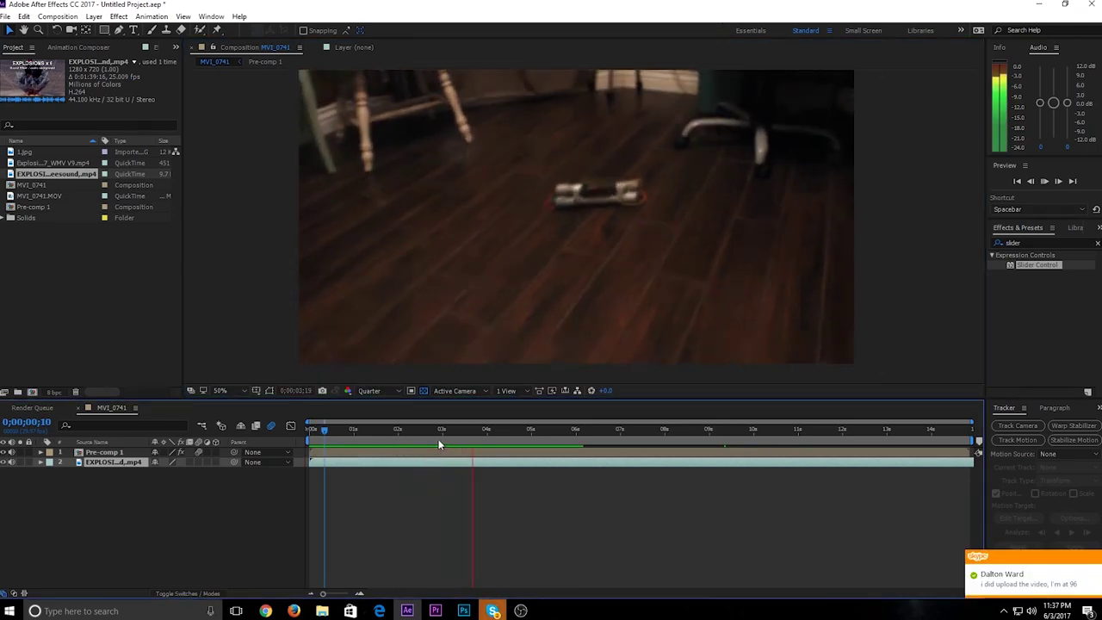
Shift the explosion sound layer to start at about 3 seconds, preview from 0;00;03;01 and set the current time to 0;00;06;22
click(444, 429)
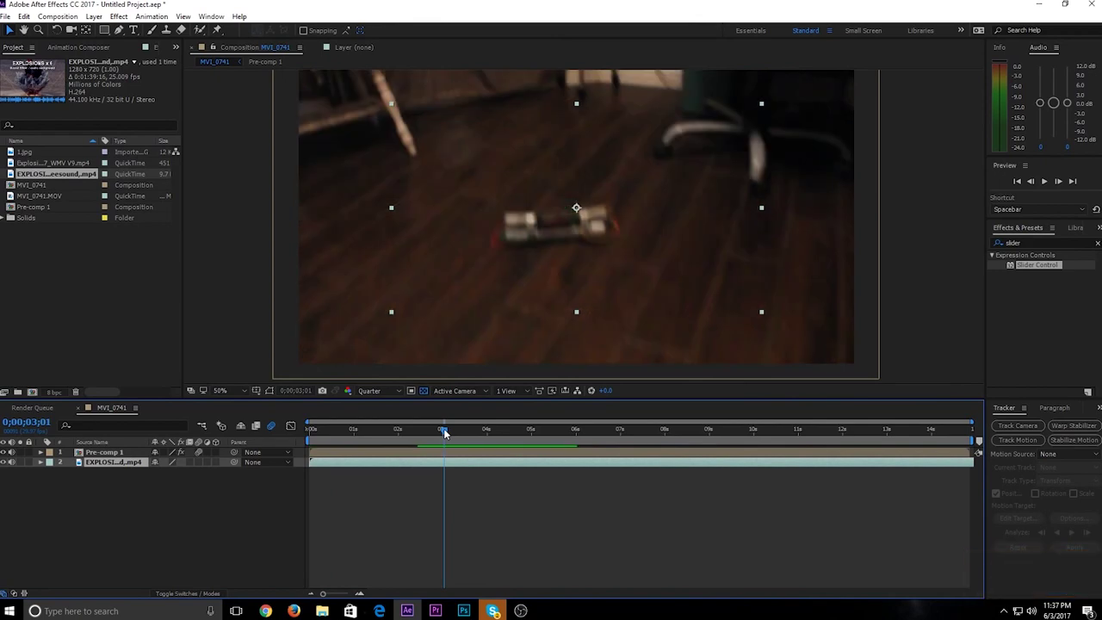
key(space)
drag(345, 462, 439, 463)
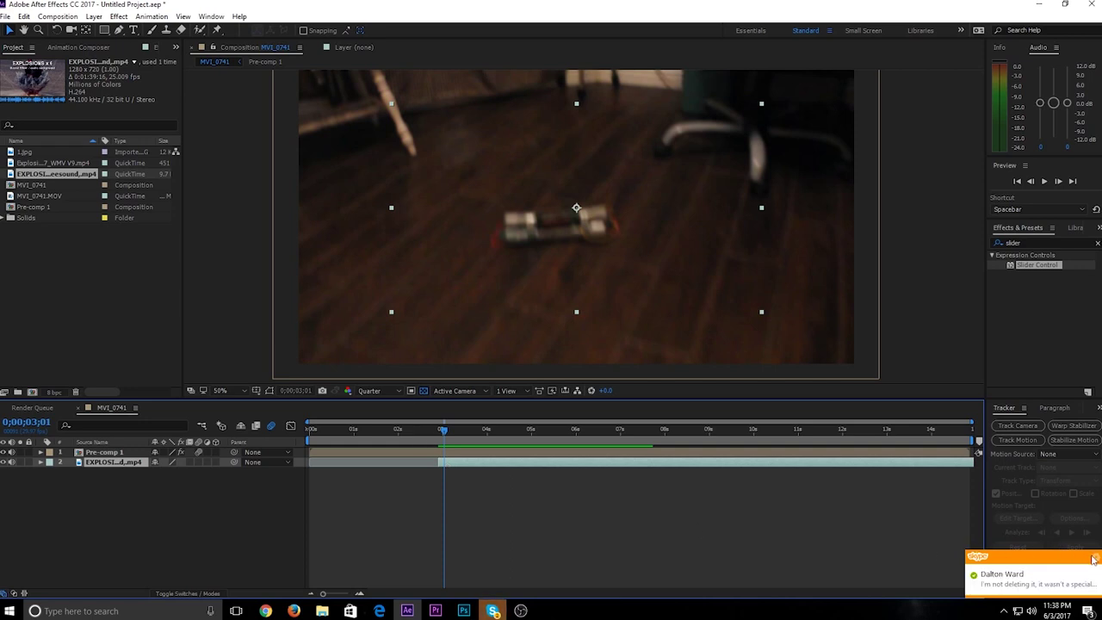
key(space)
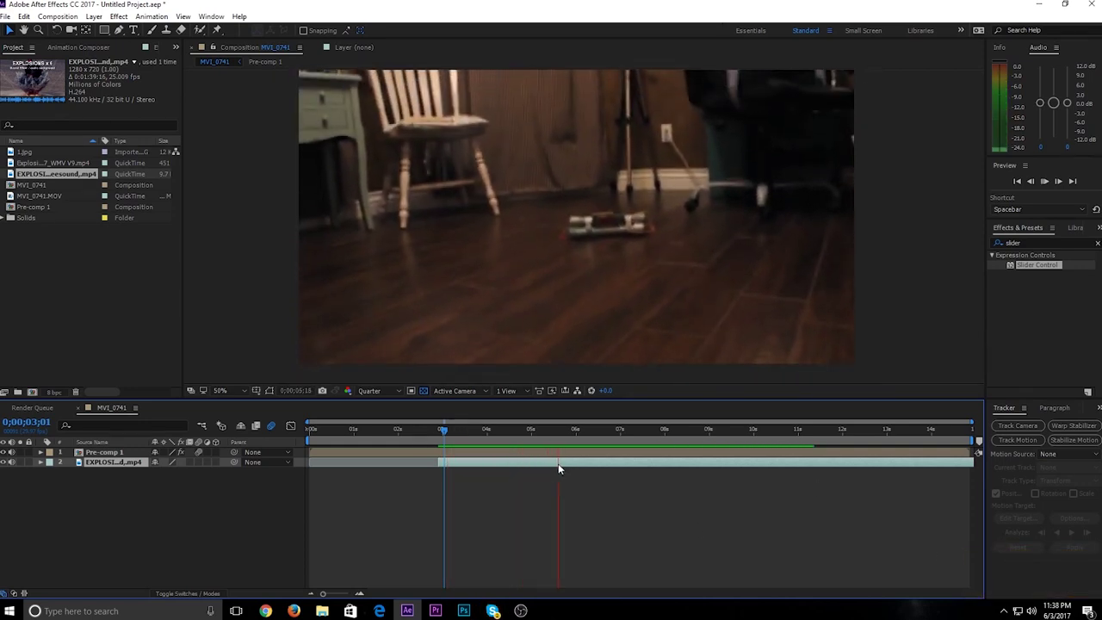
drag(600, 436, 609, 437)
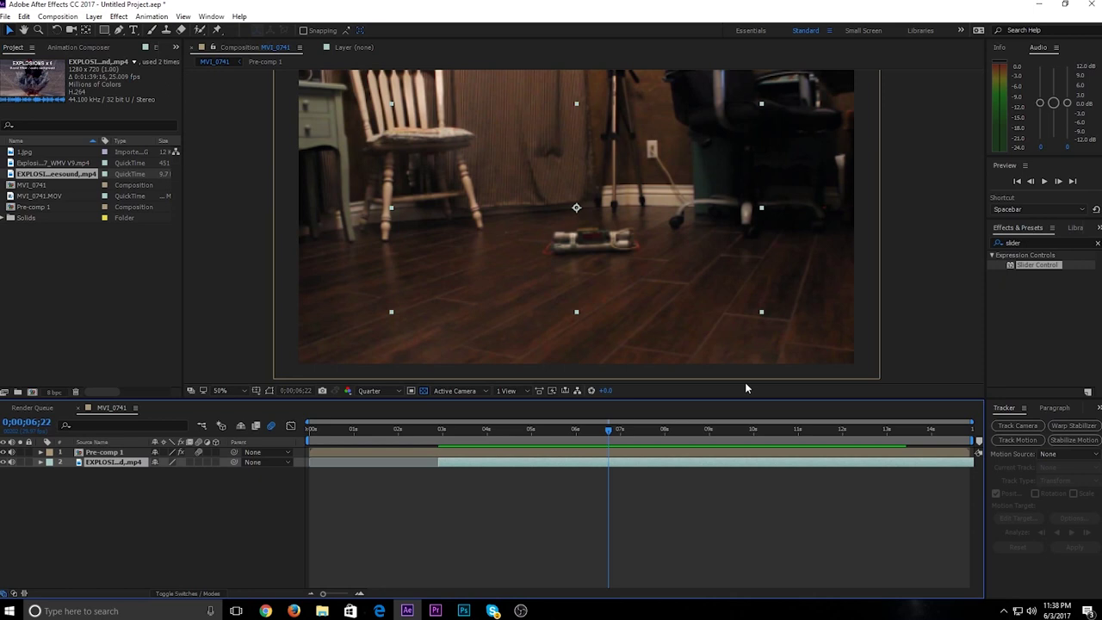
Split the explosion sound layer at 0;00;06;22, delete the part after it, and move the remaining clip to start at 0;00;09;15
key(ctrl+shift+d)
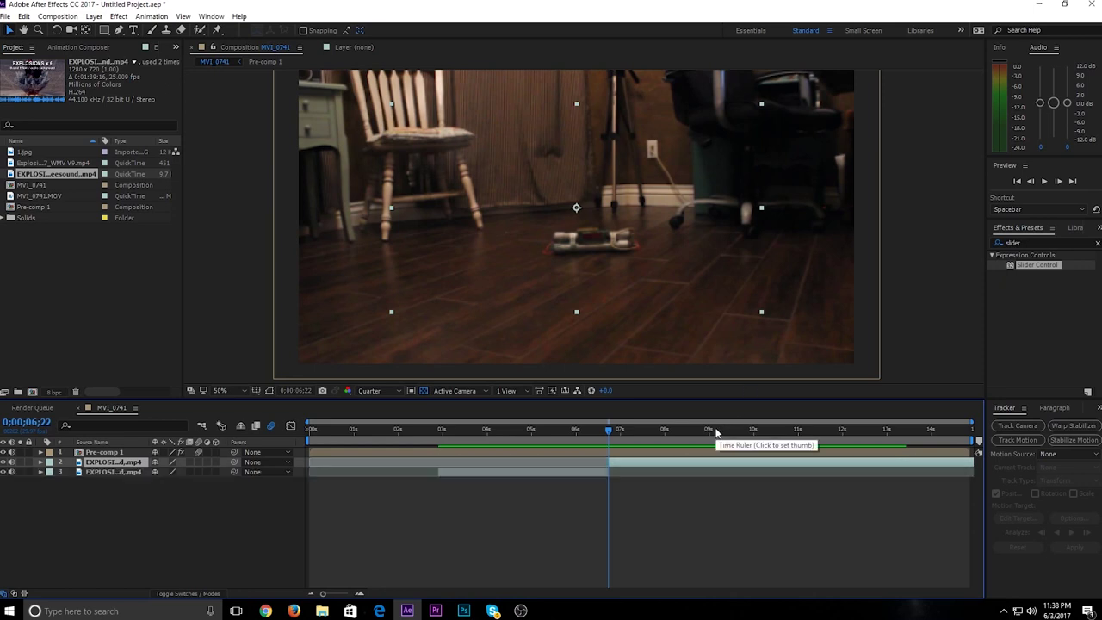
key(Delete)
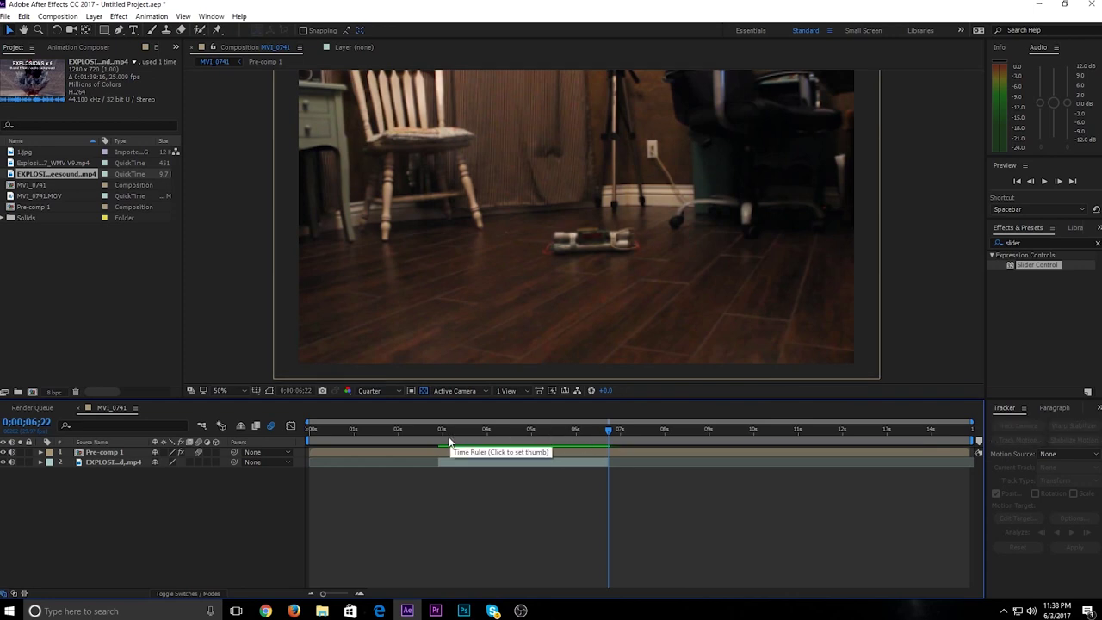
drag(605, 439, 732, 440)
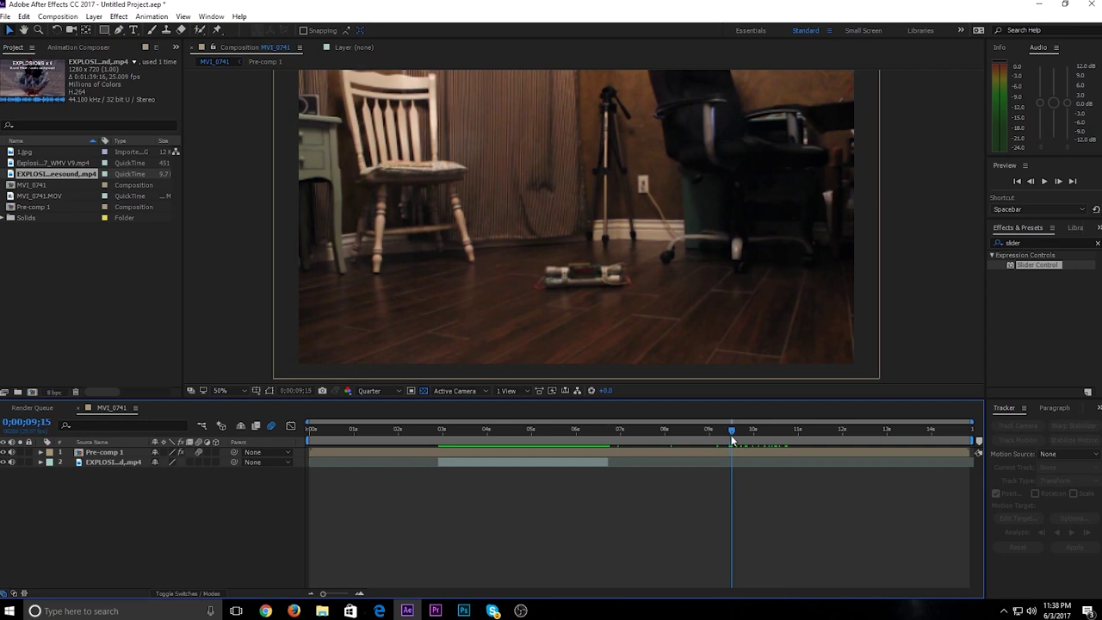
drag(488, 465, 779, 469)
key(space)
key(space)
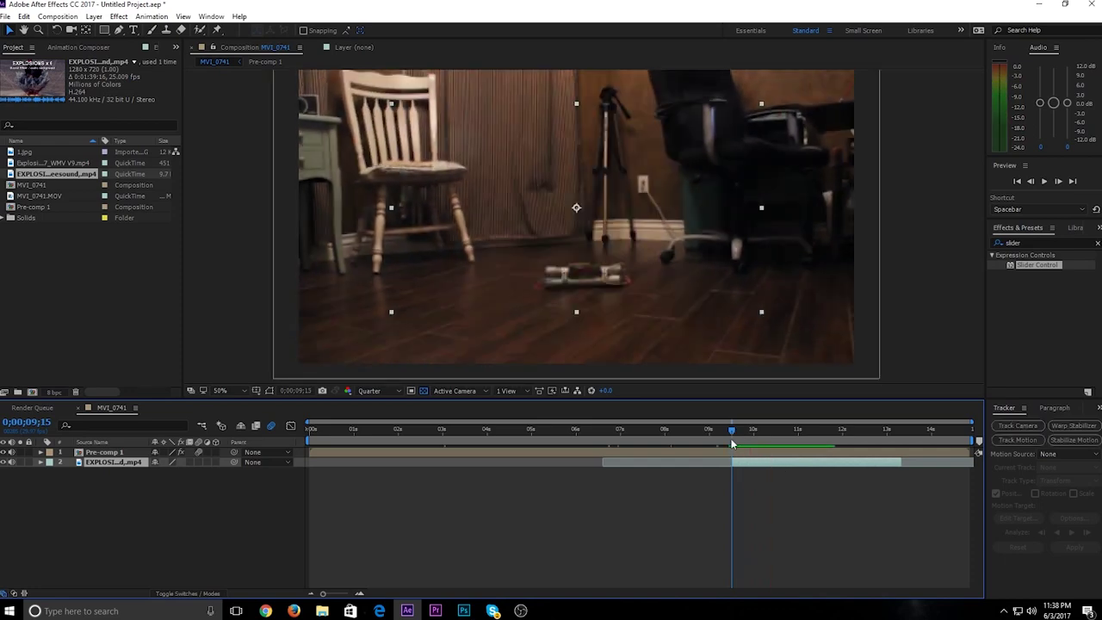
Preview the explosion, trim the sound layer's start to 0;00;10;00, and shift the trimmed clip earlier to begin at 0;00;09;16
key(space)
key(space)
drag(738, 428, 754, 436)
key(space)
key(space)
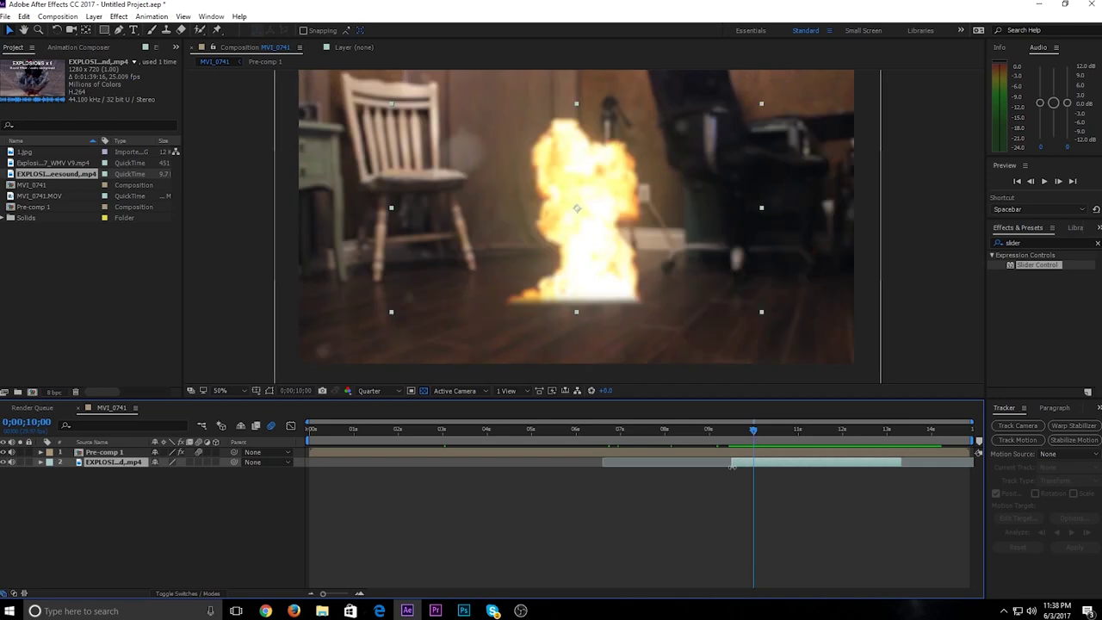
drag(756, 464, 757, 463)
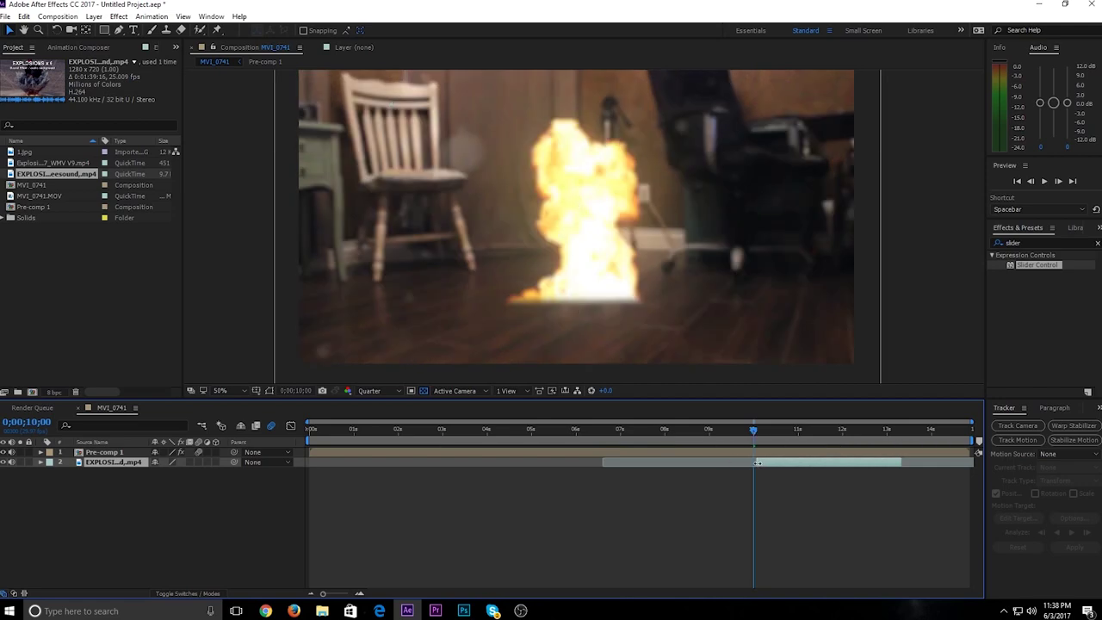
key(alt+shift+Page_Up)
drag(742, 439, 732, 438)
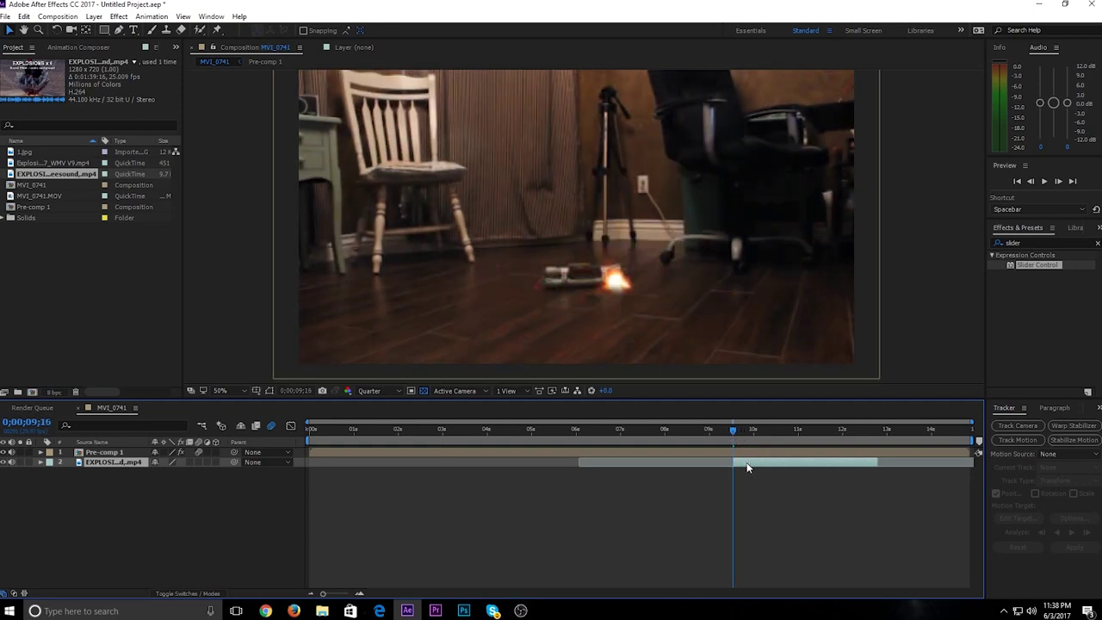
Nudge the explosion sound layer slightly earlier to begin at about 0;00;09;15, and preview it from 0;00;09;13
key(space)
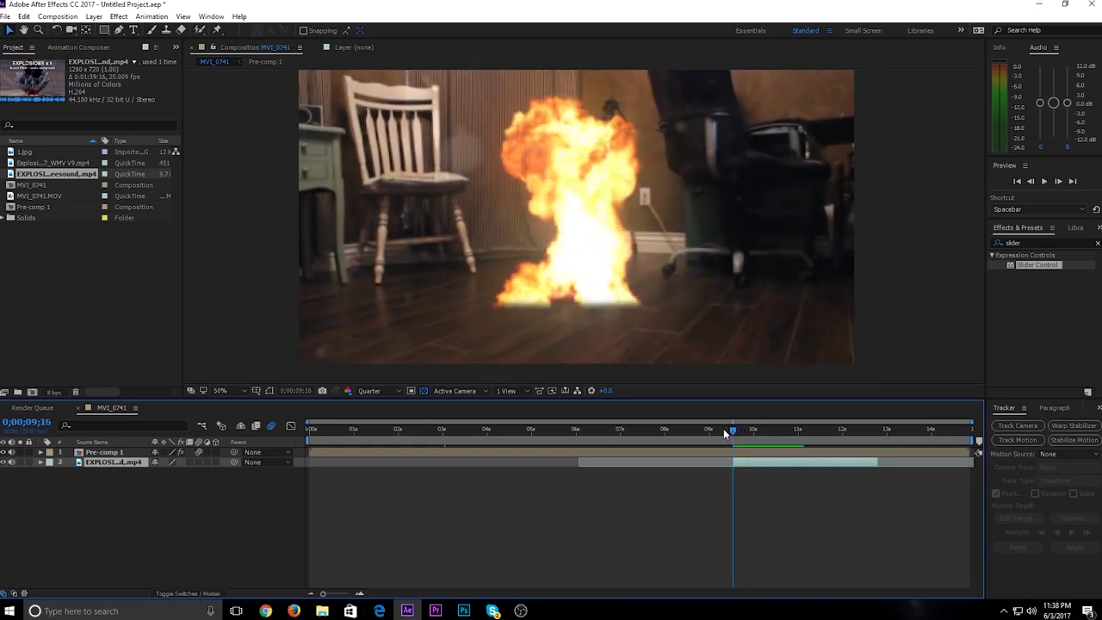
key(space)
drag(733, 437, 739, 464)
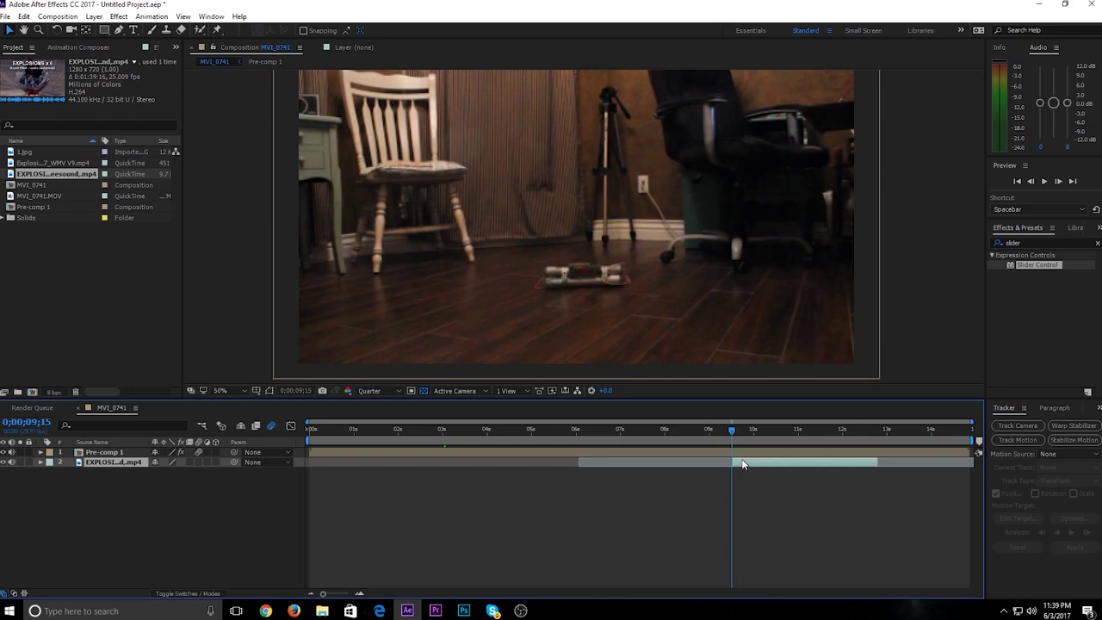
drag(734, 439, 728, 435)
key(space)
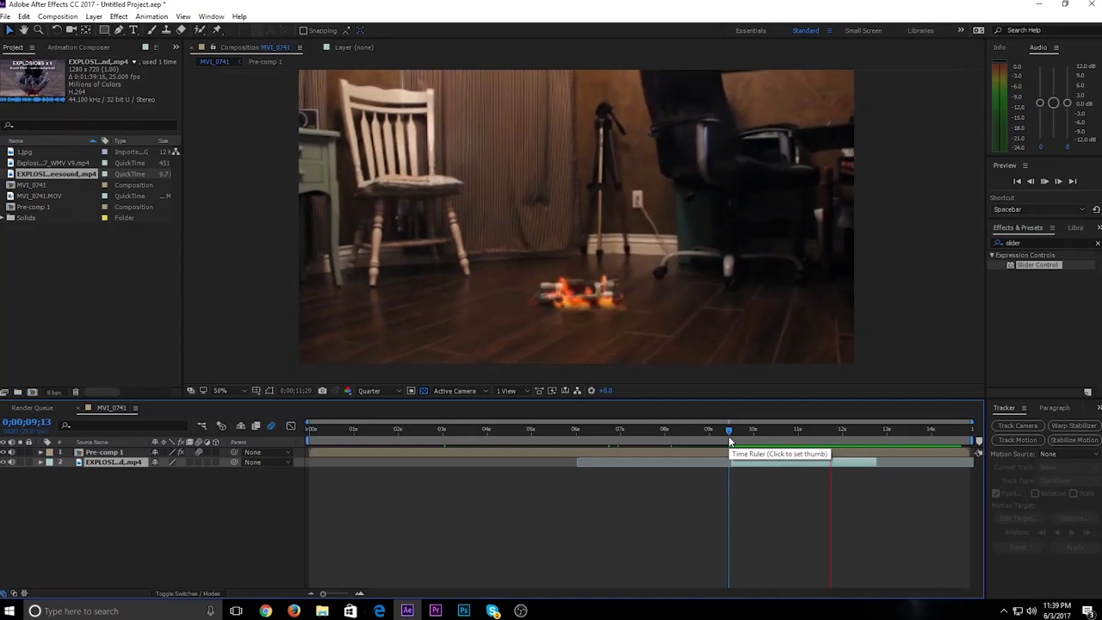
drag(728, 435, 741, 434)
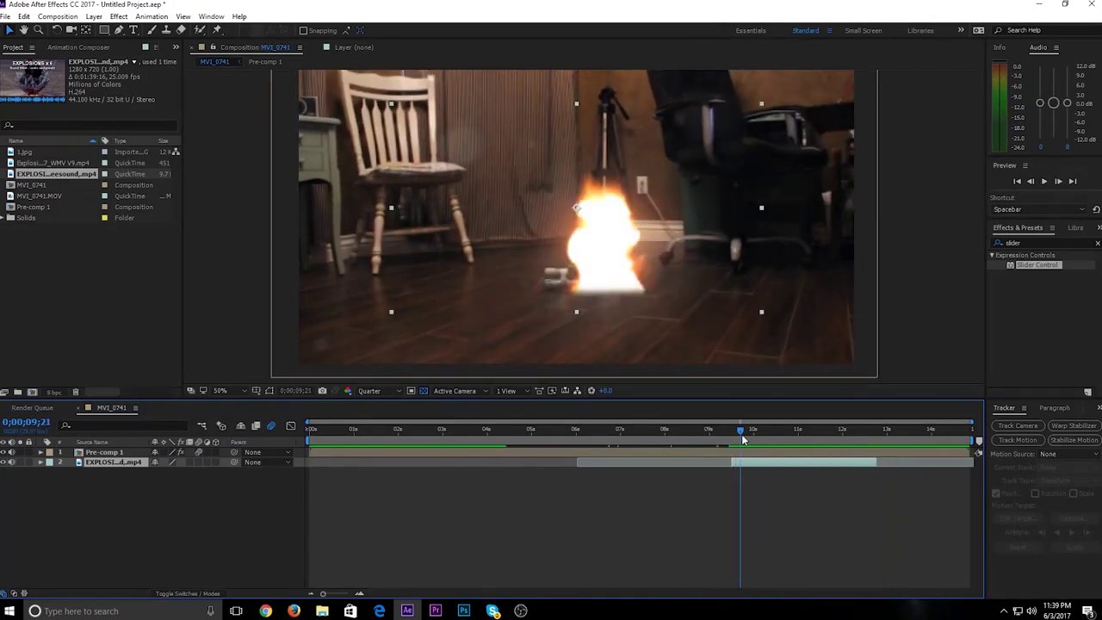
click(761, 478)
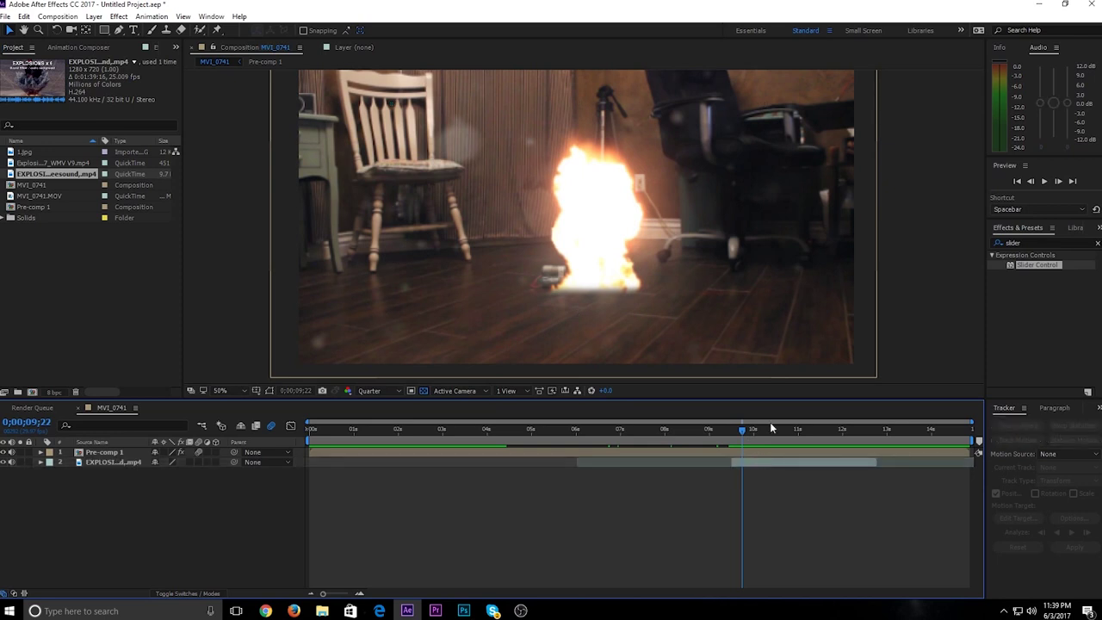
Raise the explosion sound layer's audio level to 8.9 dB on both channels and preview from 0;00;09;17
click(1057, 101)
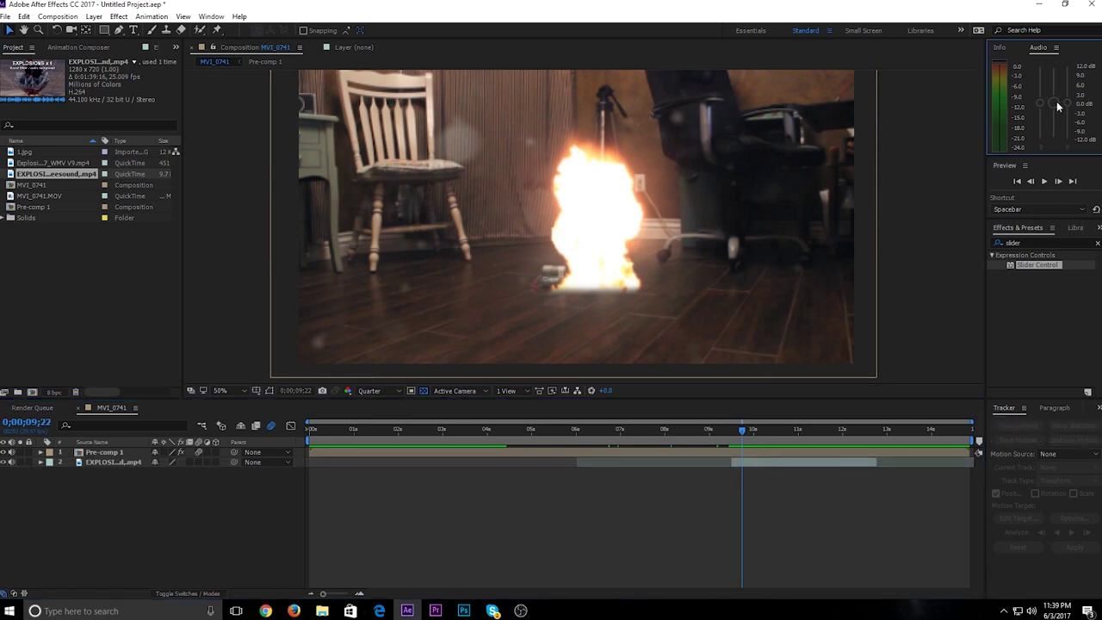
click(803, 462)
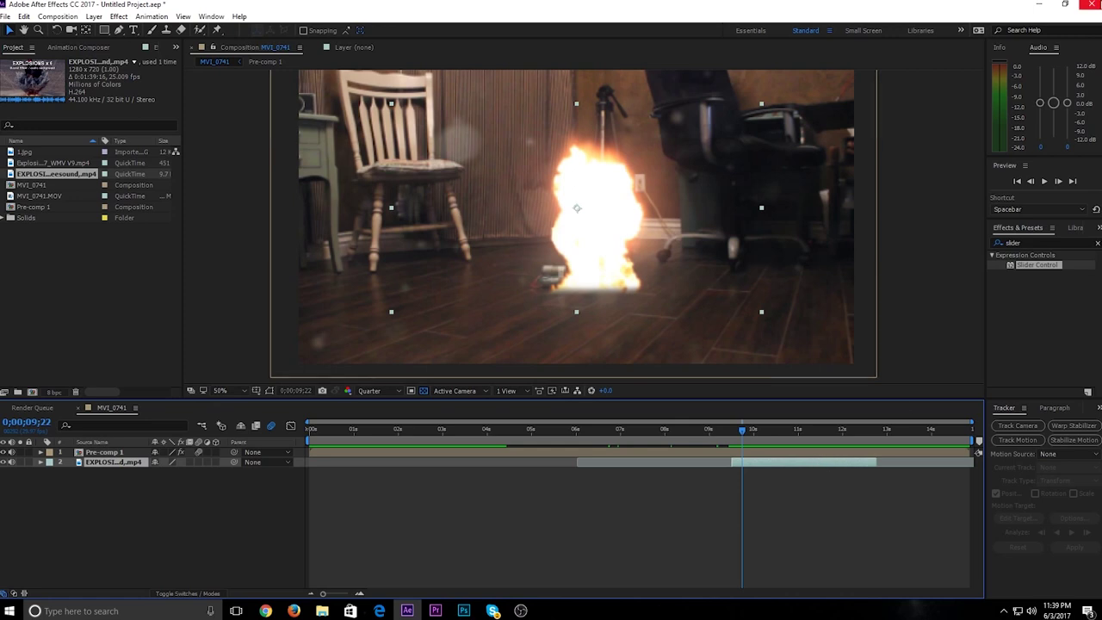
drag(1053, 103, 1055, 79)
click(734, 433)
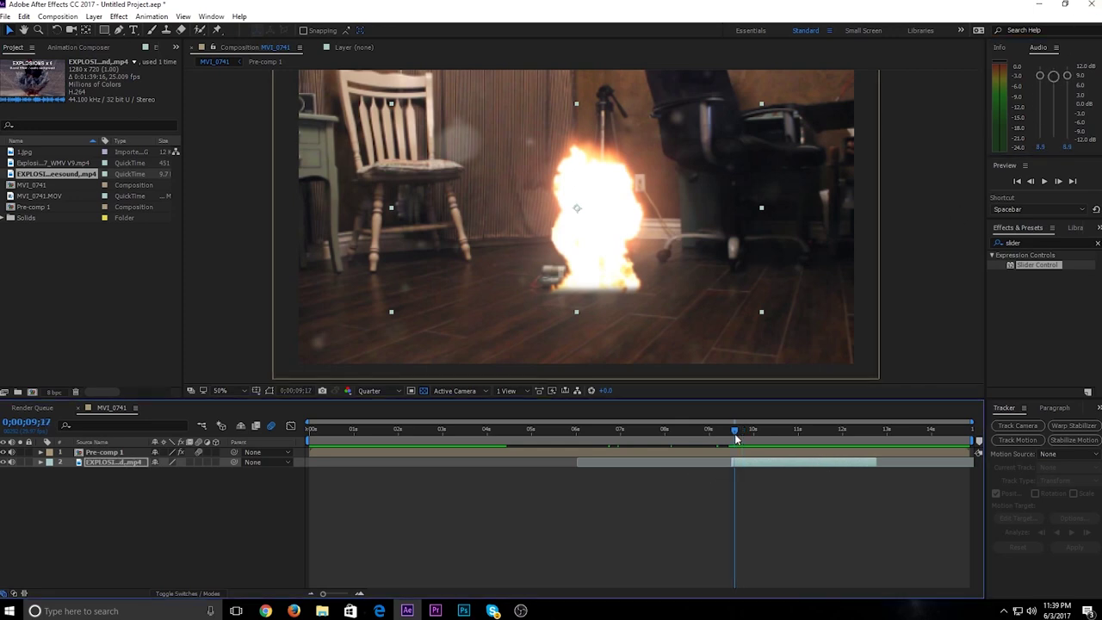
key(space)
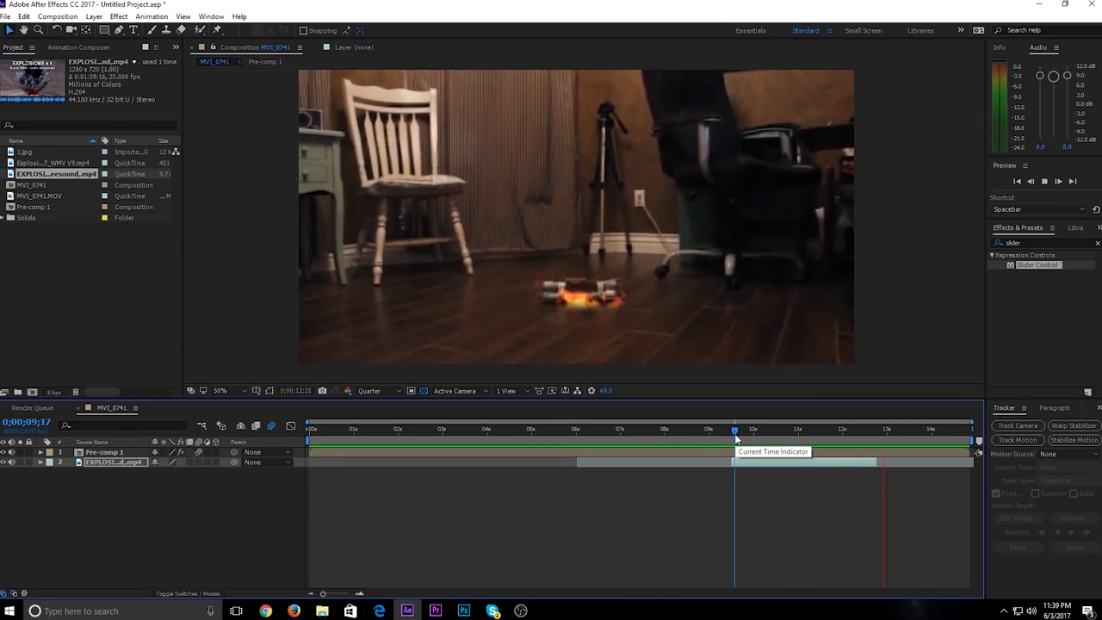
key(space)
Return to the start of the composition, set its preview resolution to Full, and deselect the sound layer
drag(730, 433, 269, 427)
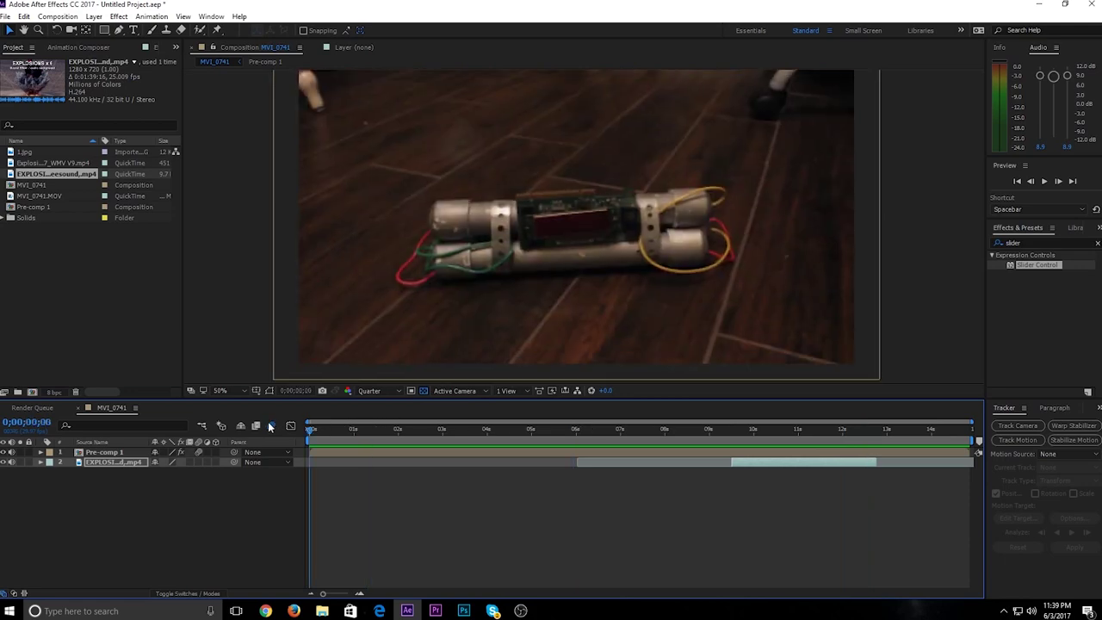
click(370, 390)
click(381, 420)
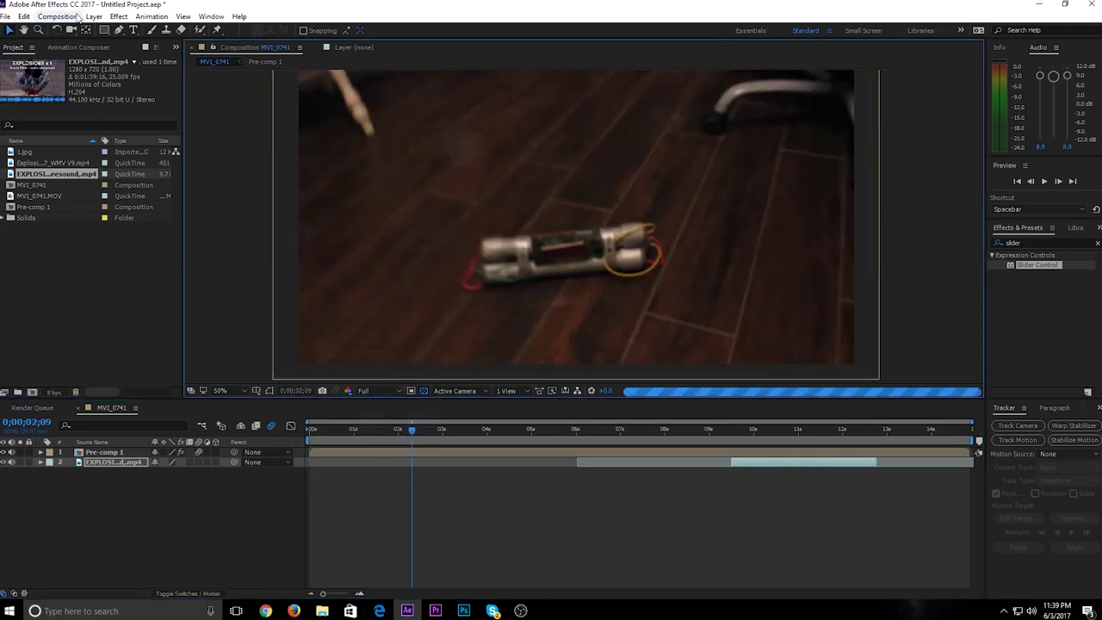
click(115, 511)
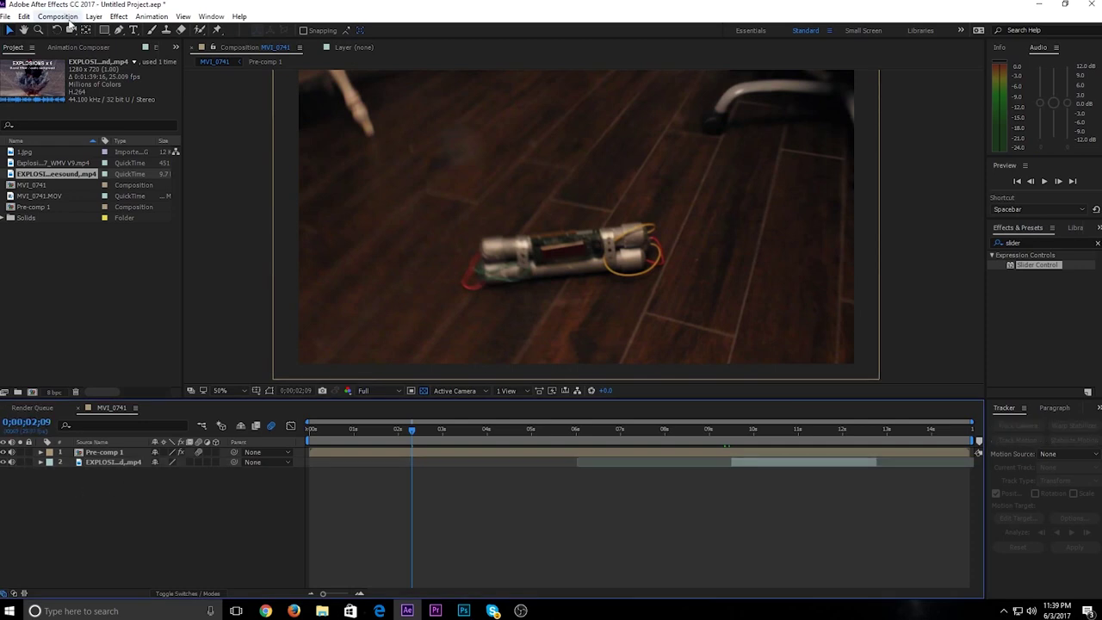
Add MVI_0741 to the render queue and set its output module to Audio Output On
click(58, 17)
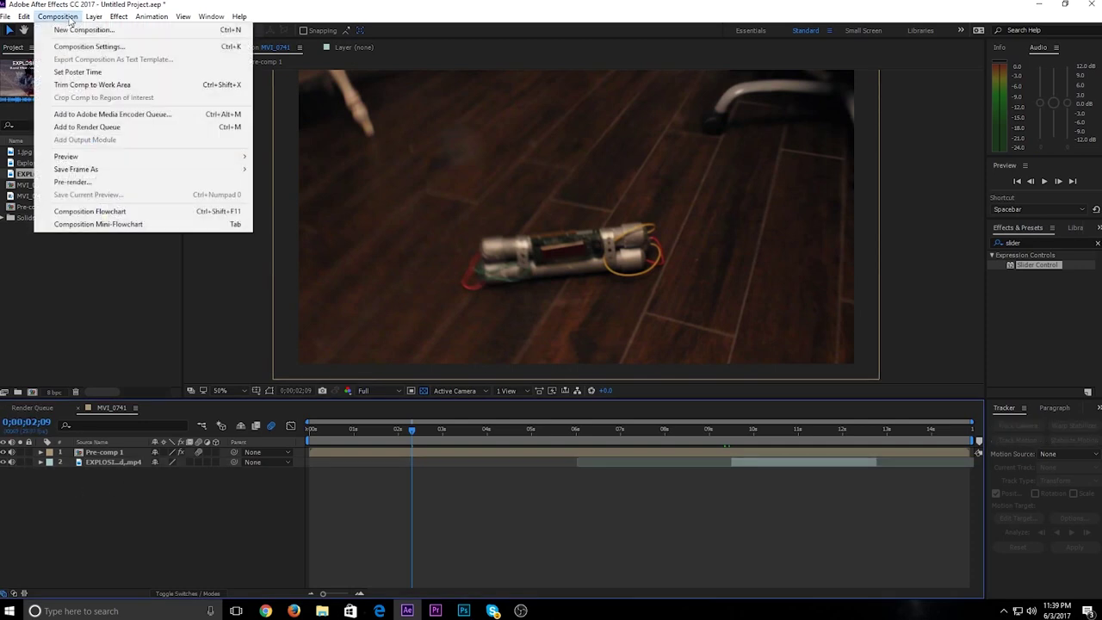
click(99, 126)
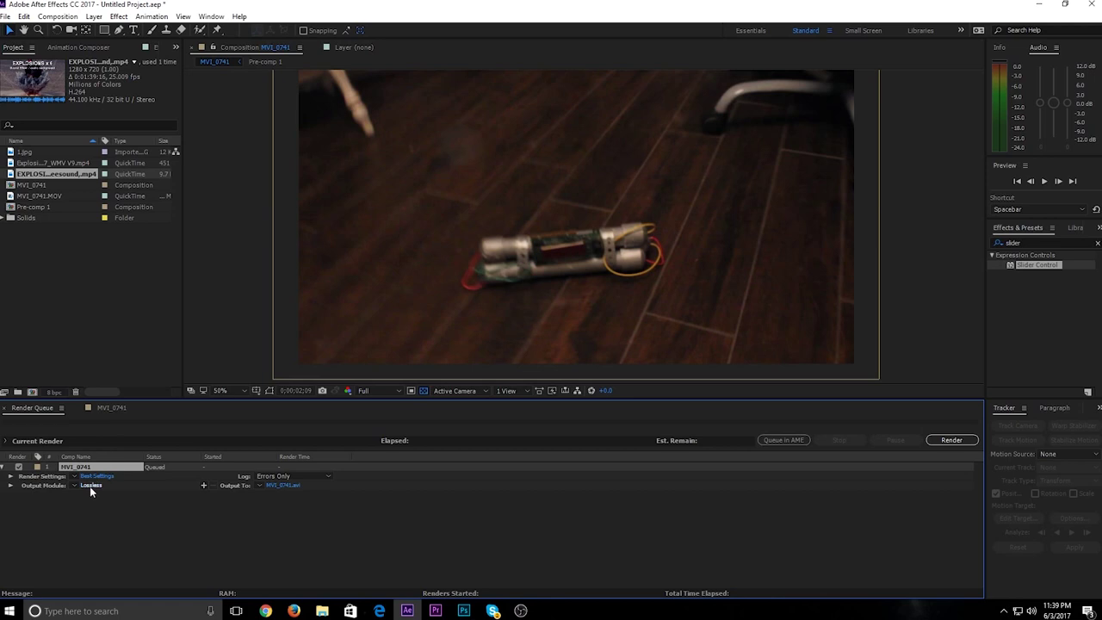
click(90, 485)
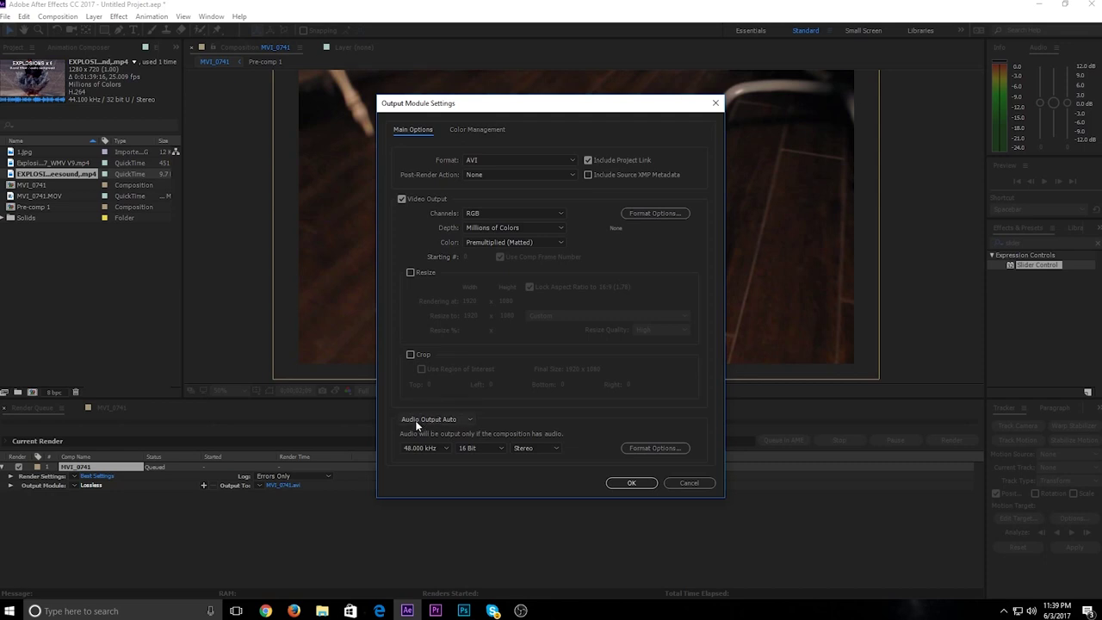
click(445, 420)
click(446, 433)
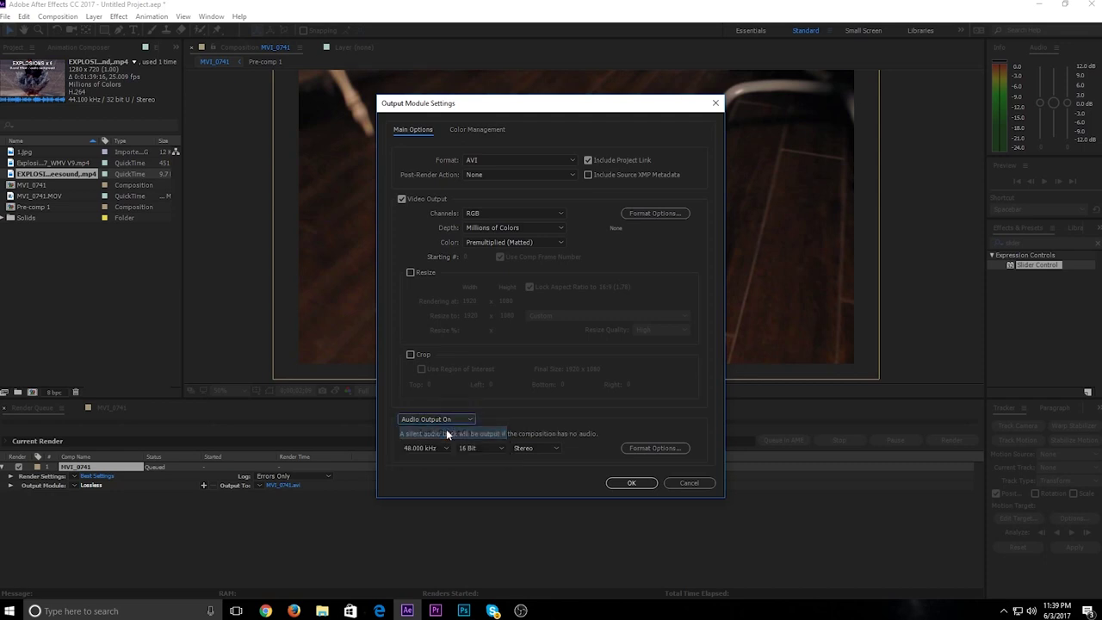
click(629, 483)
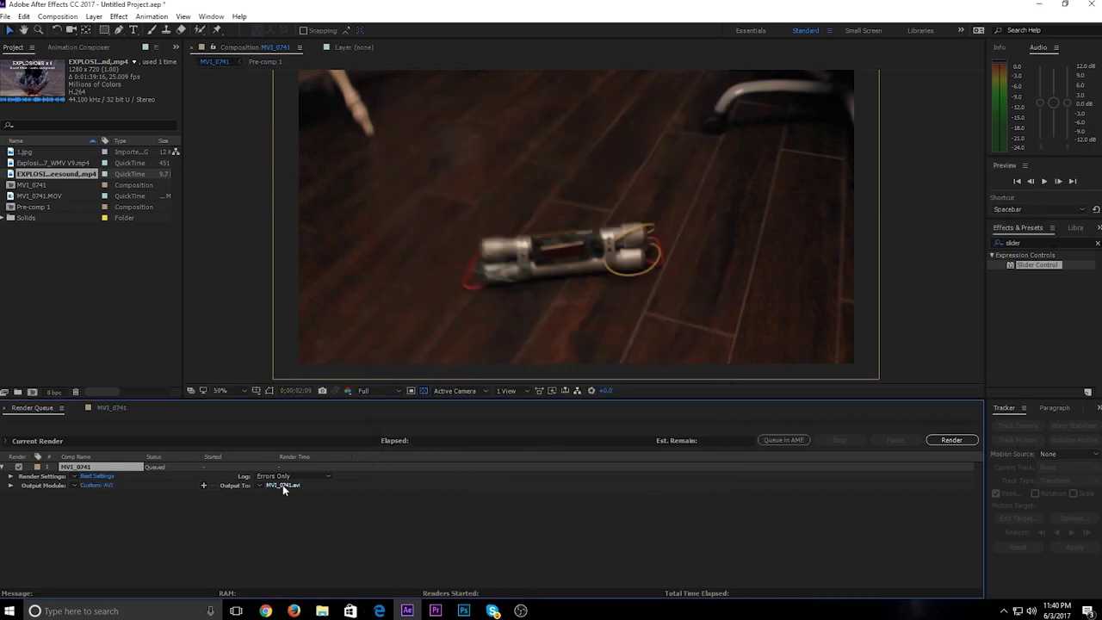
Set the render output file to "explosion video" in AVI format in the desktop folder "explosion assets"
click(283, 485)
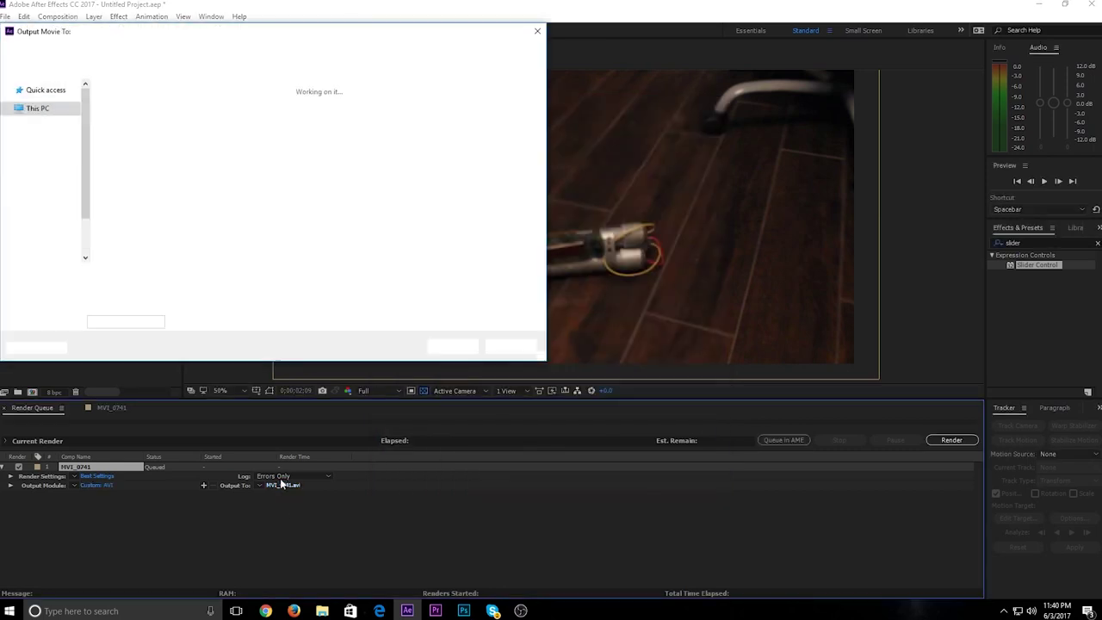
click(45, 141)
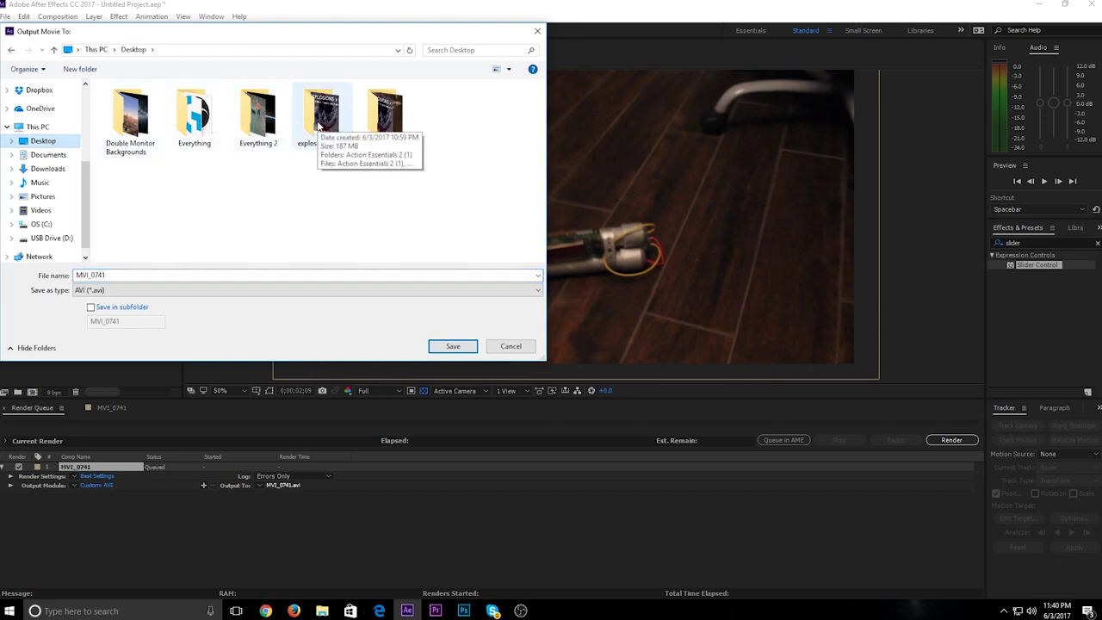
double_click(318, 125)
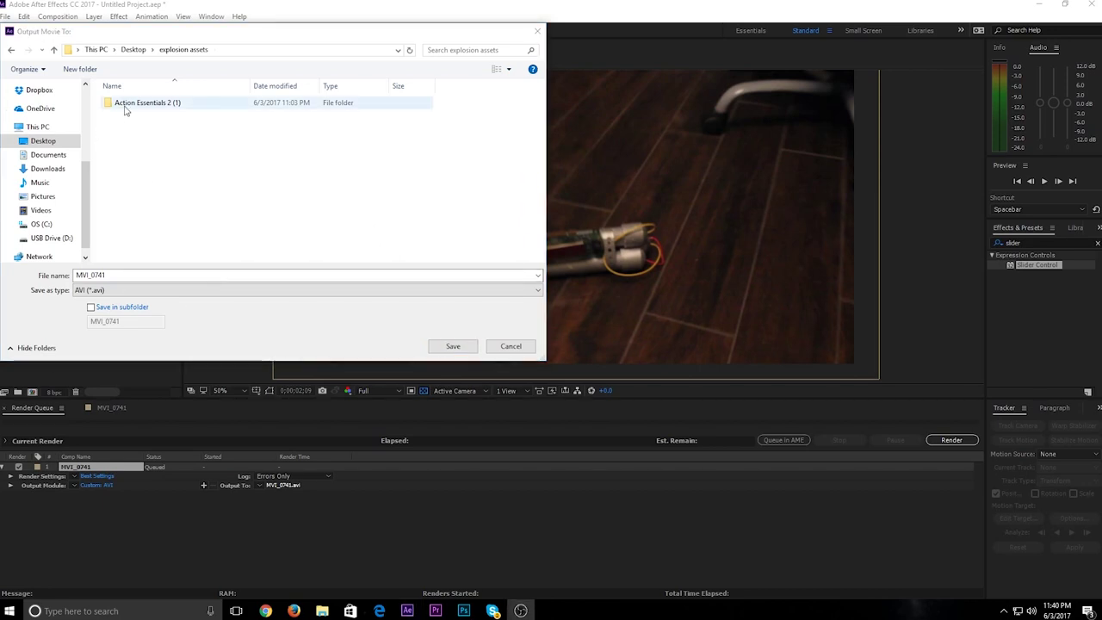
click(113, 290)
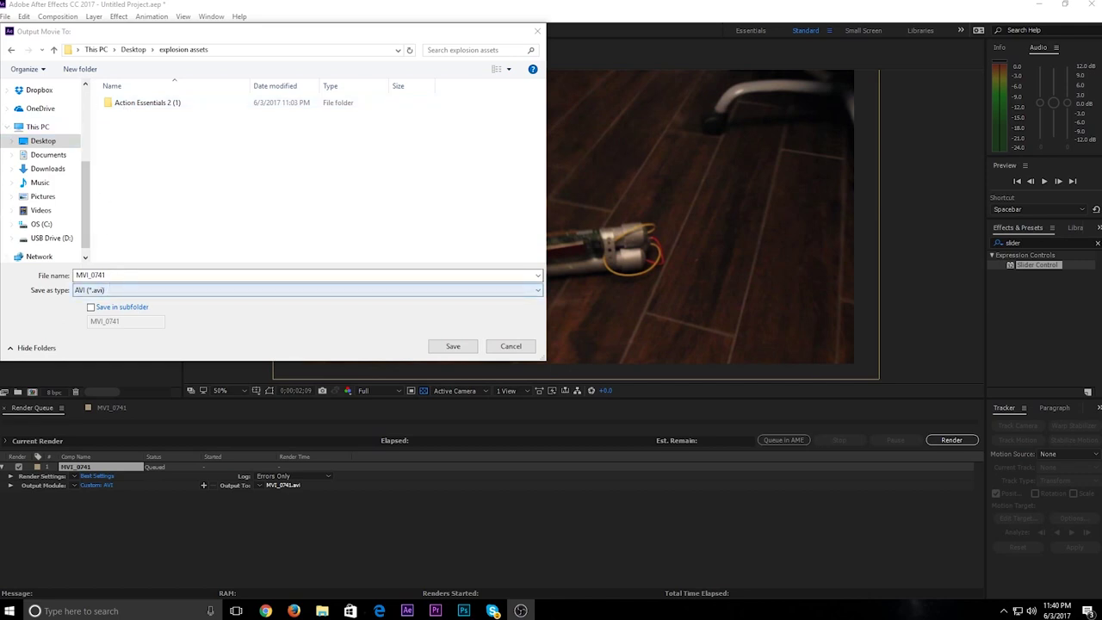
click(72, 311)
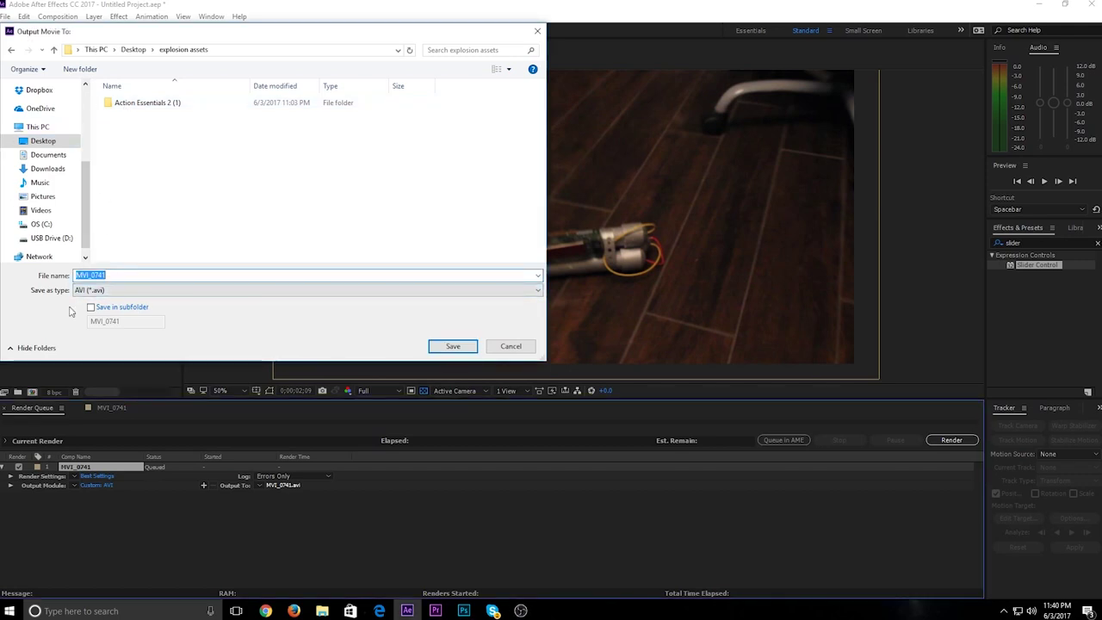
text(ex)
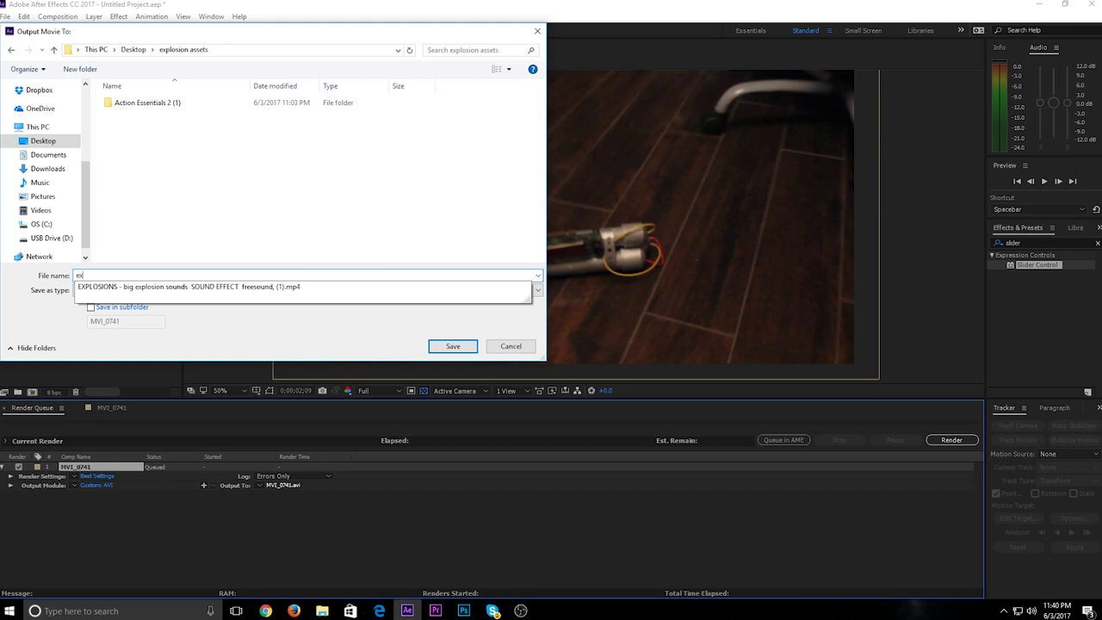
text(plosion video)
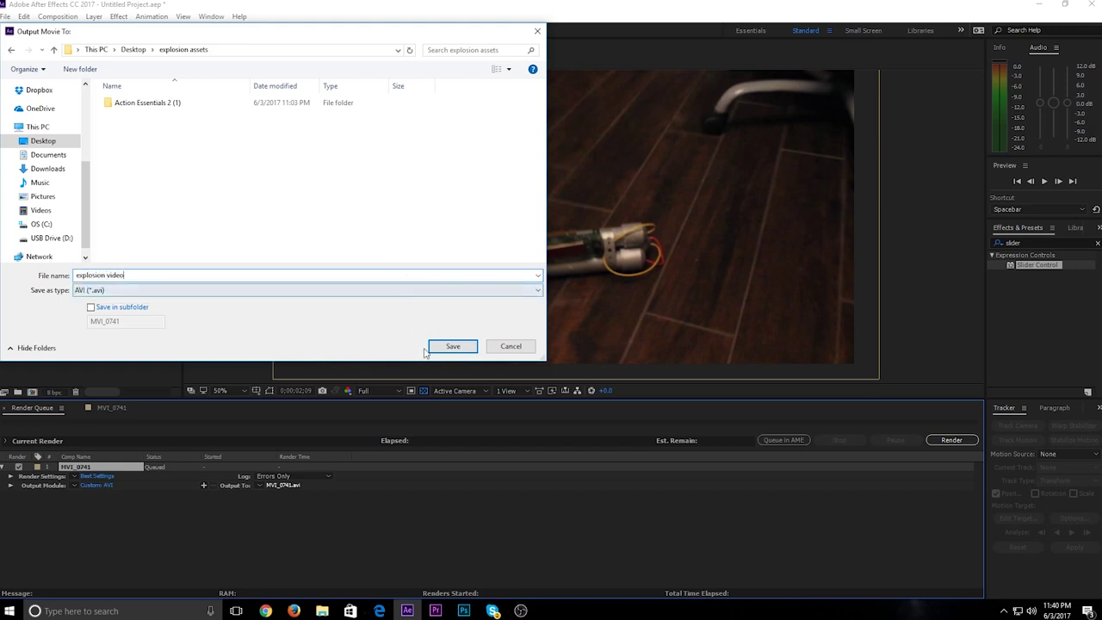
click(450, 346)
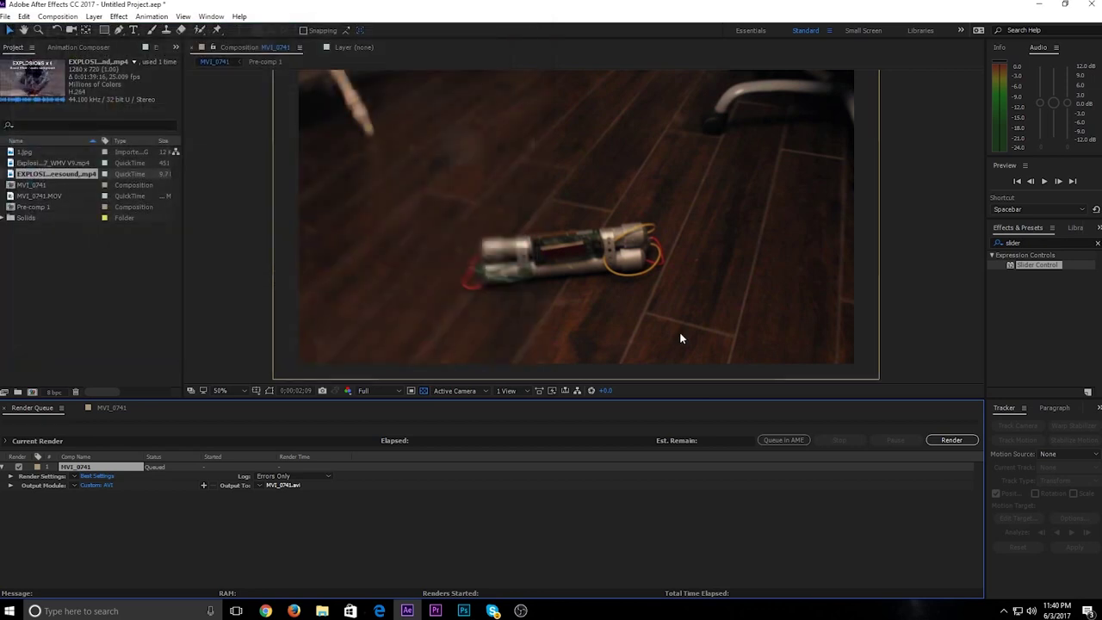
Render the queued composition and close the "explosion assets" folder window
click(951, 440)
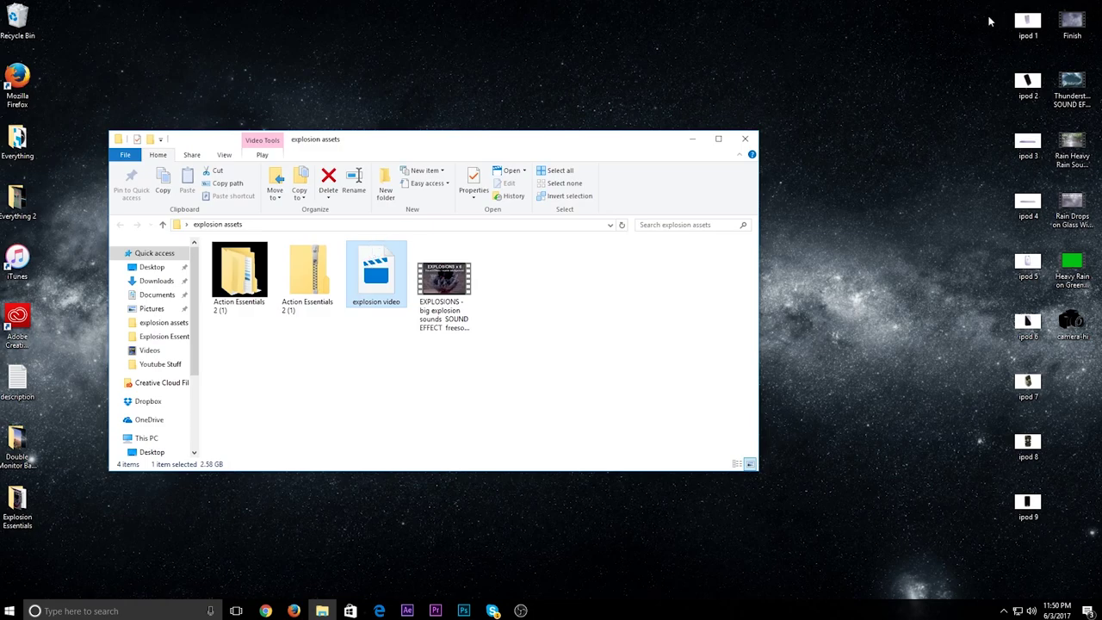
click(744, 139)
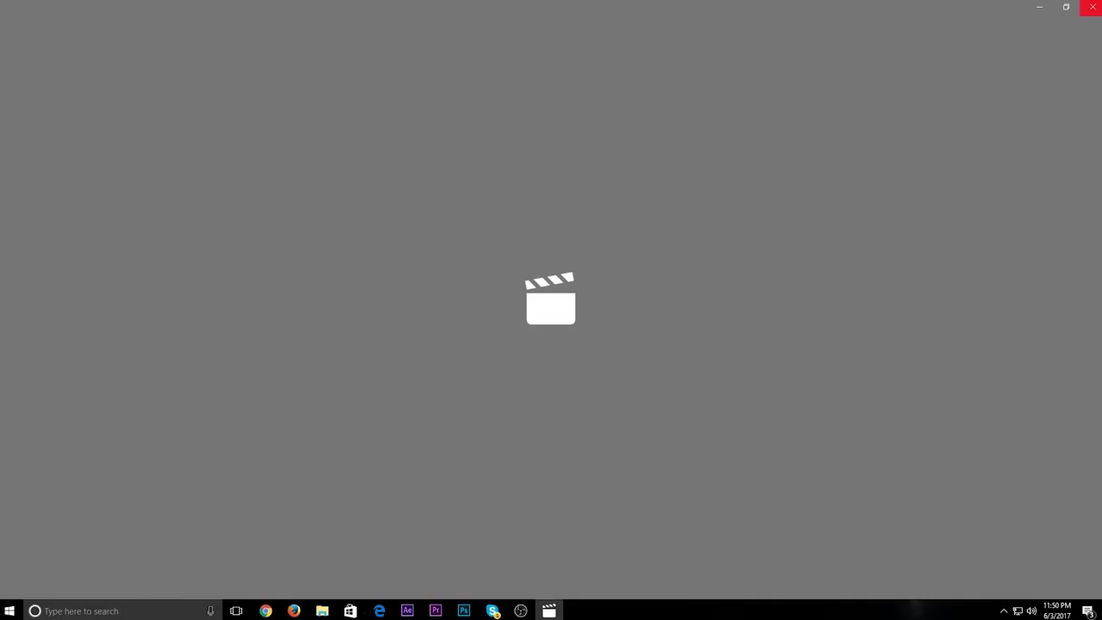